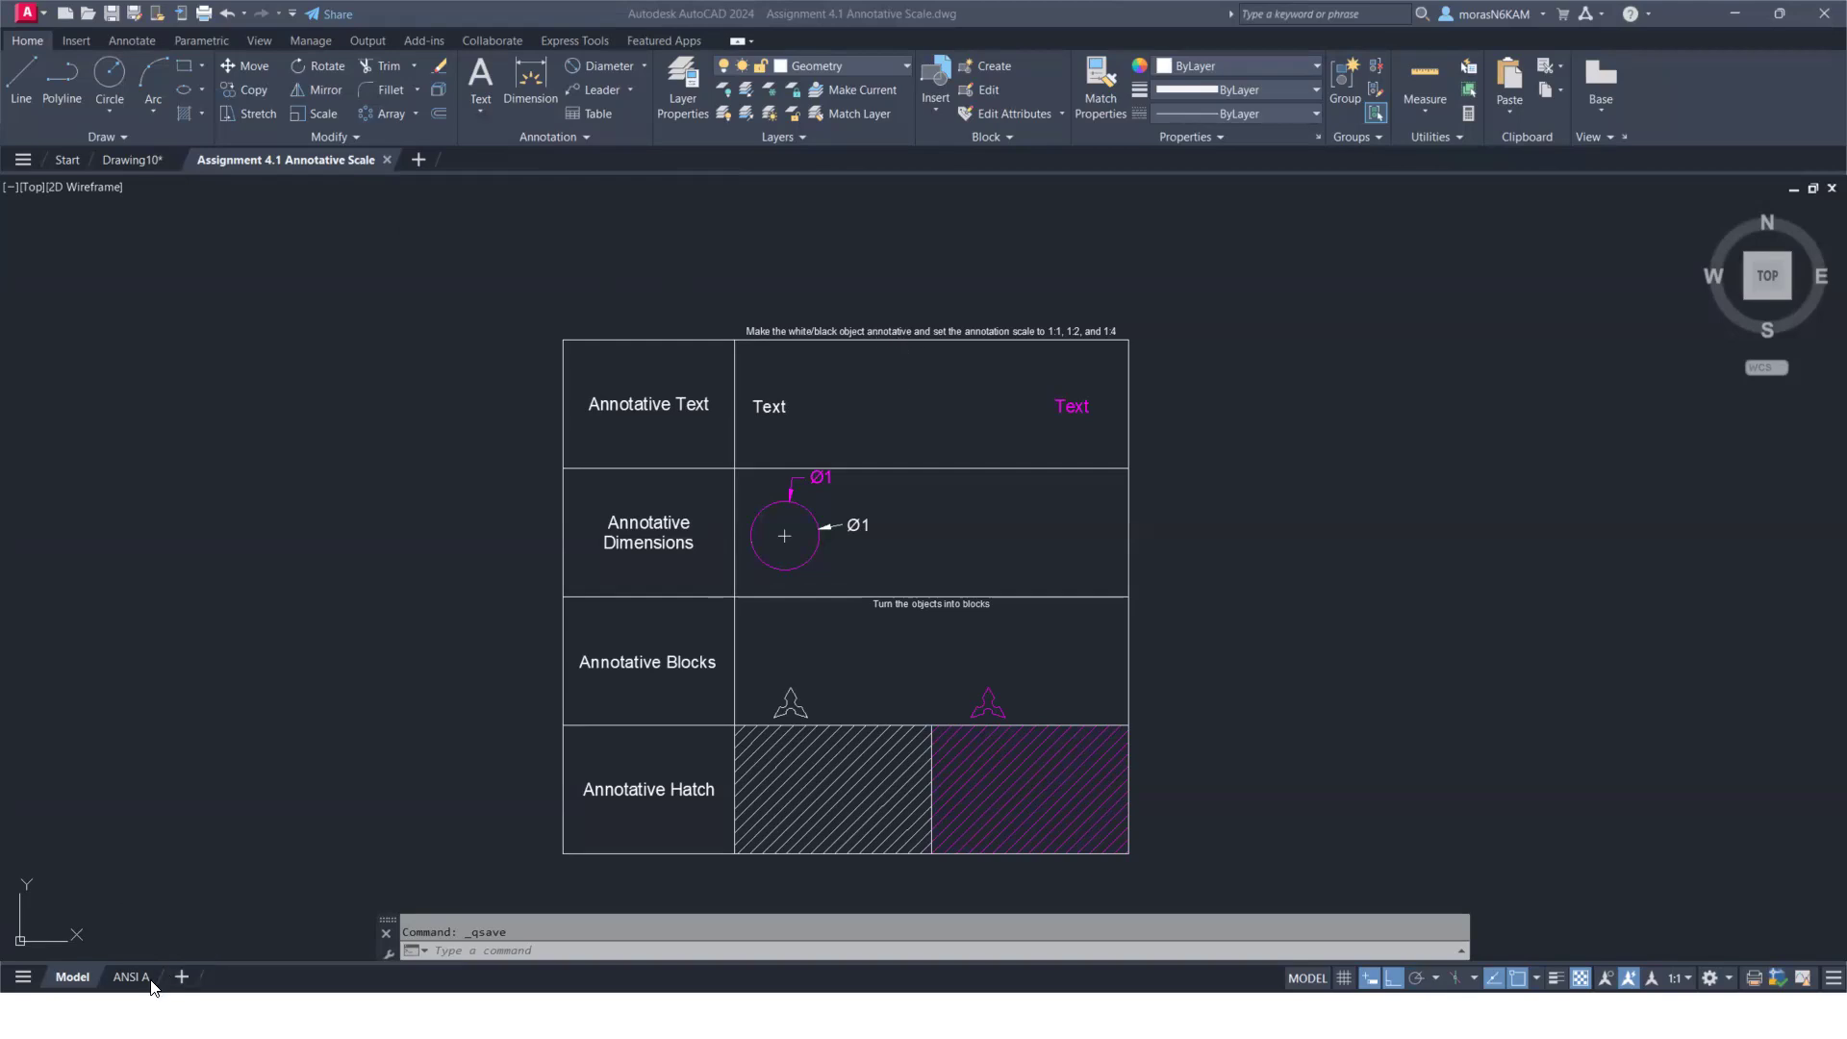
Review the 1:1, 1:2 and 1:4 viewports on the ANSI A layout and return to model space
{"action": "mouse_move", "coordinate": [132, 978]}
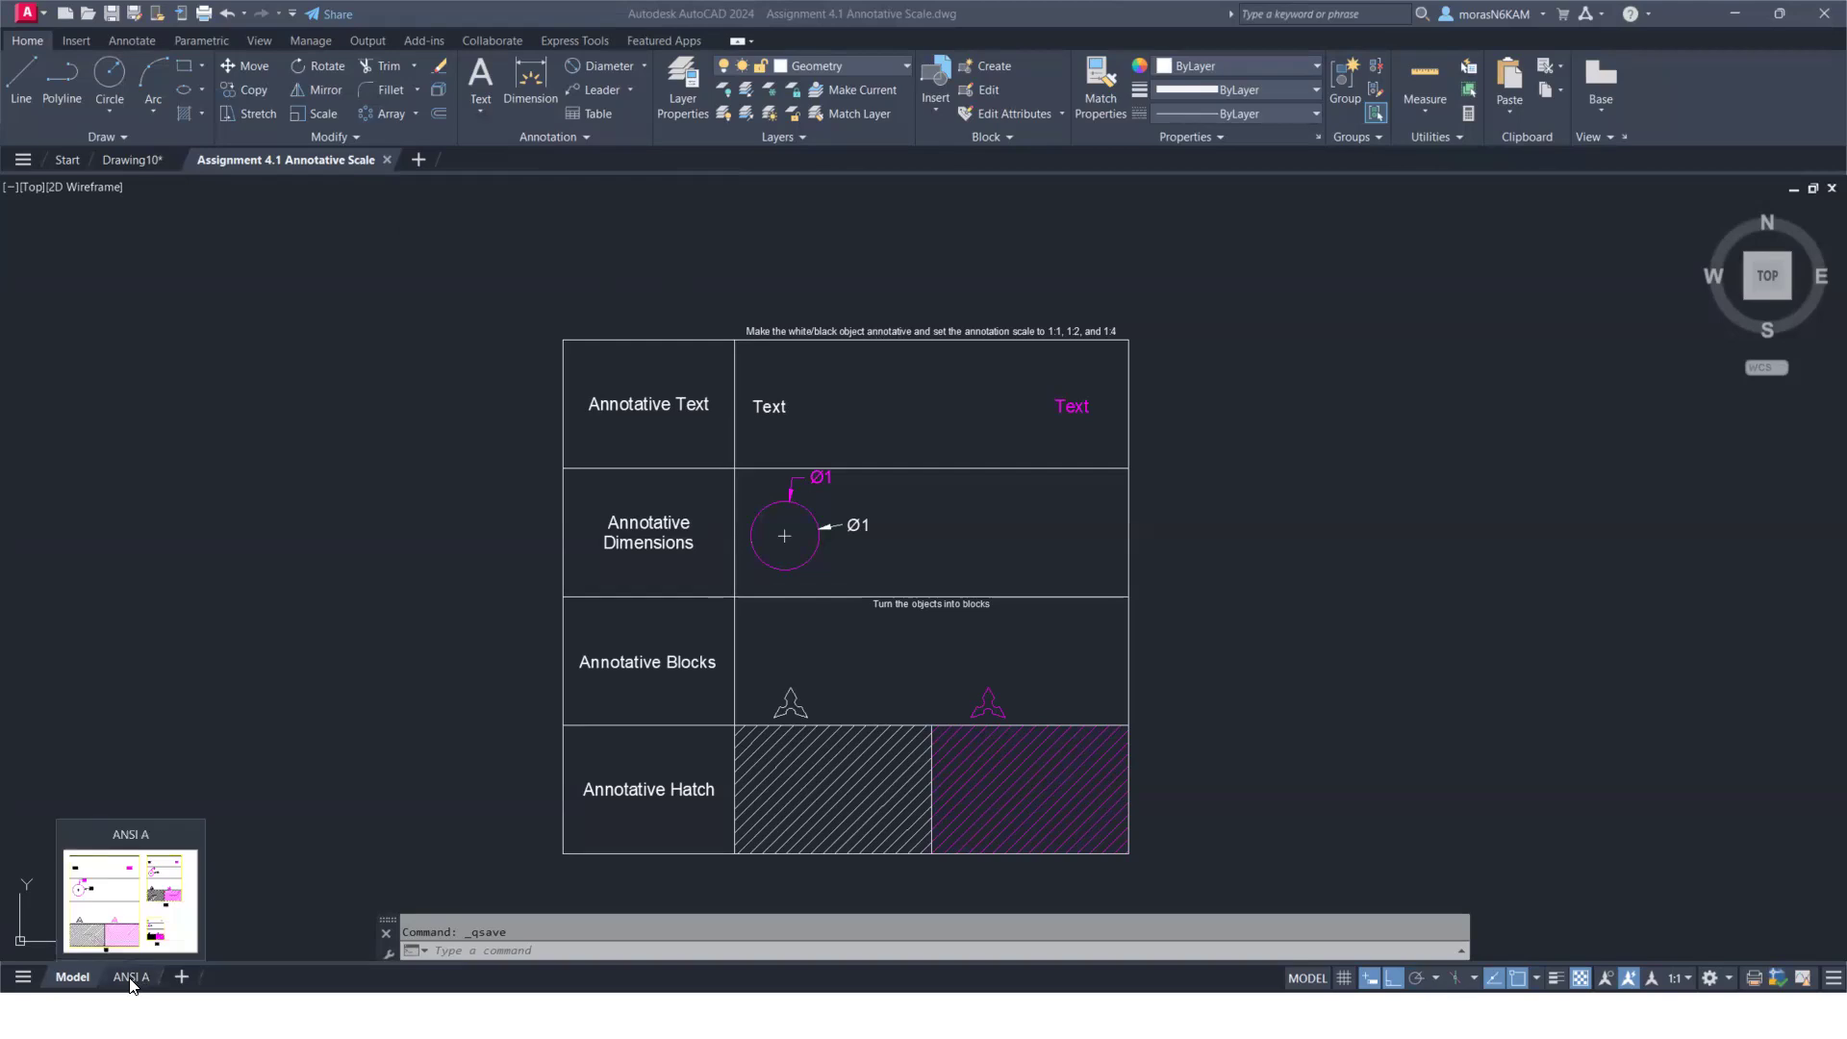
{"action": "left_click", "coordinate": [132, 977]}
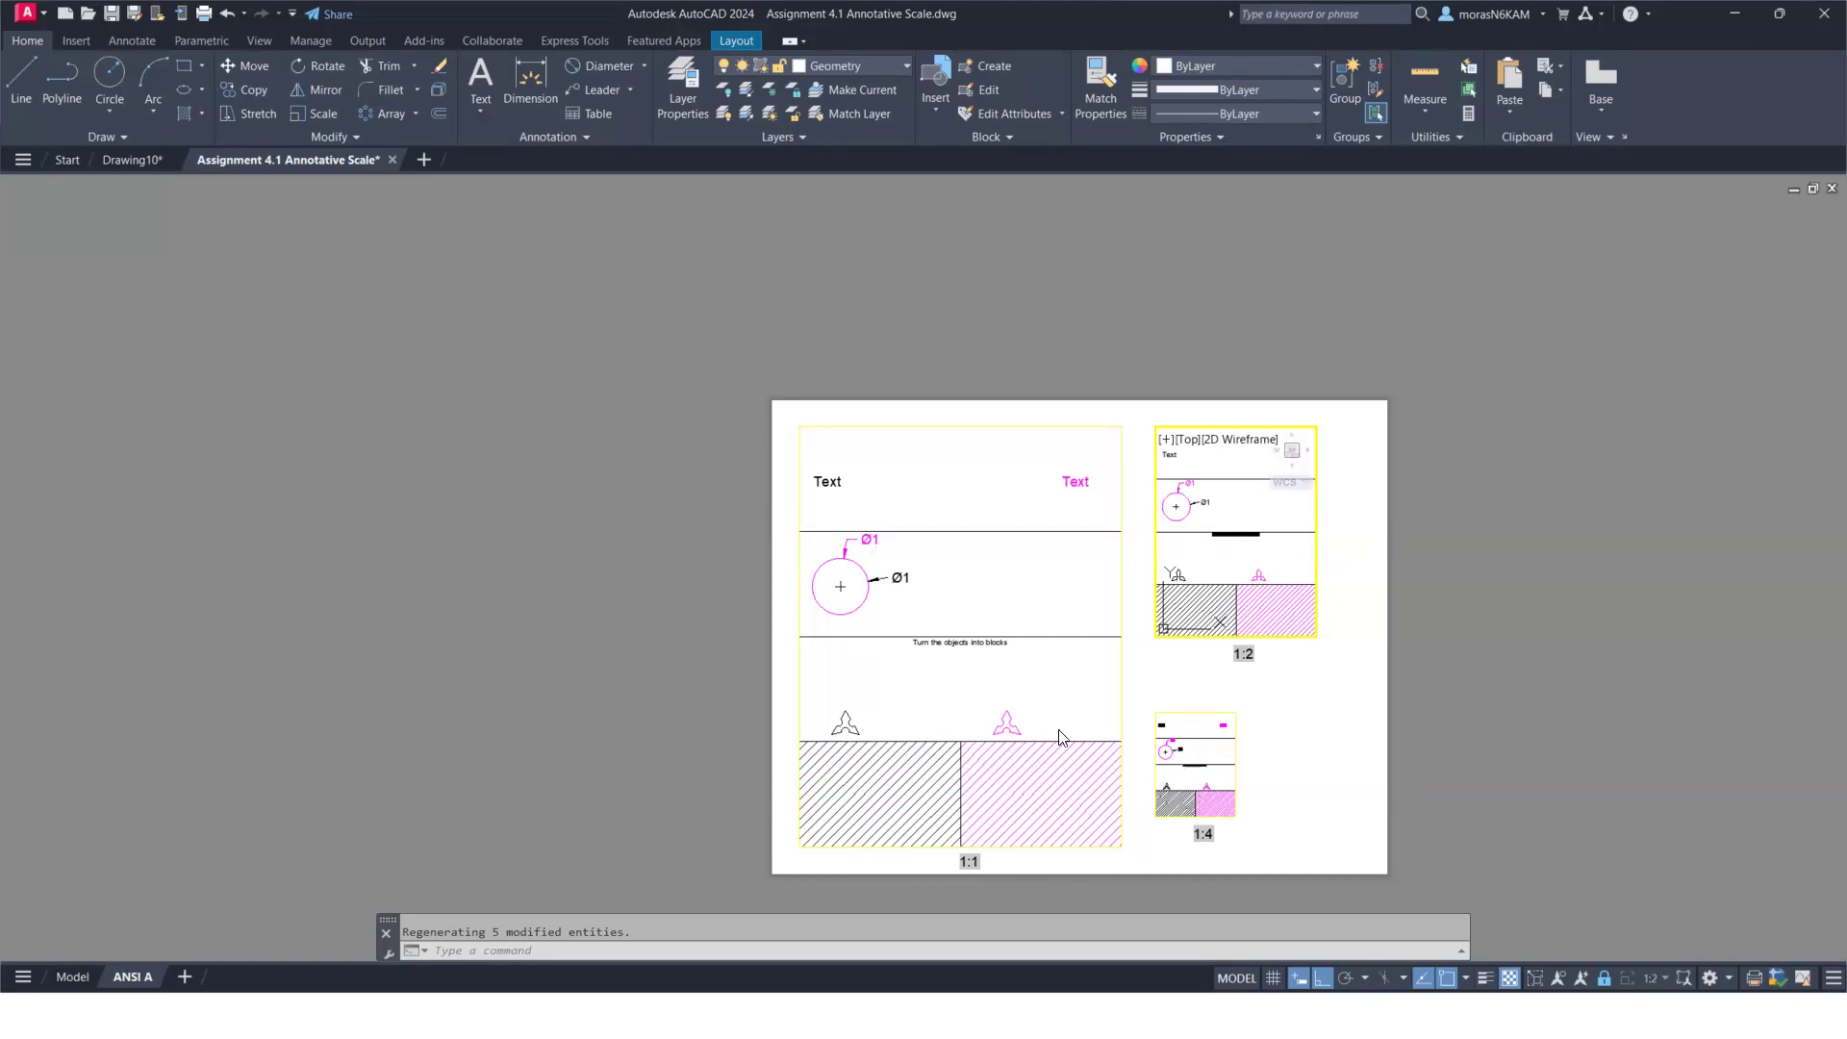
{"action": "left_click", "coordinate": [72, 976]}
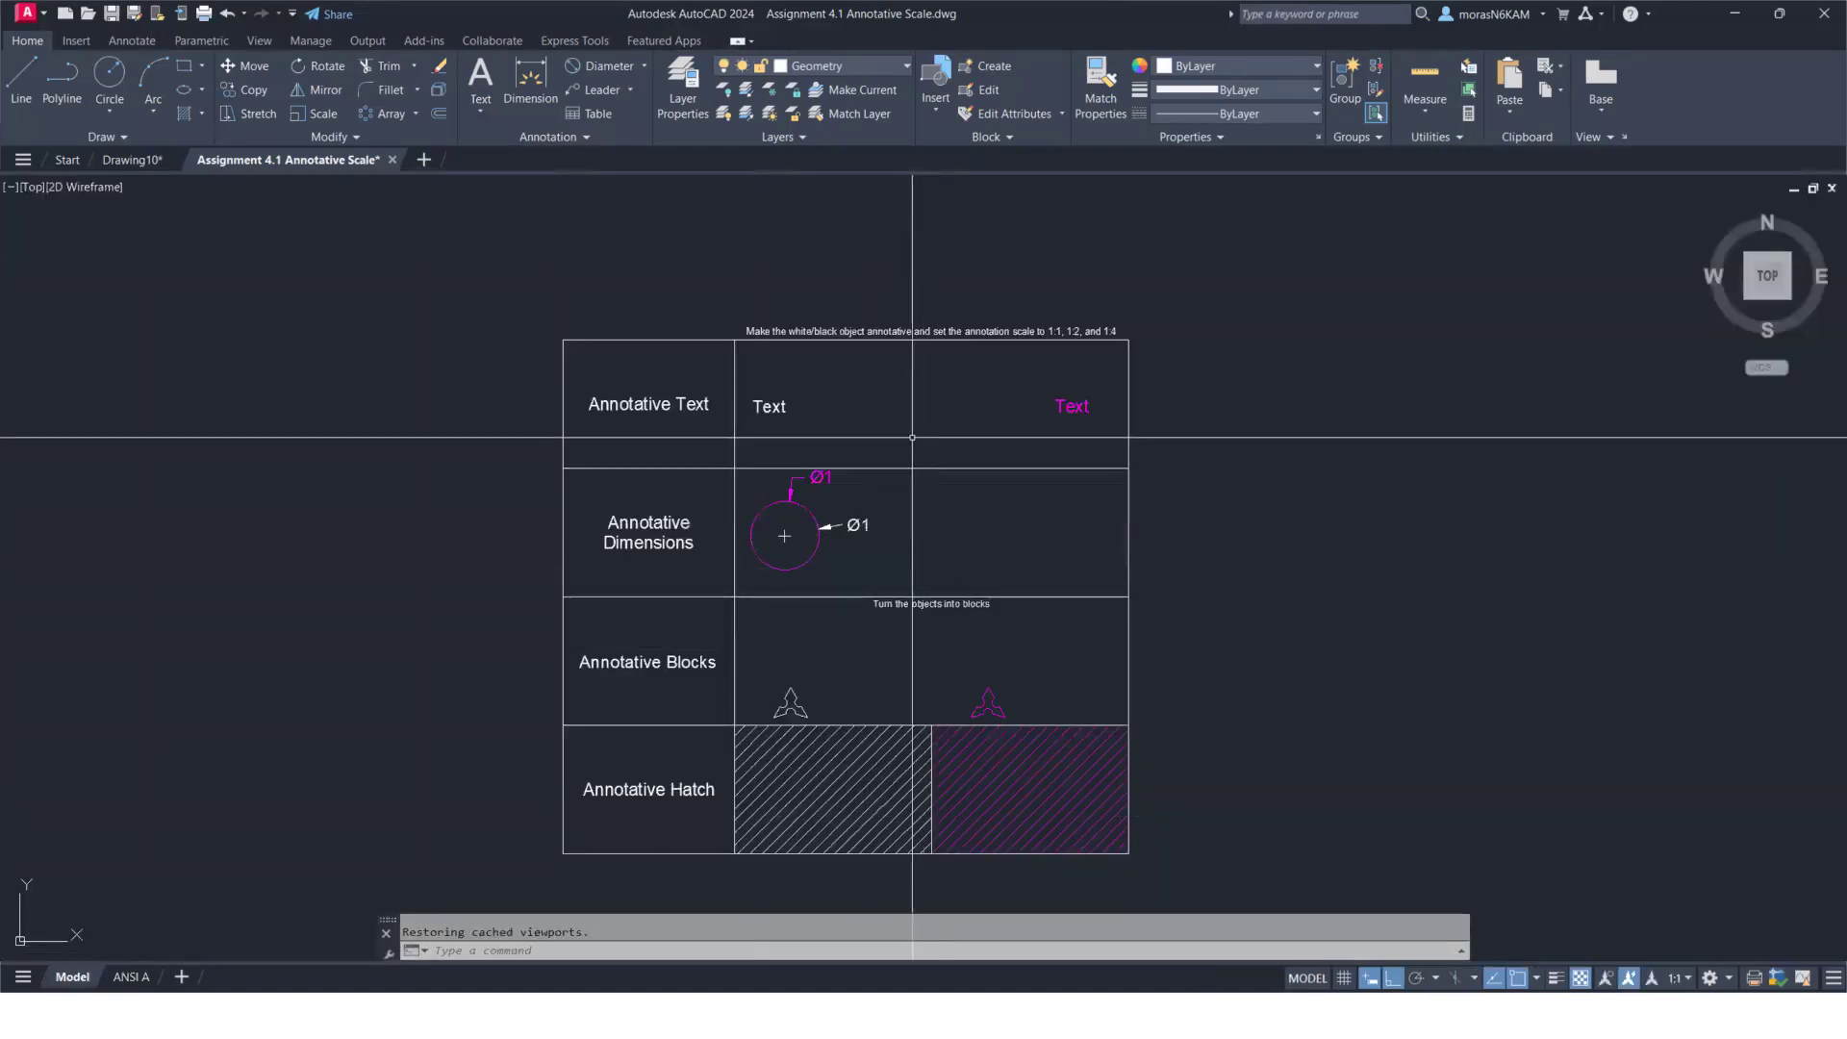
{"action": "scroll", "coordinate": [815, 376], "scroll_direction": "up", "scroll_amount": 2}
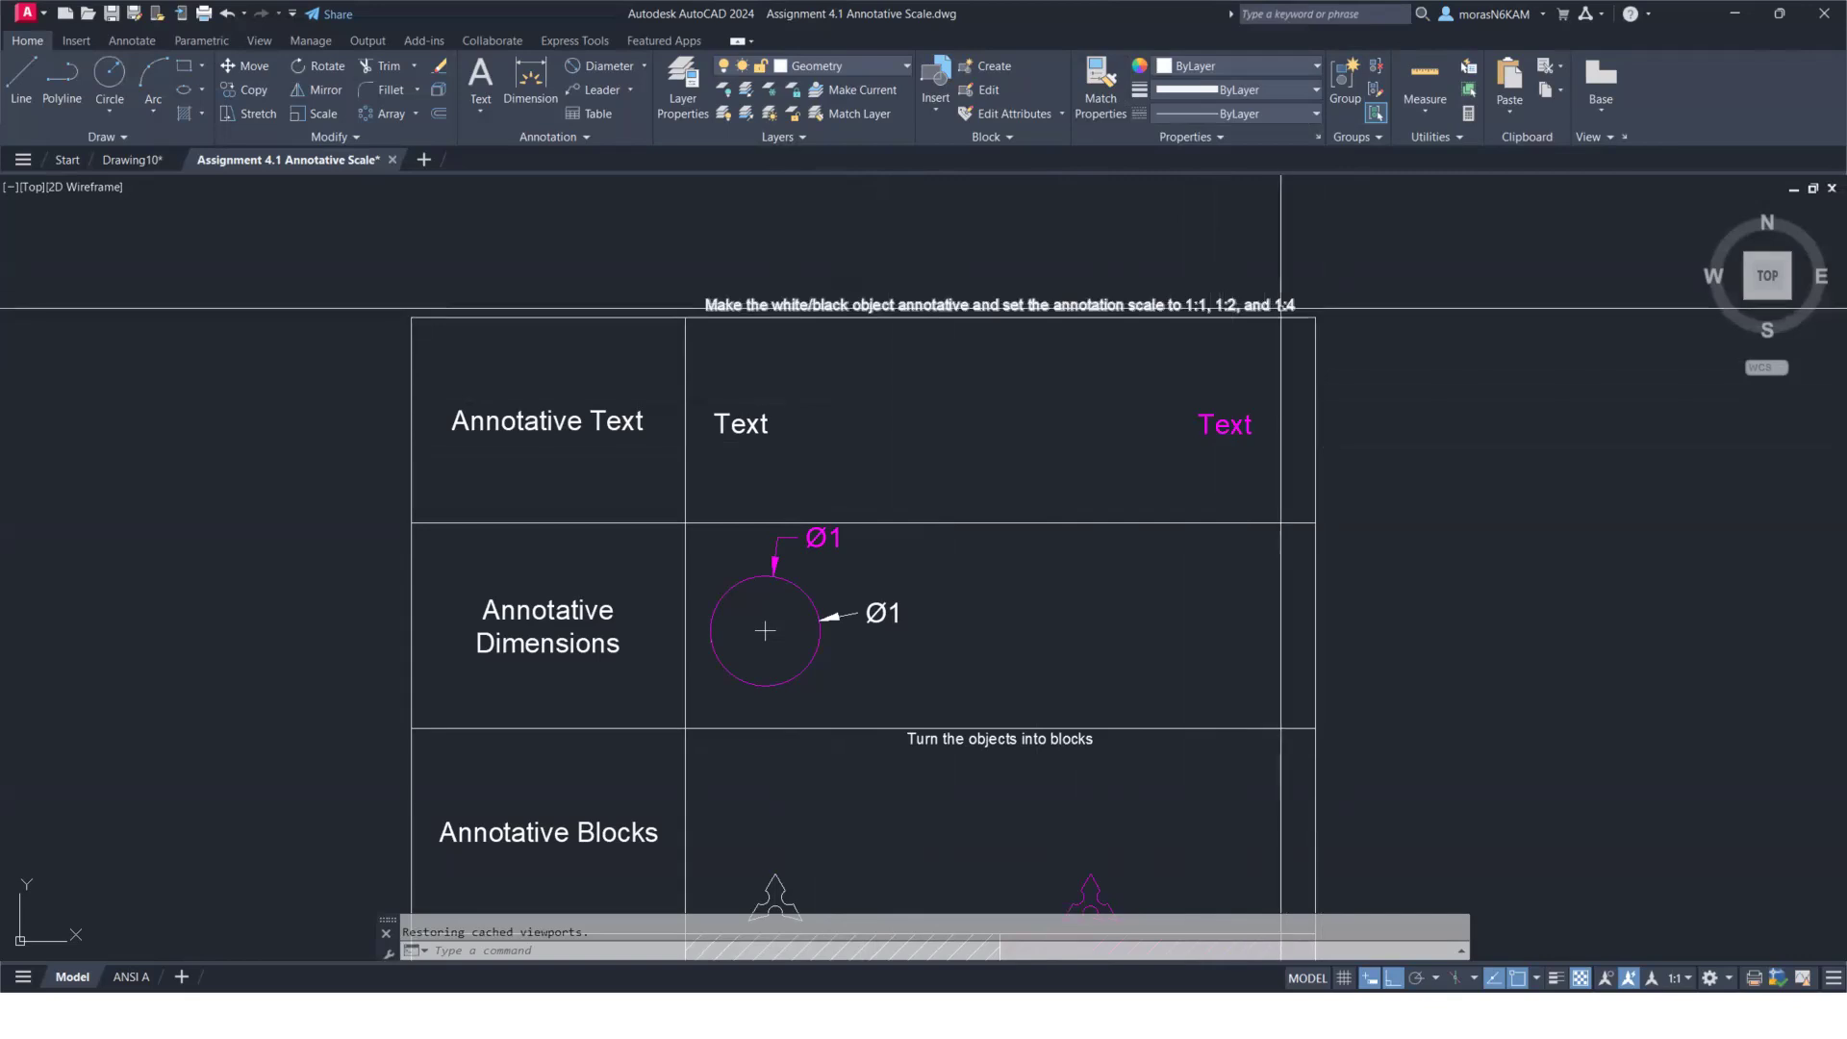
{"action": "left_click", "coordinate": [811, 402]}
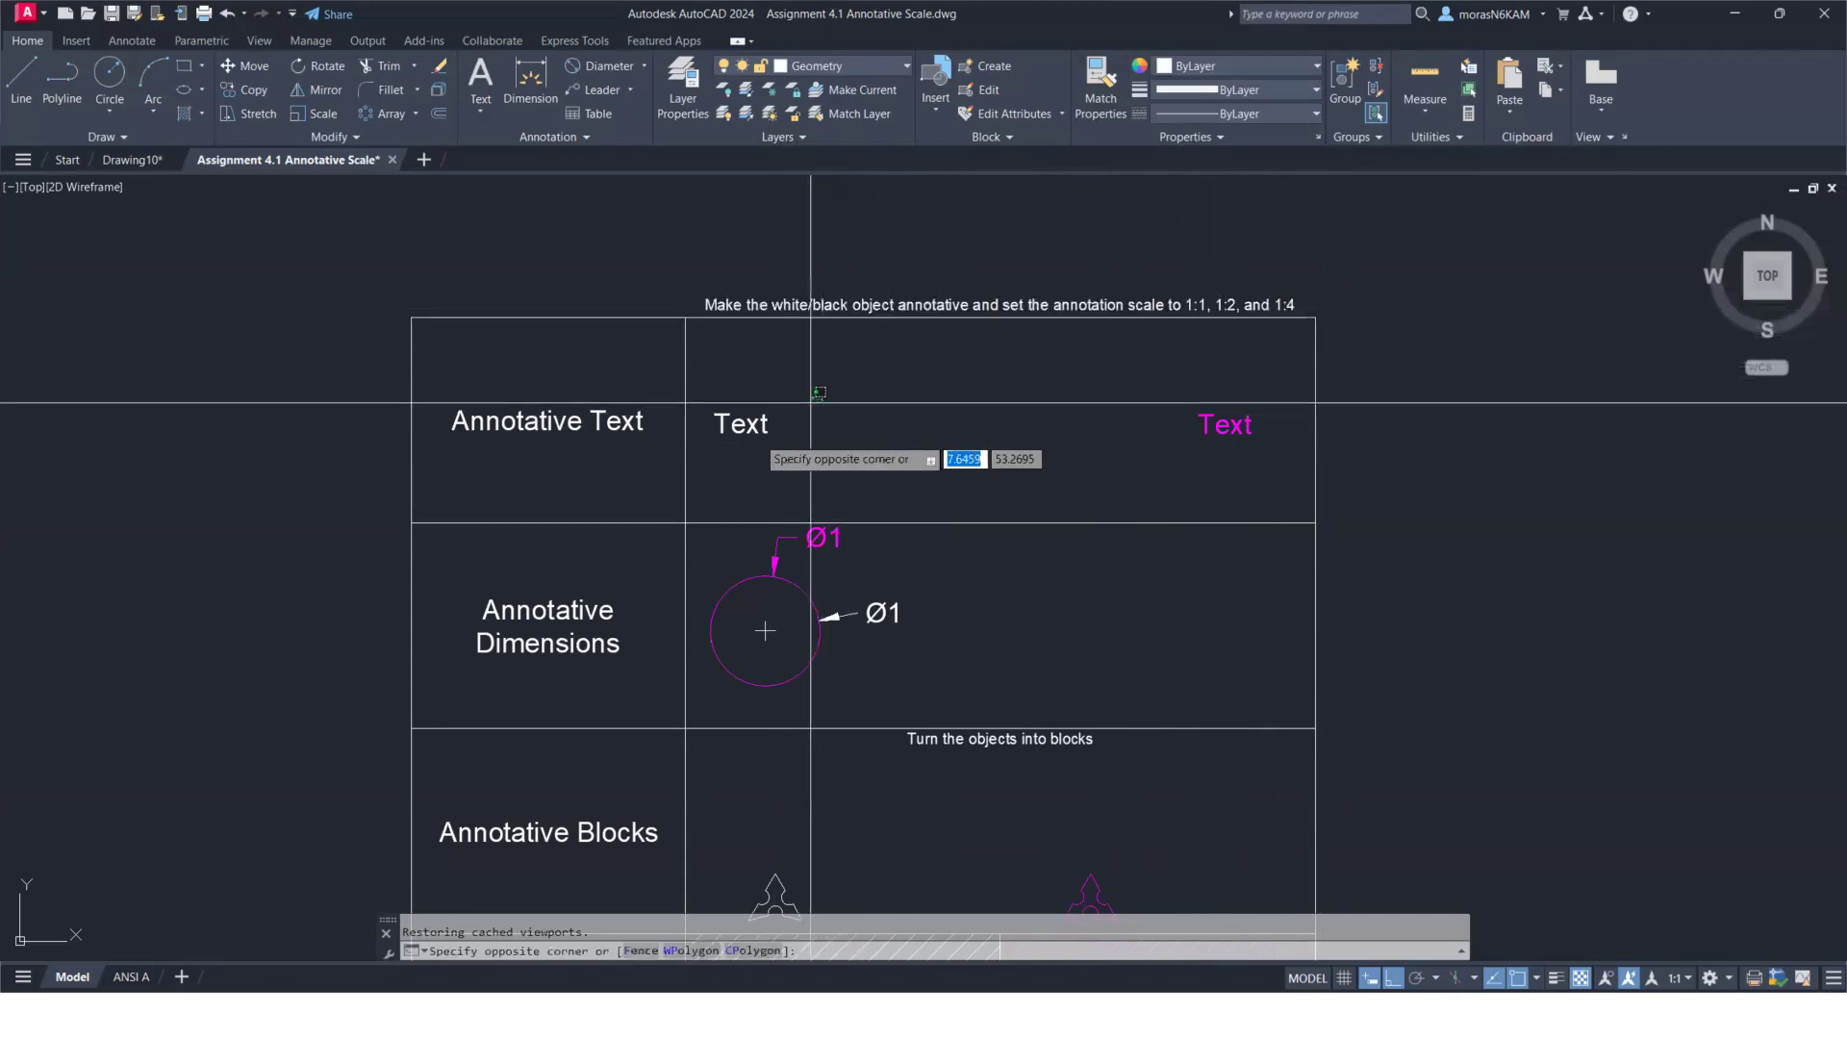
{"action": "left_click", "coordinate": [710, 452]}
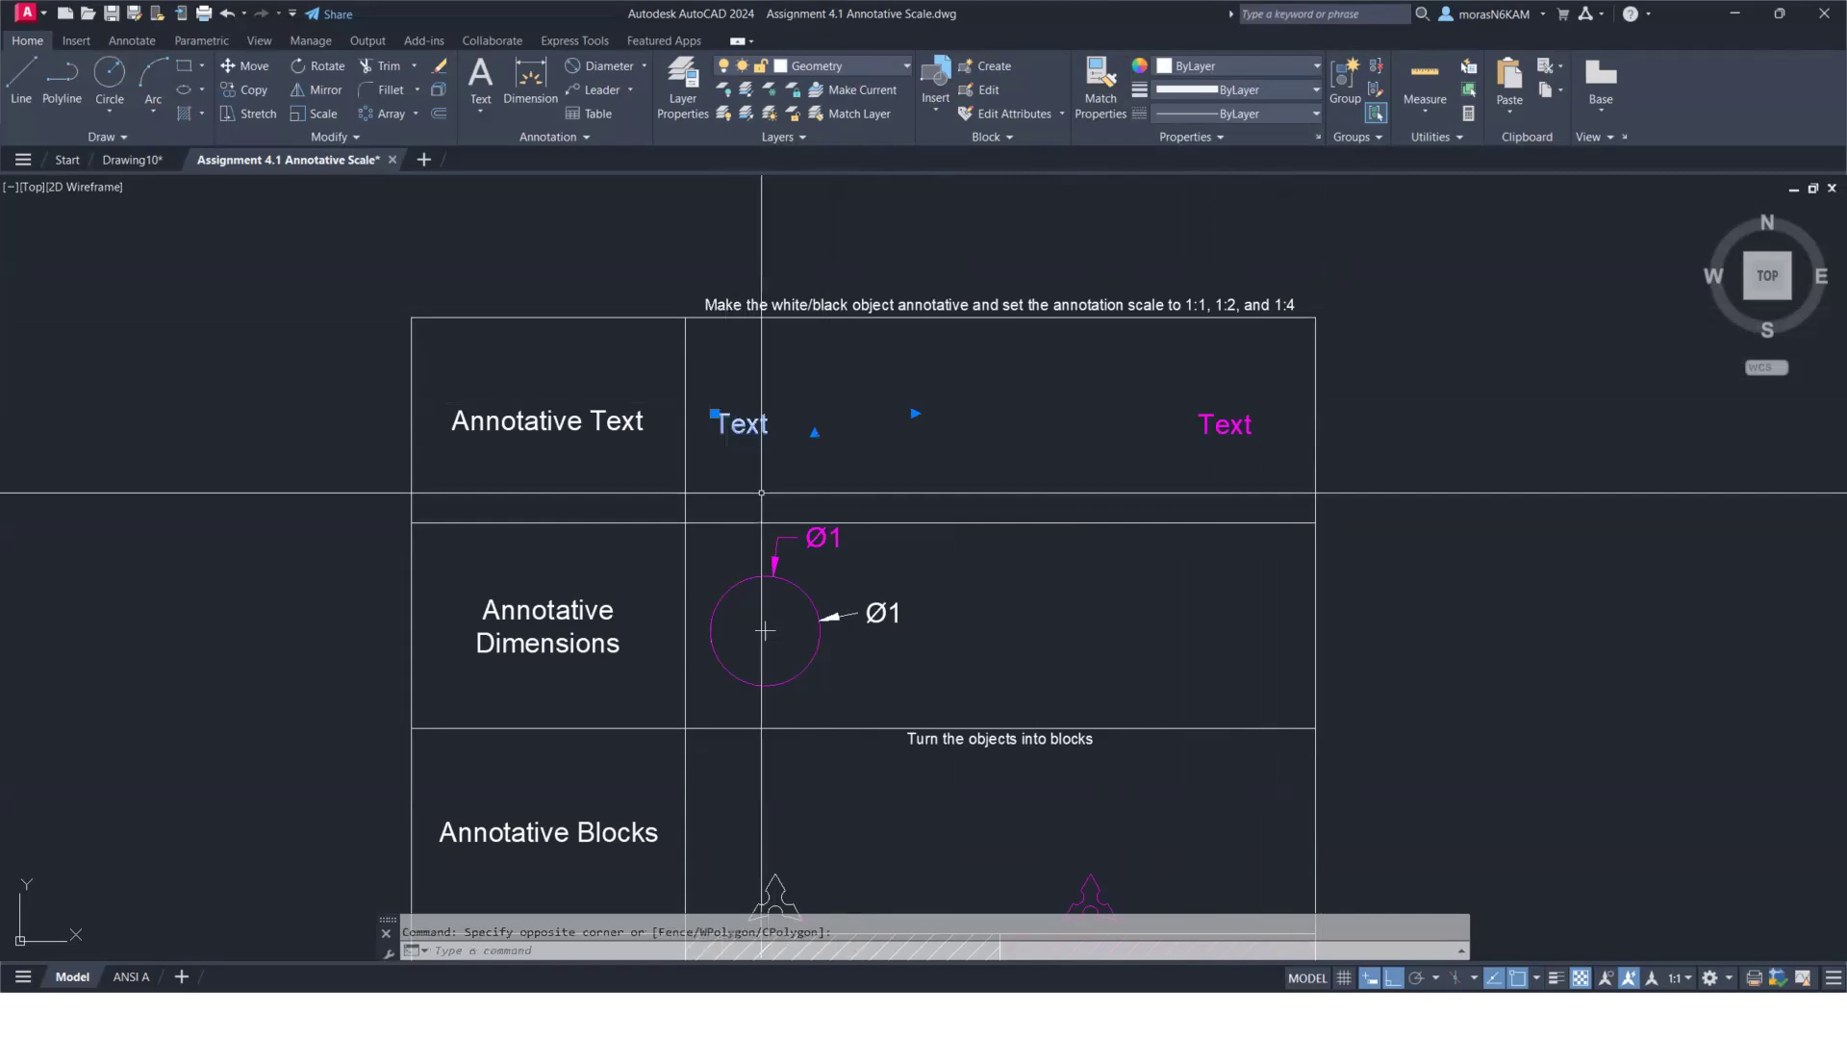
{"action": "left_click", "coordinate": [1218, 418]}
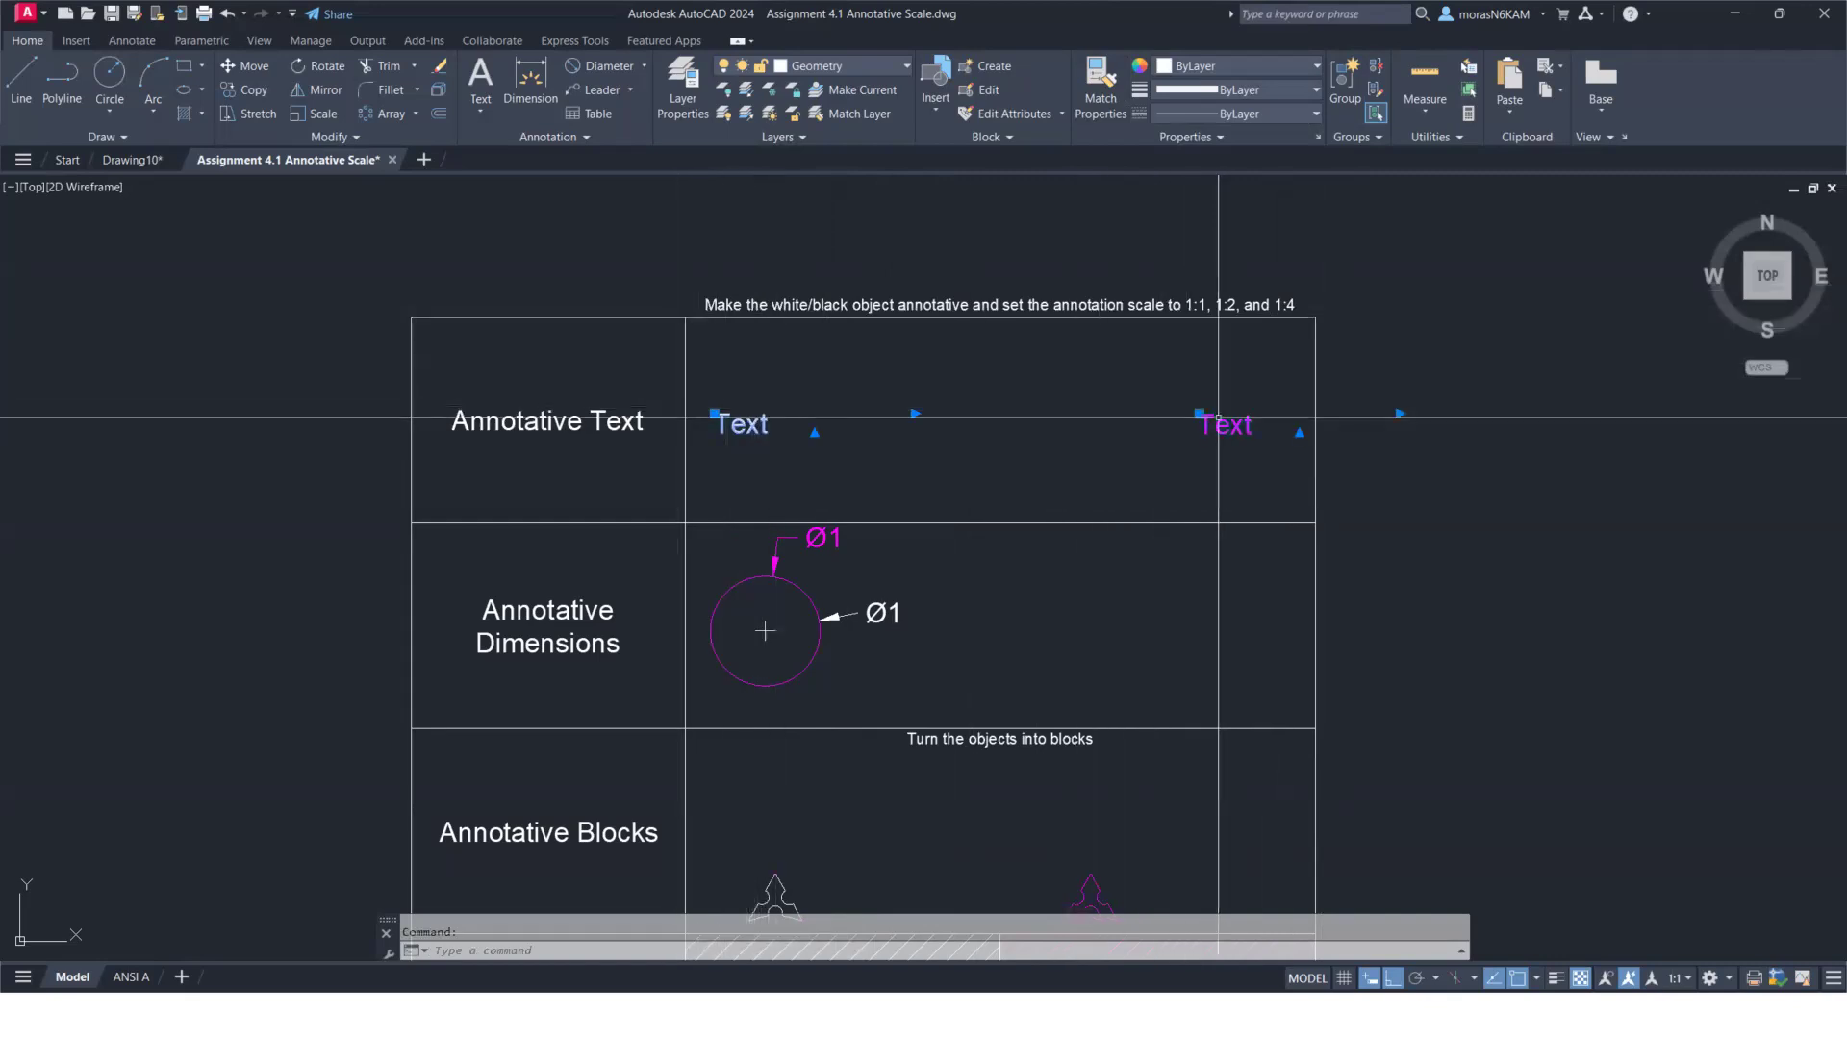
{"action": "left_click", "coordinate": [513, 136]}
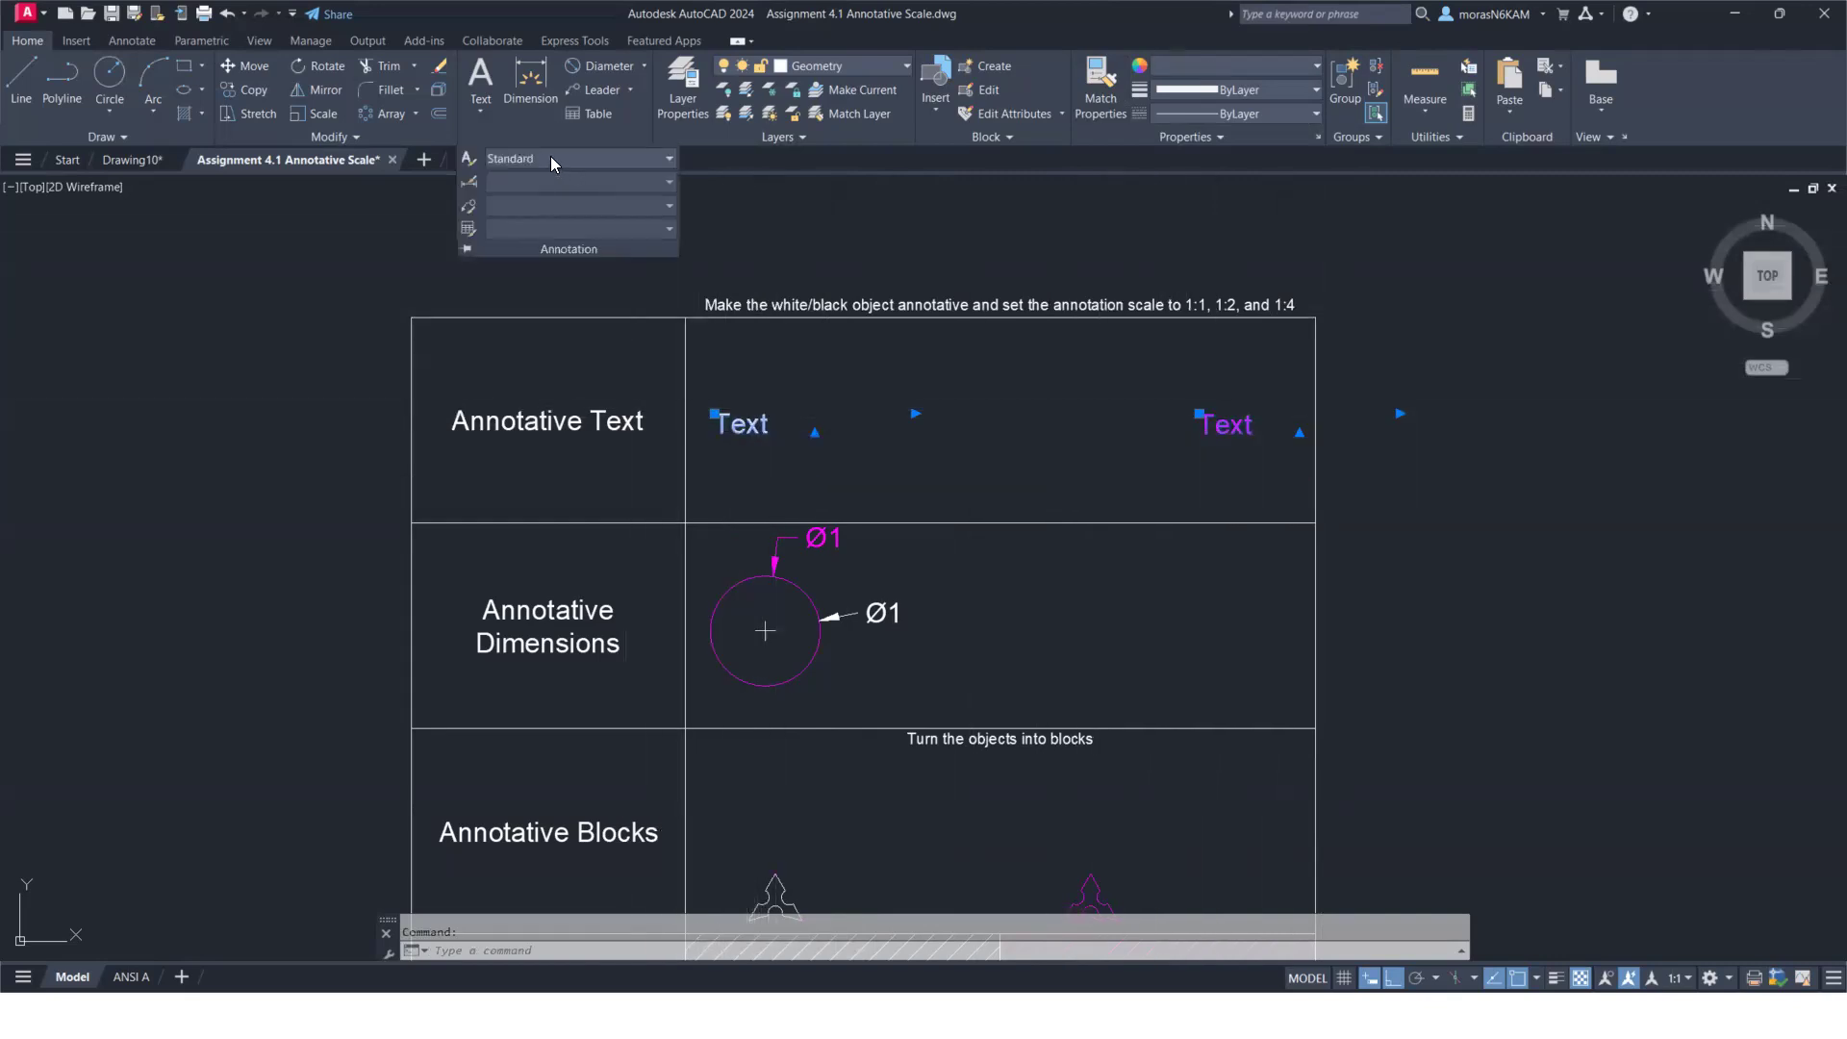
{"action": "key", "text": "Escape"}
Apply the Annotative text style to the white "Text" object in the Annotative Text row
{"action": "left_click", "coordinate": [858, 386]}
{"action": "left_click", "coordinate": [707, 452]}
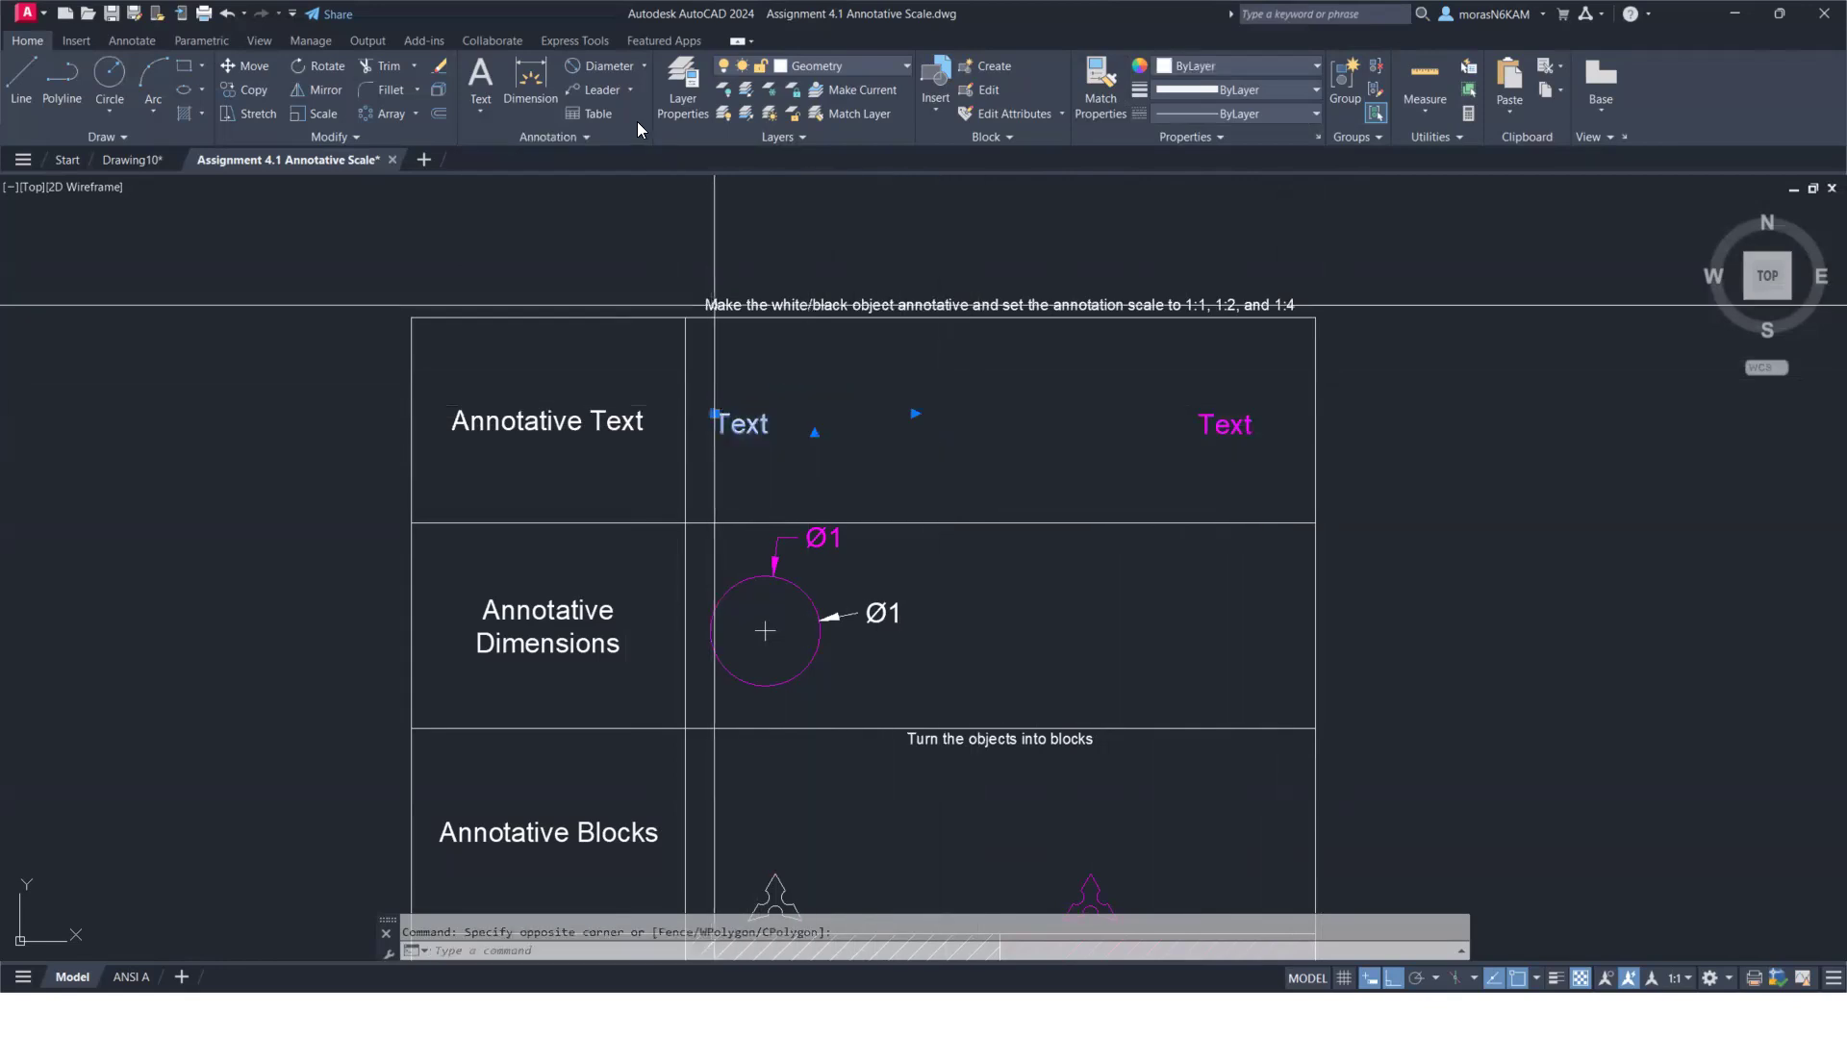
{"action": "left_click", "coordinate": [565, 134]}
{"action": "left_click", "coordinate": [577, 159]}
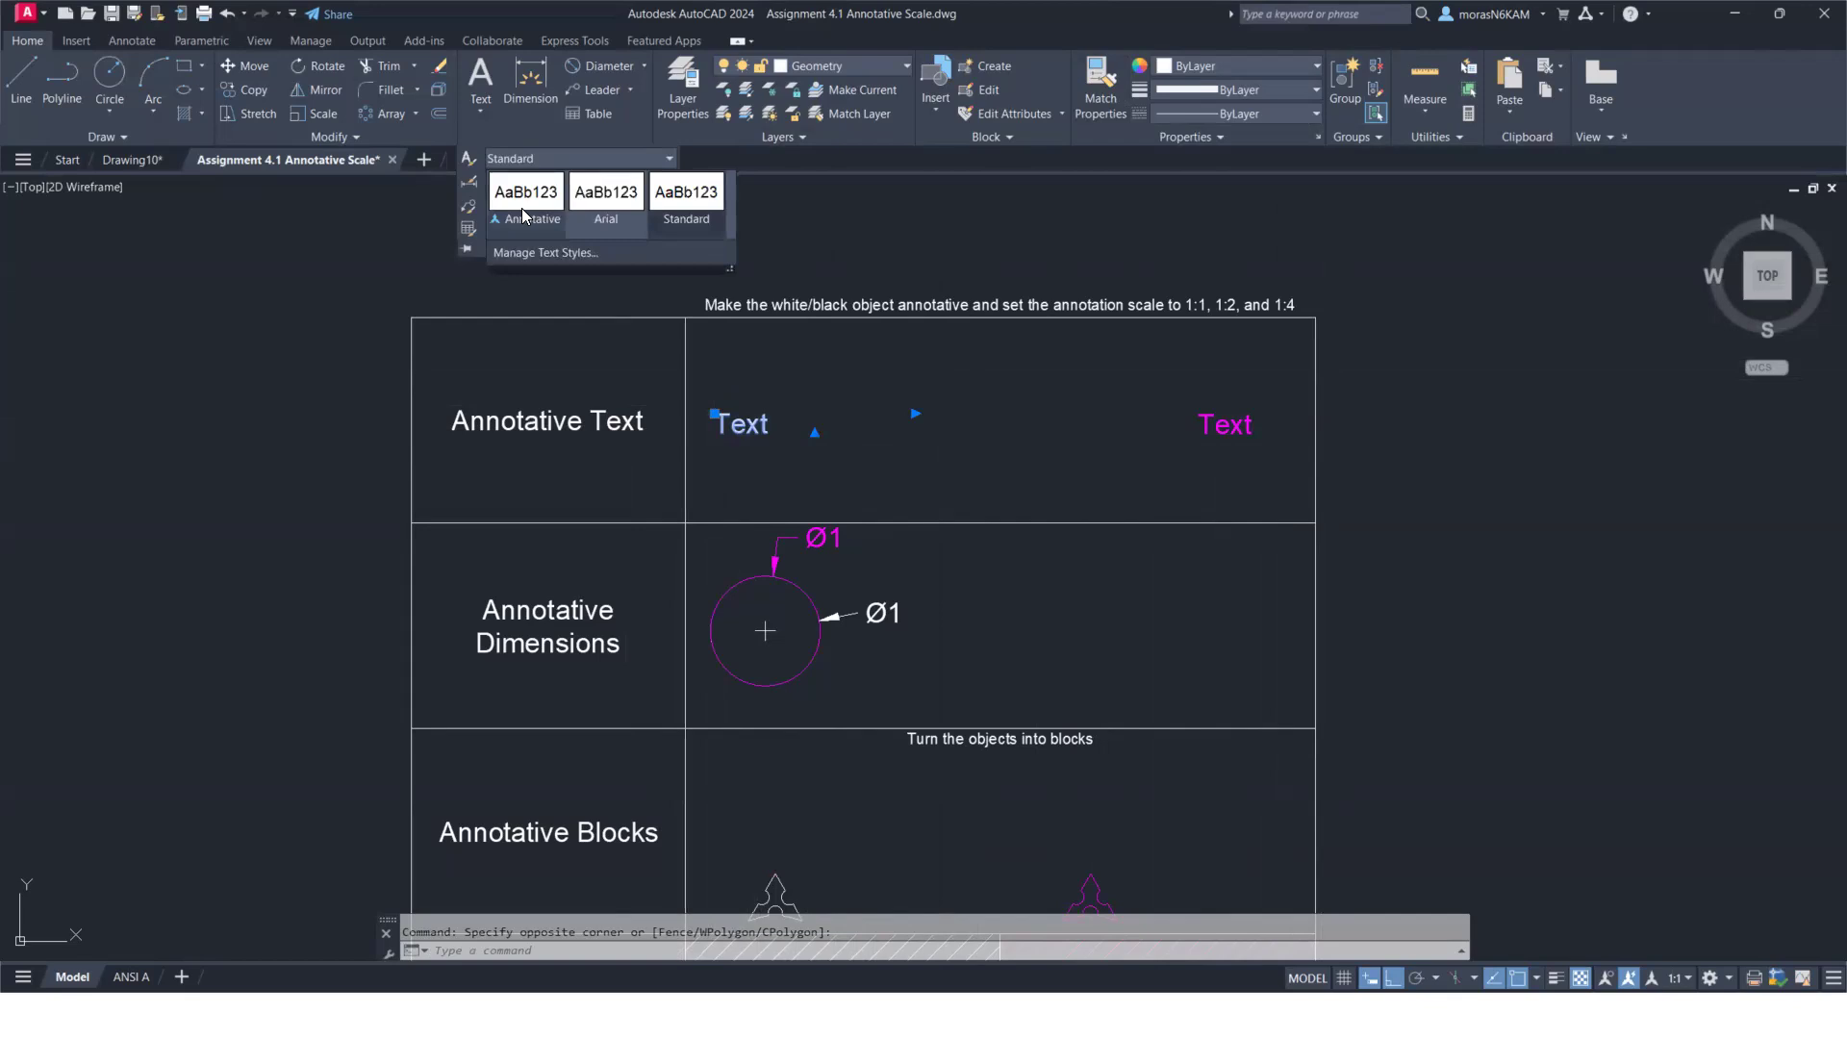
{"action": "left_click", "coordinate": [521, 208]}
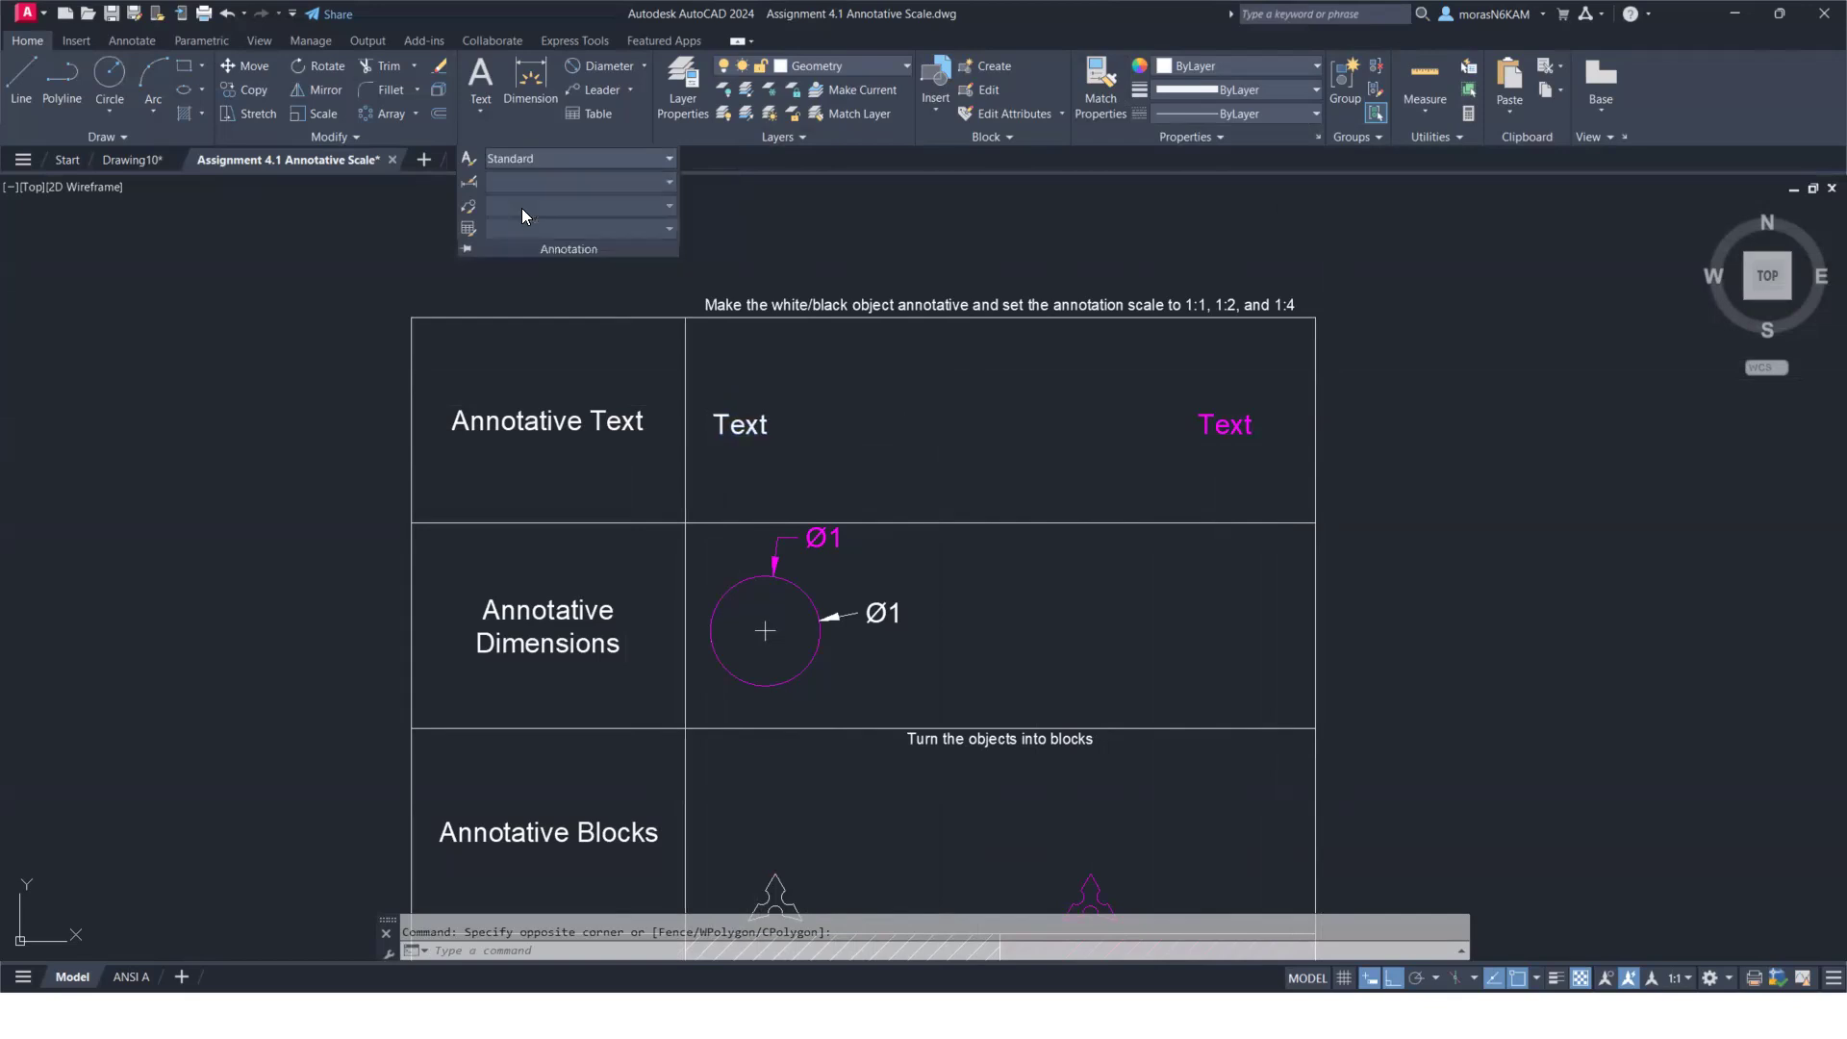
{"action": "key", "text": "Escape"}
Apply the Annotative dimension style to the circle's white diameter dimension
{"action": "left_click", "coordinate": [902, 606]}
{"action": "left_click", "coordinate": [862, 636]}
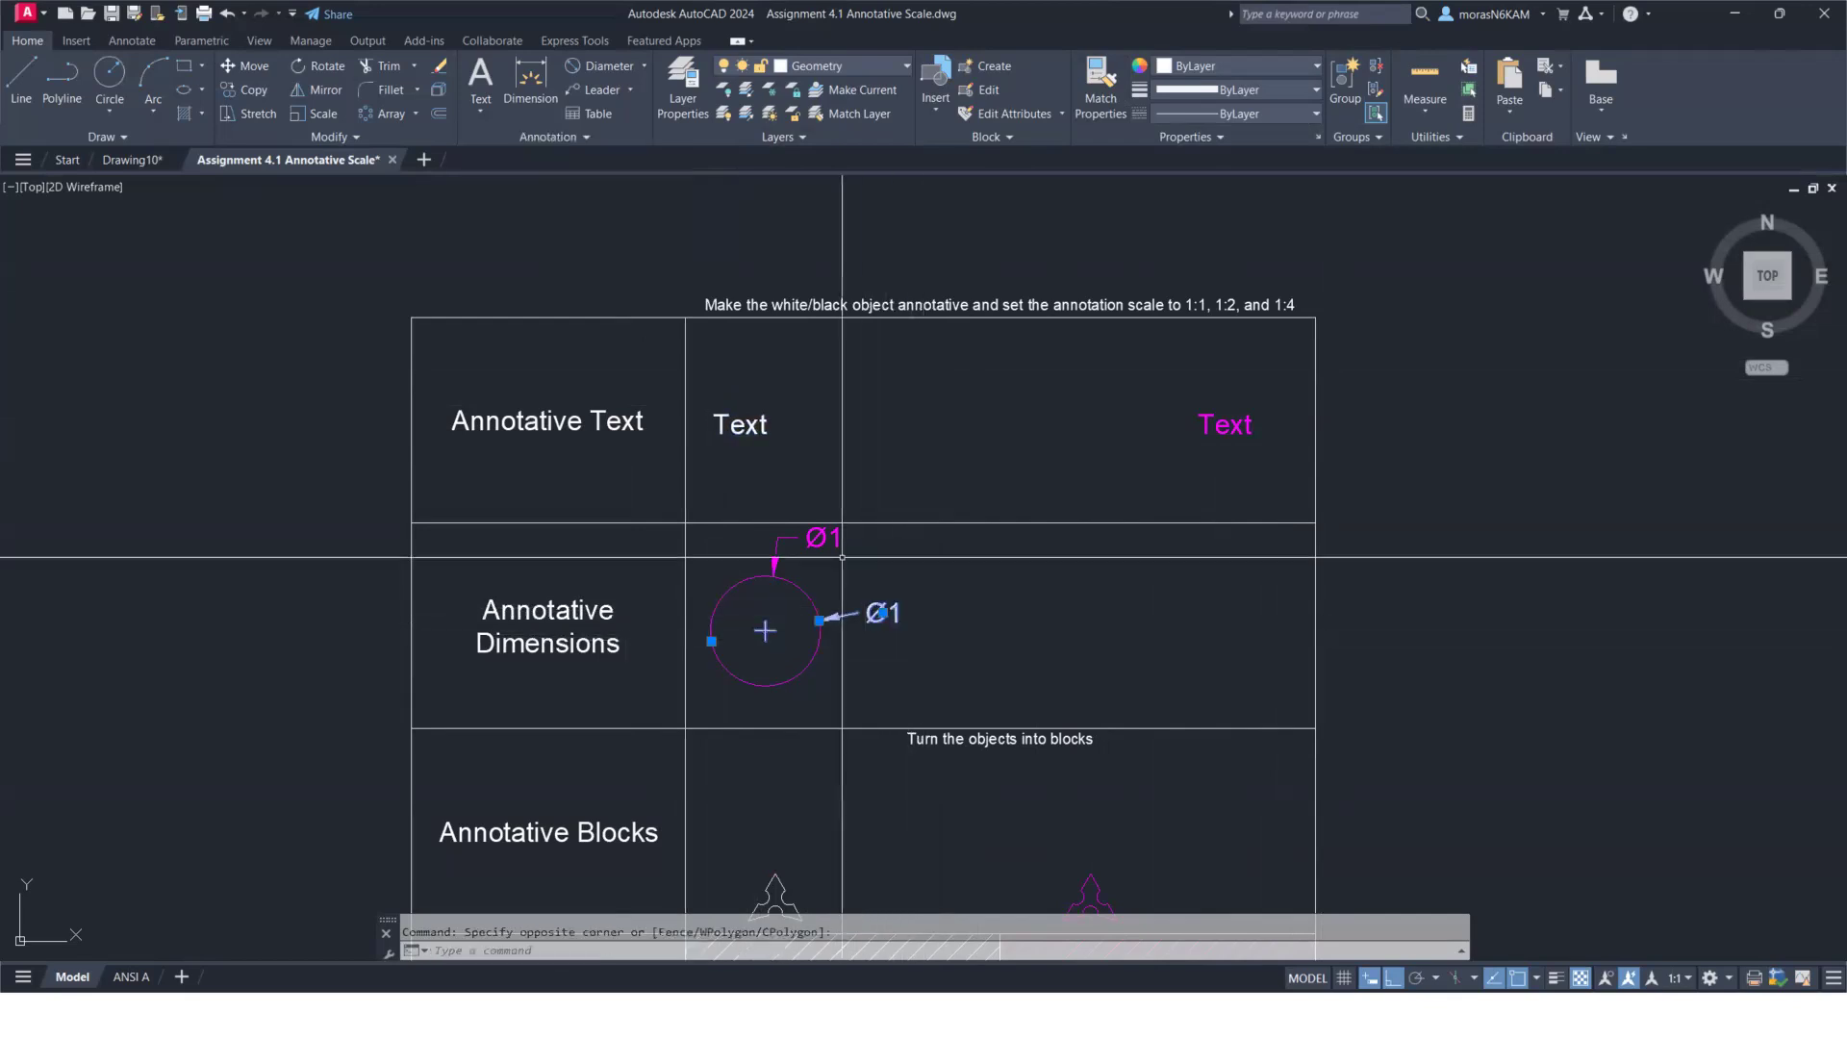
{"action": "left_click", "coordinate": [514, 137]}
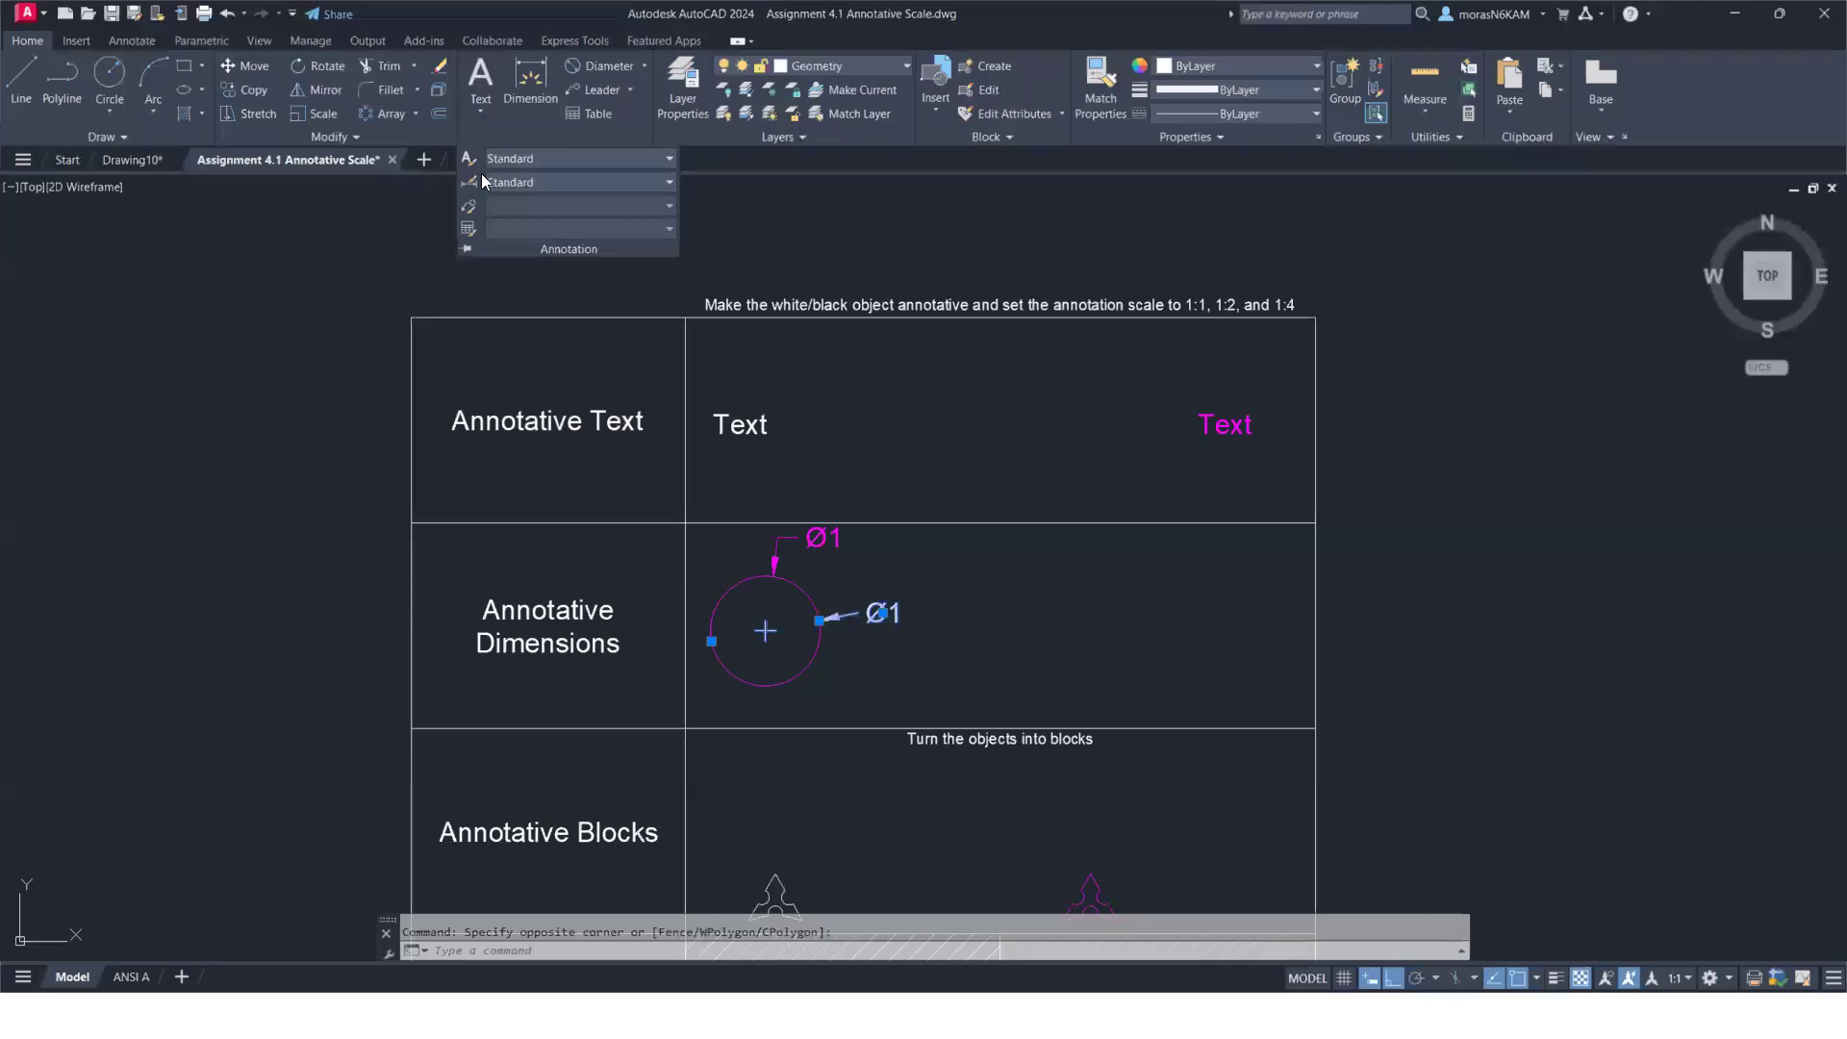
{"action": "left_click", "coordinate": [567, 182]}
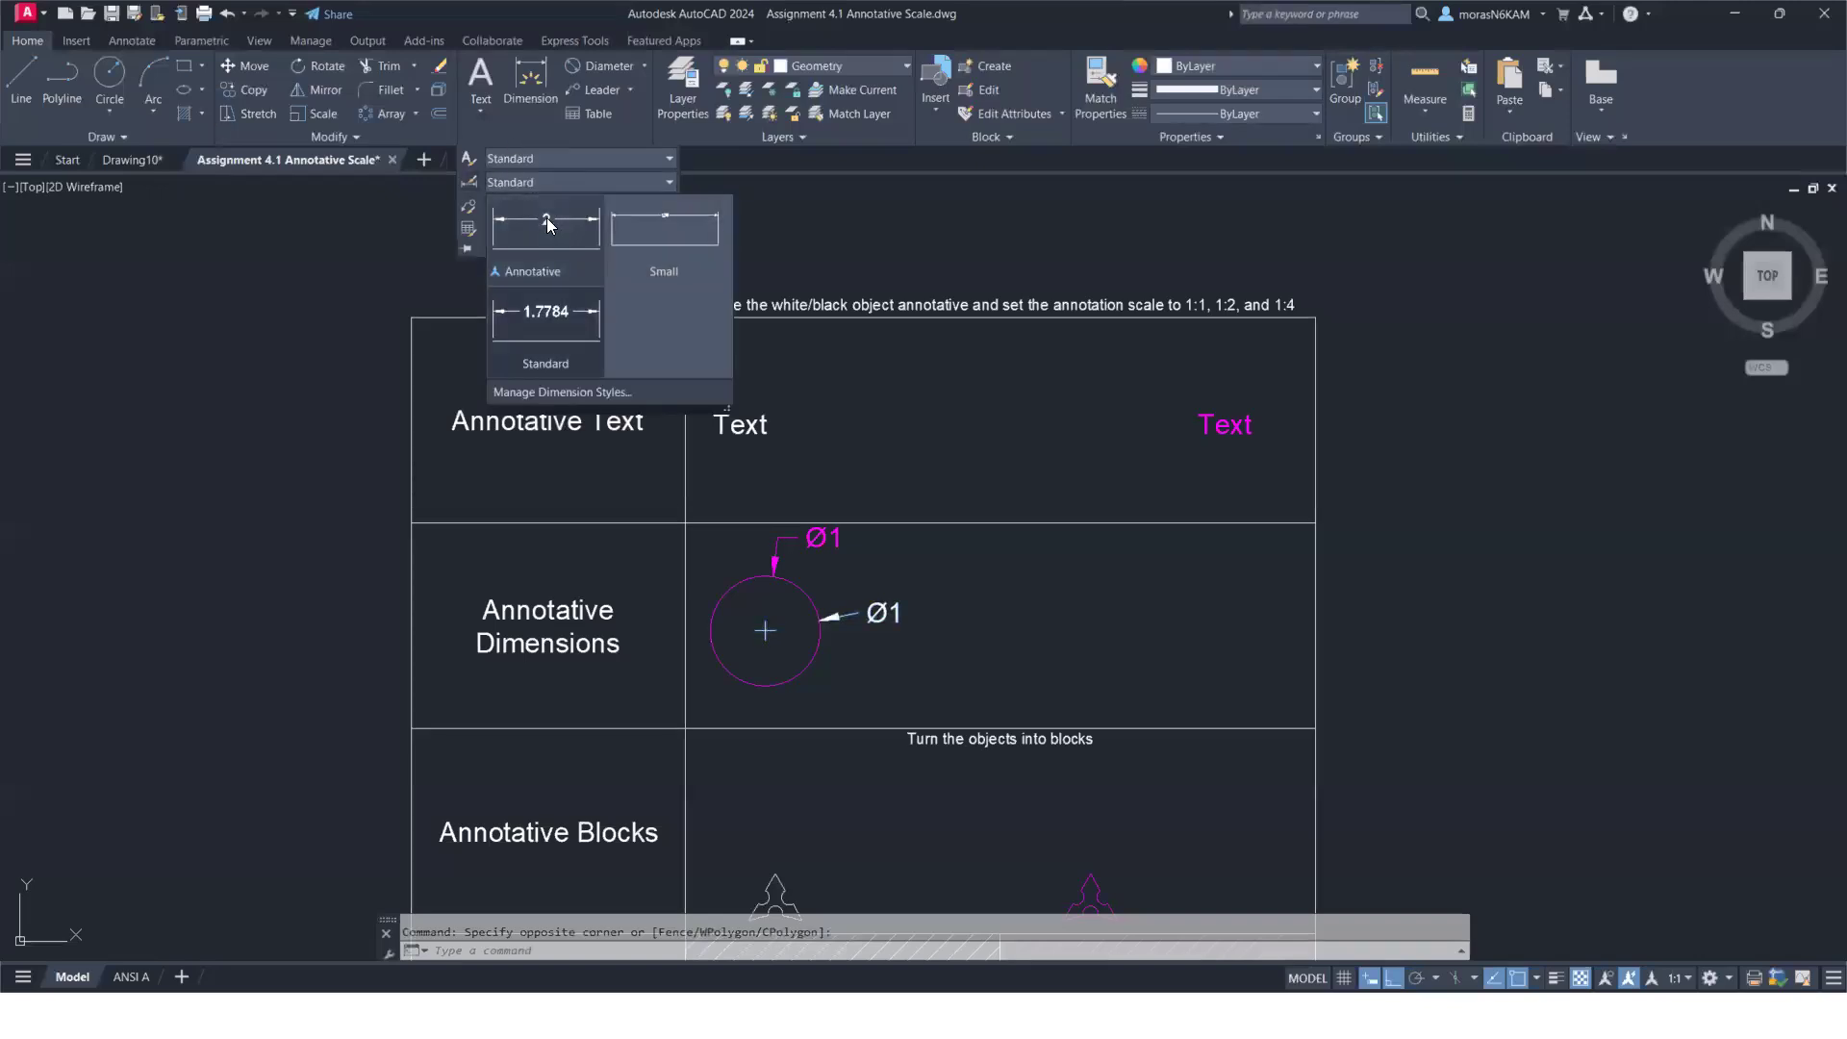
{"action": "left_click", "coordinate": [546, 217]}
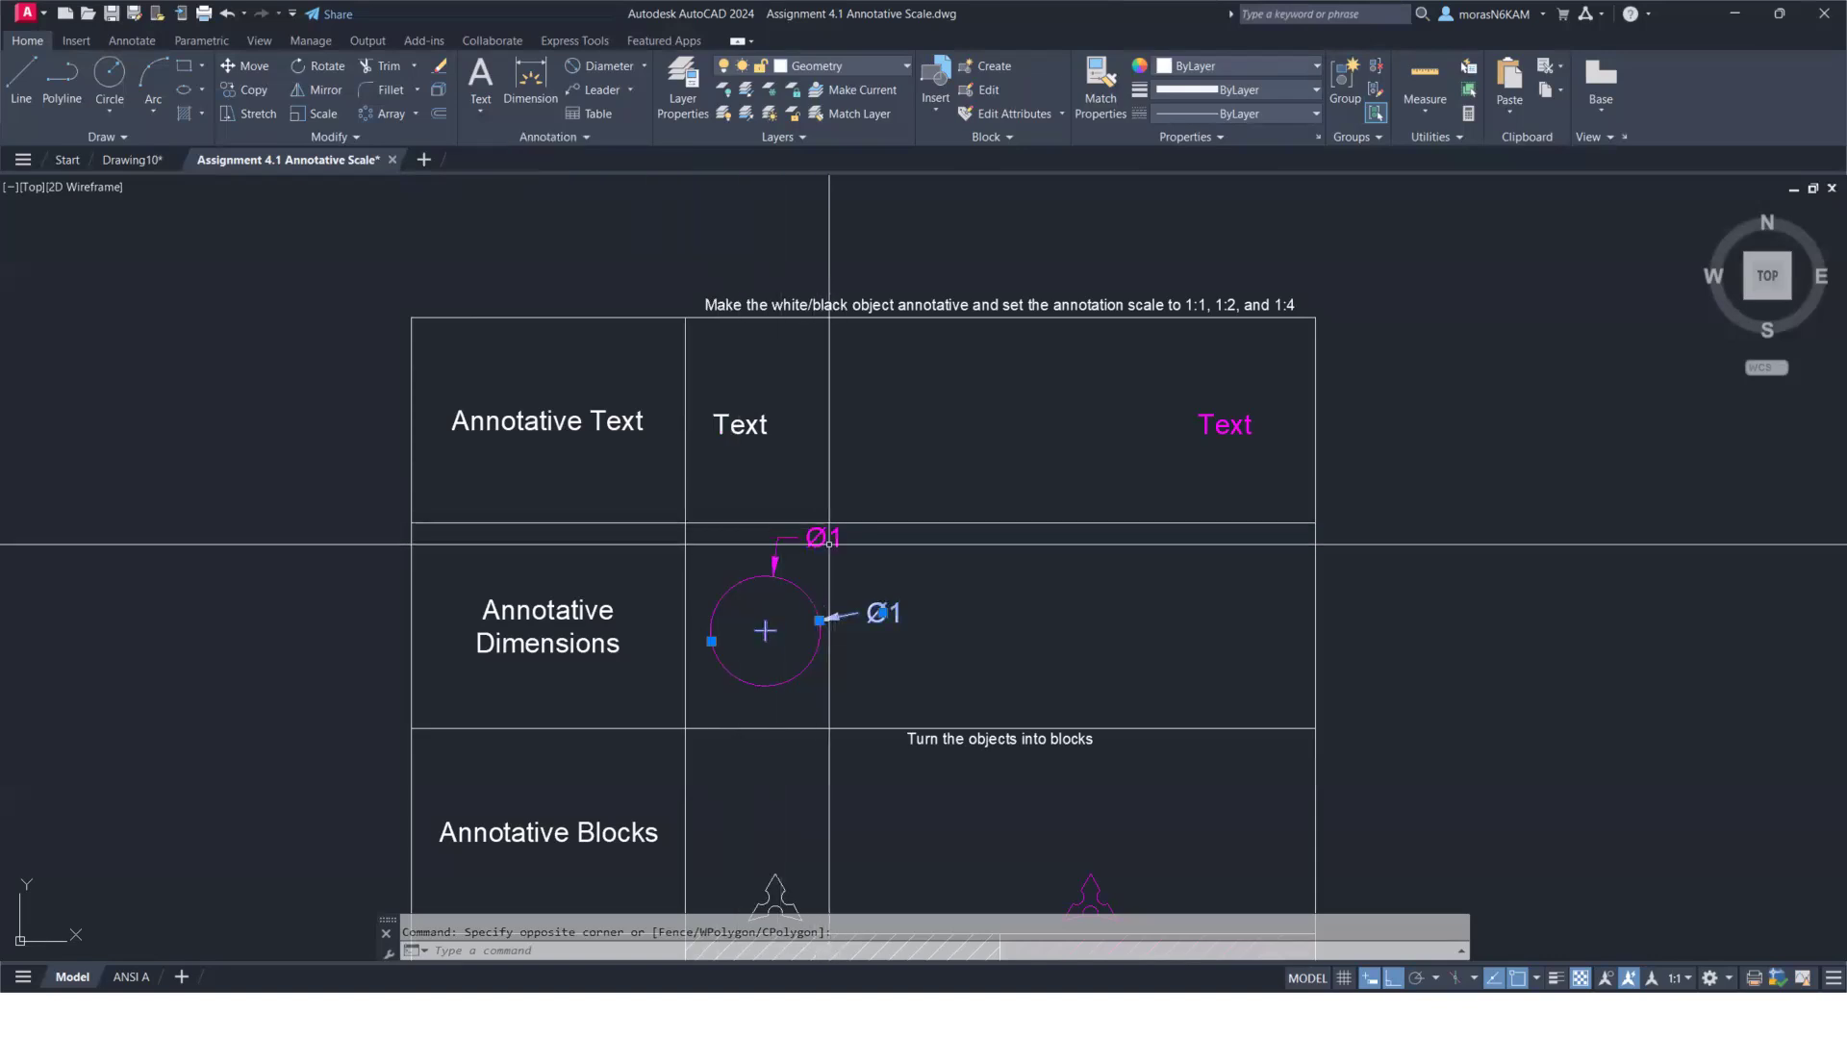
{"action": "key", "text": "Escape"}
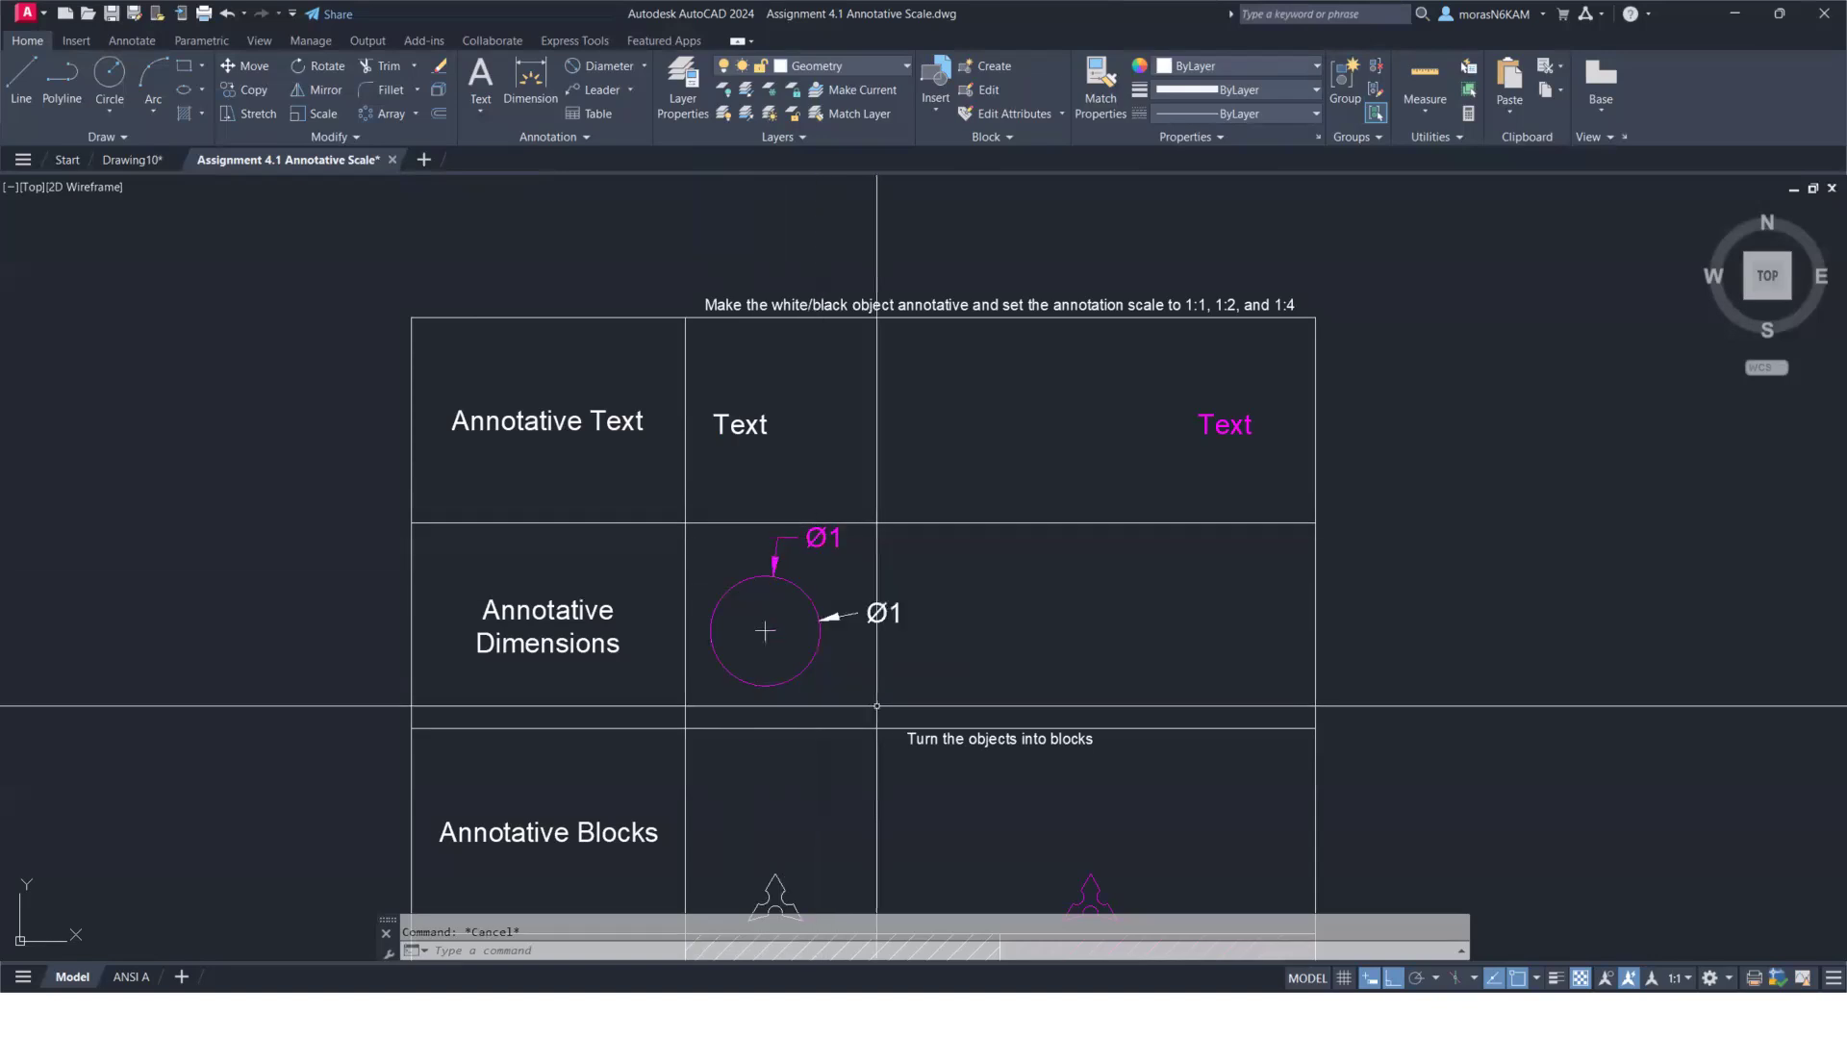
{"action": "scroll", "coordinate": [827, 616], "scroll_direction": "down", "scroll_amount": 2}
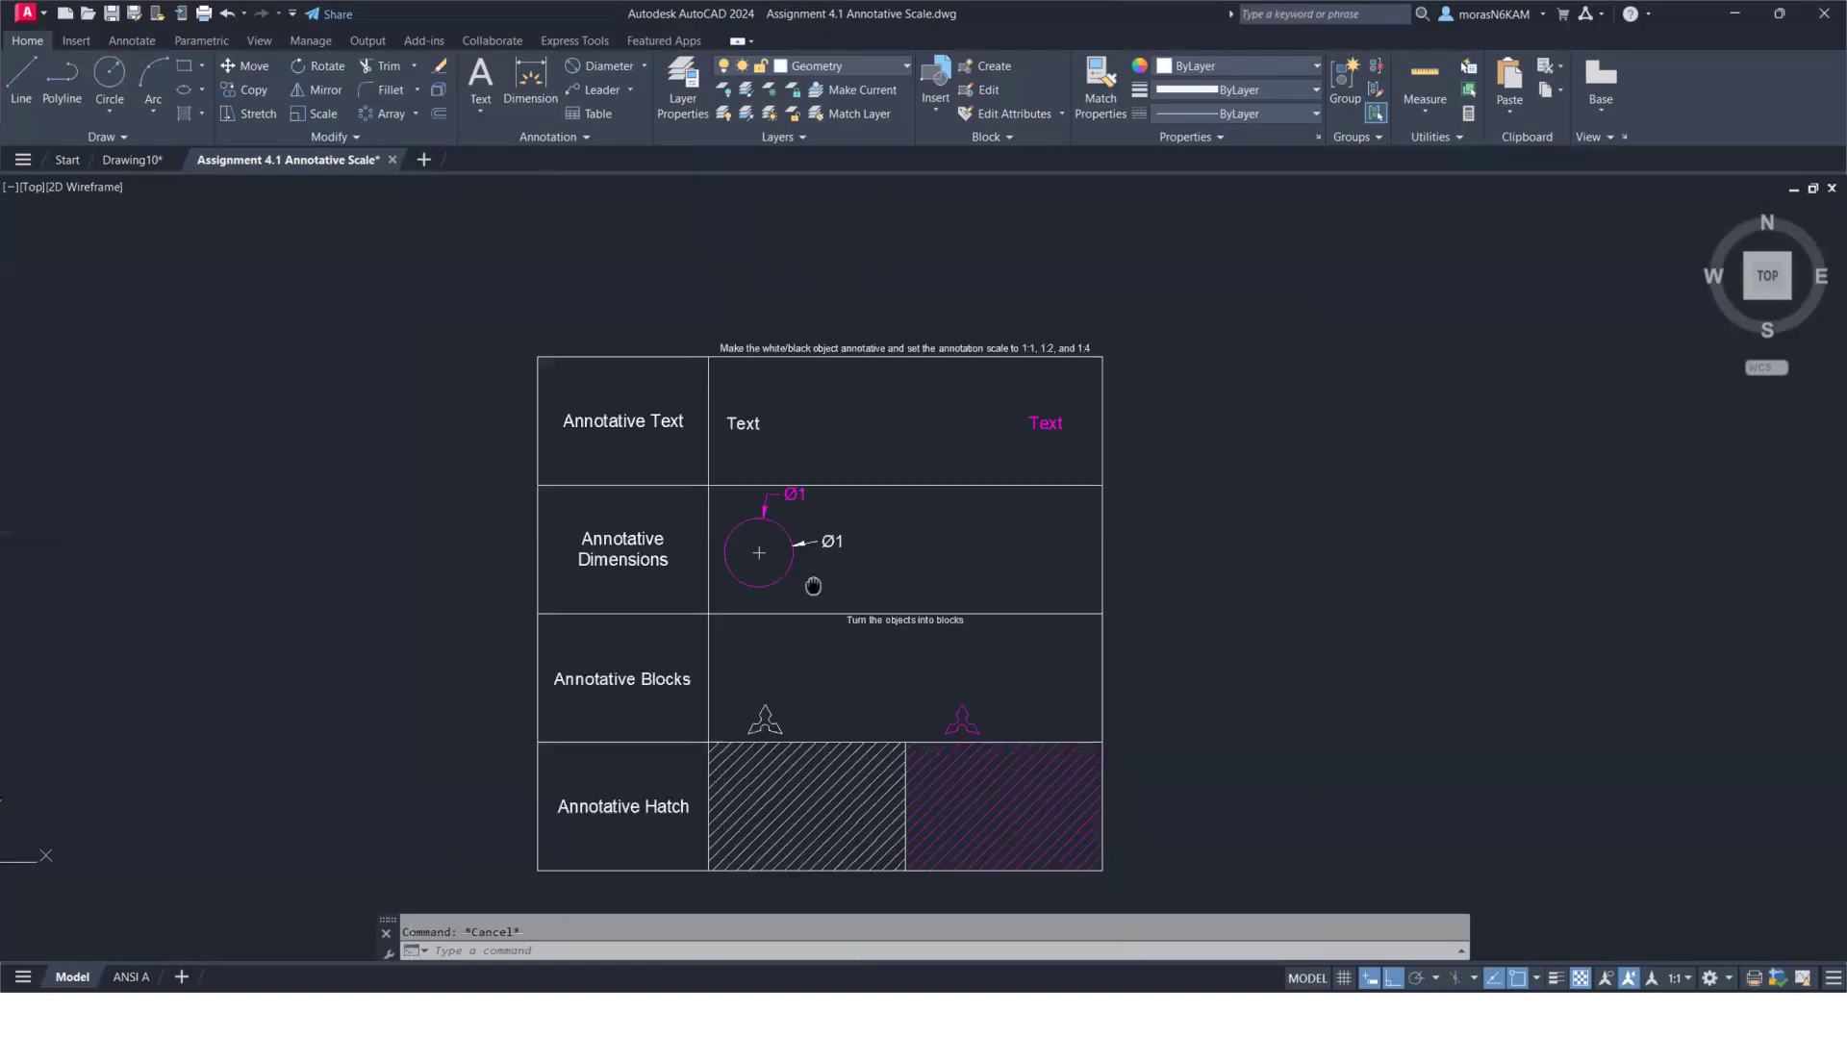
{"action": "scroll", "coordinate": [799, 592], "scroll_direction": "up", "scroll_amount": 2}
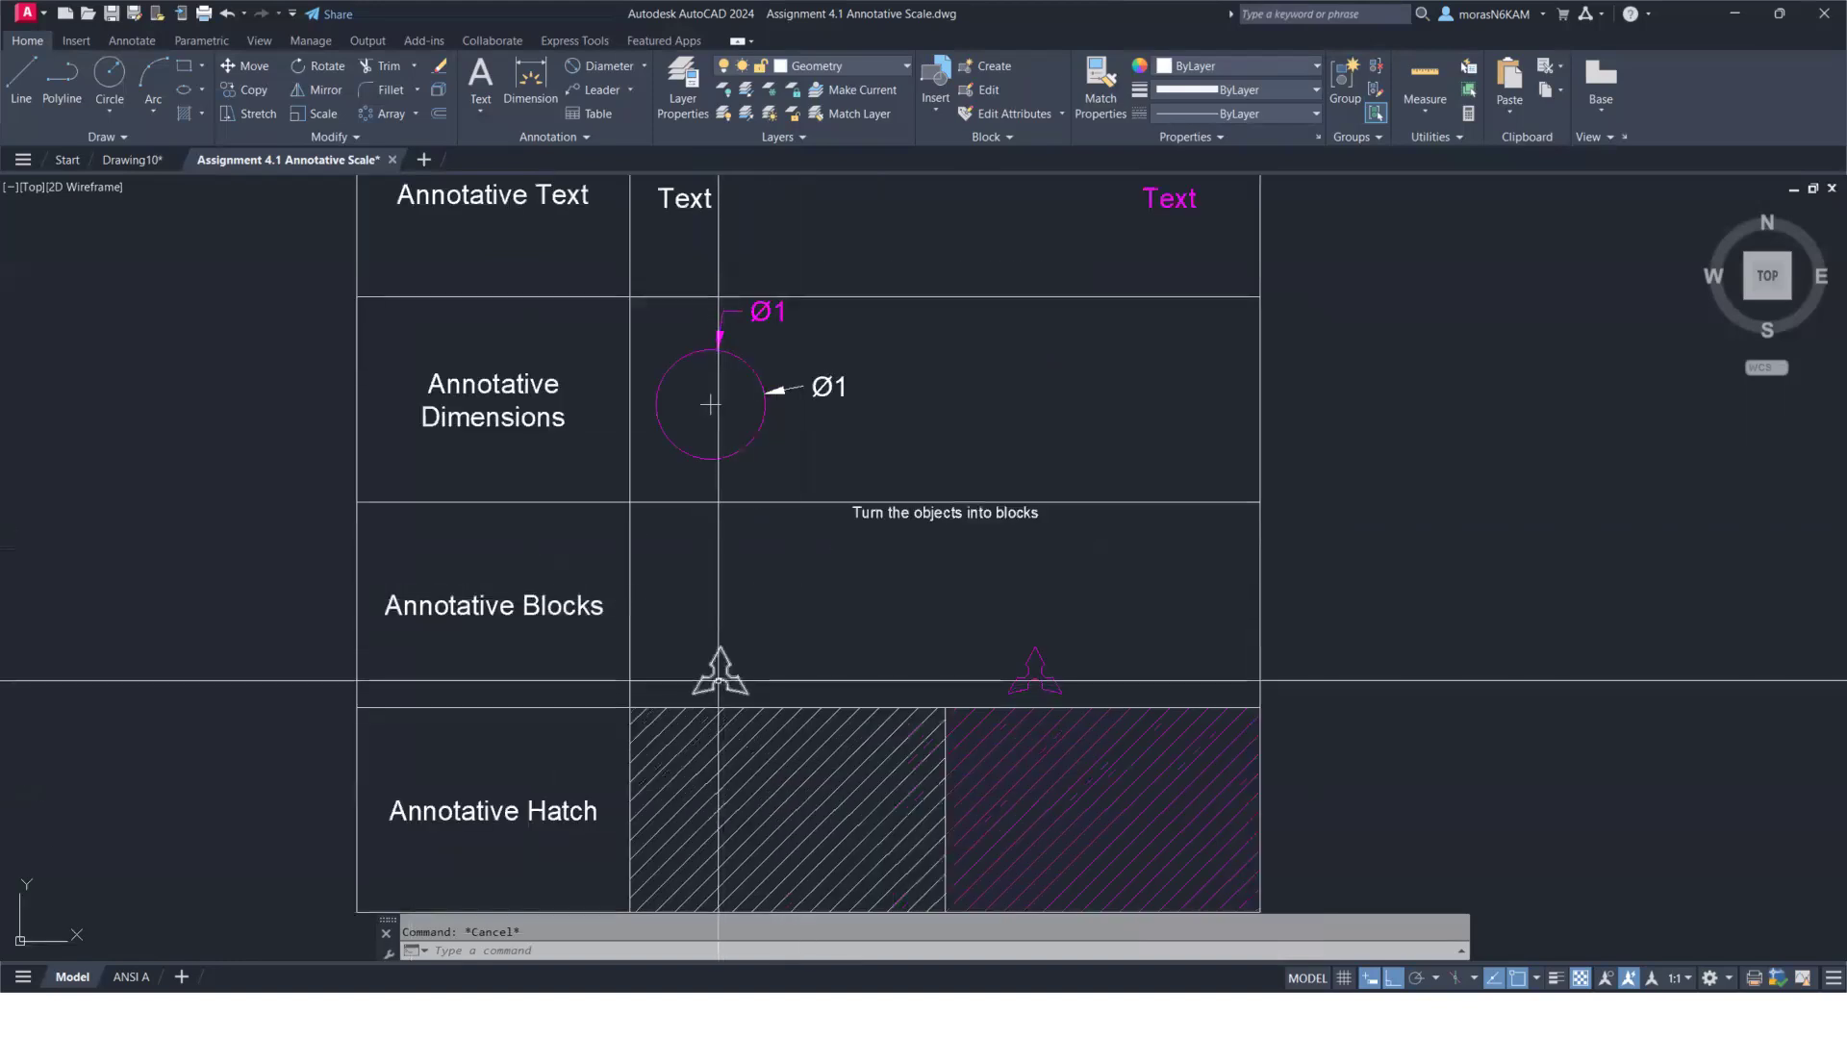
{"action": "left_click", "coordinate": [1044, 664]}
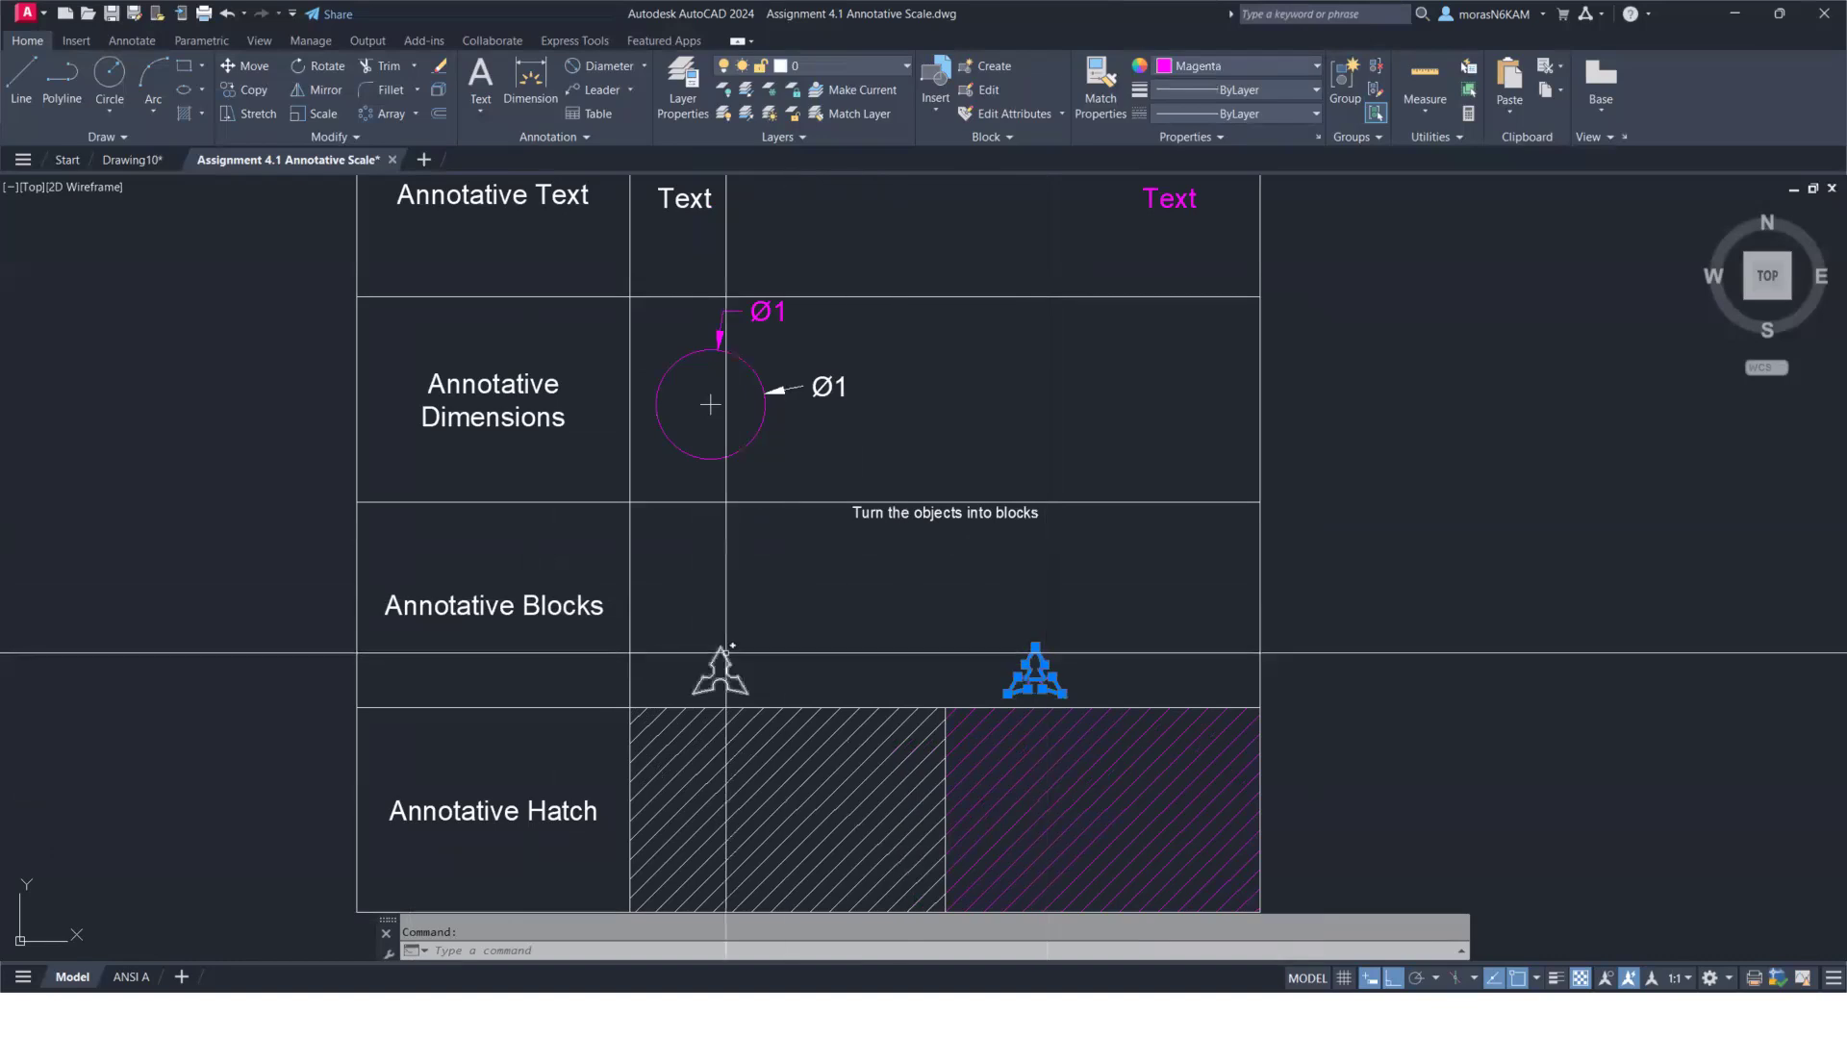
{"action": "left_click", "coordinate": [716, 664]}
{"action": "key", "text": "Escape"}
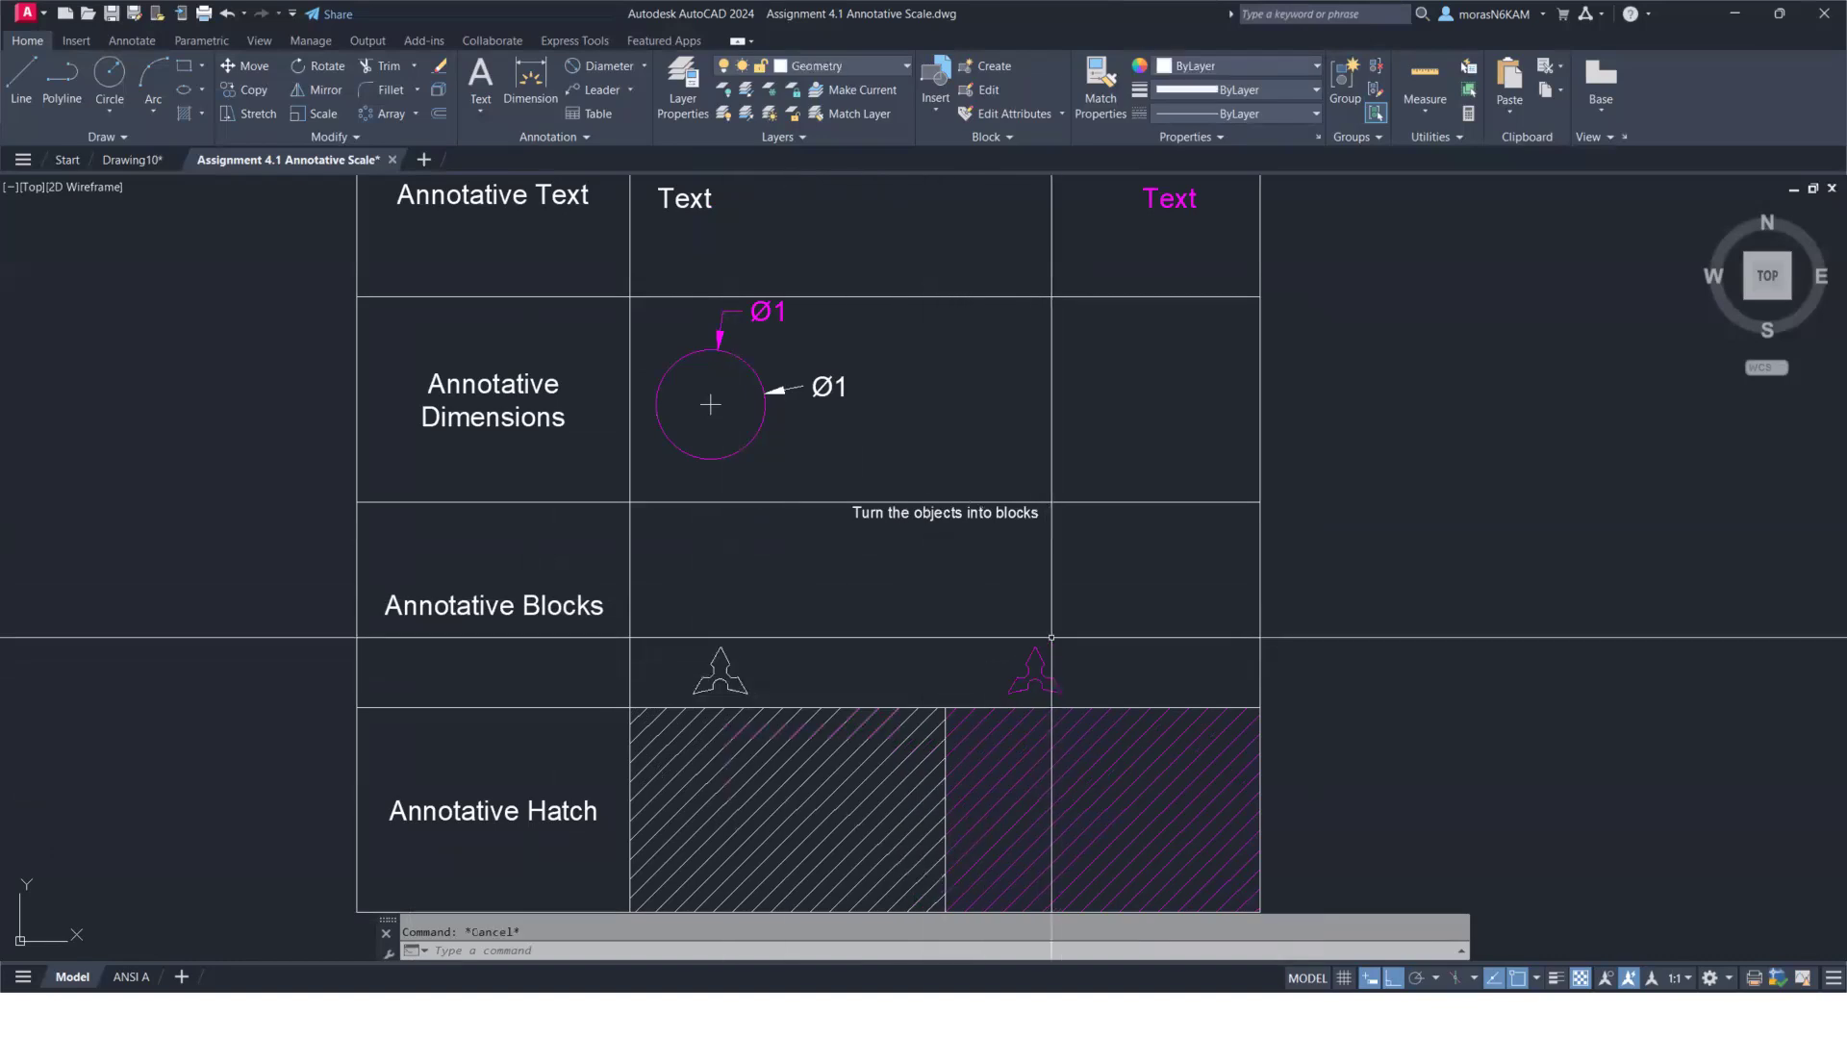
Convert the magenta three-pointed shape into a non-annotative block named Polygon1 with its base point at the shape's lower-left tip
{"action": "left_click", "coordinate": [976, 640]}
{"action": "left_click", "coordinate": [1094, 700]}
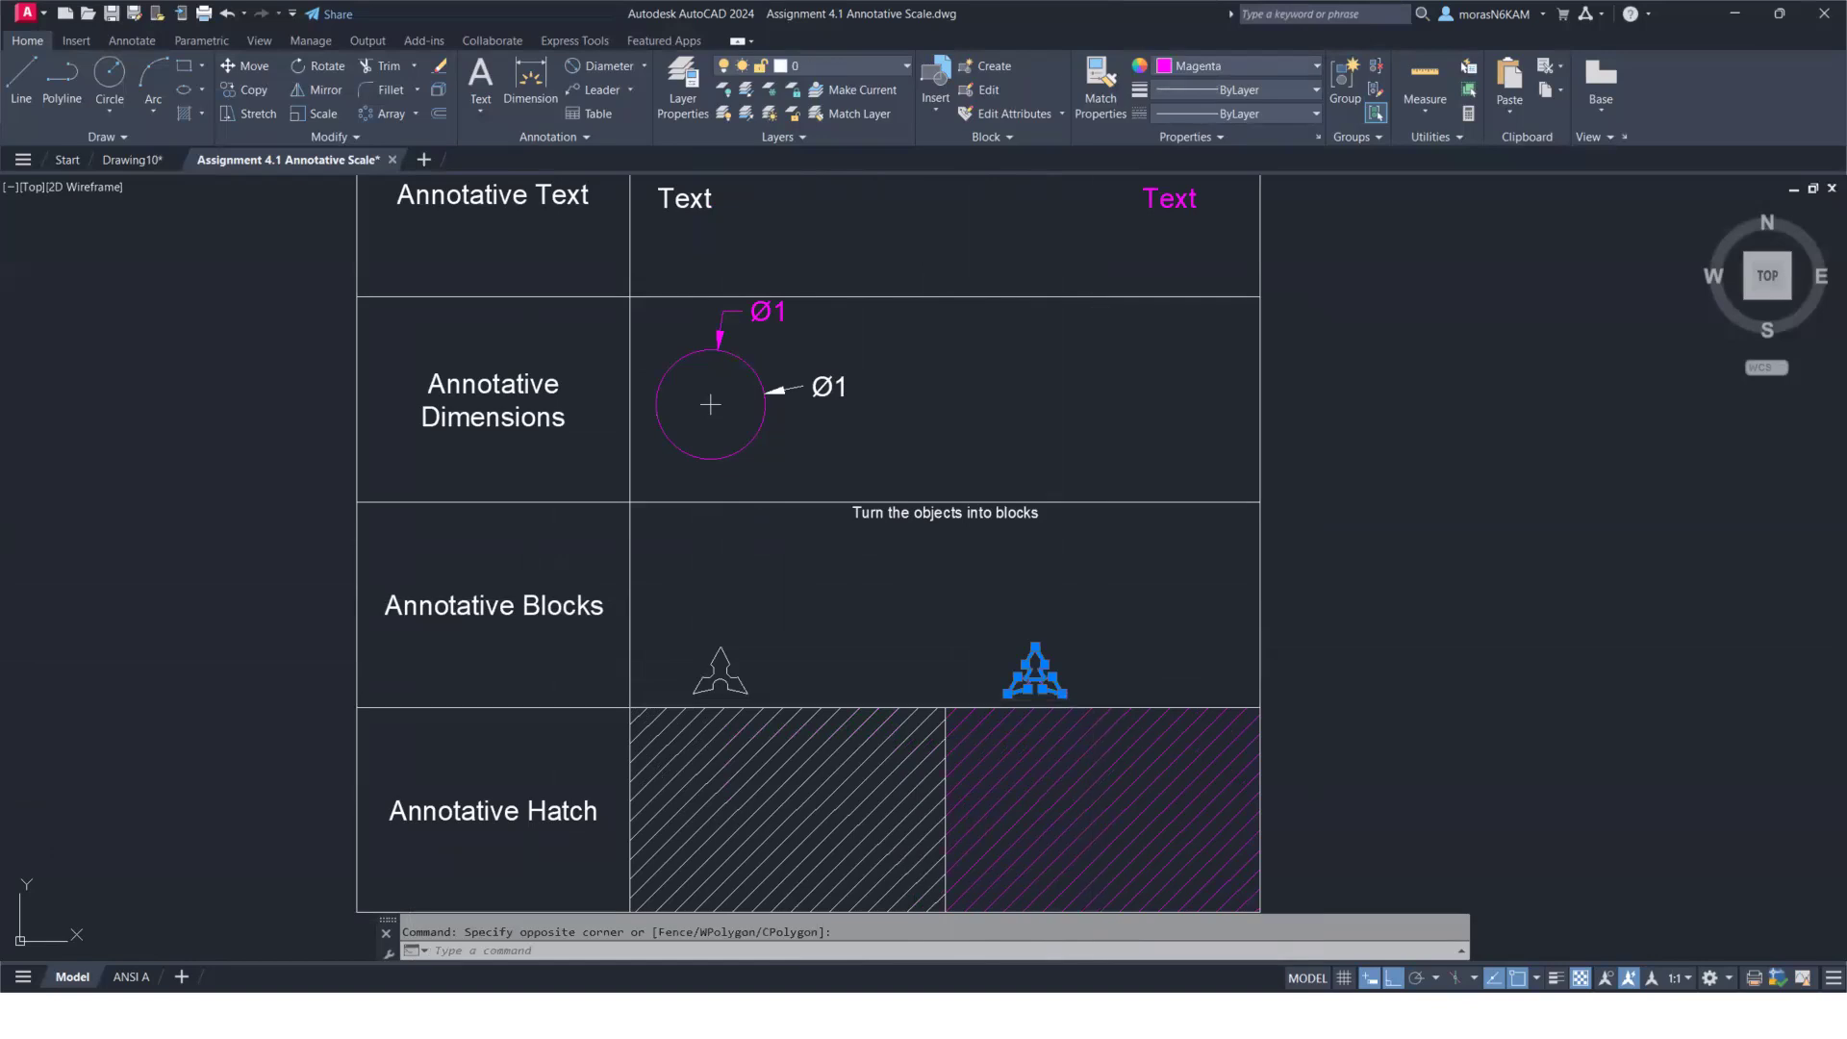
{"action": "type", "text": "b"}
{"action": "key", "text": "Return"}
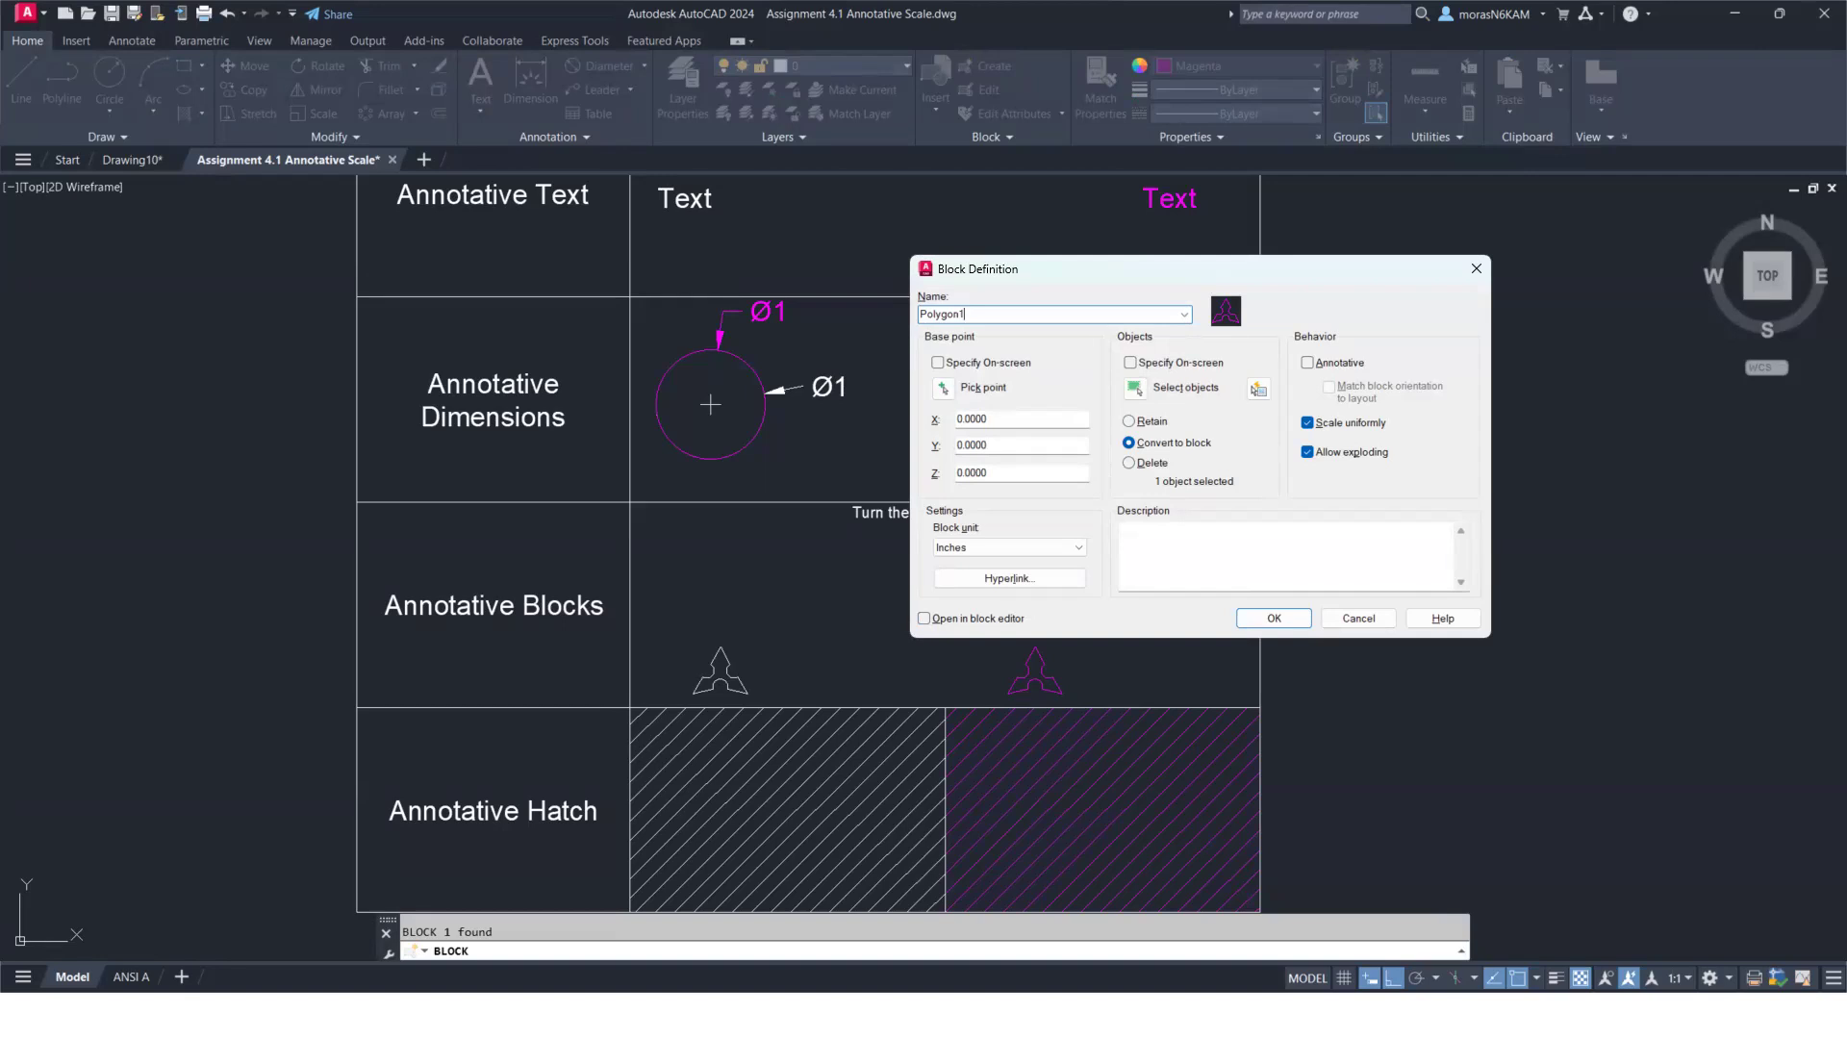
{"action": "left_click", "coordinate": [941, 385]}
{"action": "left_click", "coordinate": [1007, 689]}
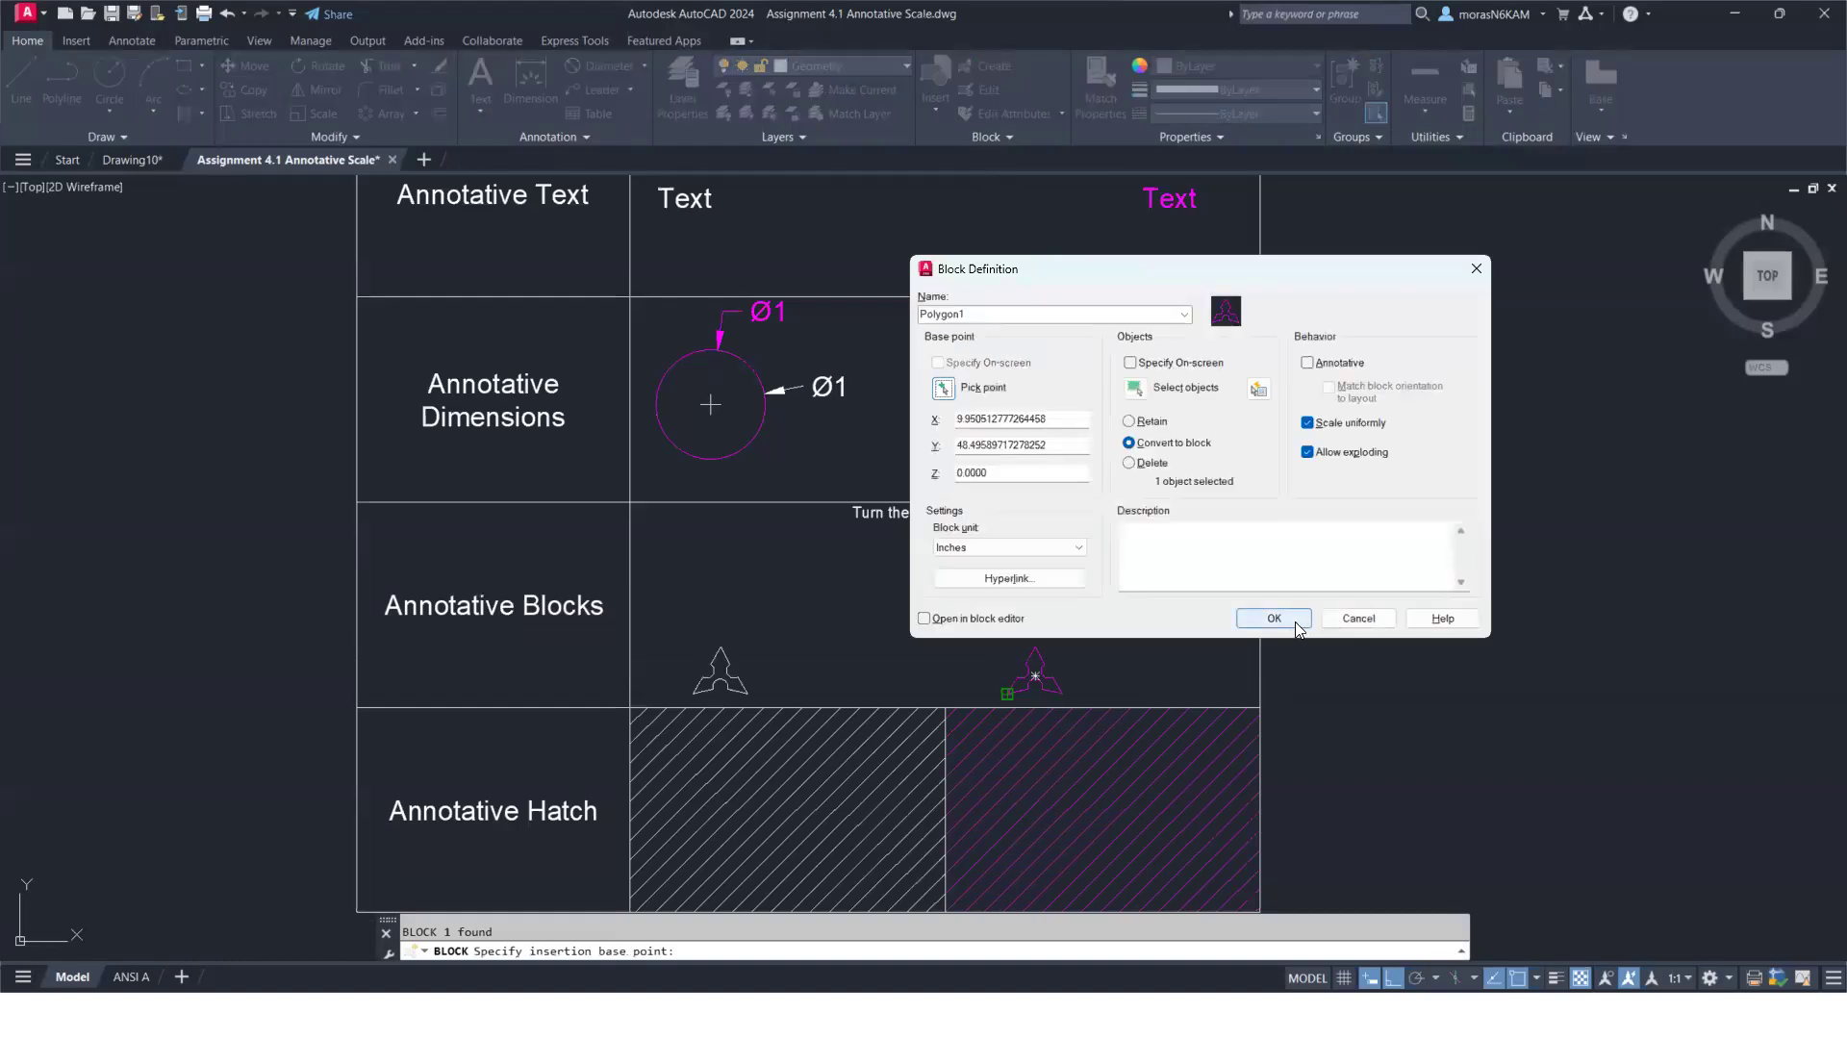
{"action": "left_click", "coordinate": [1289, 618]}
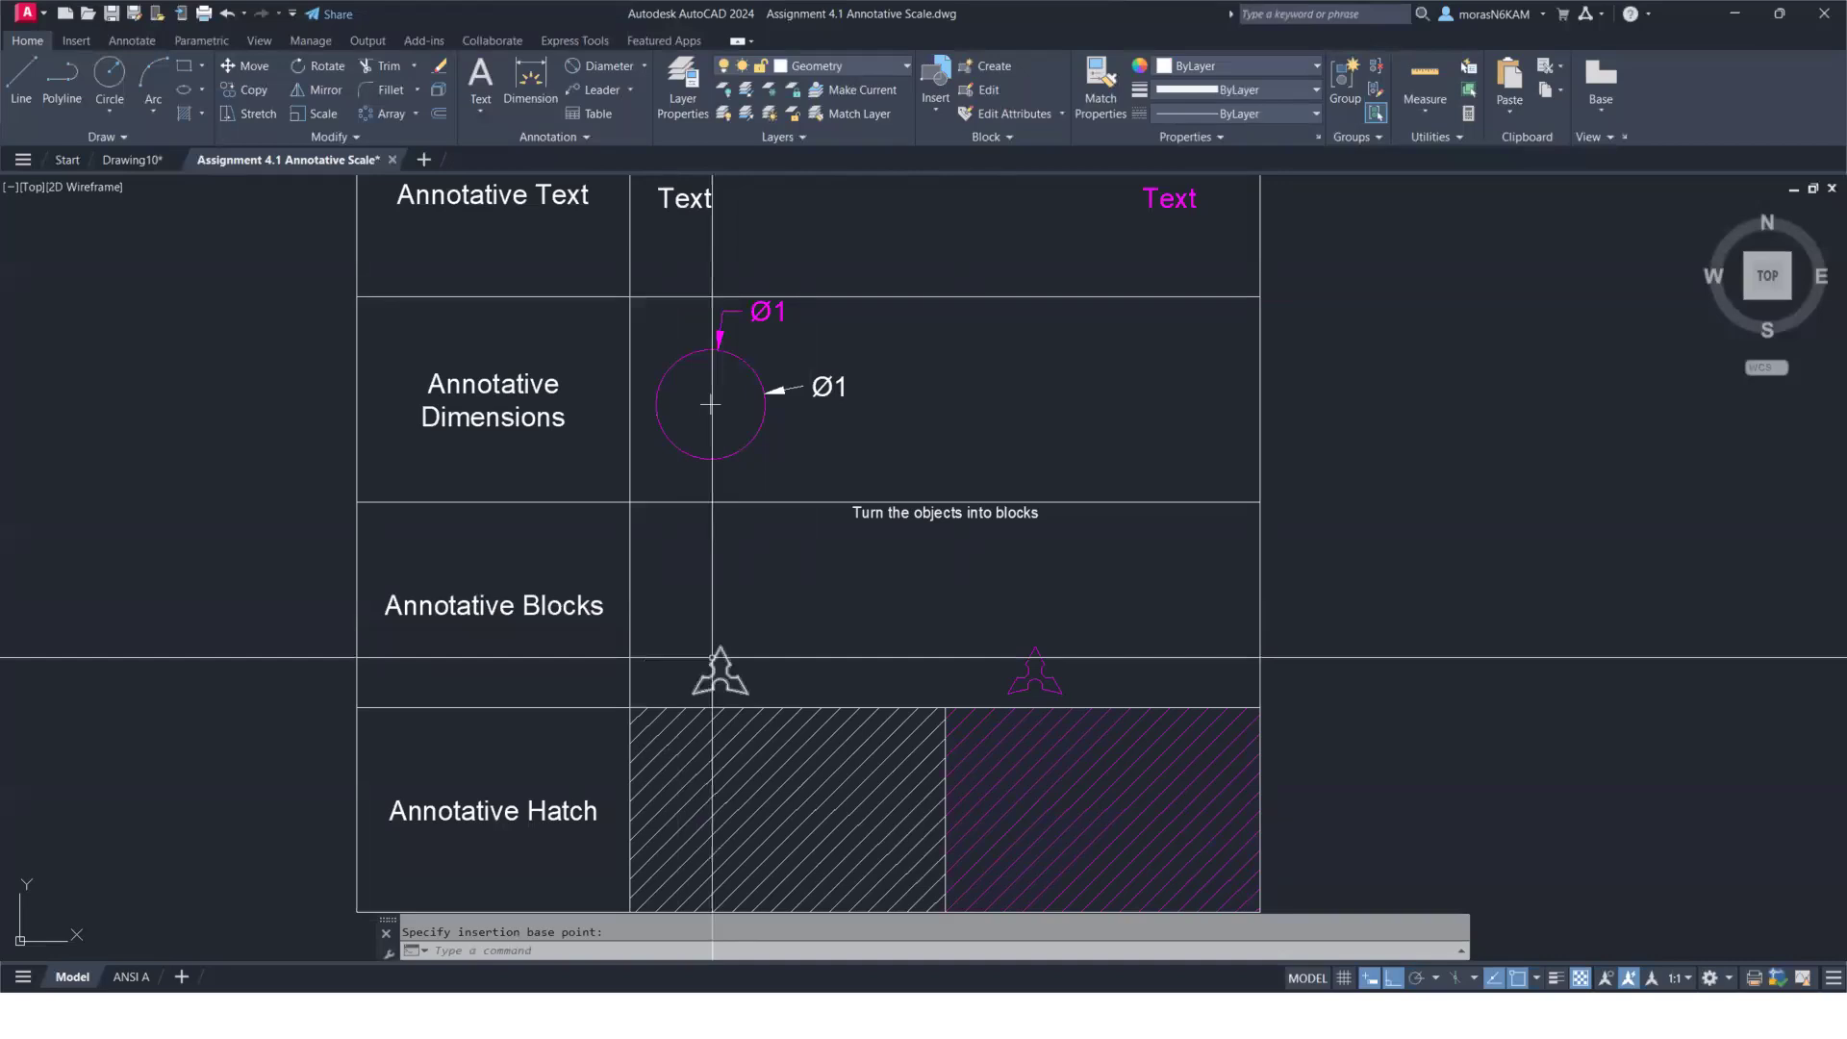
Convert the white three-pointed shape into an annotative block named Polygon2 with its base point at the shape's lower-left tip
{"action": "left_click", "coordinate": [664, 628]}
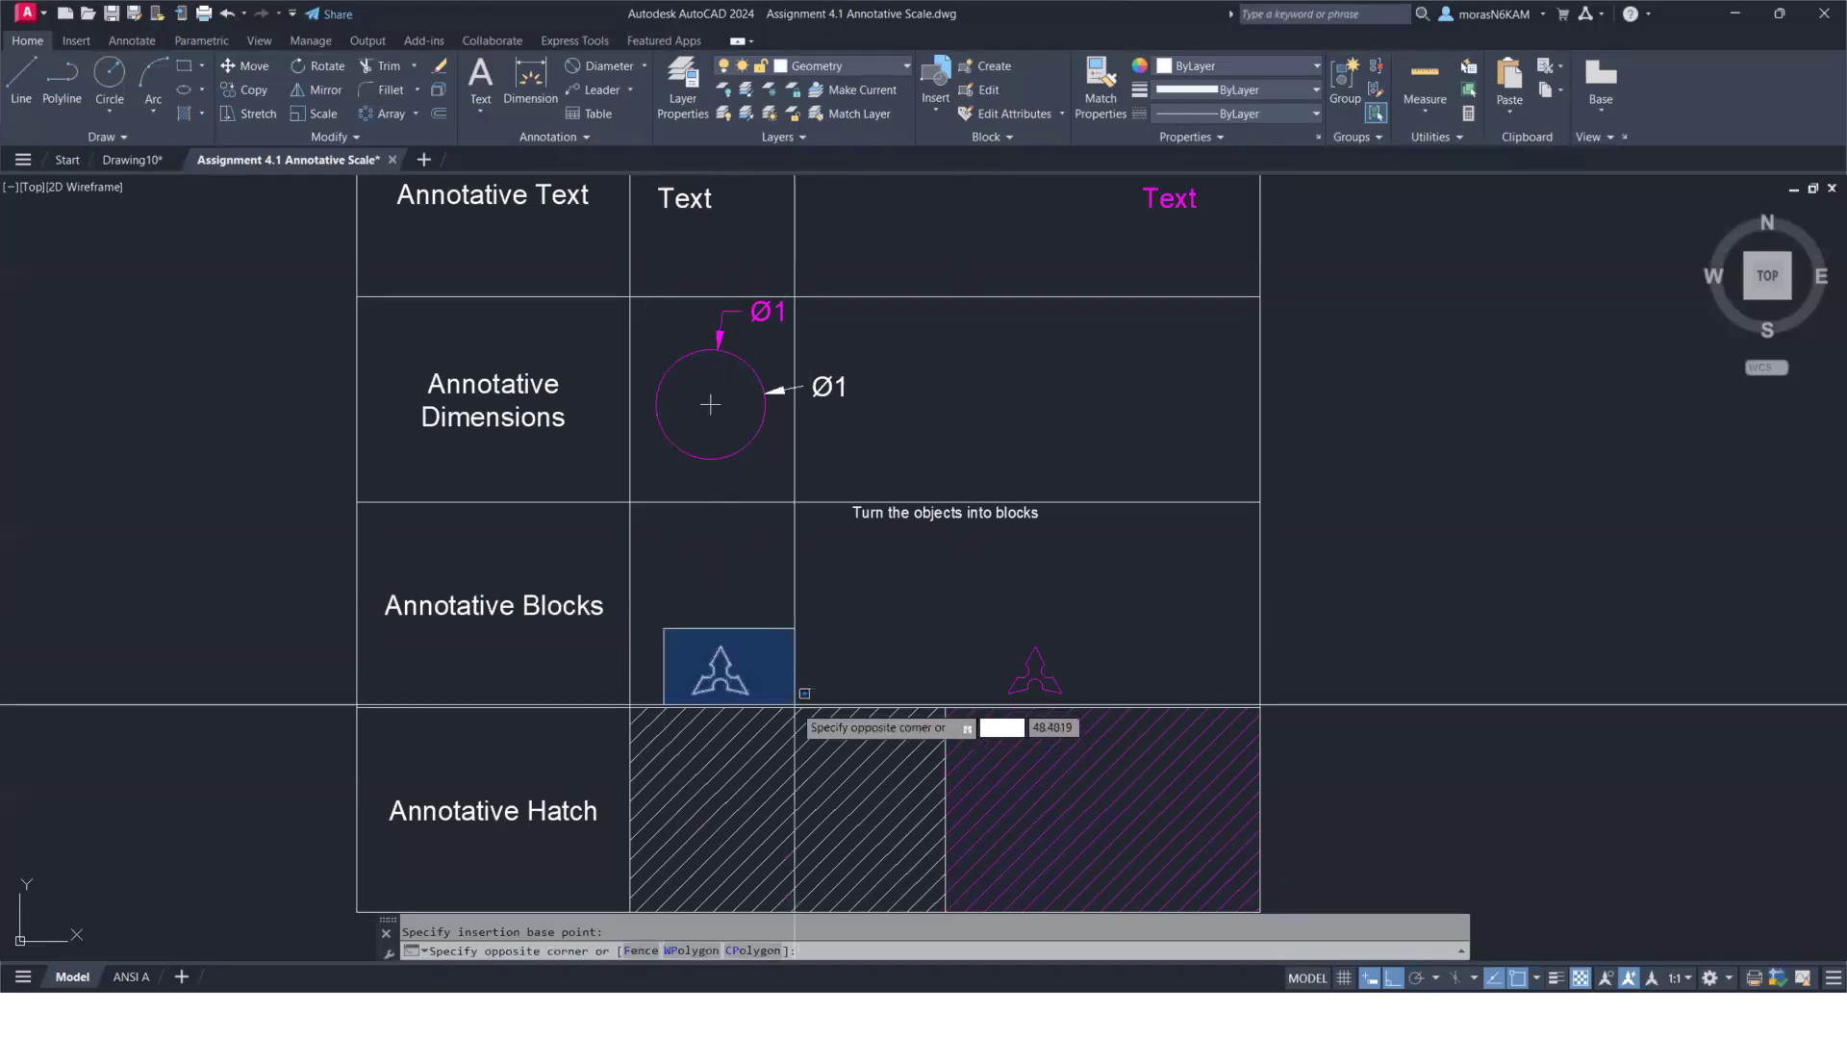
{"action": "left_click", "coordinate": [794, 705]}
{"action": "type", "text": "b"}
{"action": "key", "text": "Return"}
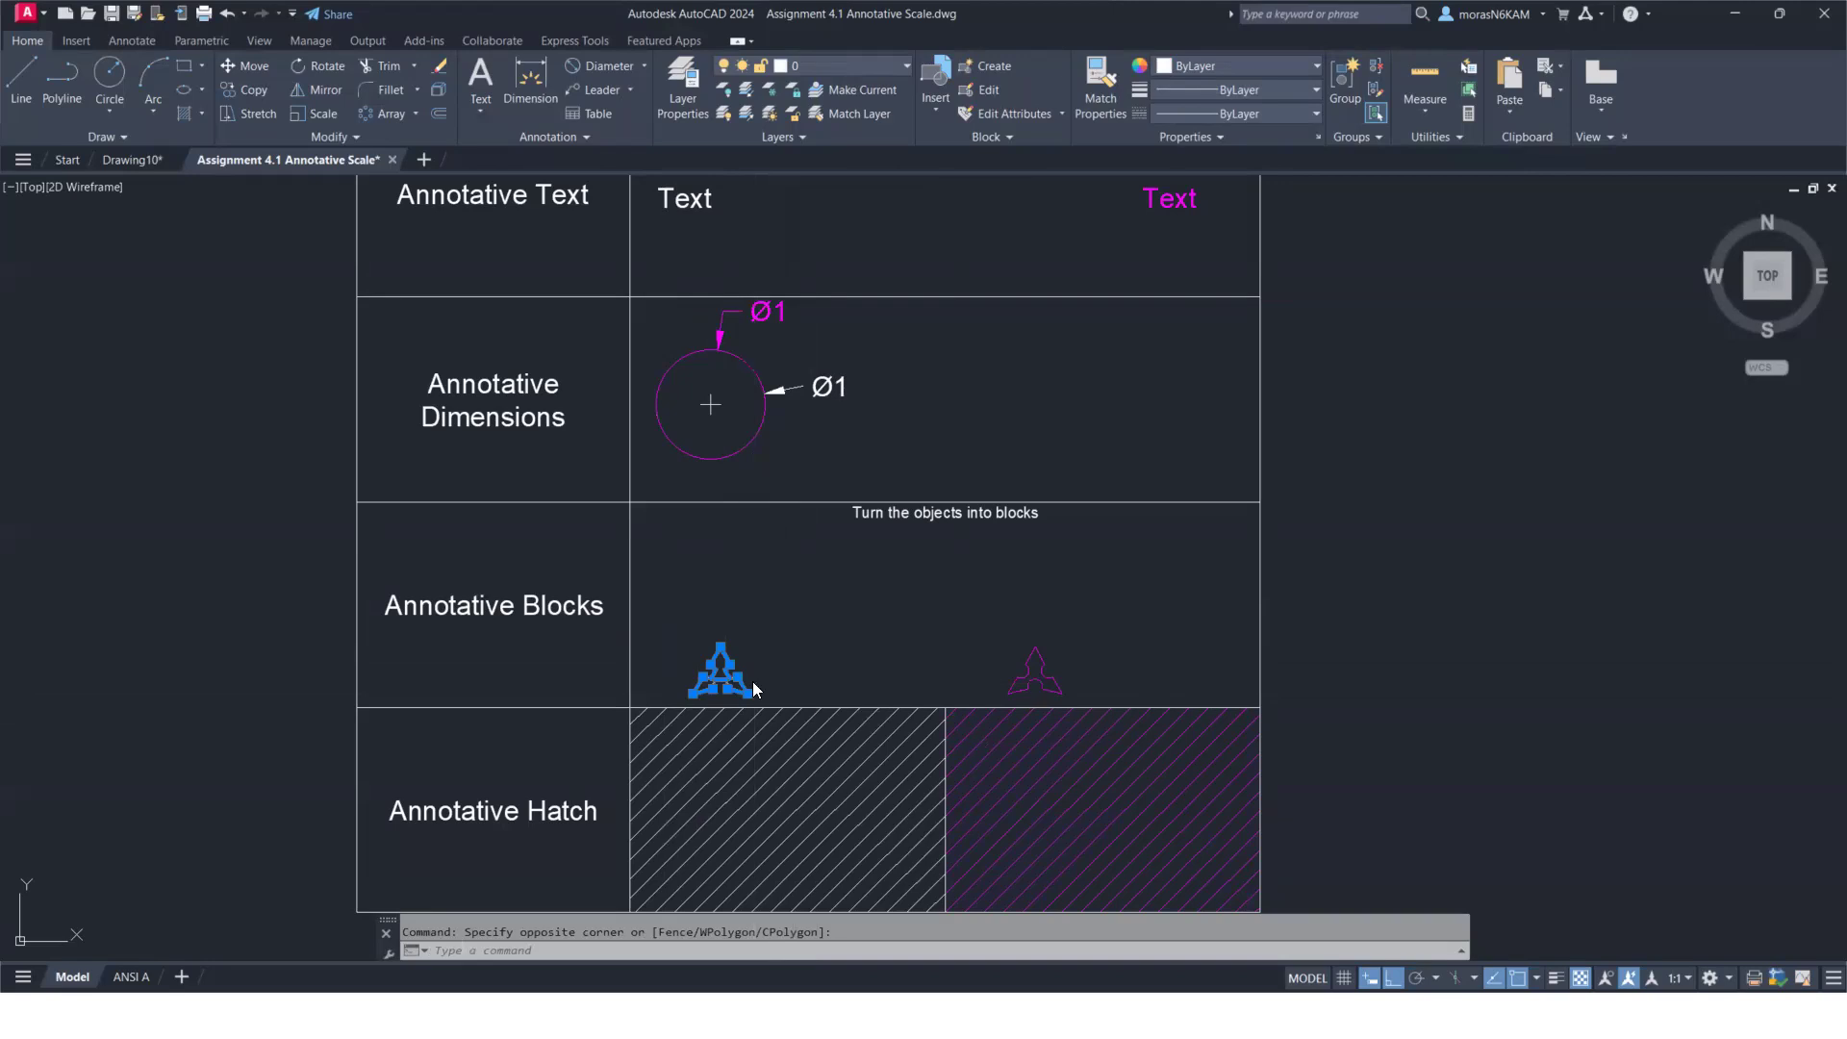
{"action": "type", "text": "Polygon2"}
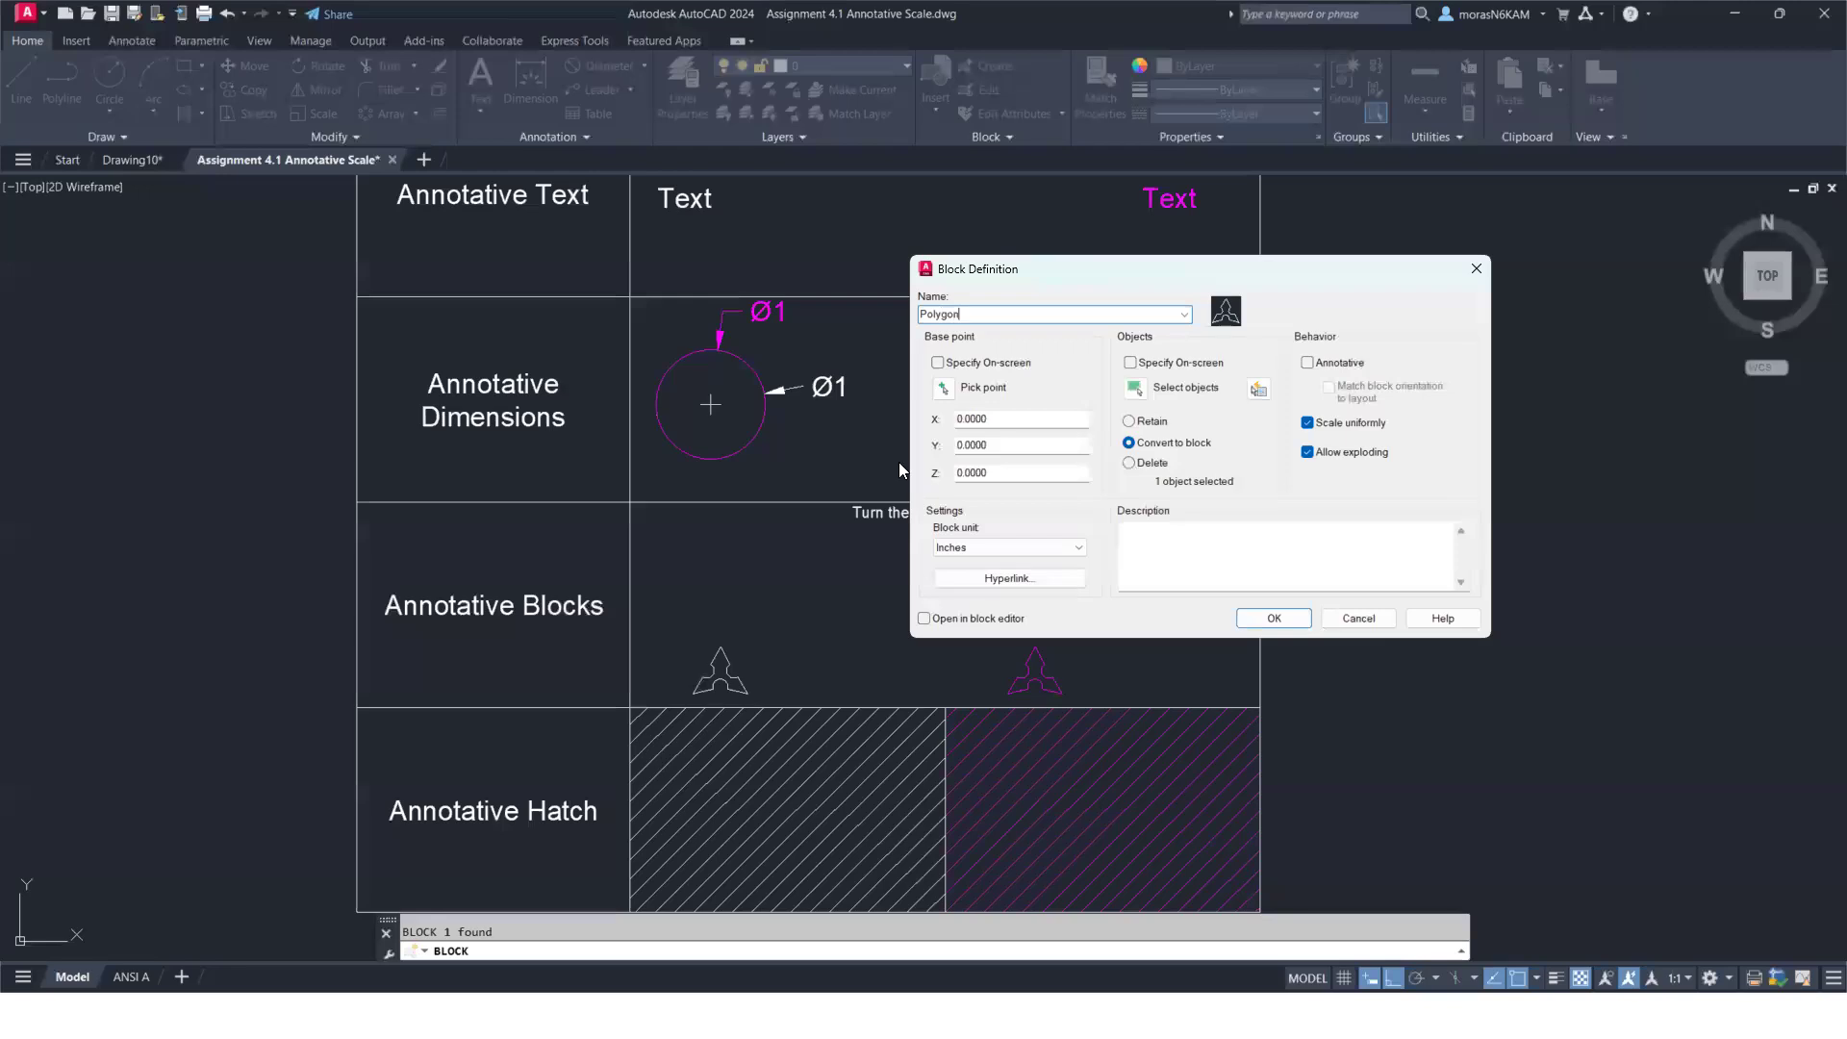
{"action": "left_click", "coordinate": [941, 388]}
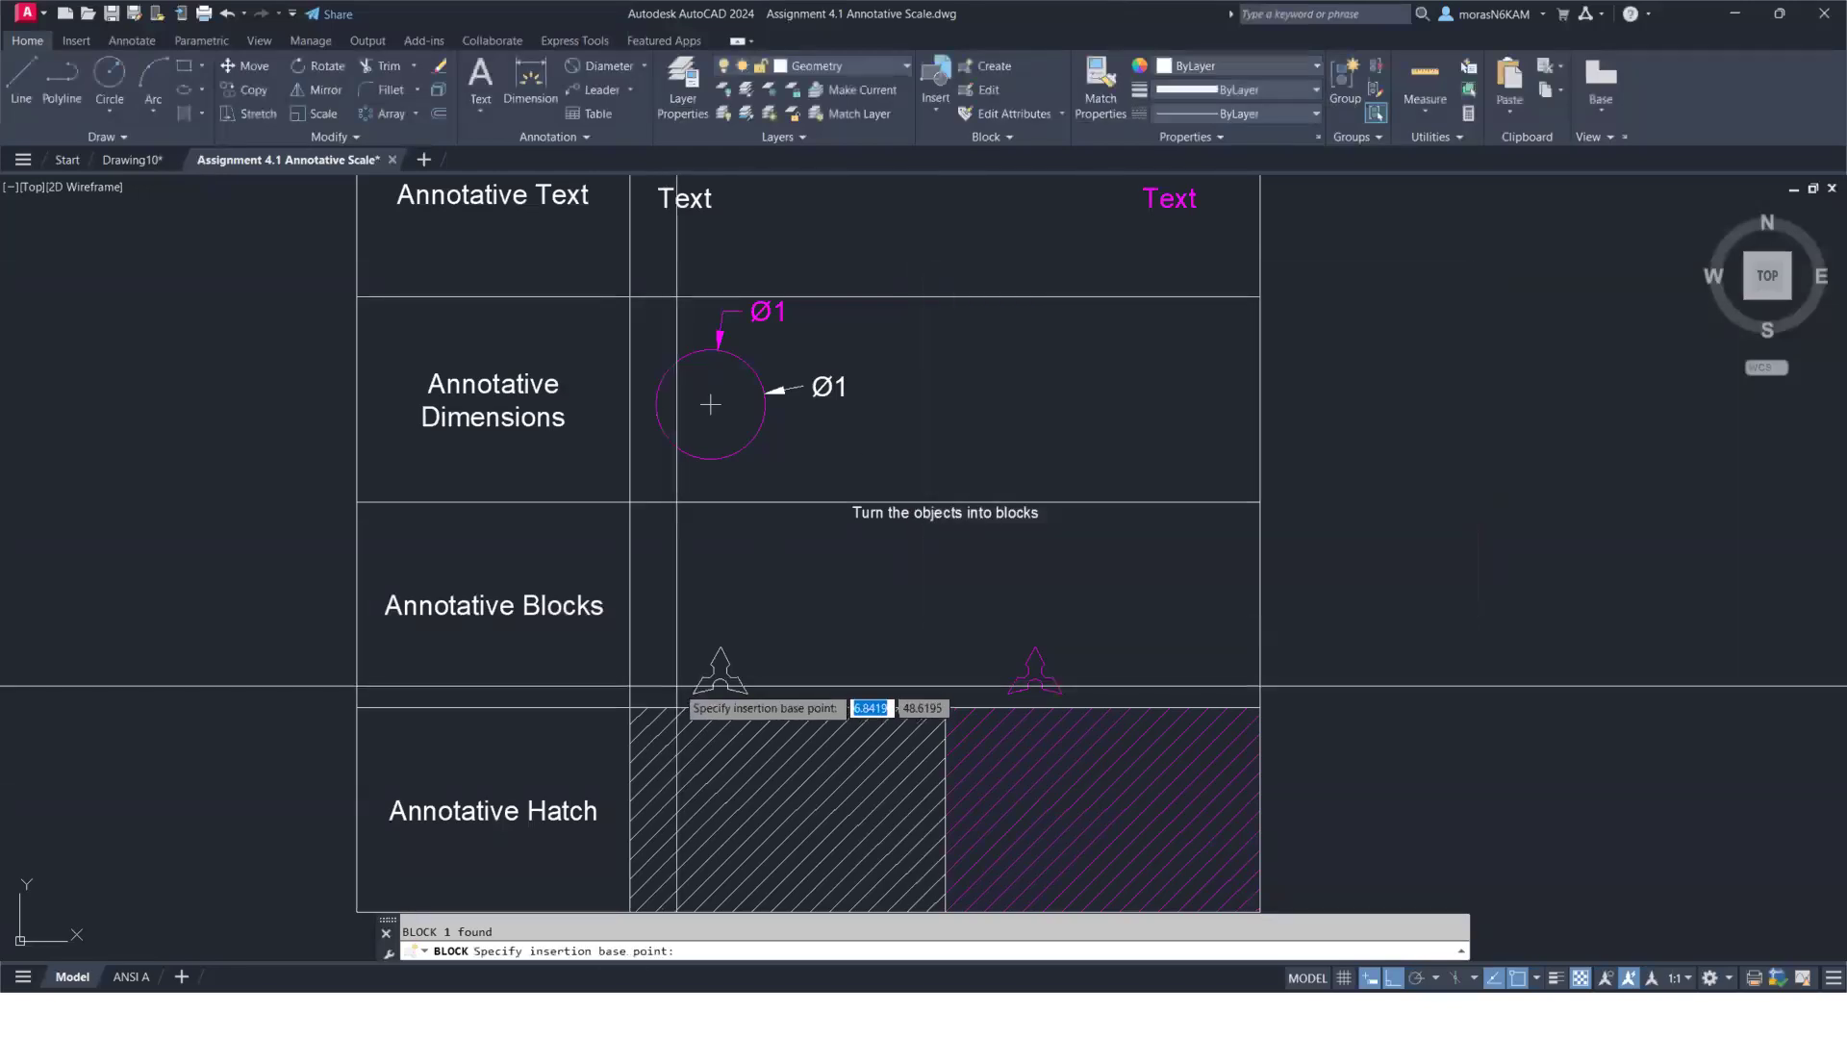
{"action": "left_click", "coordinate": [692, 692]}
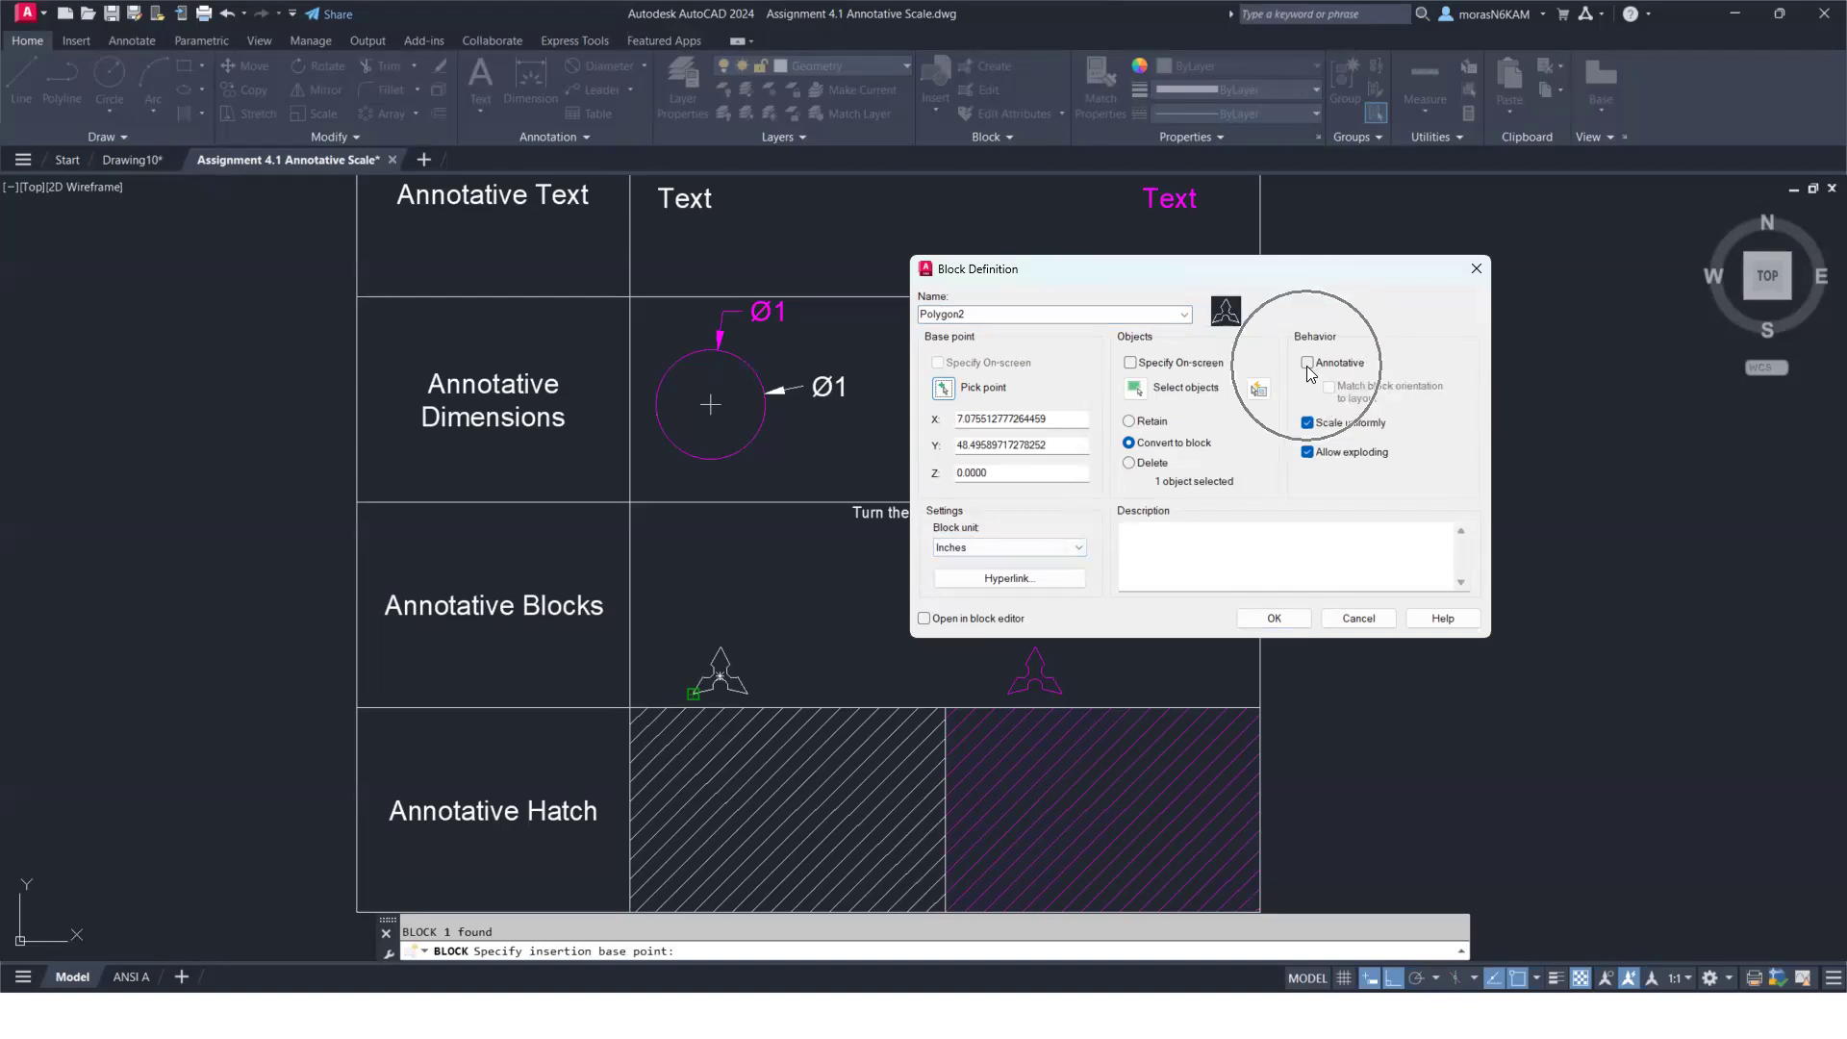
{"action": "left_click", "coordinate": [1307, 363]}
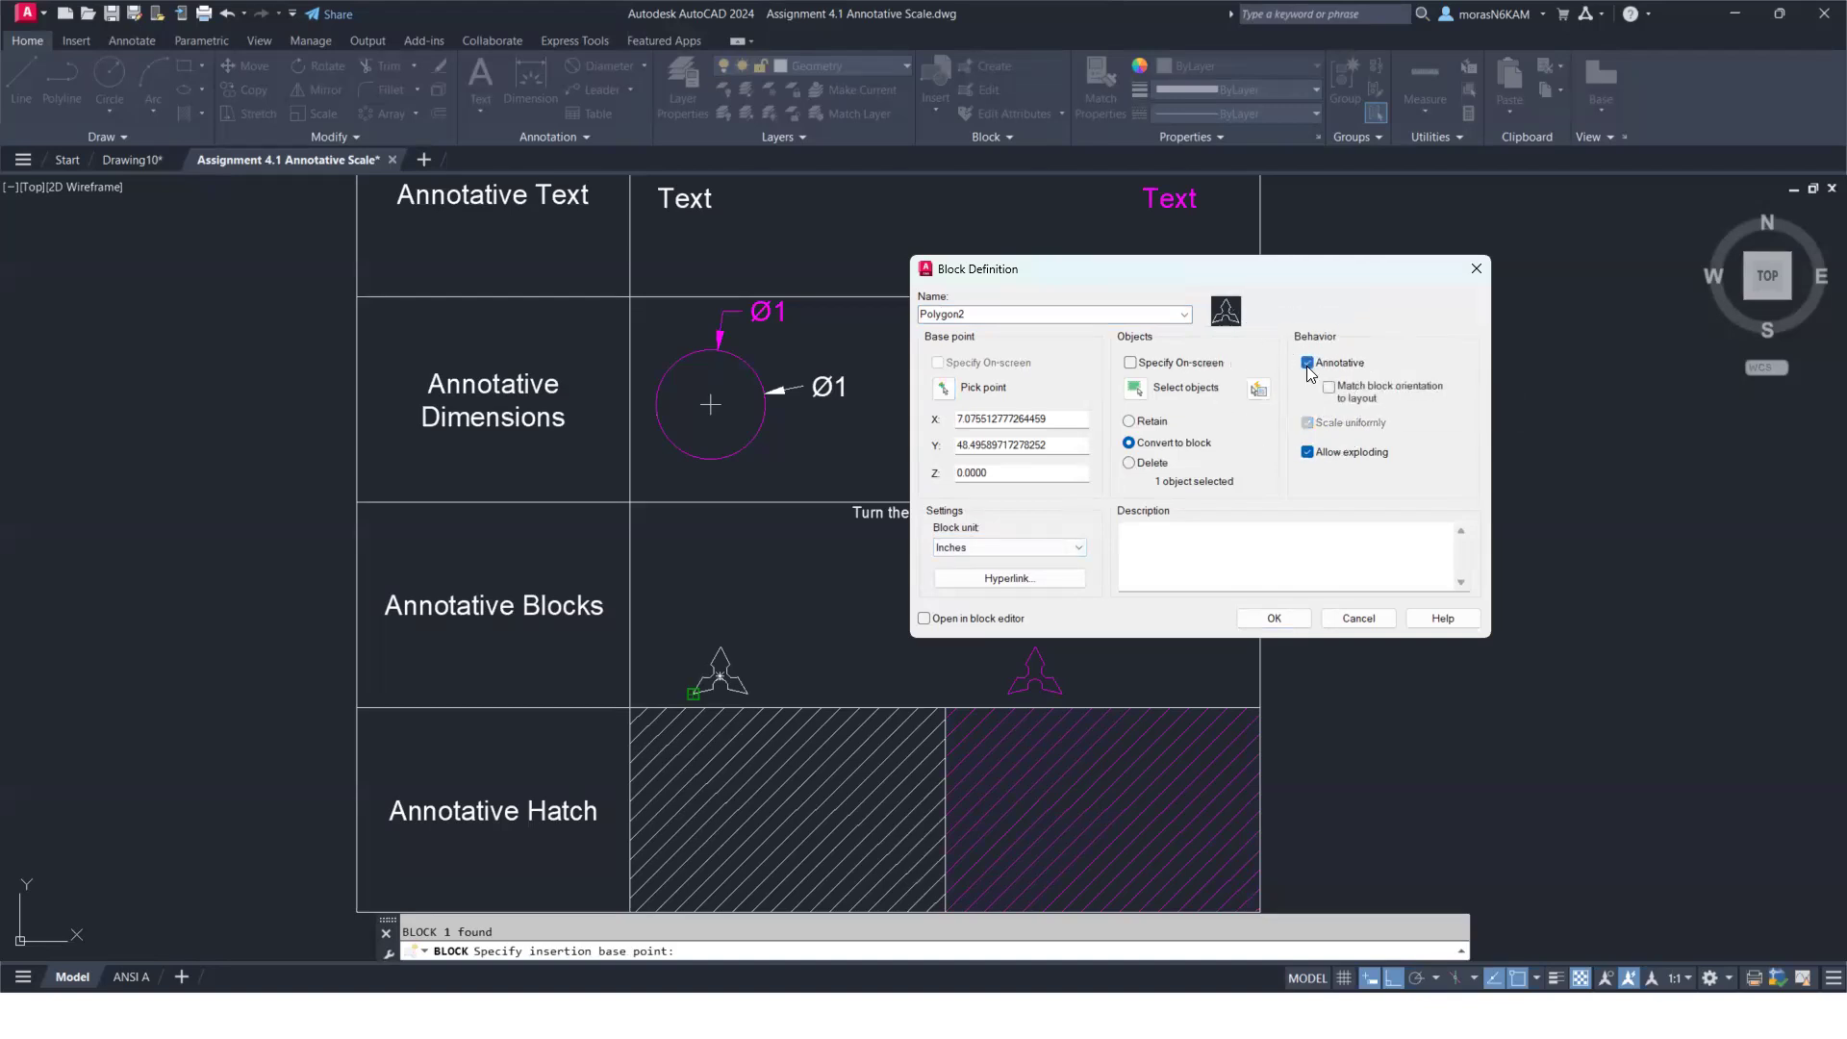
{"action": "left_click", "coordinate": [1272, 618]}
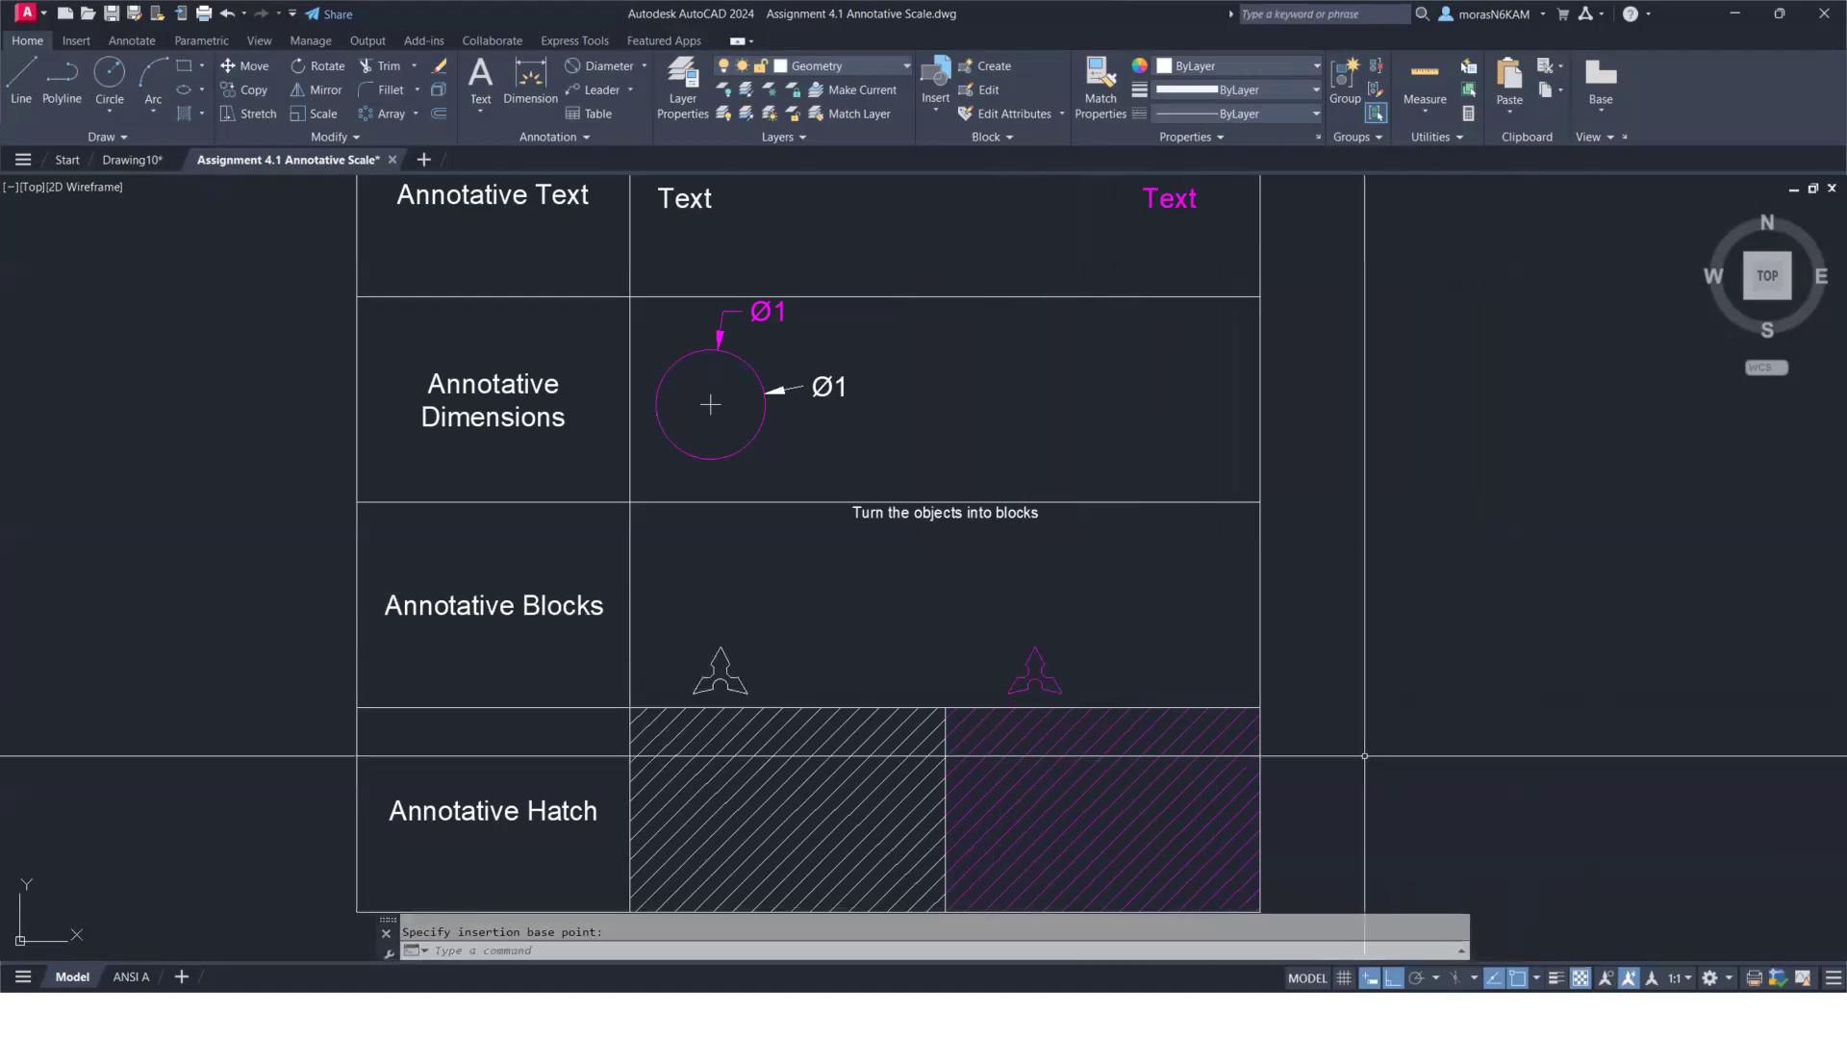
Make the white hatch in the Annotative Hatch row annotative
{"action": "middle_click_drag", "start_coordinate": [1305, 688], "coordinate": [1331, 645]}
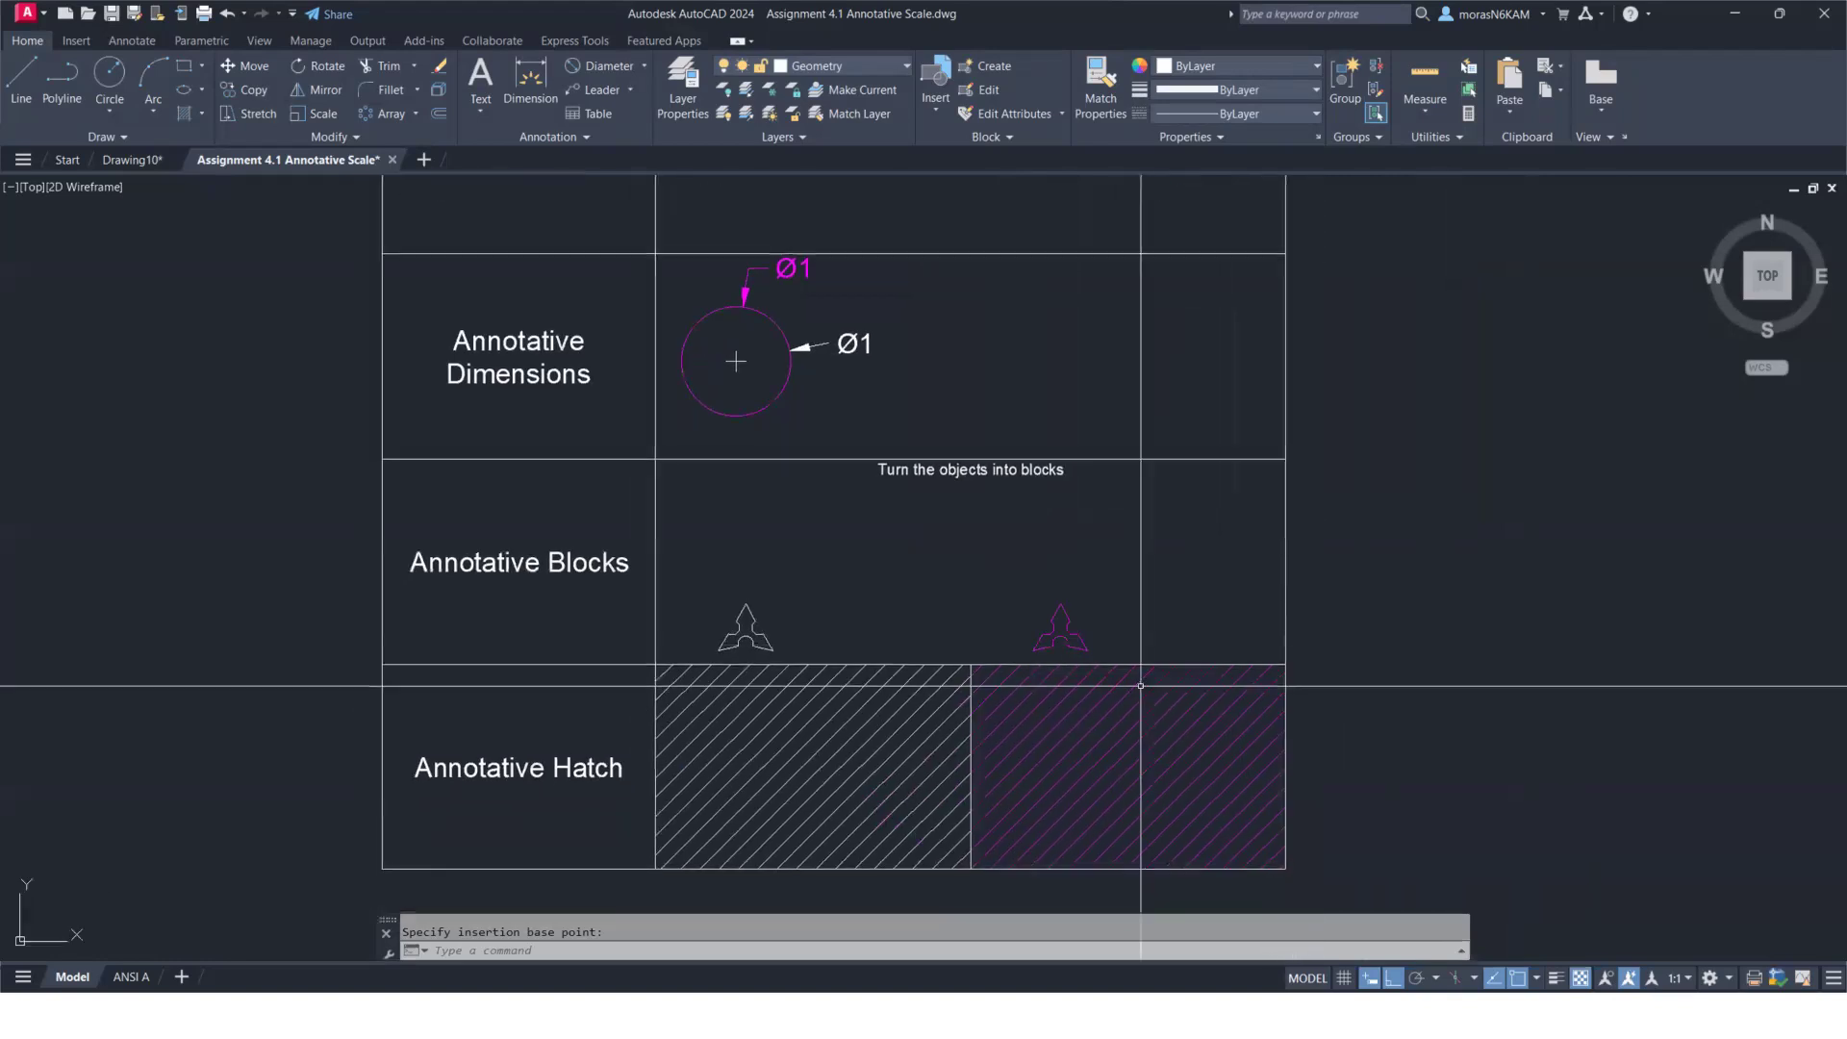
{"action": "left_click", "coordinate": [715, 751]}
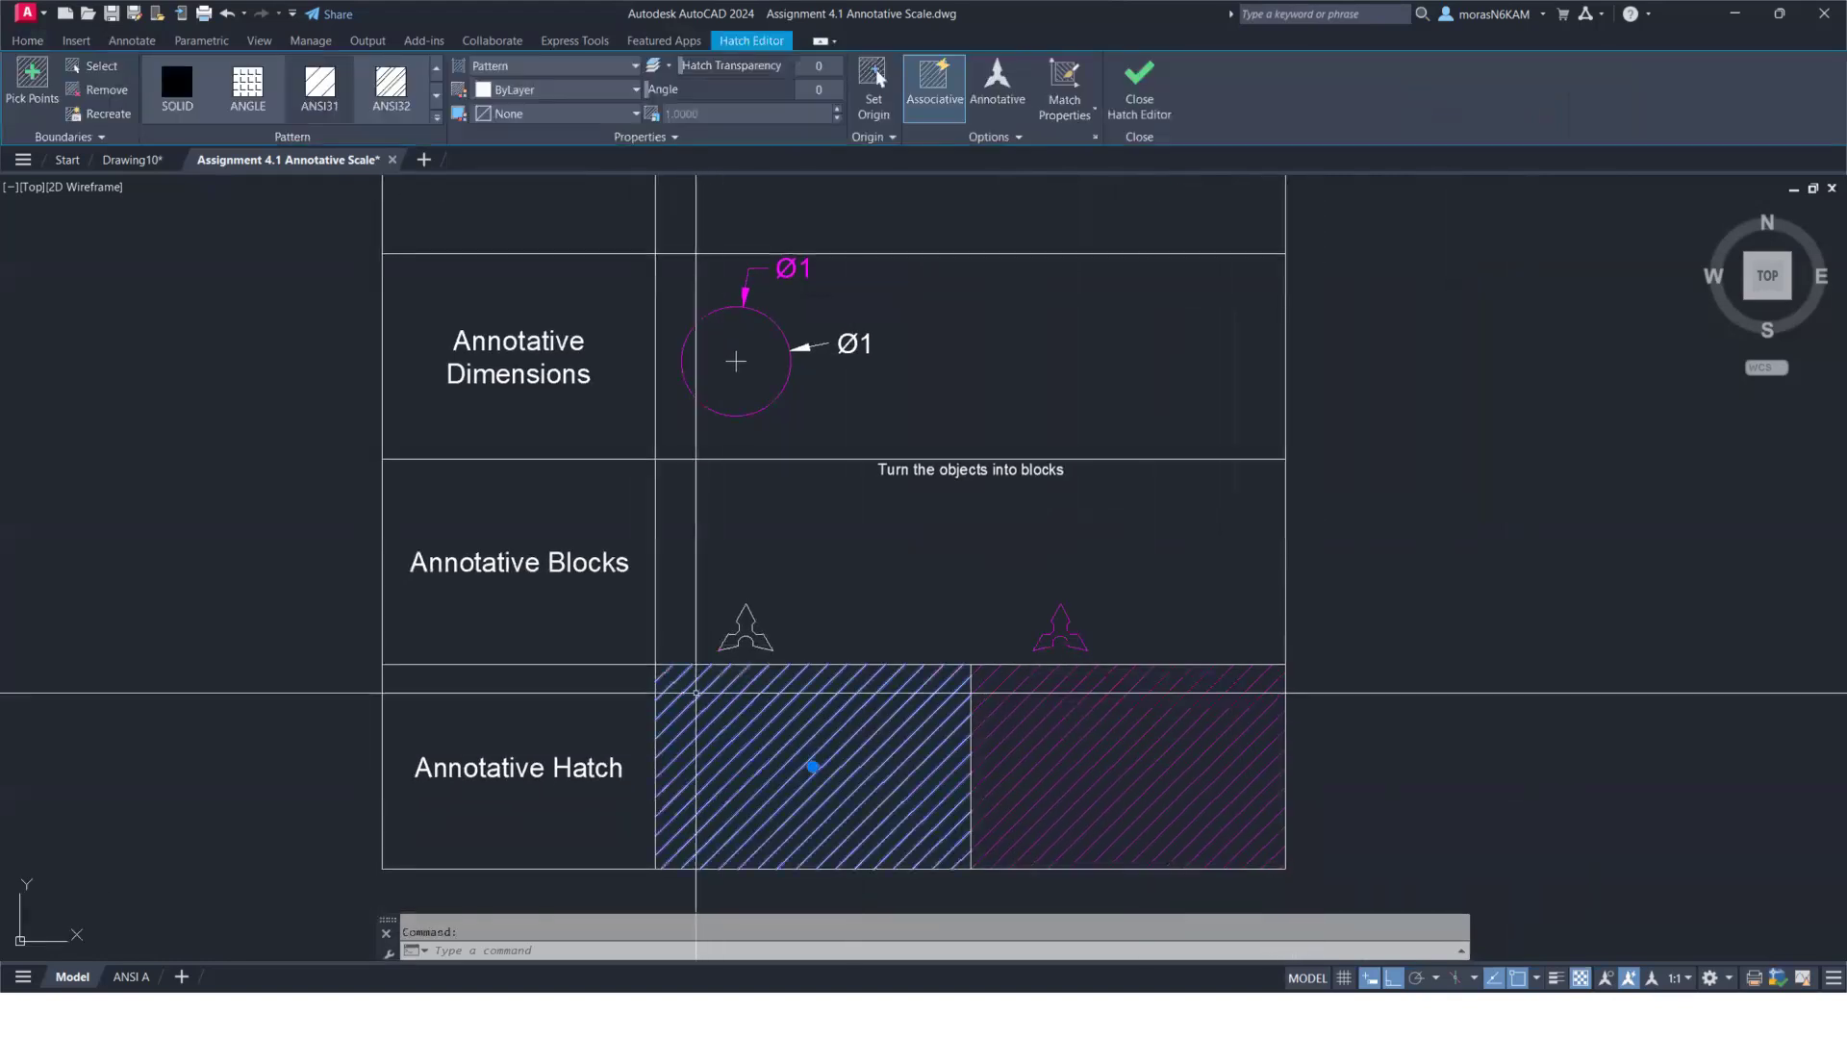
{"action": "left_click", "coordinate": [998, 96]}
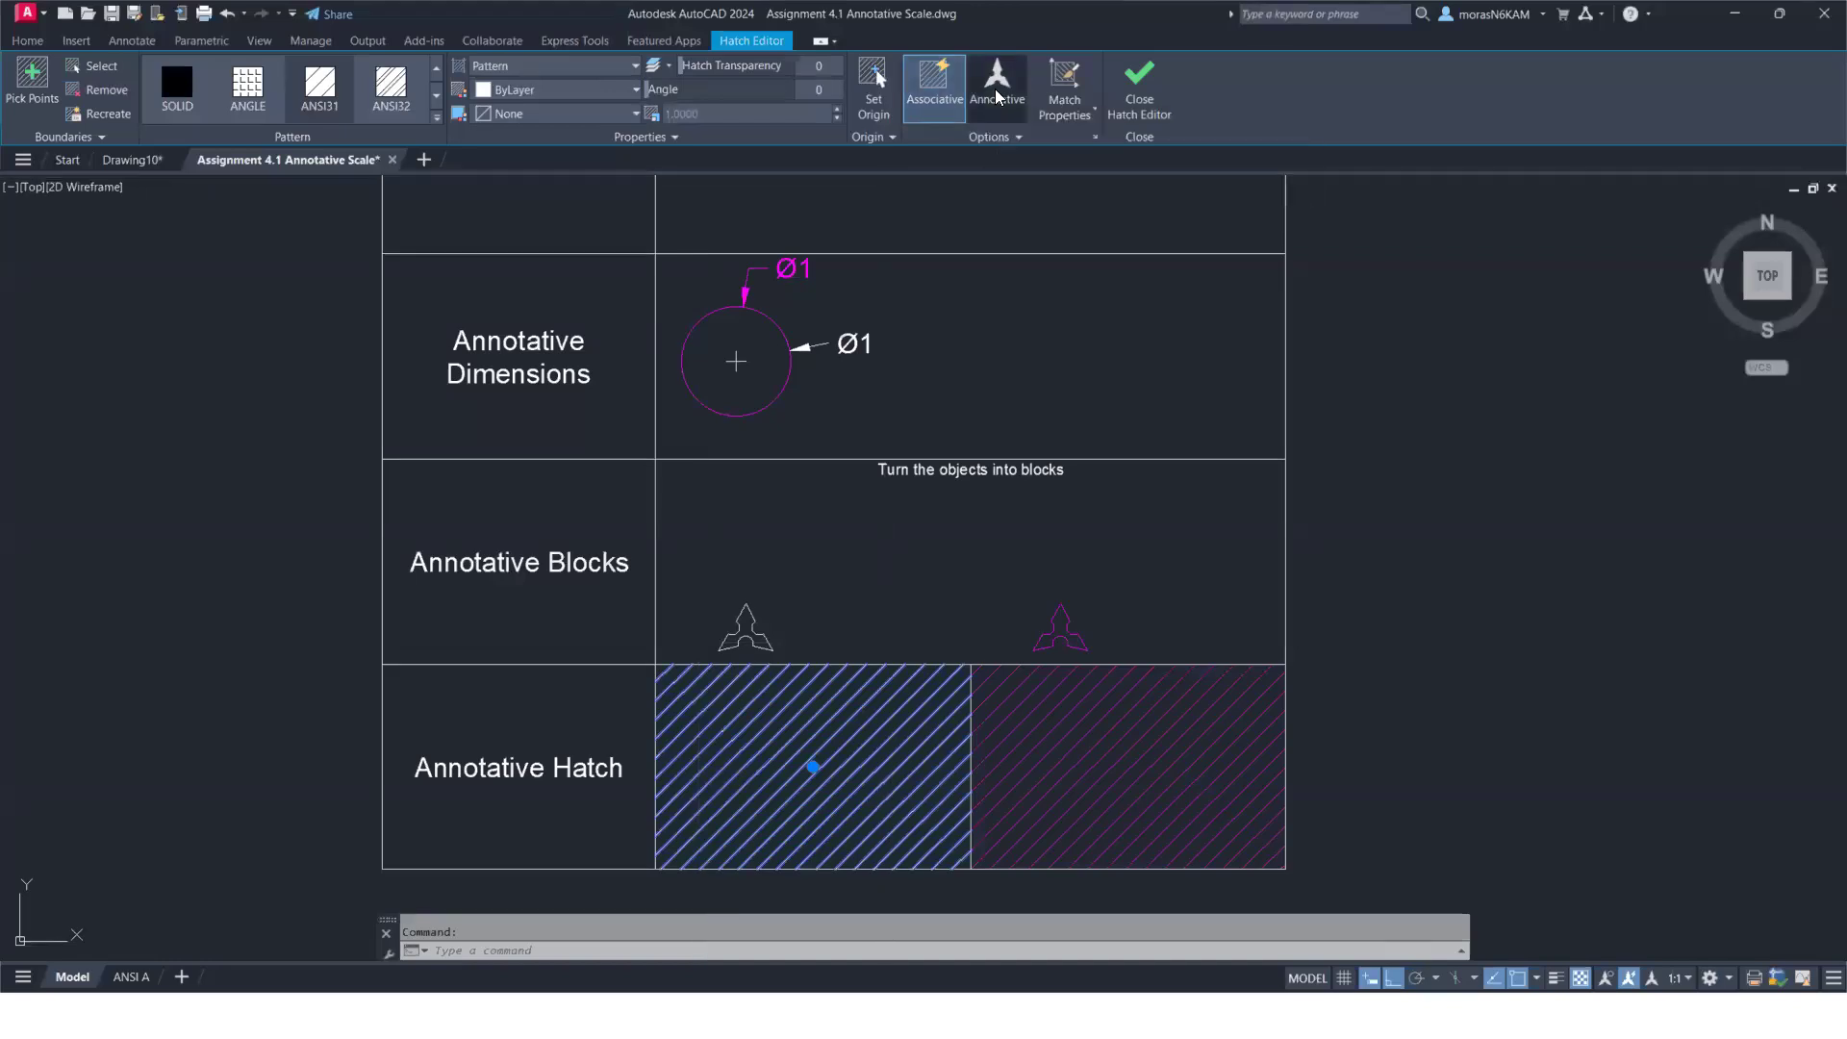
{"action": "key", "text": "Escape"}
{"action": "scroll", "coordinate": [1110, 523], "scroll_direction": "down", "scroll_amount": 3}
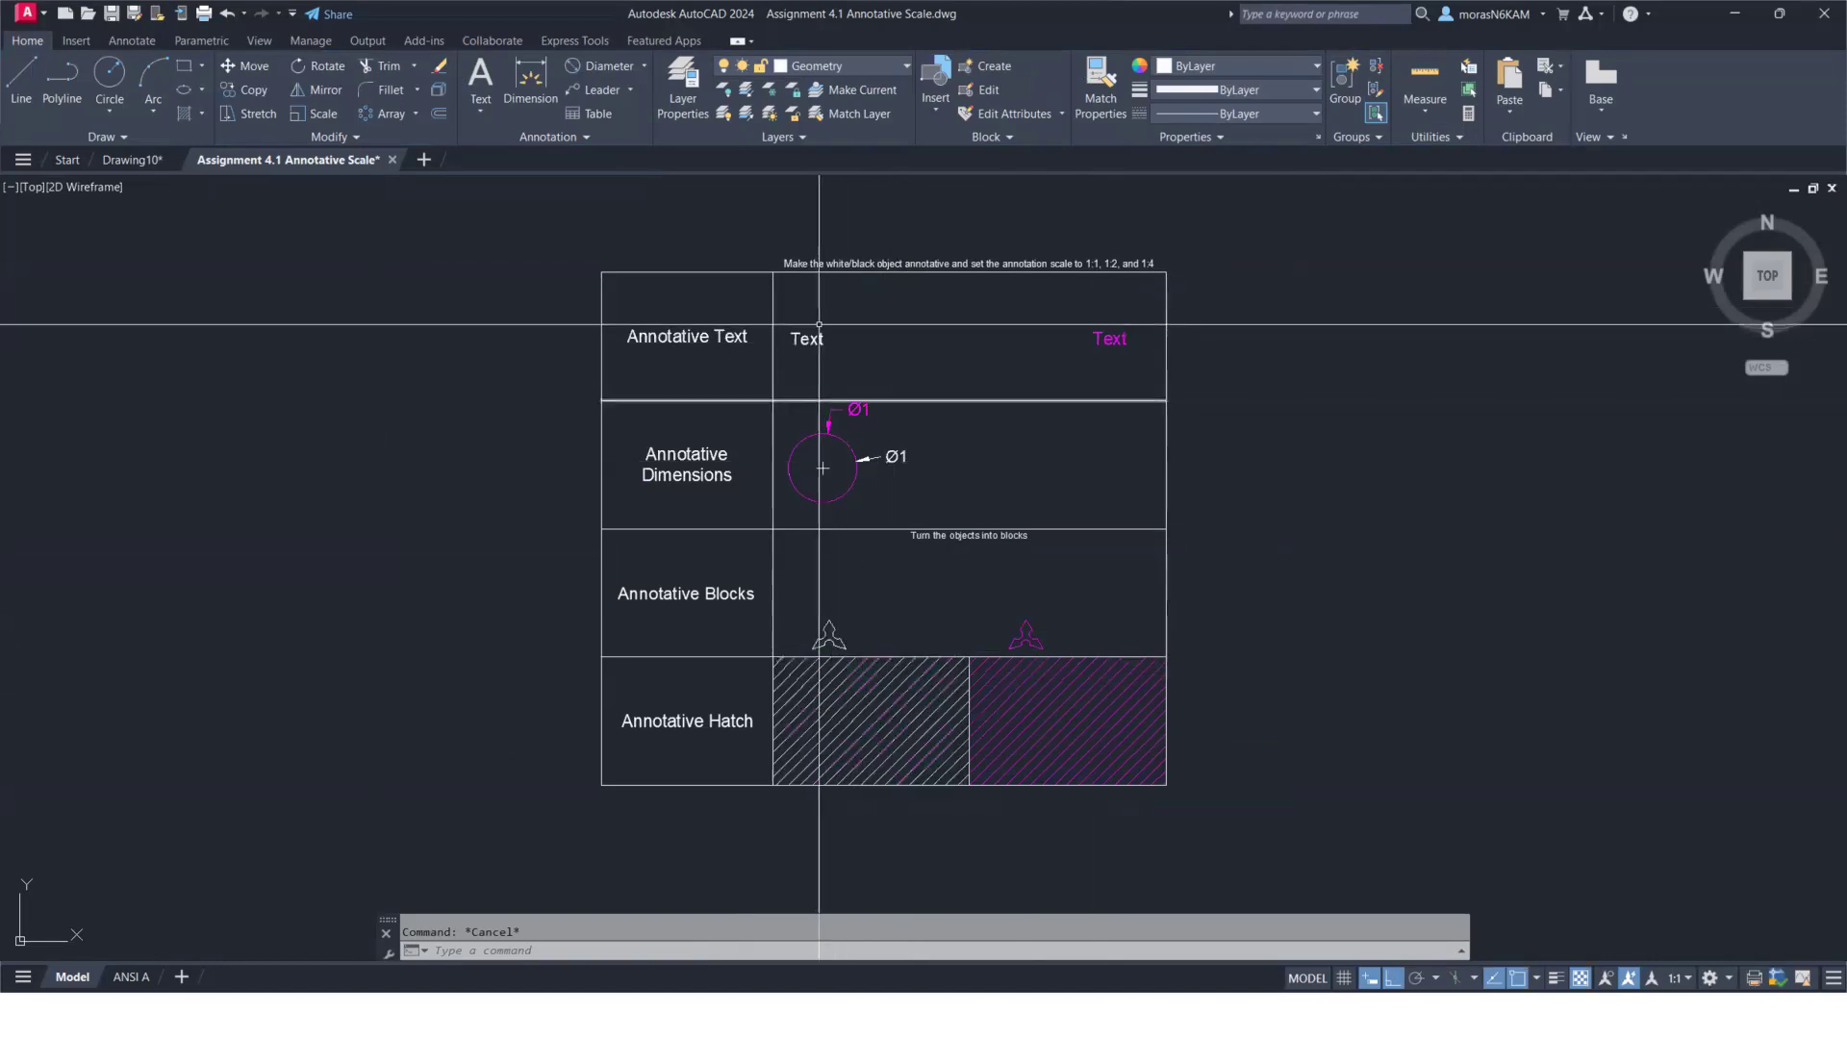
{"action": "scroll", "coordinate": [823, 334], "scroll_direction": "up", "scroll_amount": 4}
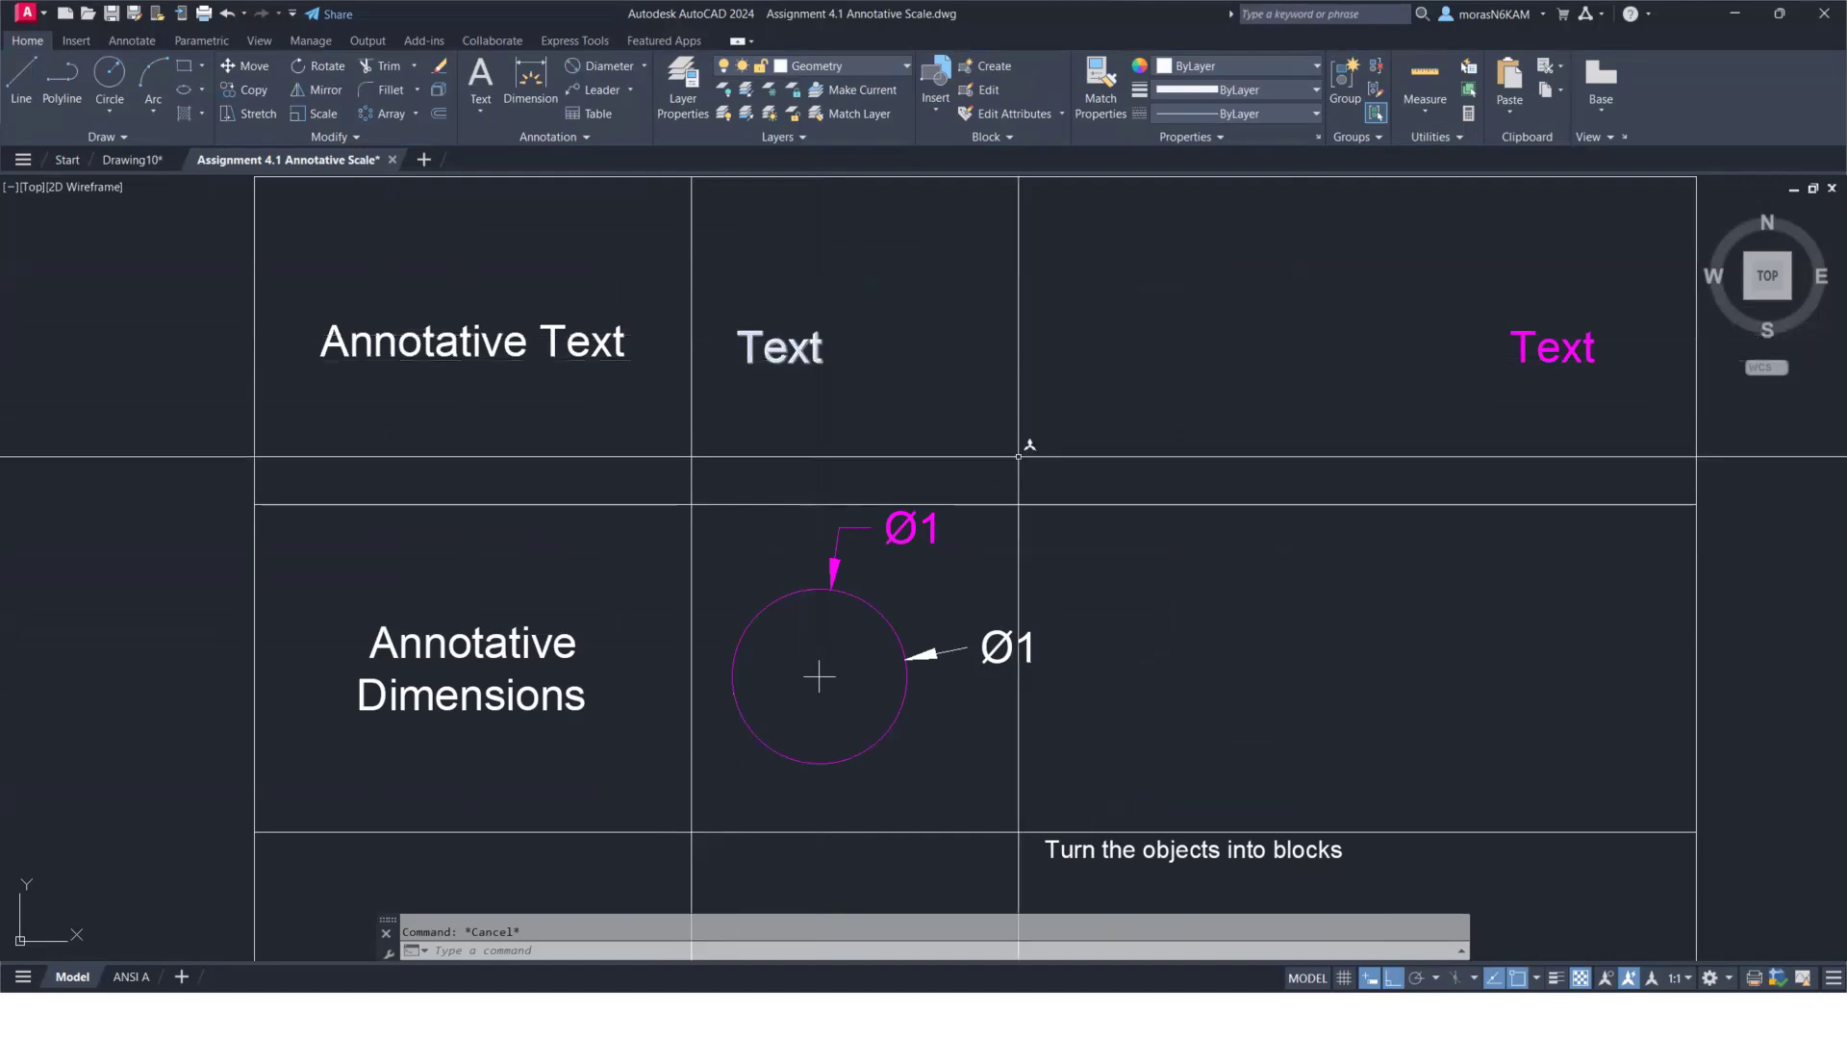
{"action": "scroll", "coordinate": [1011, 640], "scroll_direction": "down", "scroll_amount": 5}
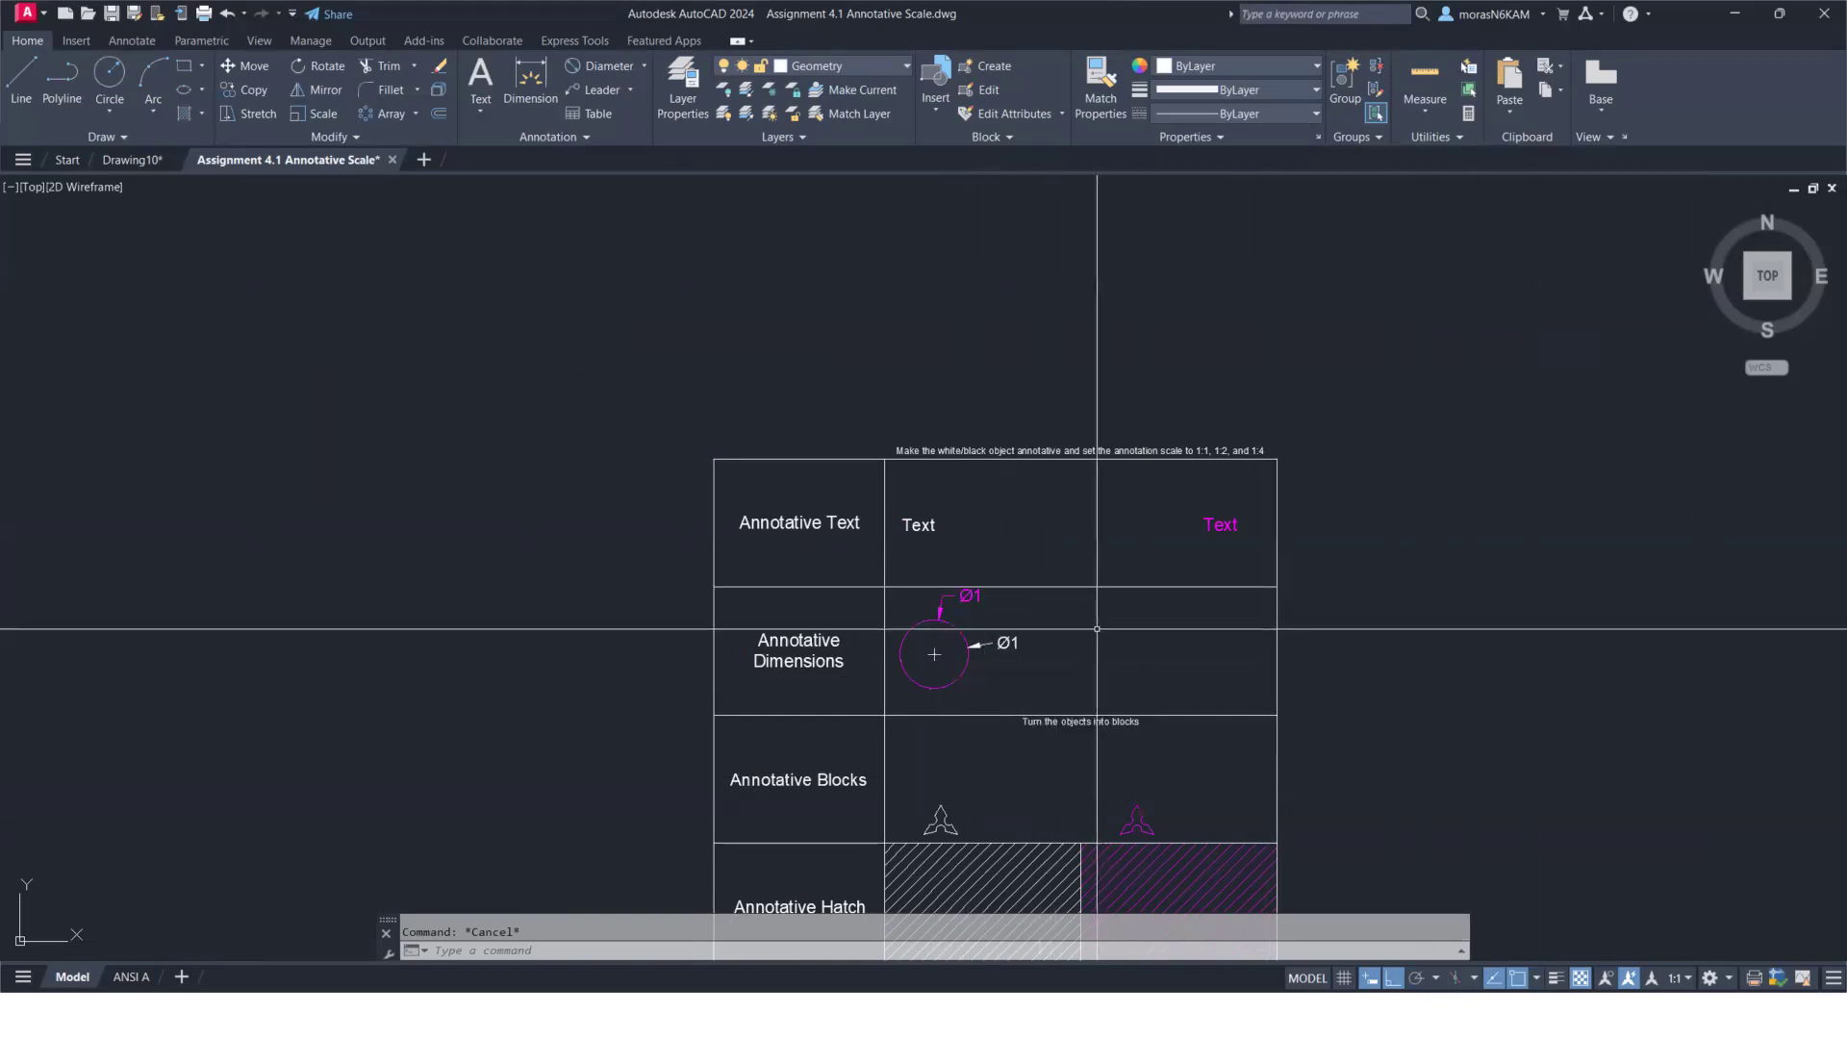
{"action": "middle_click_drag", "start_coordinate": [1136, 651], "coordinate": [1104, 530]}
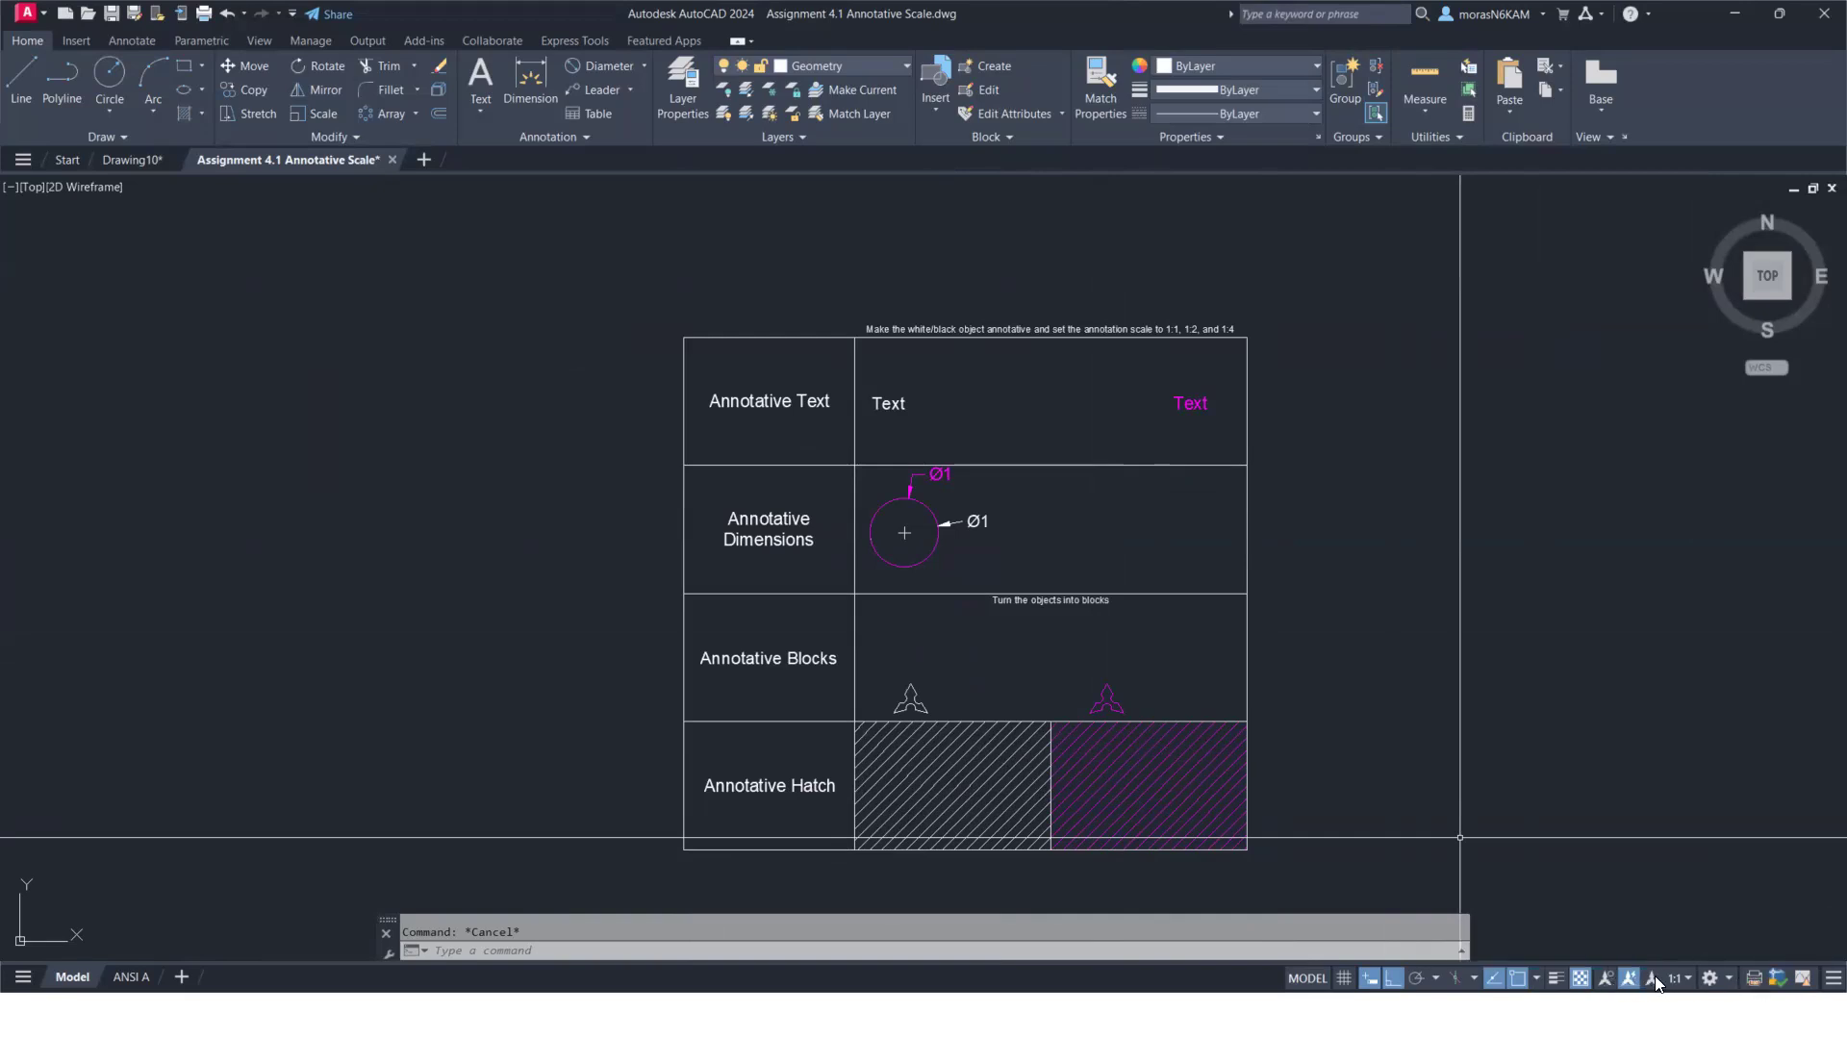
{"action": "left_click", "coordinate": [1818, 980]}
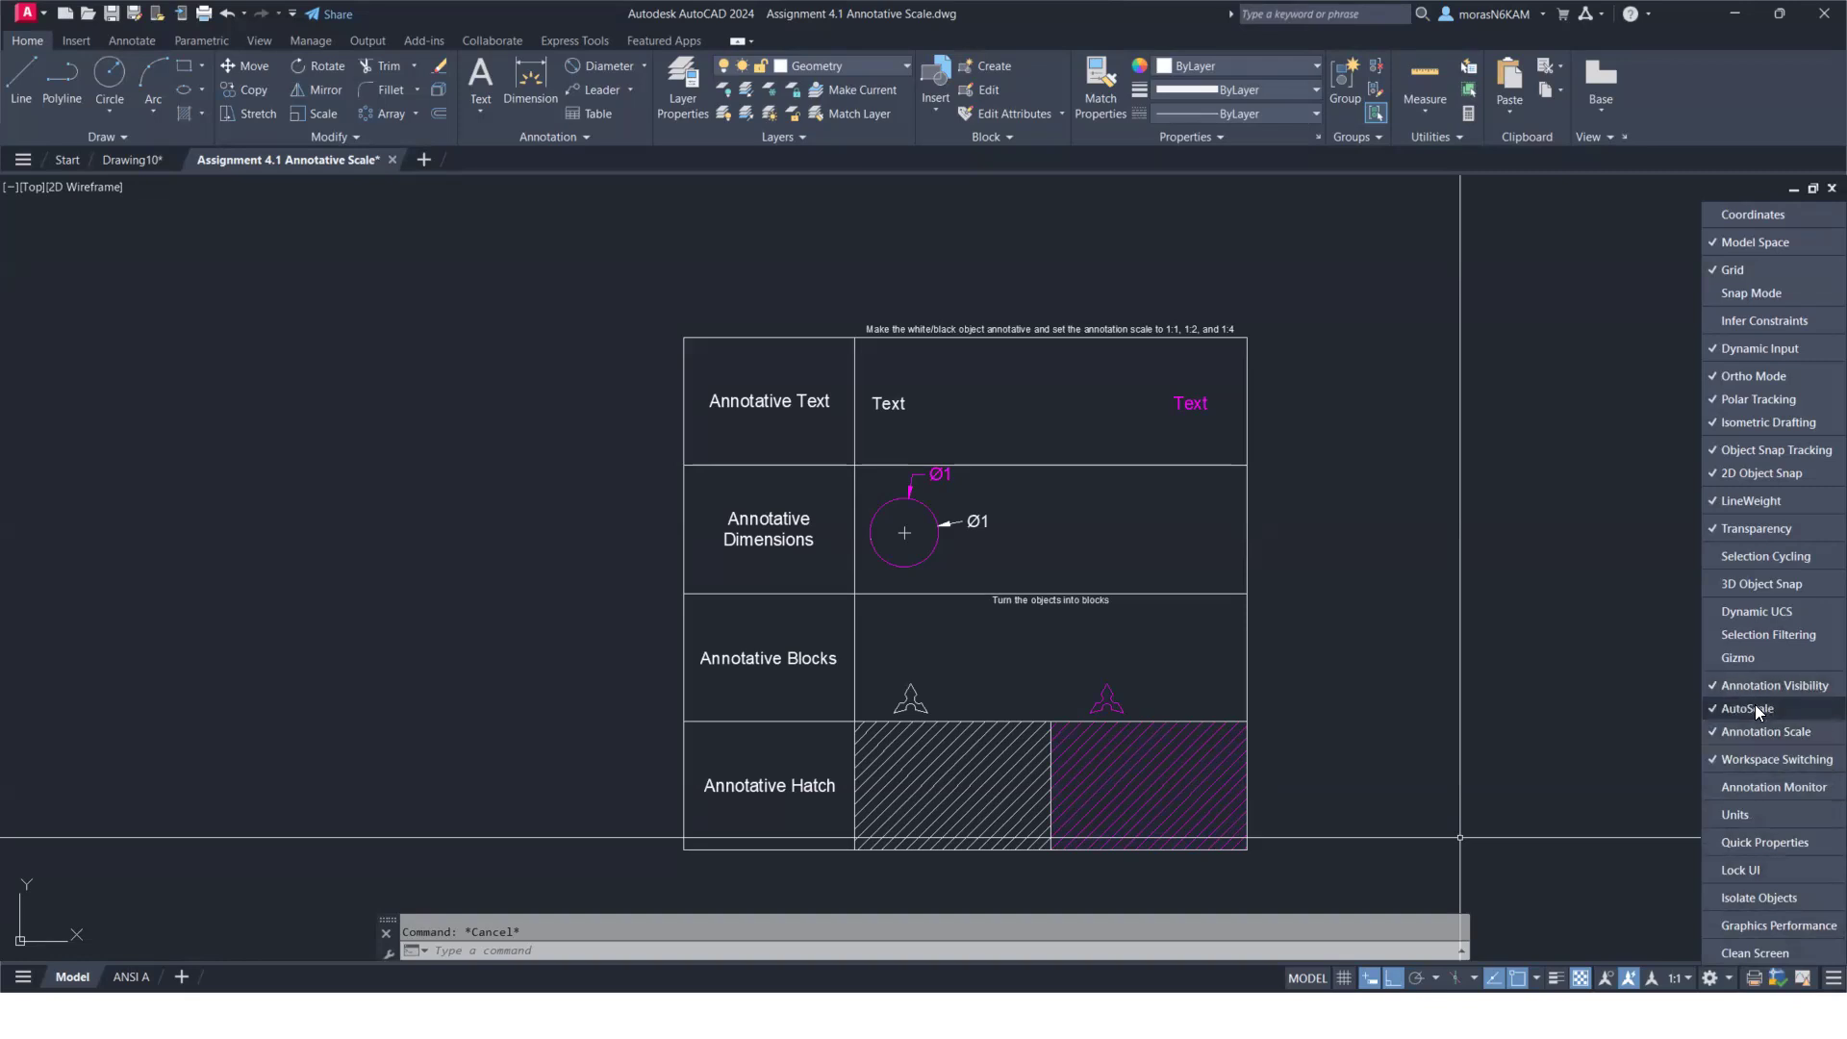
{"action": "left_click", "coordinate": [1672, 720]}
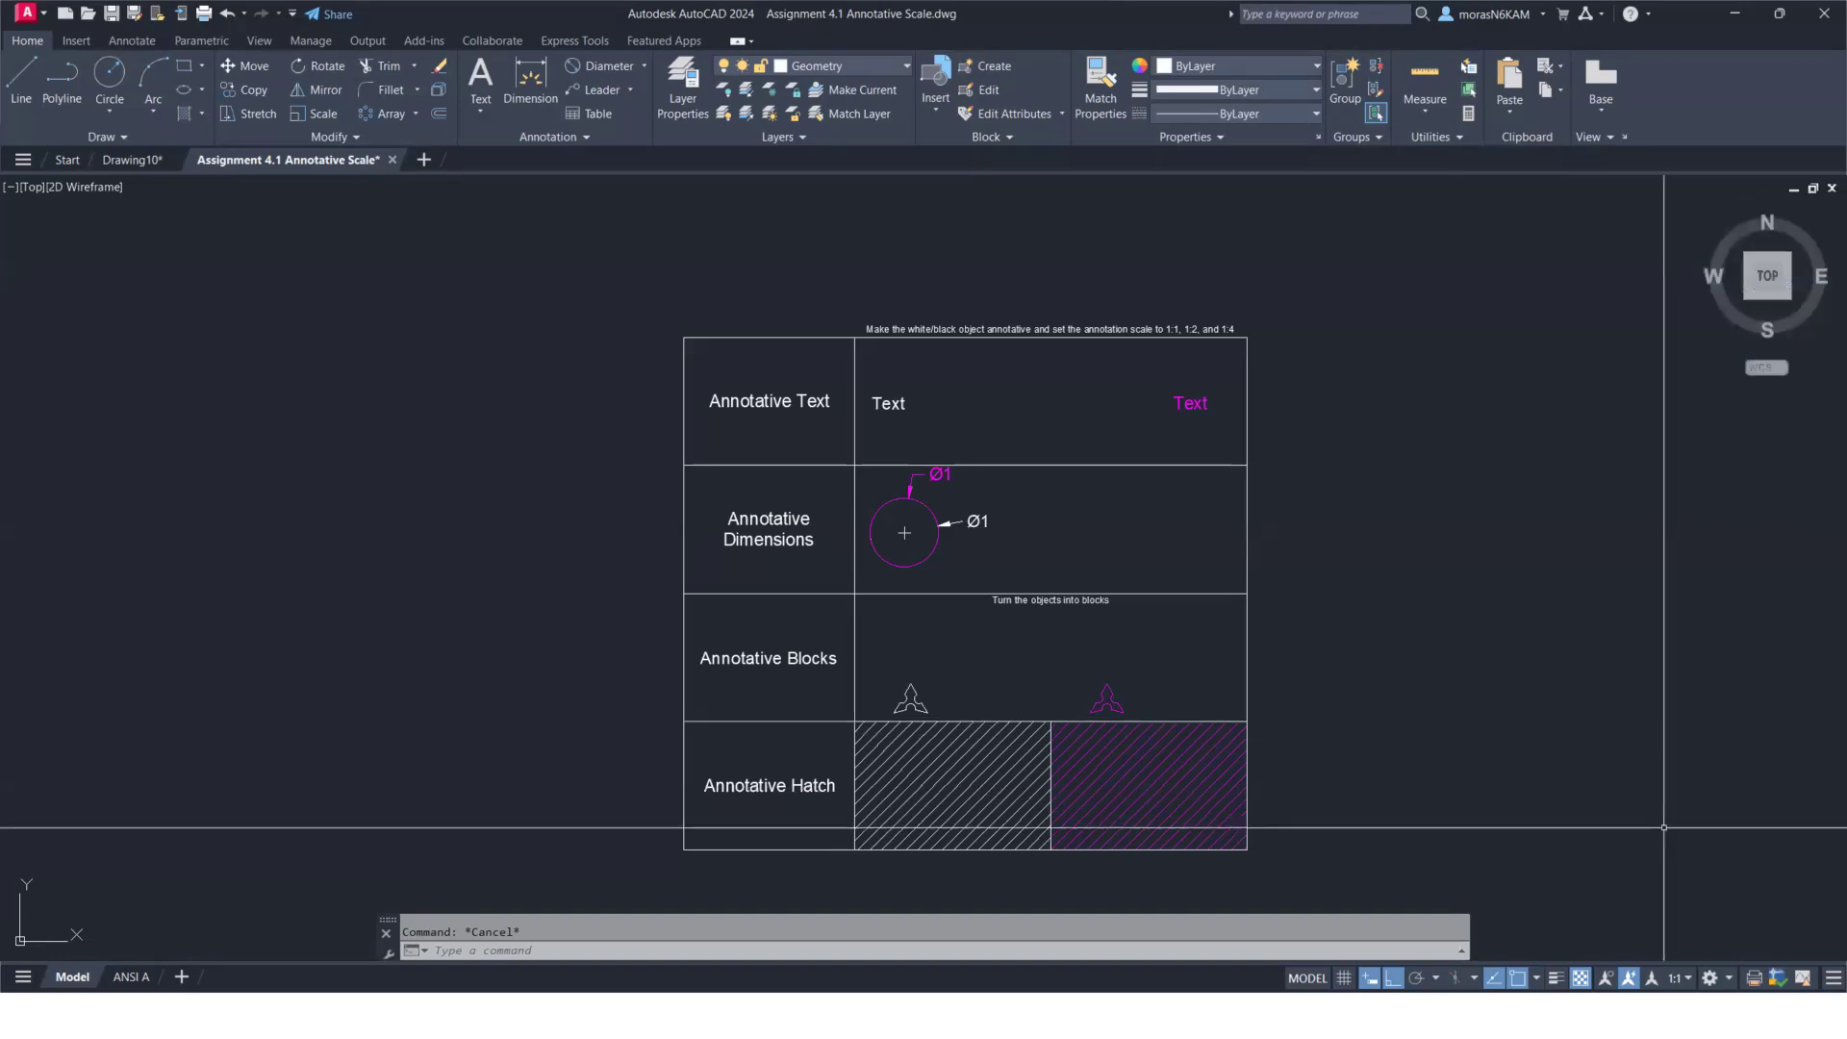
Switch the model space annotation scale to 1:2 and finally to 1:4
{"action": "left_click", "coordinate": [1673, 976]}
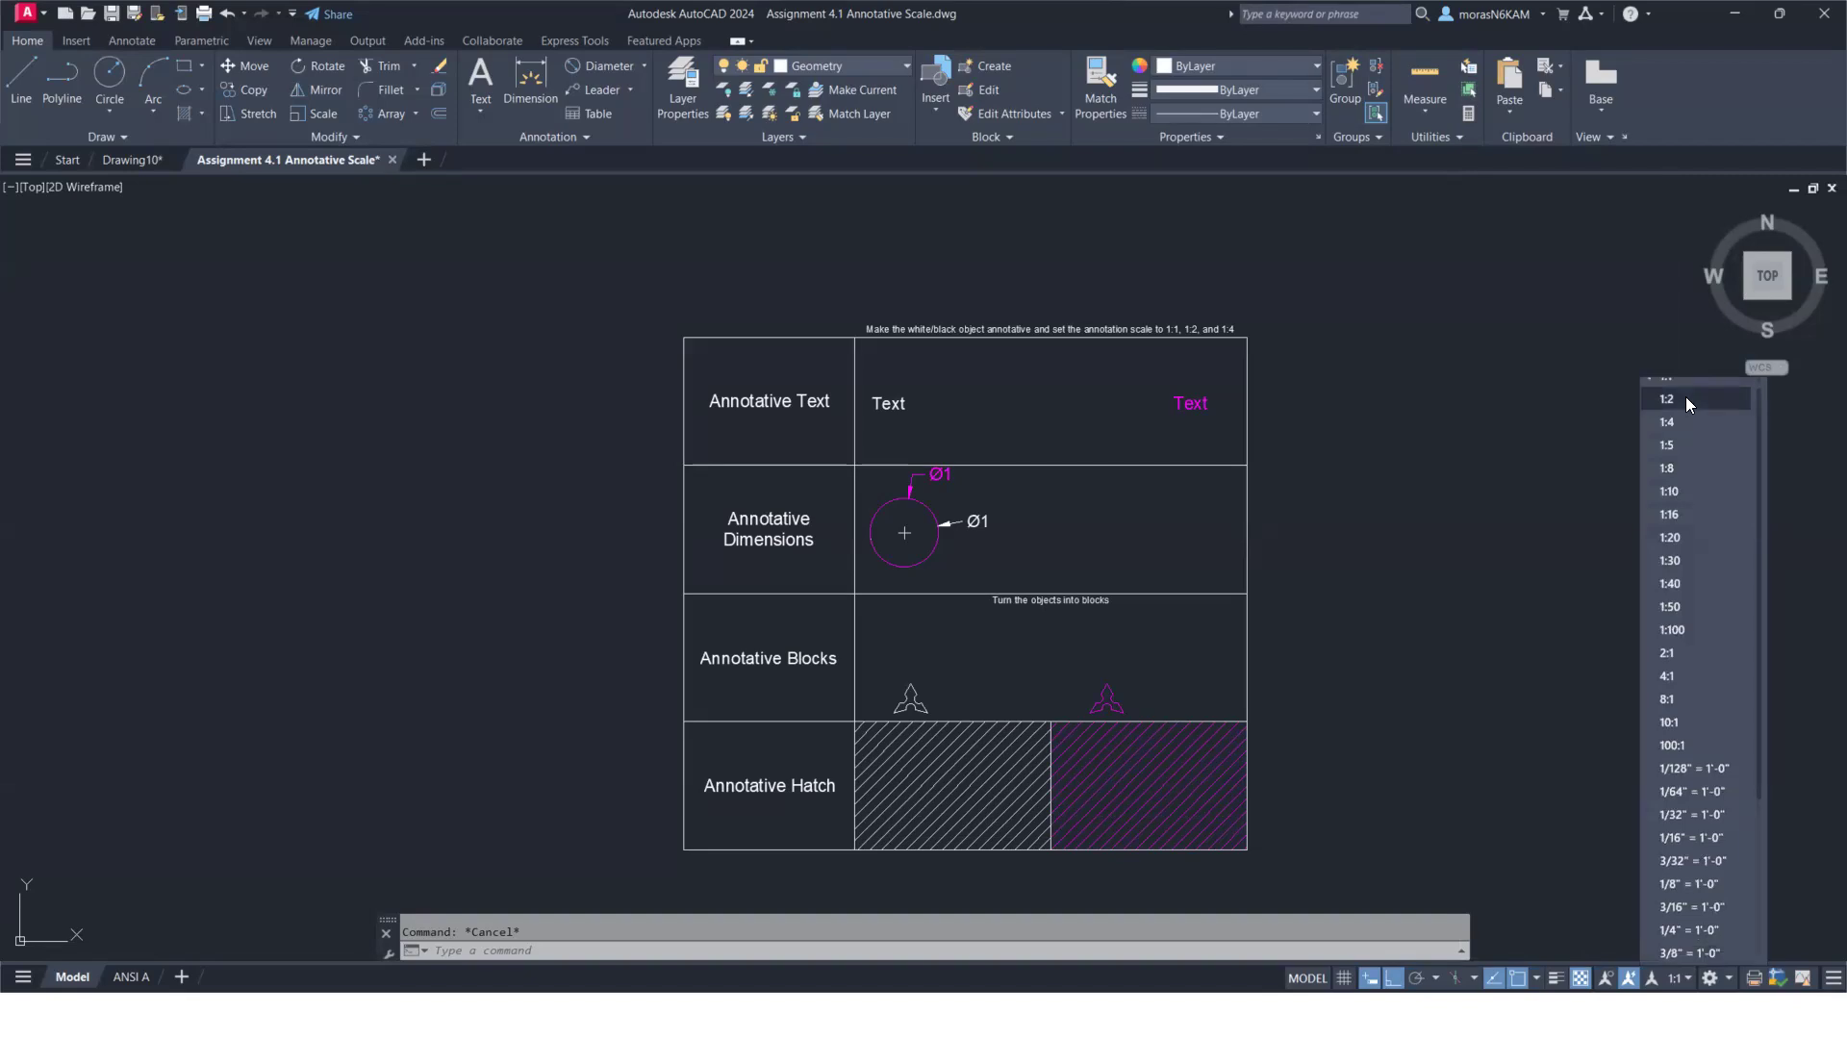
{"action": "left_click", "coordinate": [1685, 397]}
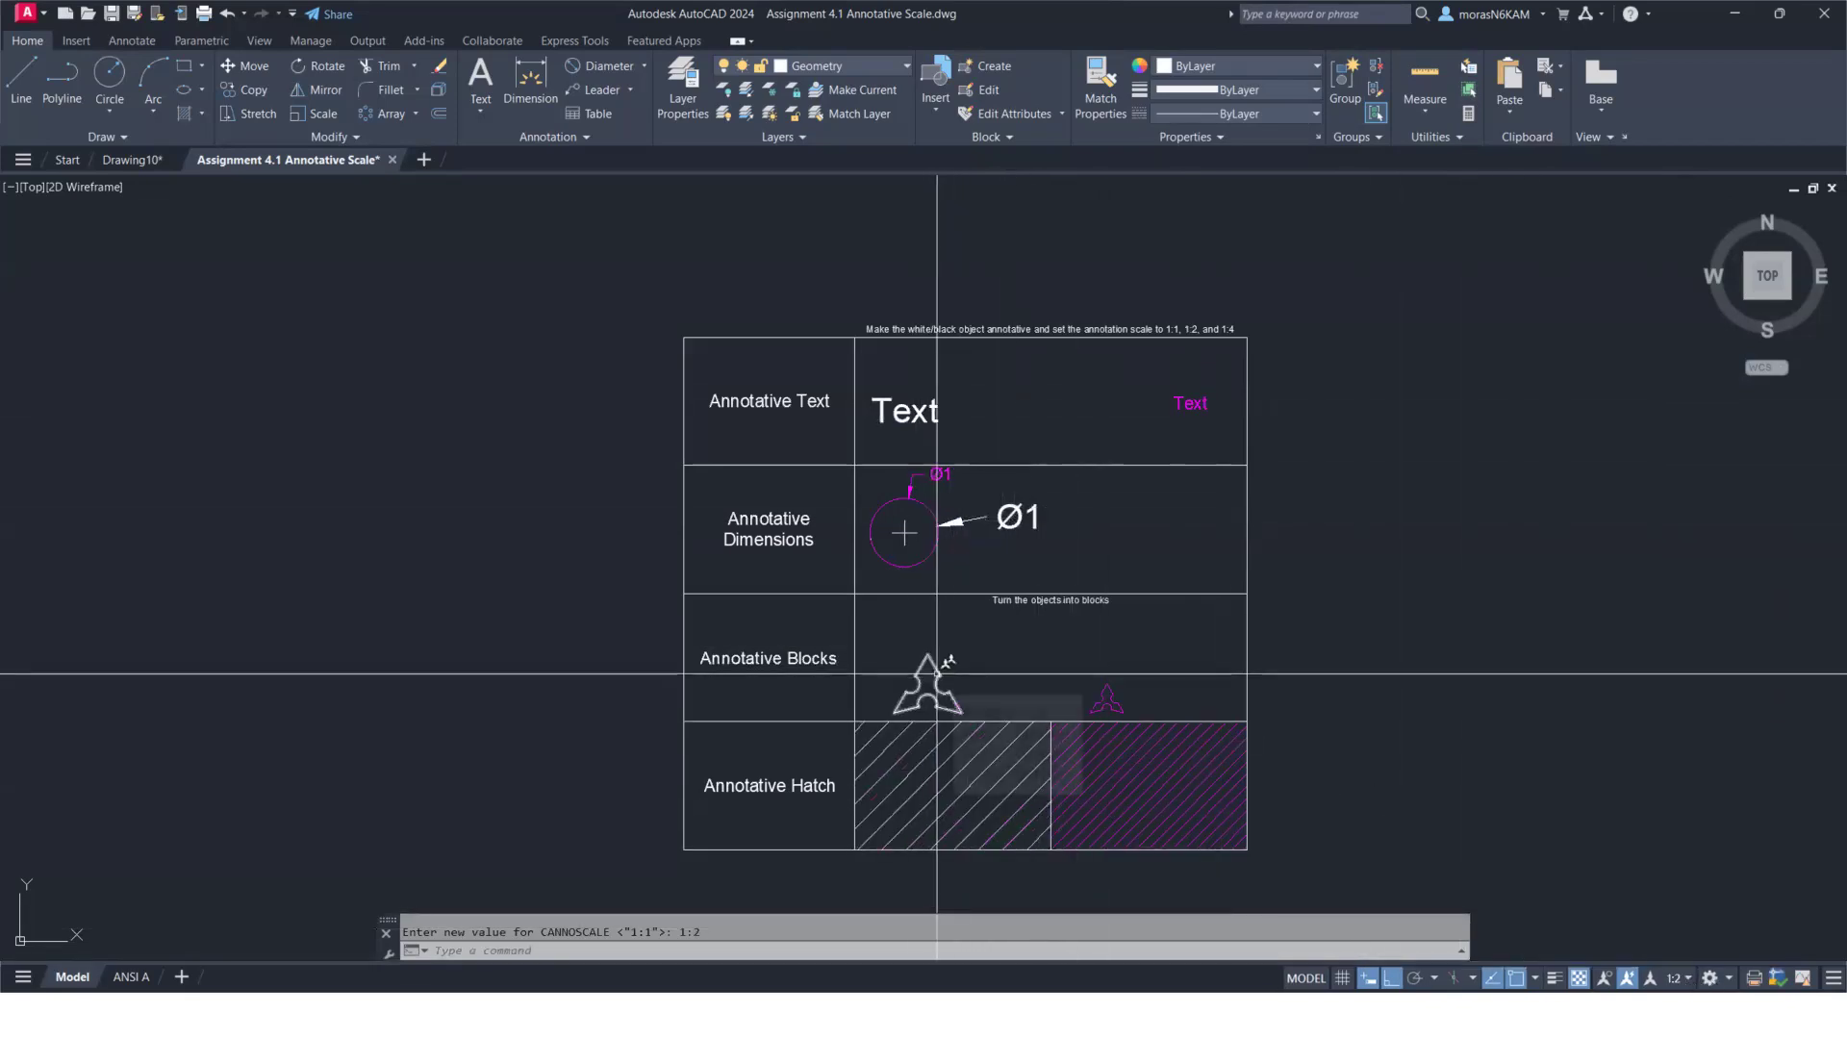
{"action": "scroll", "coordinate": [936, 674], "scroll_direction": "up", "scroll_amount": 2}
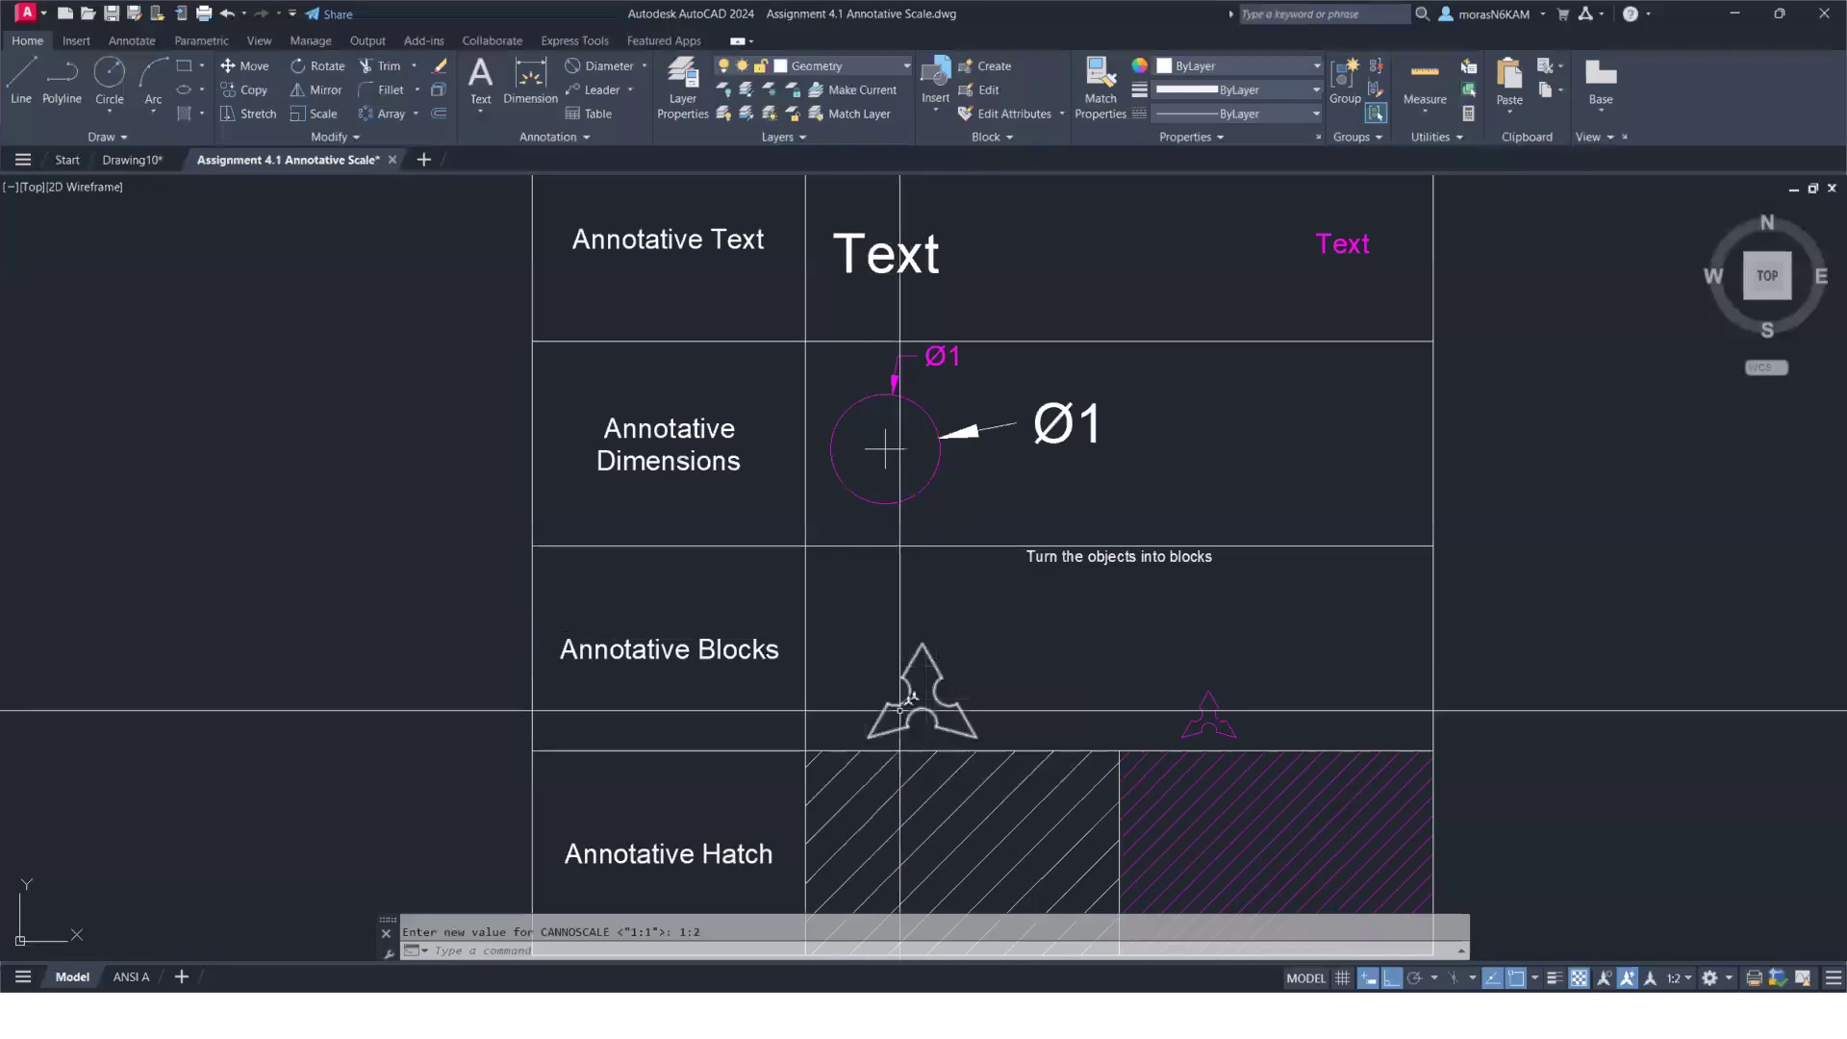
{"action": "scroll", "coordinate": [1080, 669], "scroll_direction": "down", "scroll_amount": 2}
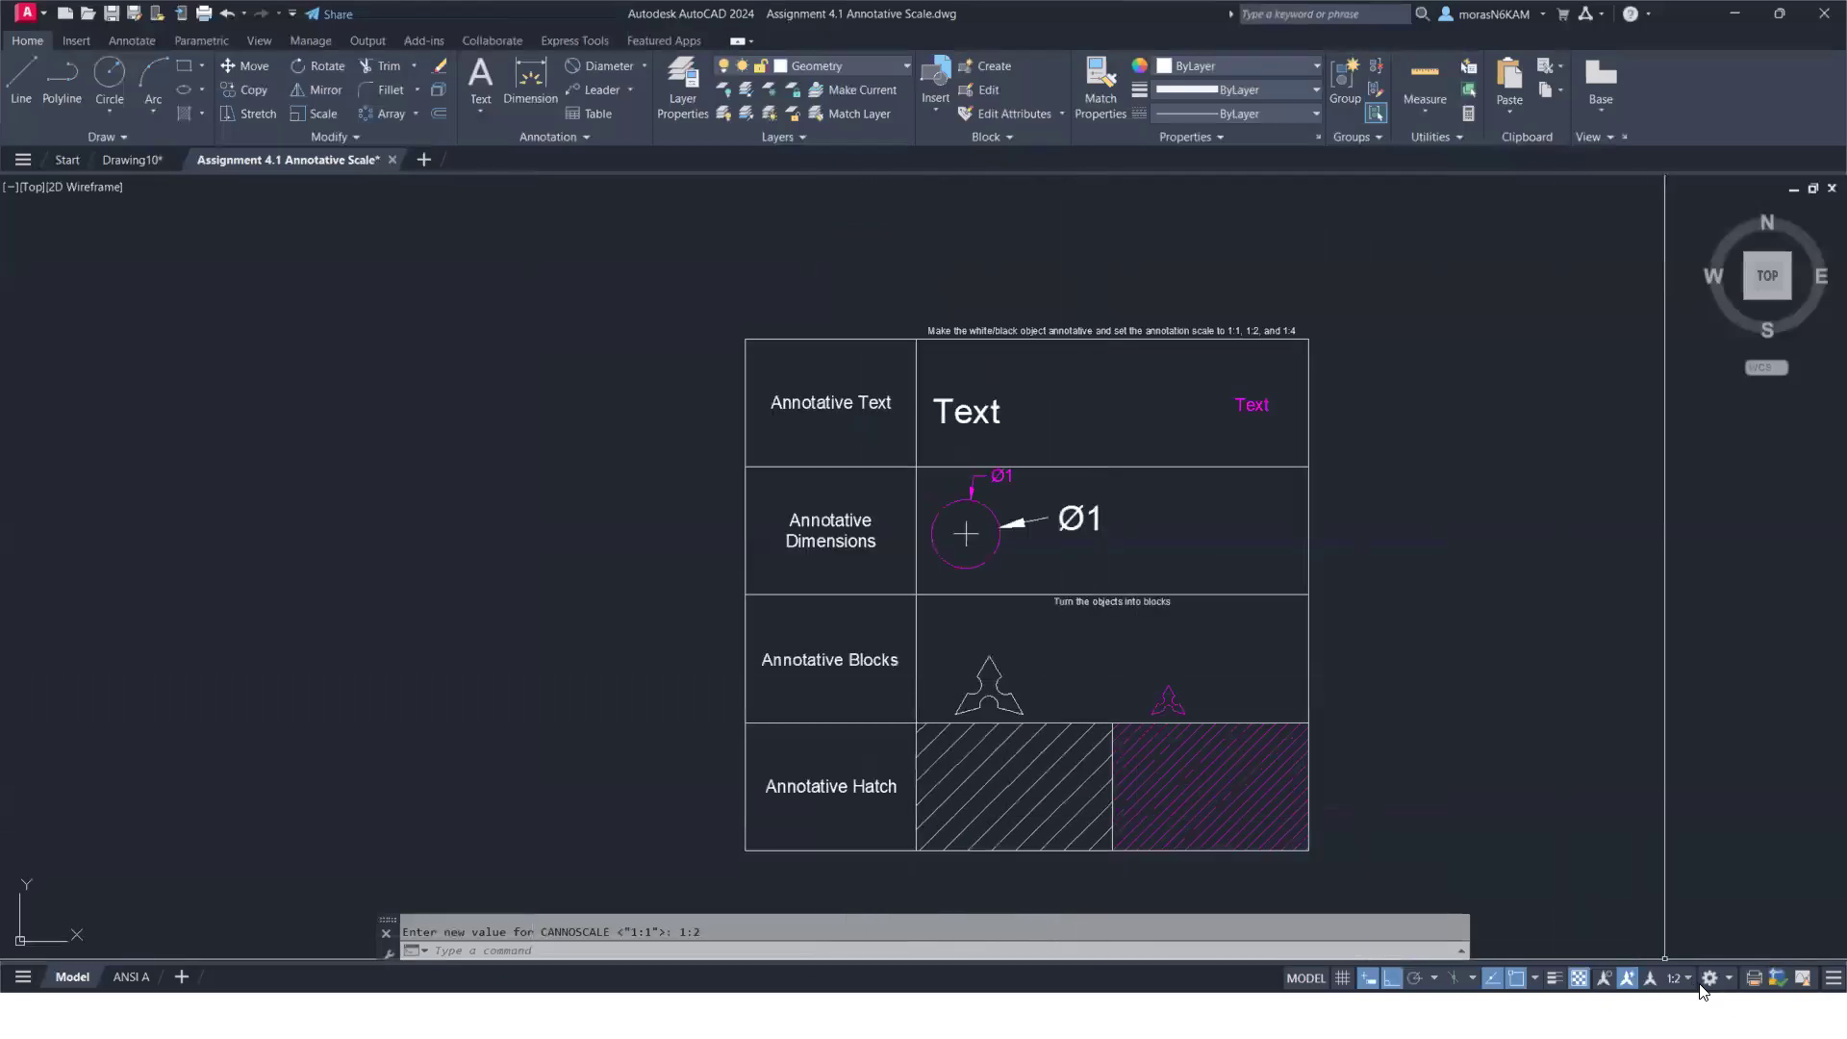
{"action": "left_click", "coordinate": [1686, 978]}
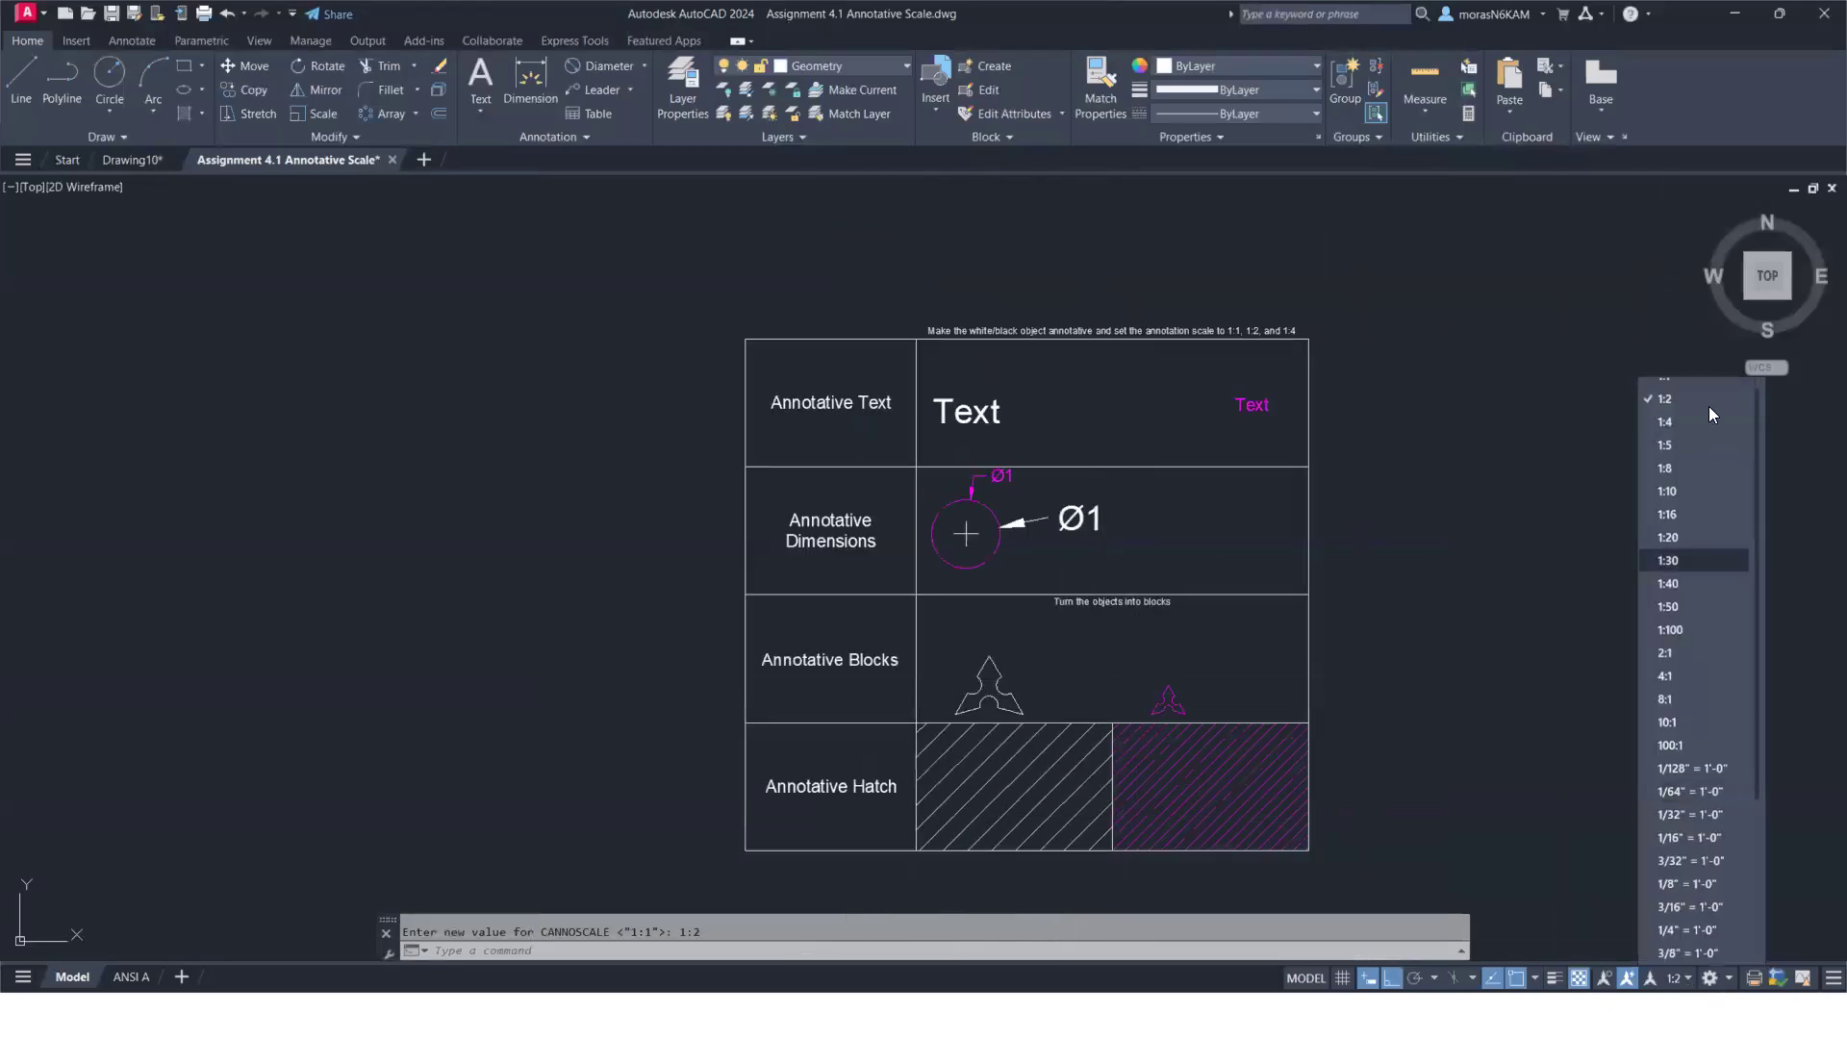
{"action": "left_click", "coordinate": [1693, 416]}
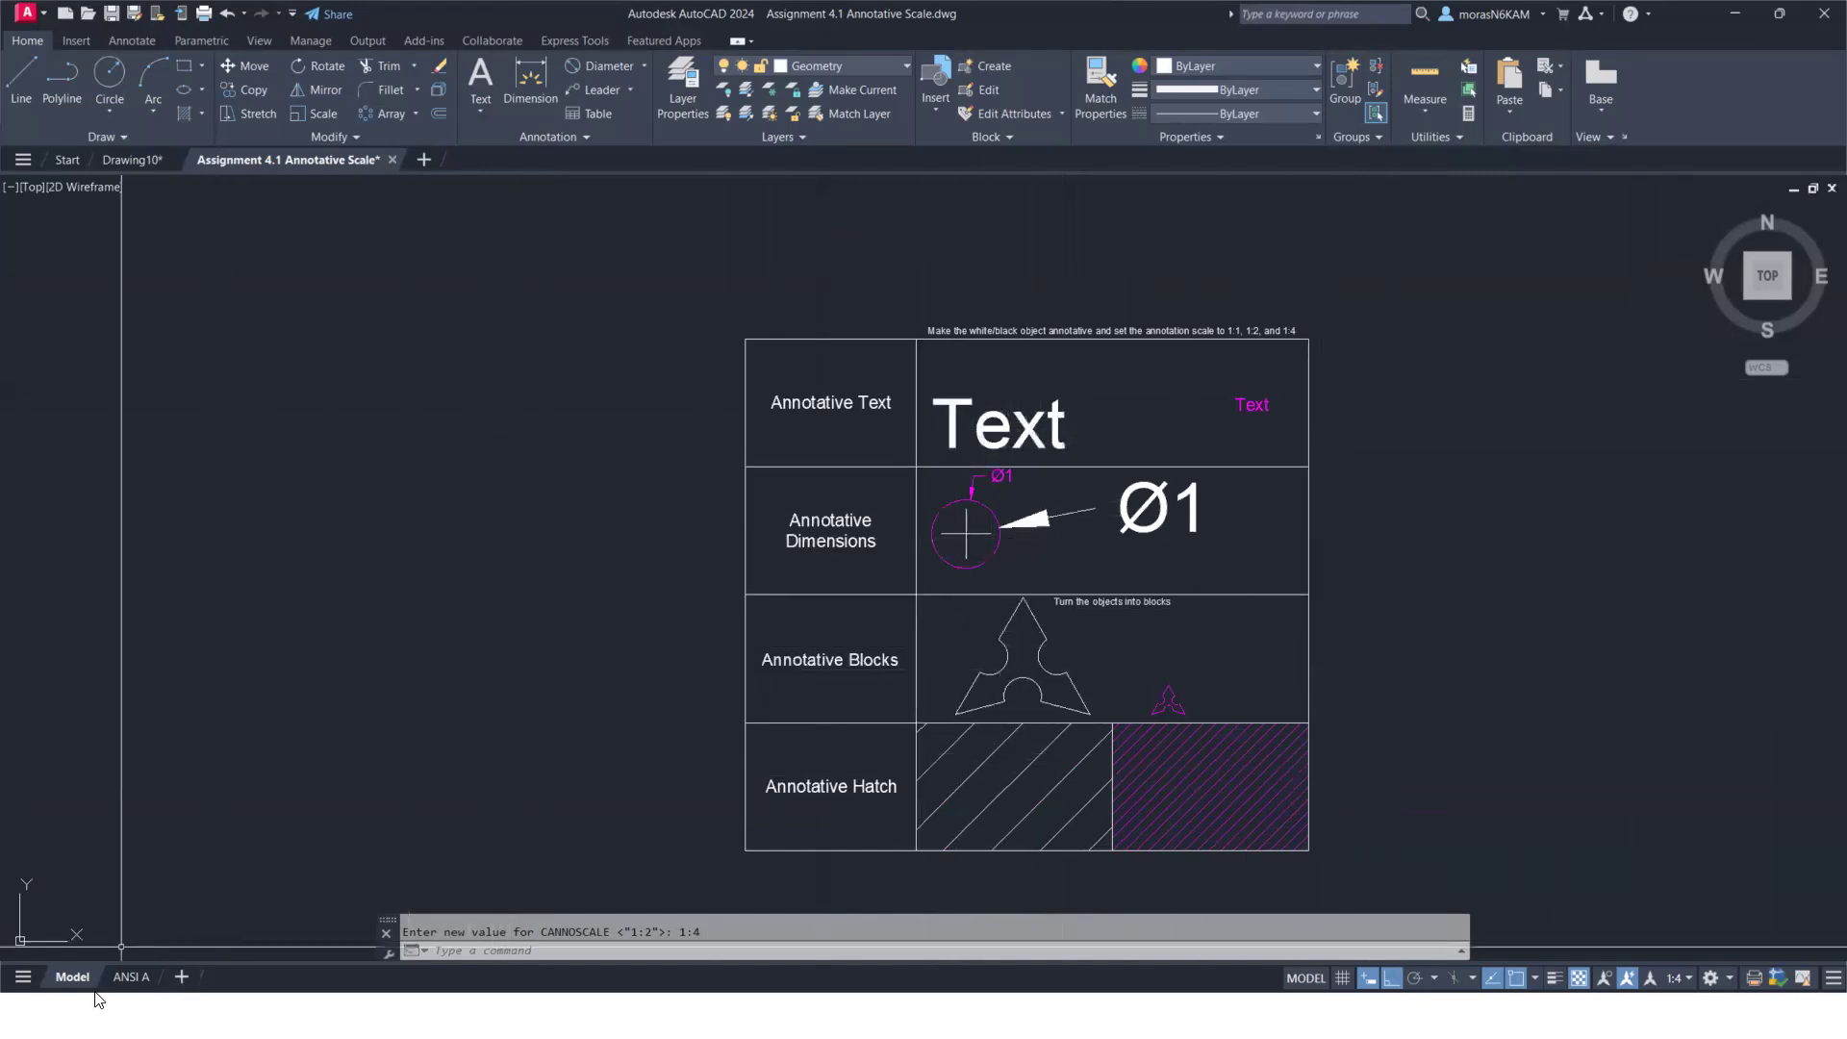
Open the ANSI A layout and compare the annotative and magenta non-annotative objects across the 1:1, 1:2 and 1:4 viewports
{"action": "mouse_move", "coordinate": [128, 981]}
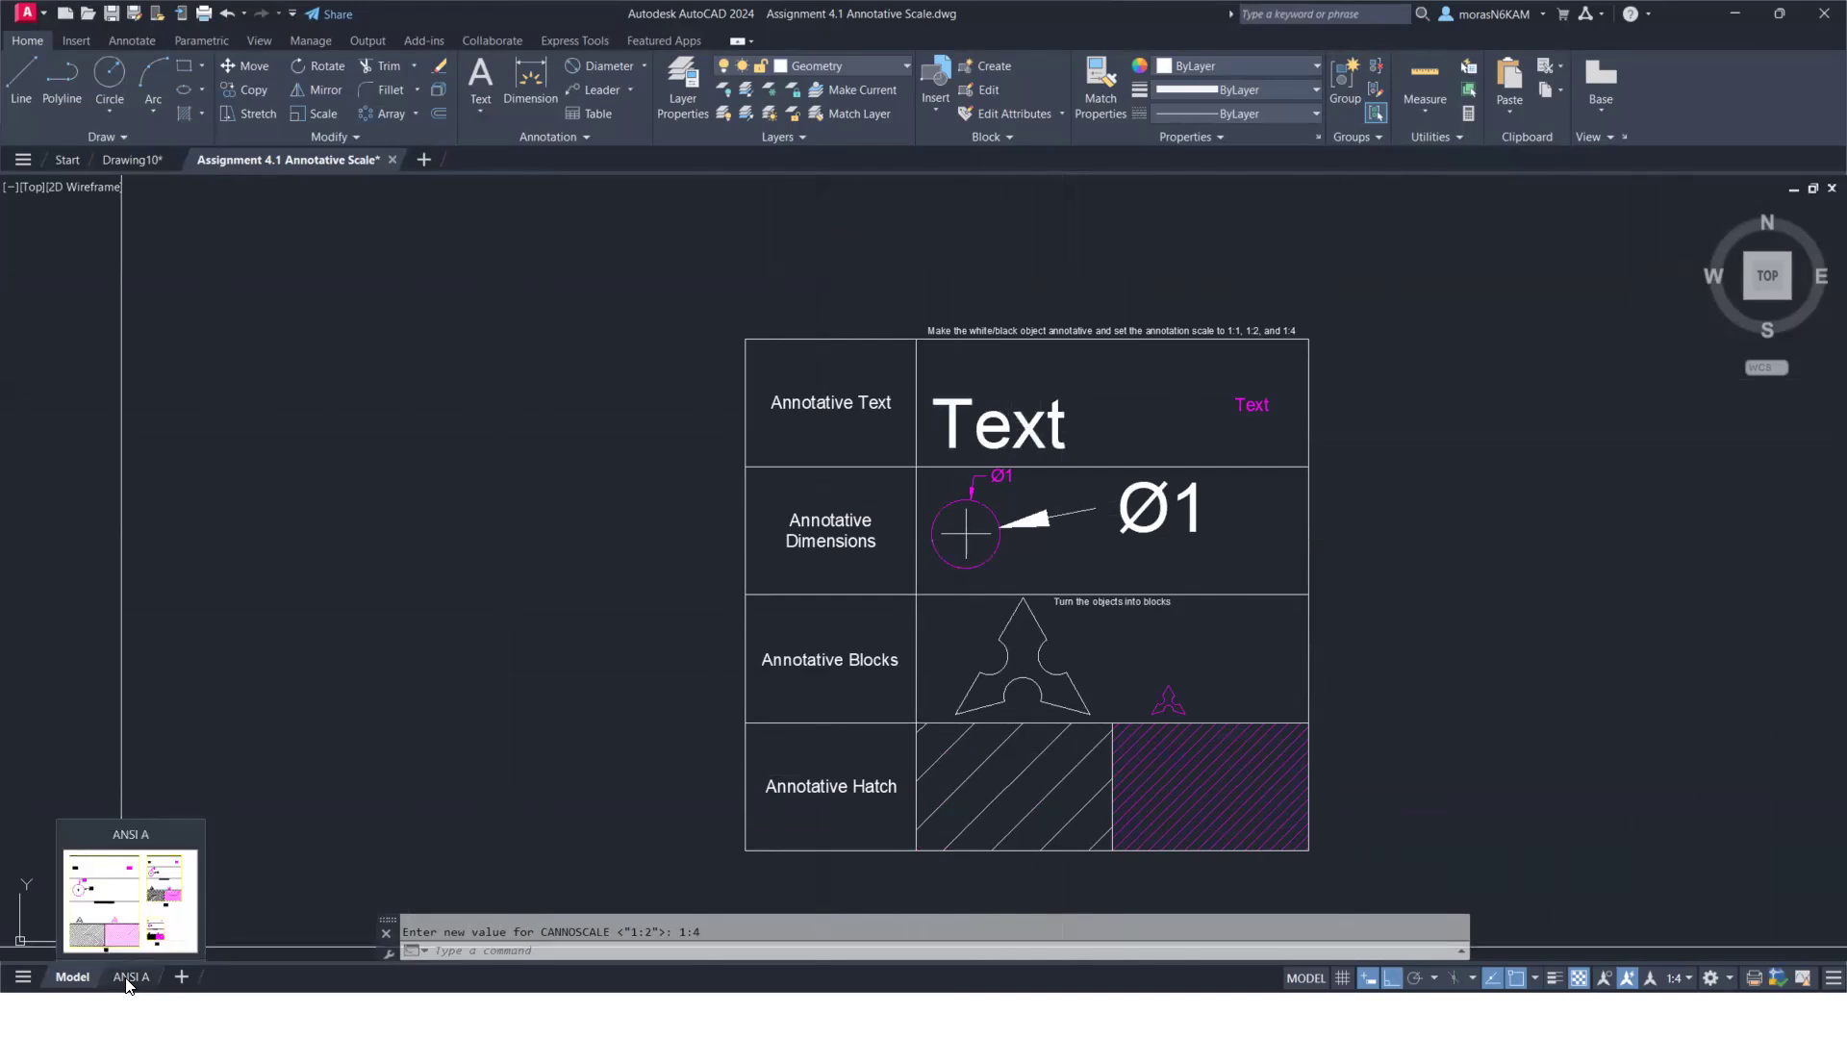
{"action": "left_click", "coordinate": [129, 978]}
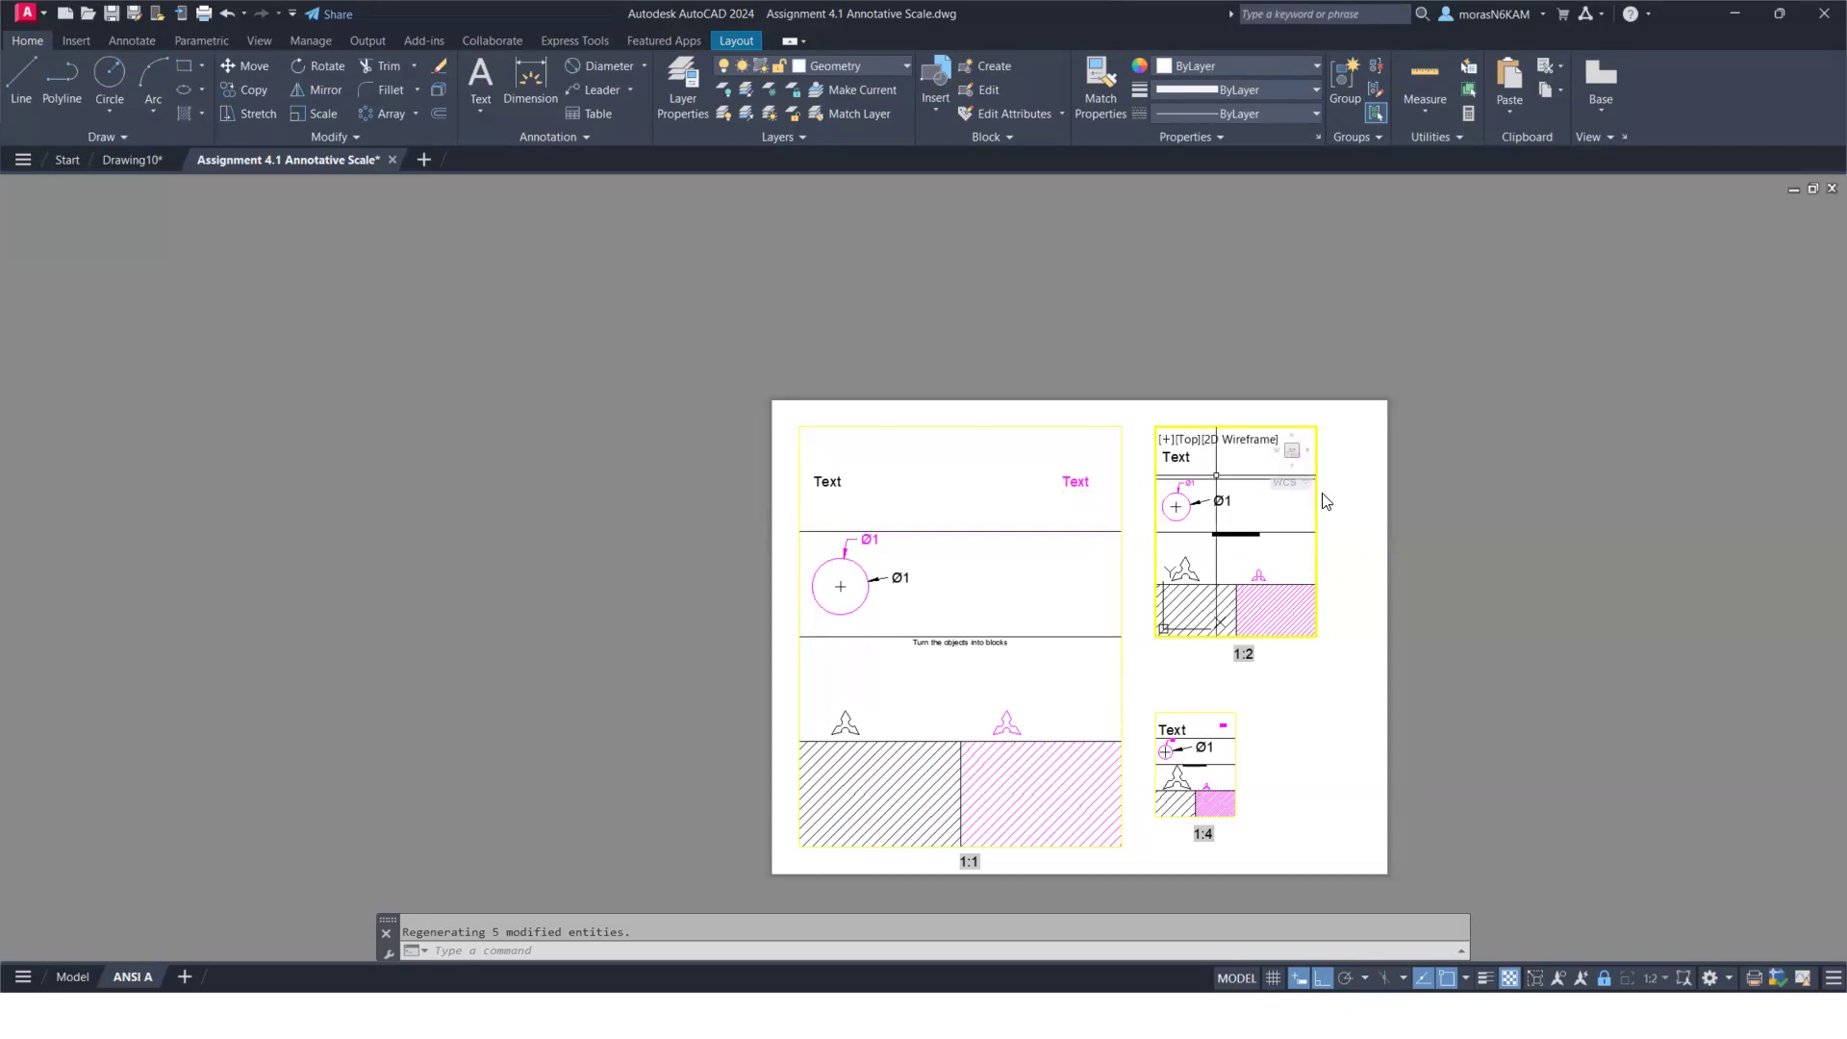
{"action": "scroll", "coordinate": [1323, 499], "scroll_direction": "up", "scroll_amount": 2}
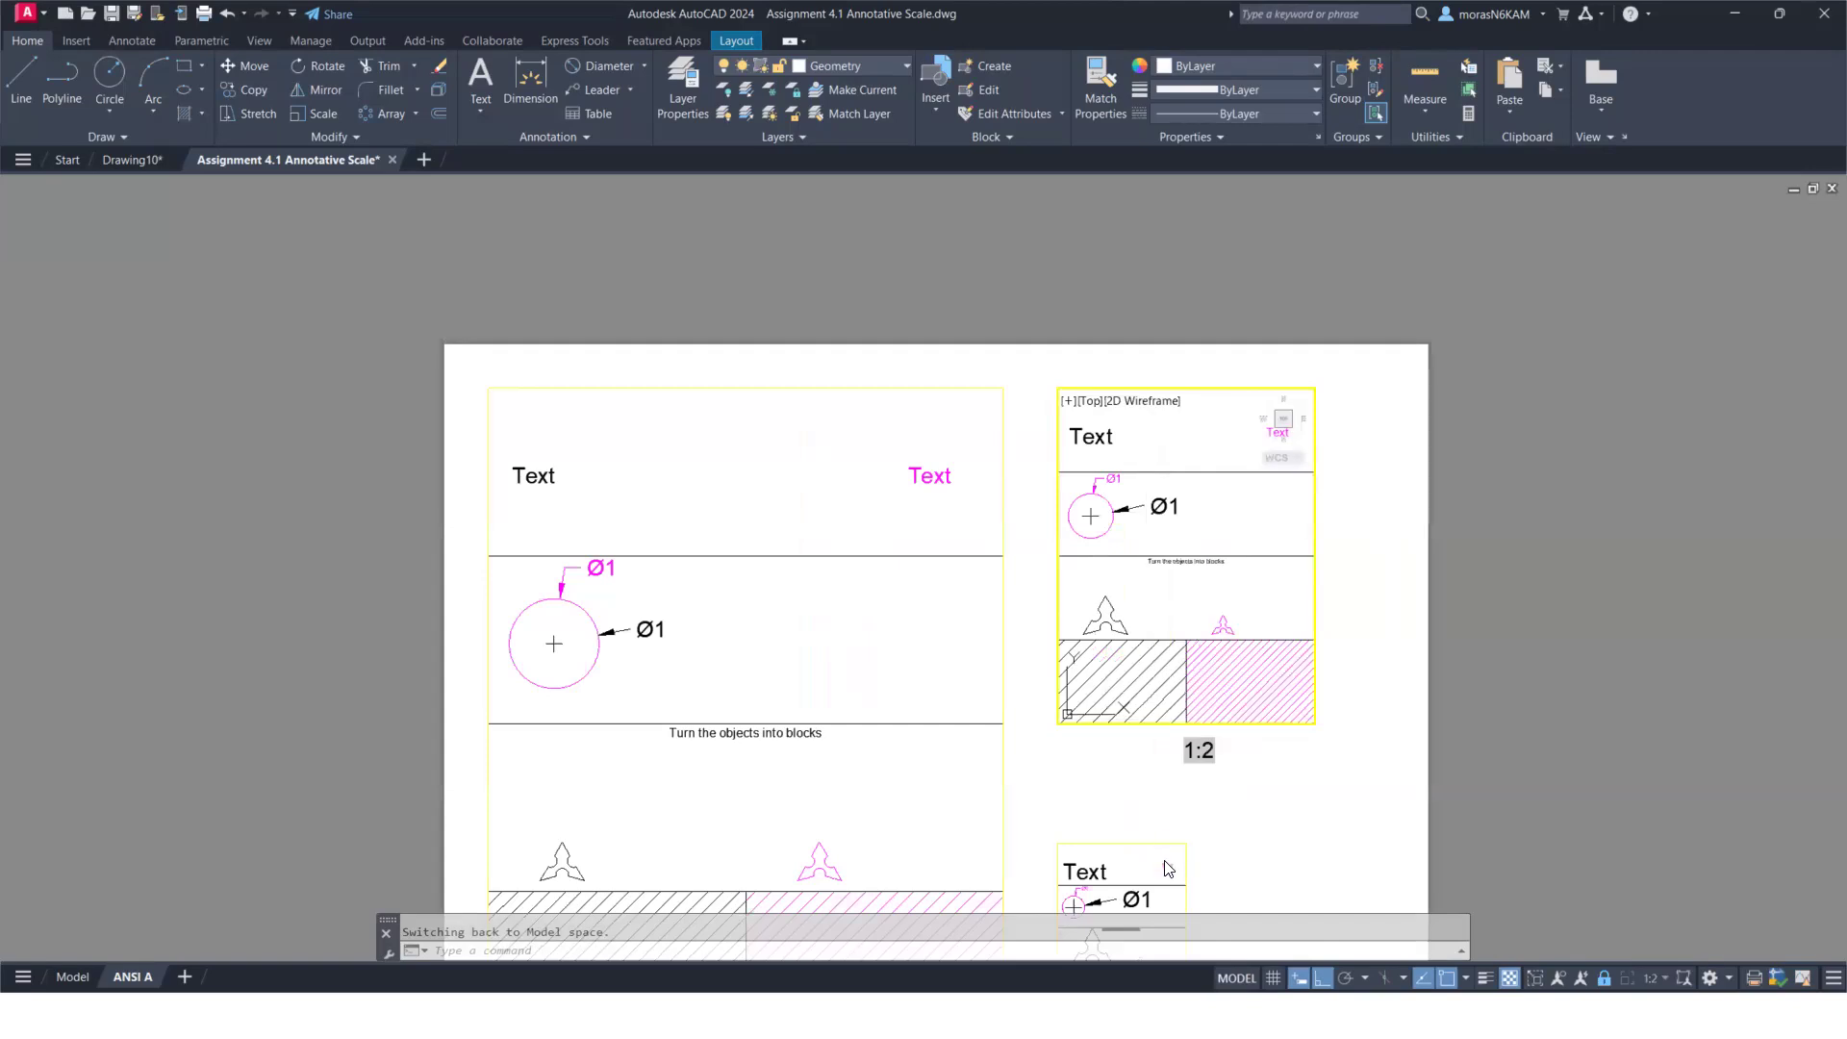
{"action": "middle_click_drag", "start_coordinate": [1162, 799], "coordinate": [1278, 548]}
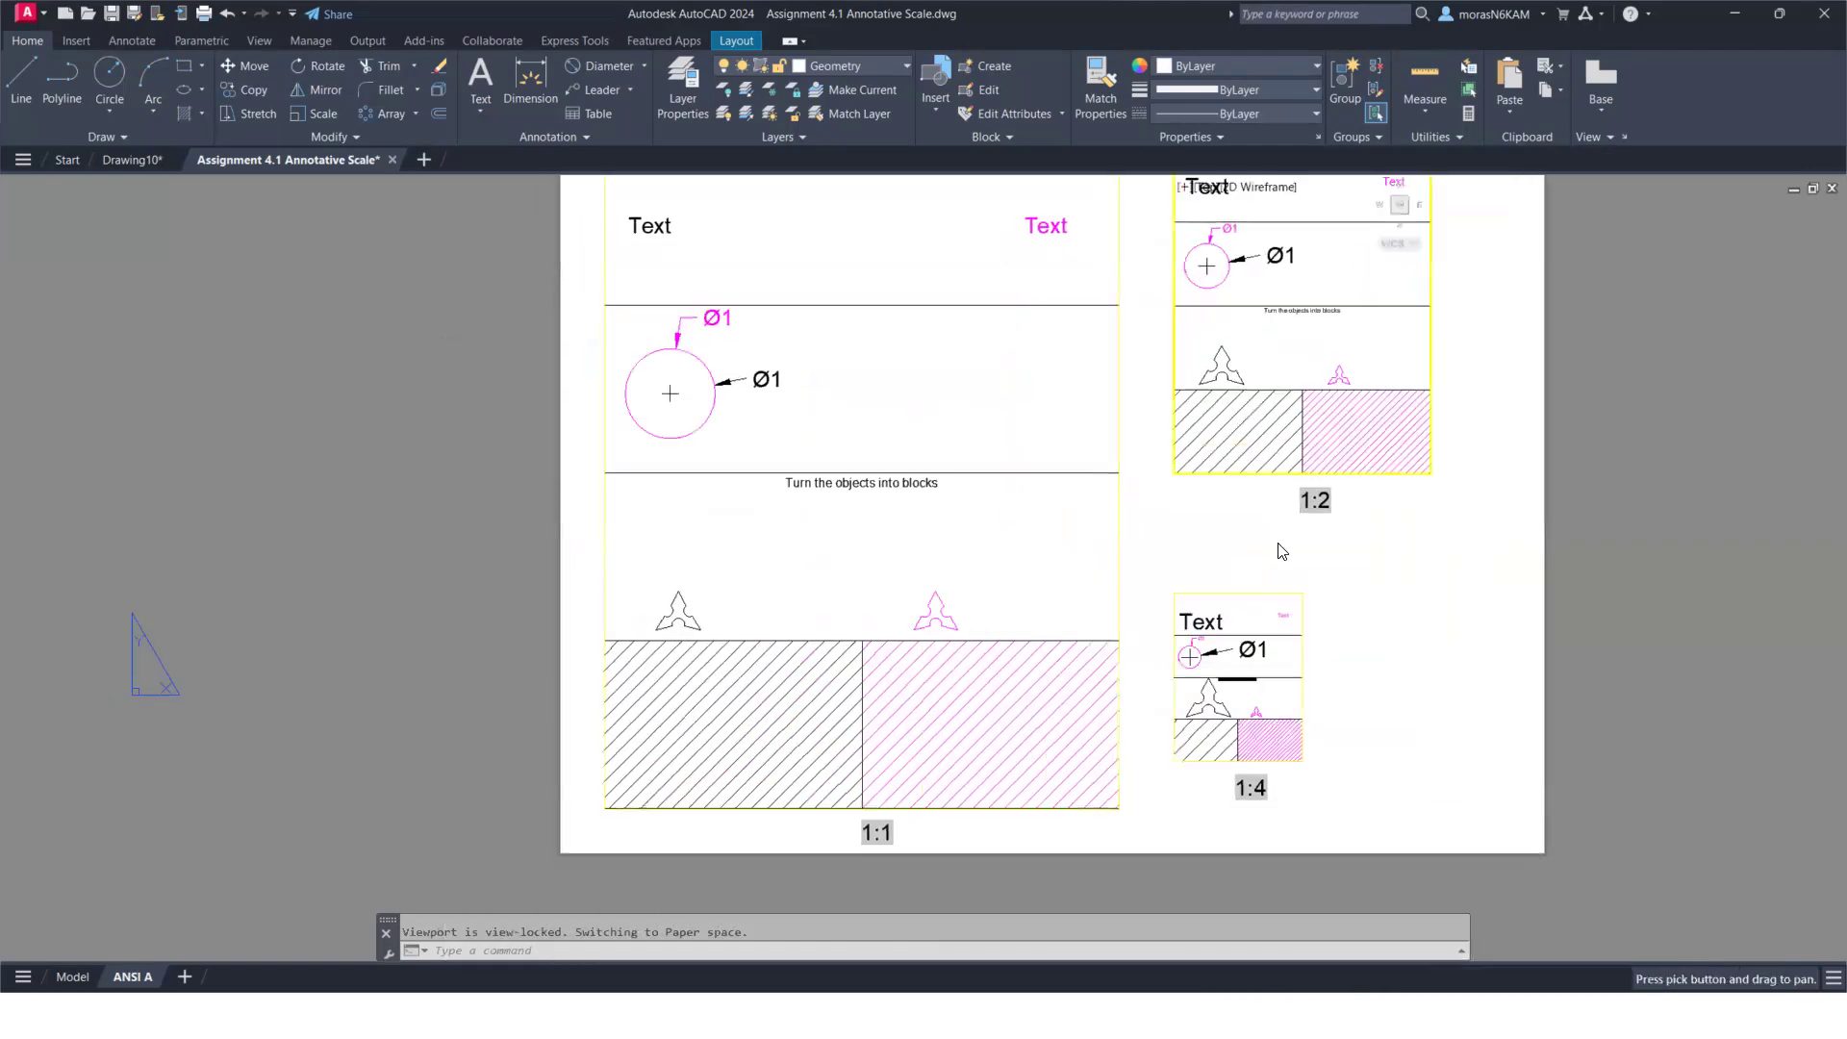
{"action": "scroll", "coordinate": [1214, 524], "scroll_direction": "up", "scroll_amount": 2}
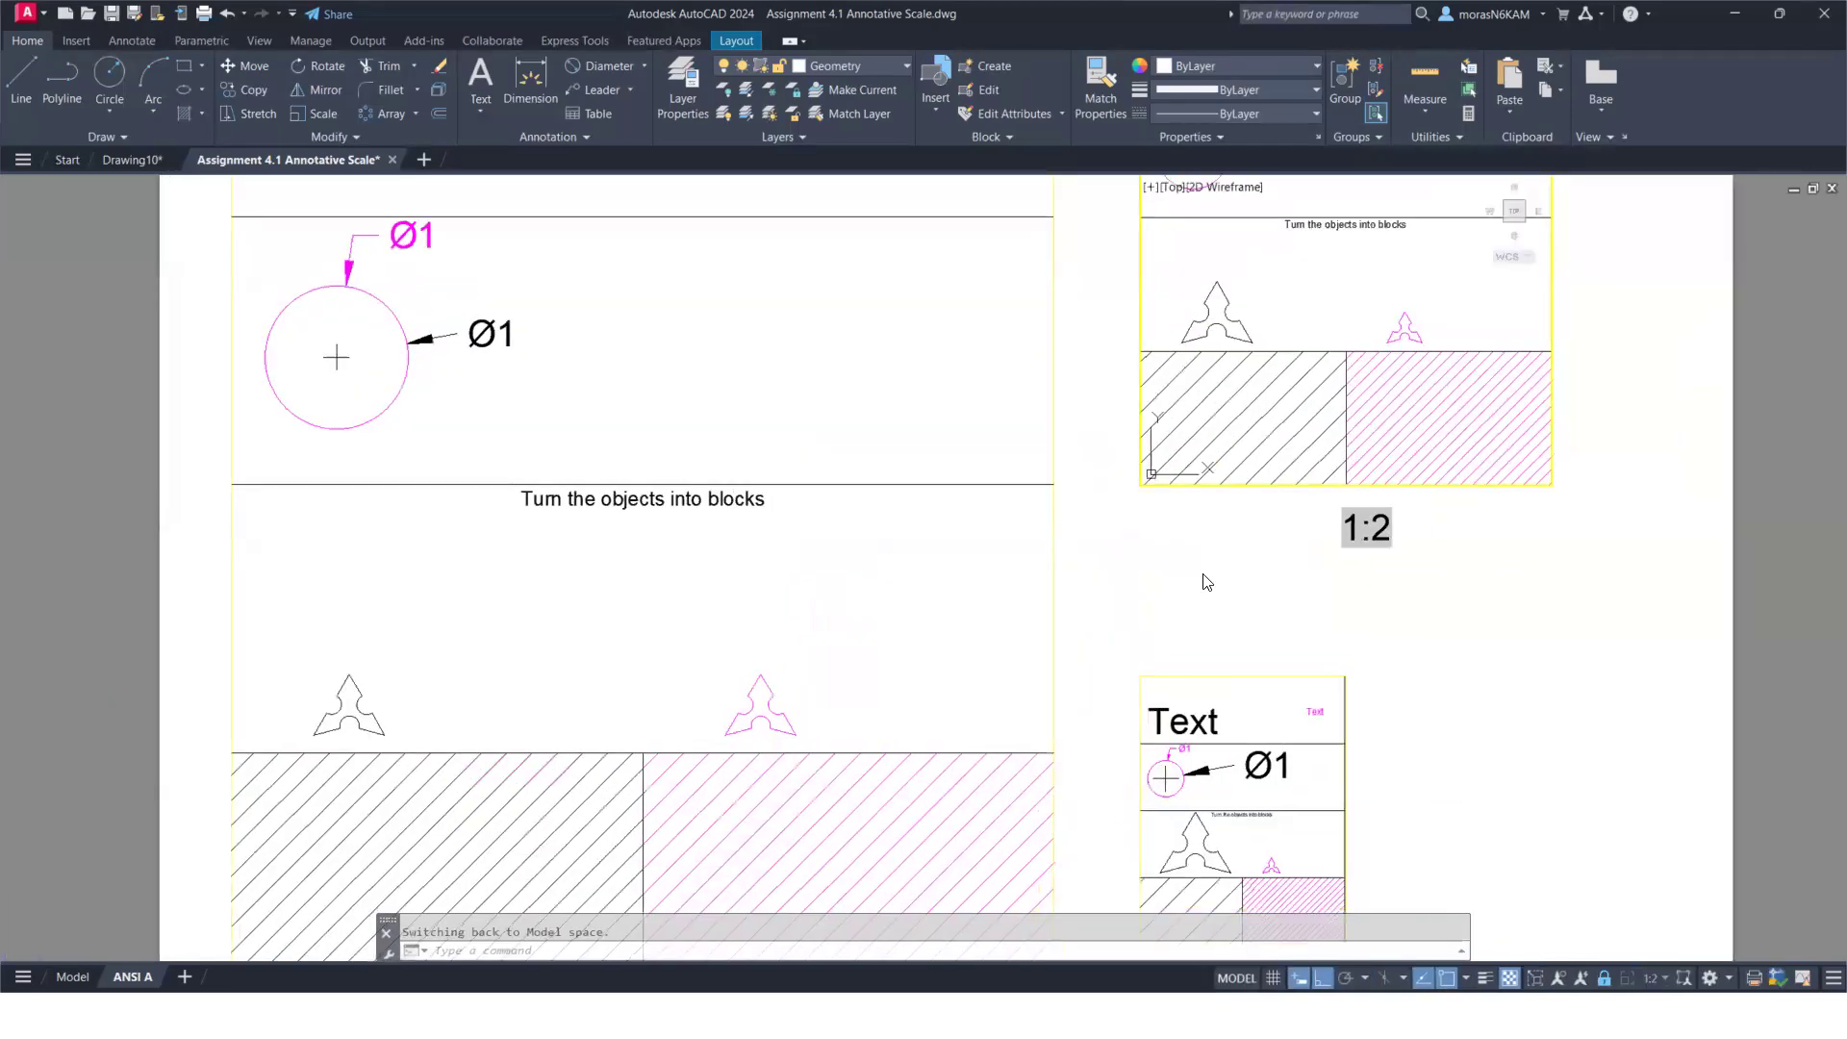
{"action": "scroll", "coordinate": [1194, 558], "scroll_direction": "down", "scroll_amount": 2}
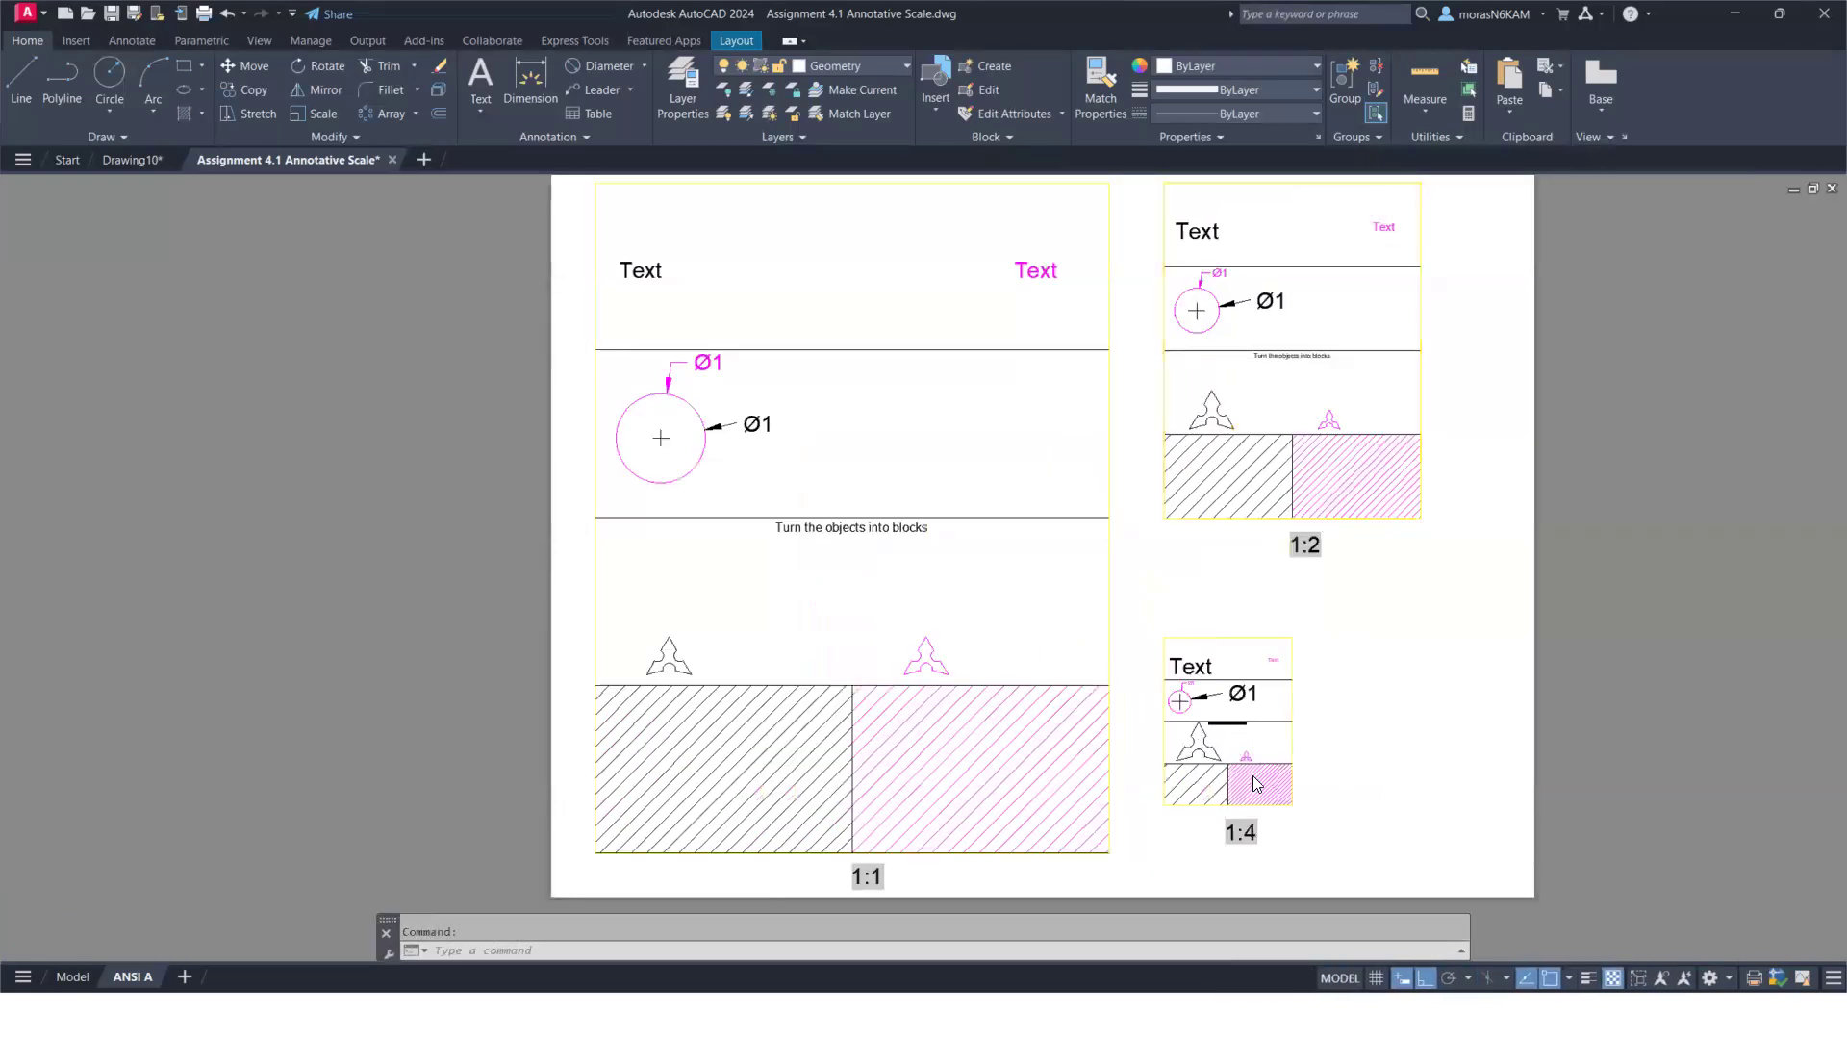
{"action": "scroll", "coordinate": [1254, 764], "scroll_direction": "down", "scroll_amount": 2}
{"action": "scroll", "coordinate": [1254, 764], "scroll_direction": "up", "scroll_amount": 2}
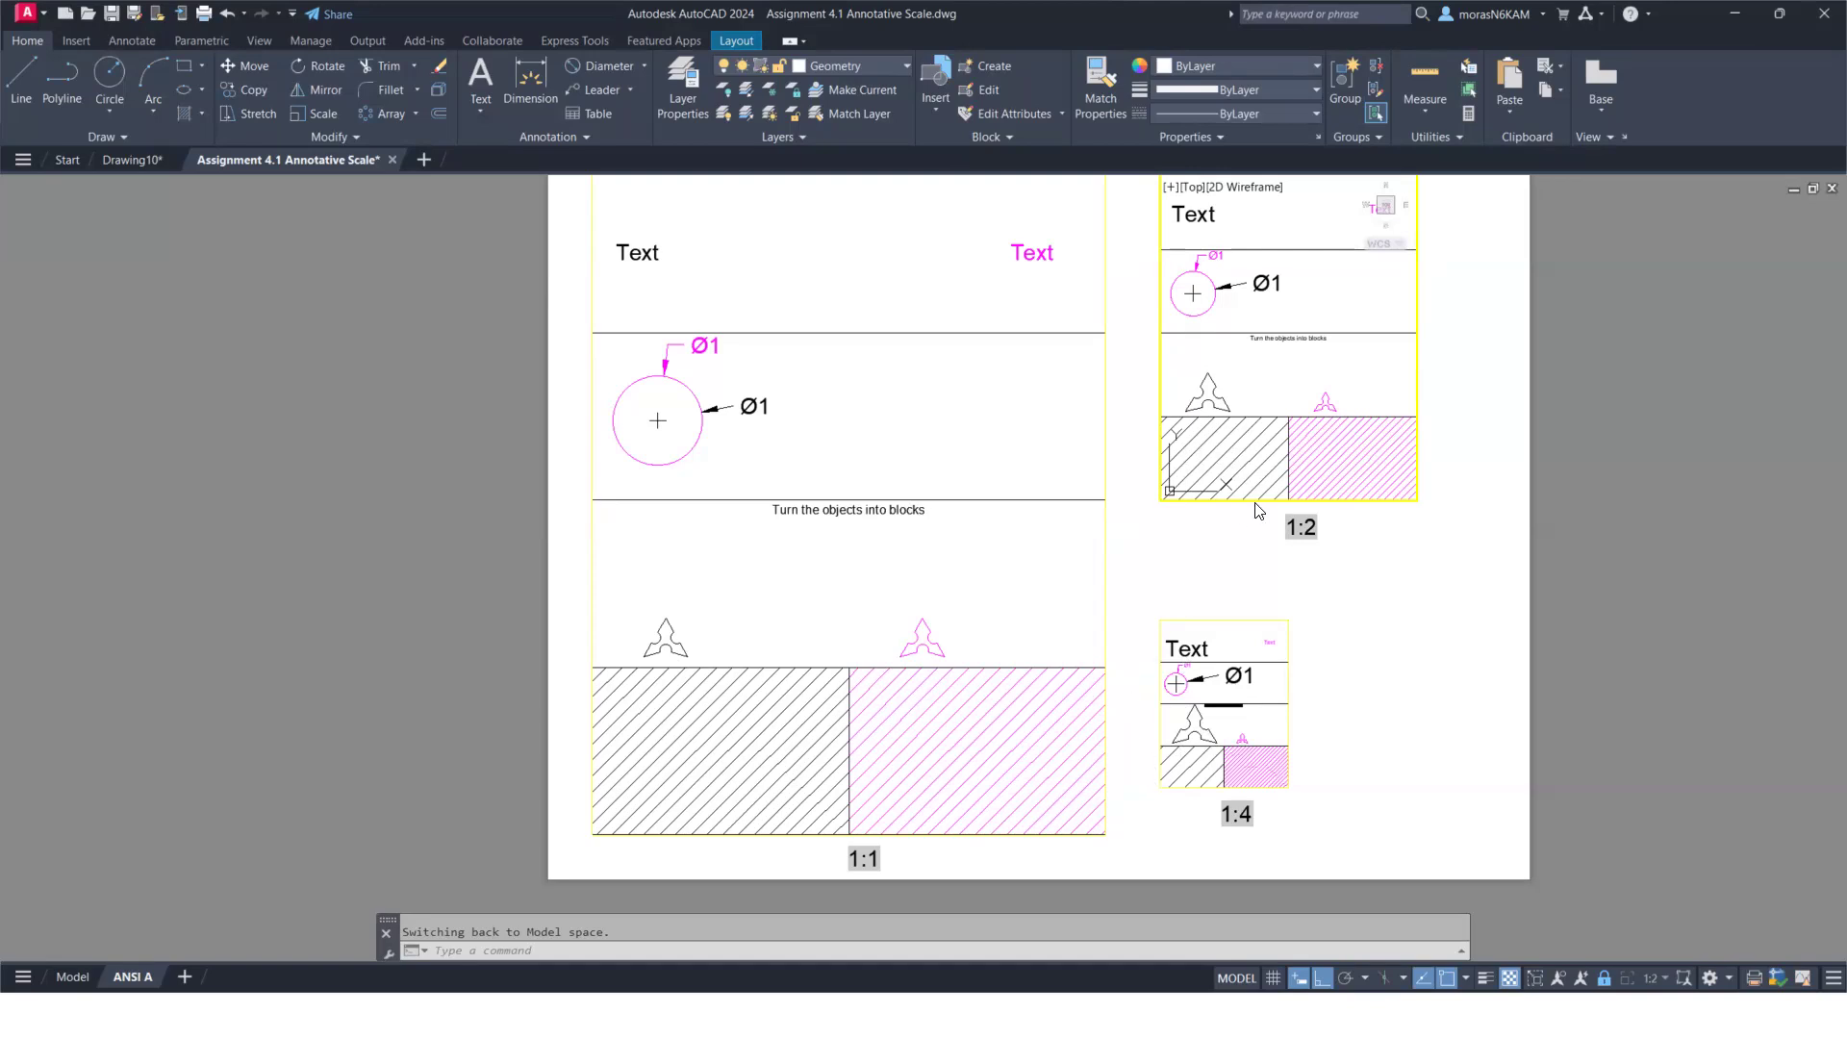
{"action": "scroll", "coordinate": [1256, 504], "scroll_direction": "down", "scroll_amount": 2}
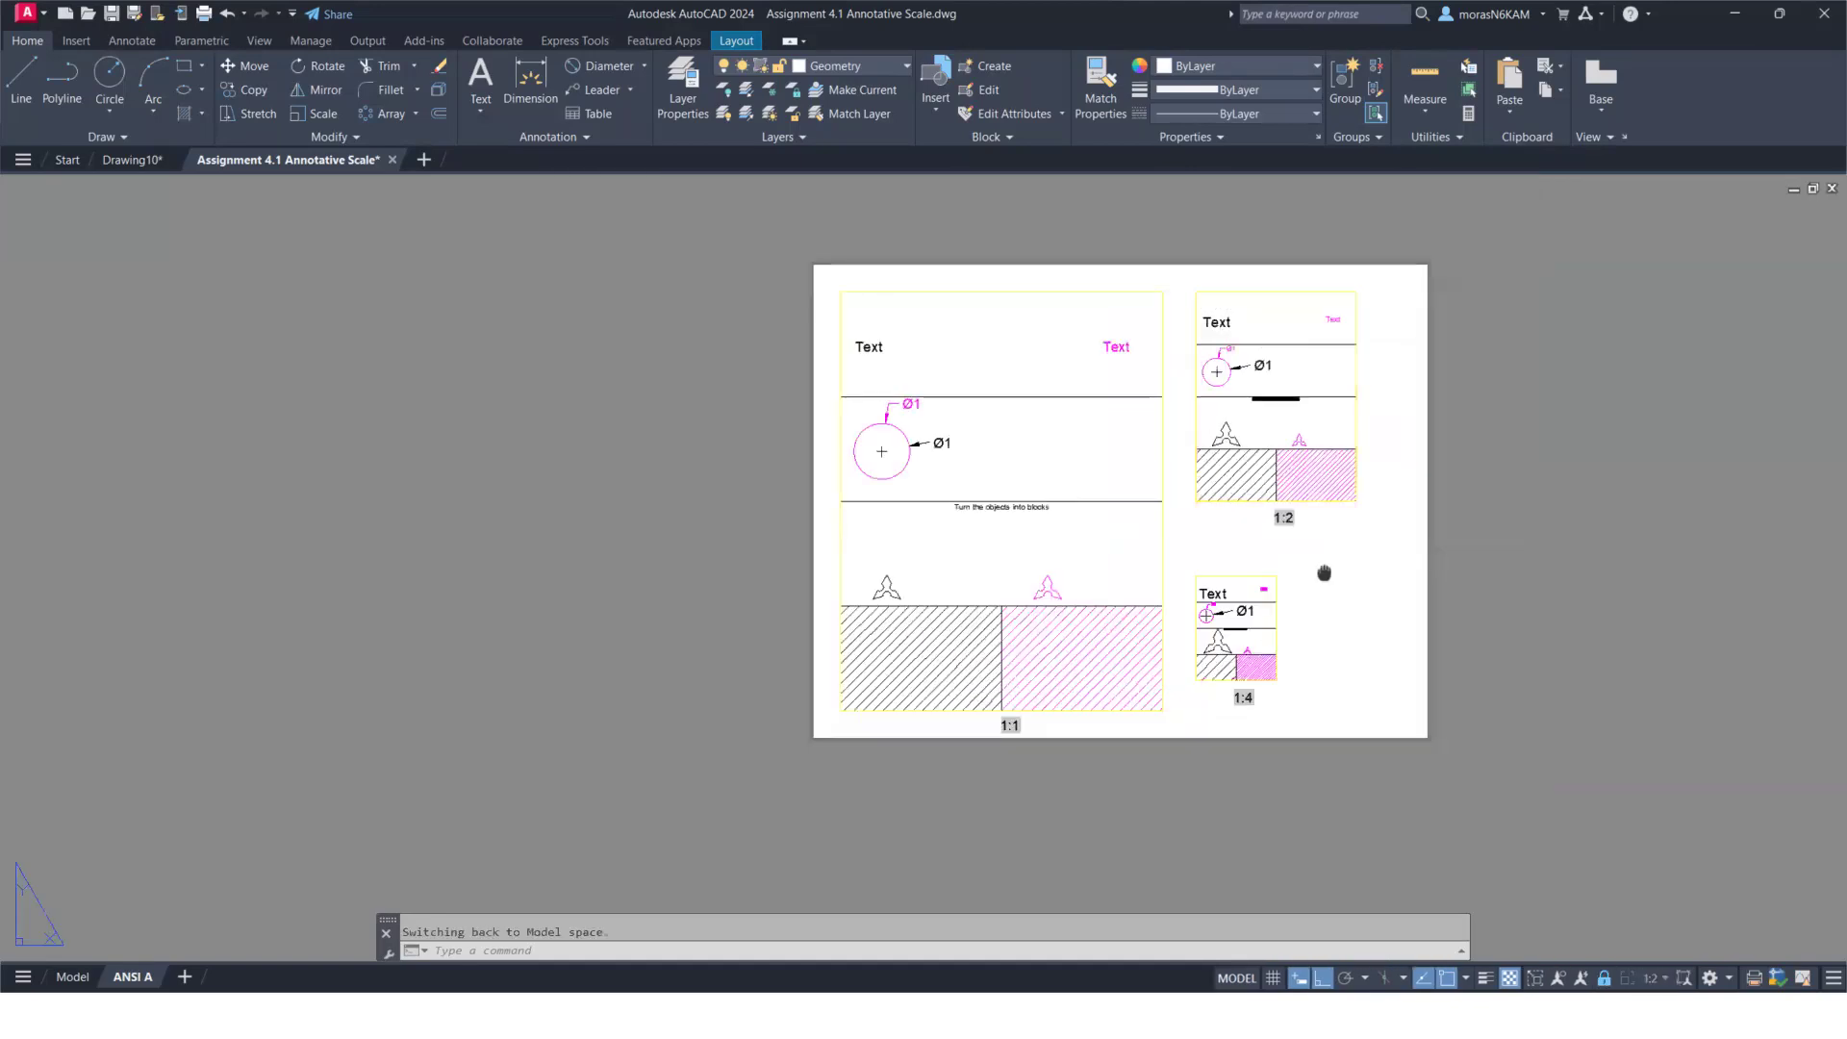
{"action": "middle_click_drag", "start_coordinate": [1376, 565], "coordinate": [1275, 614]}
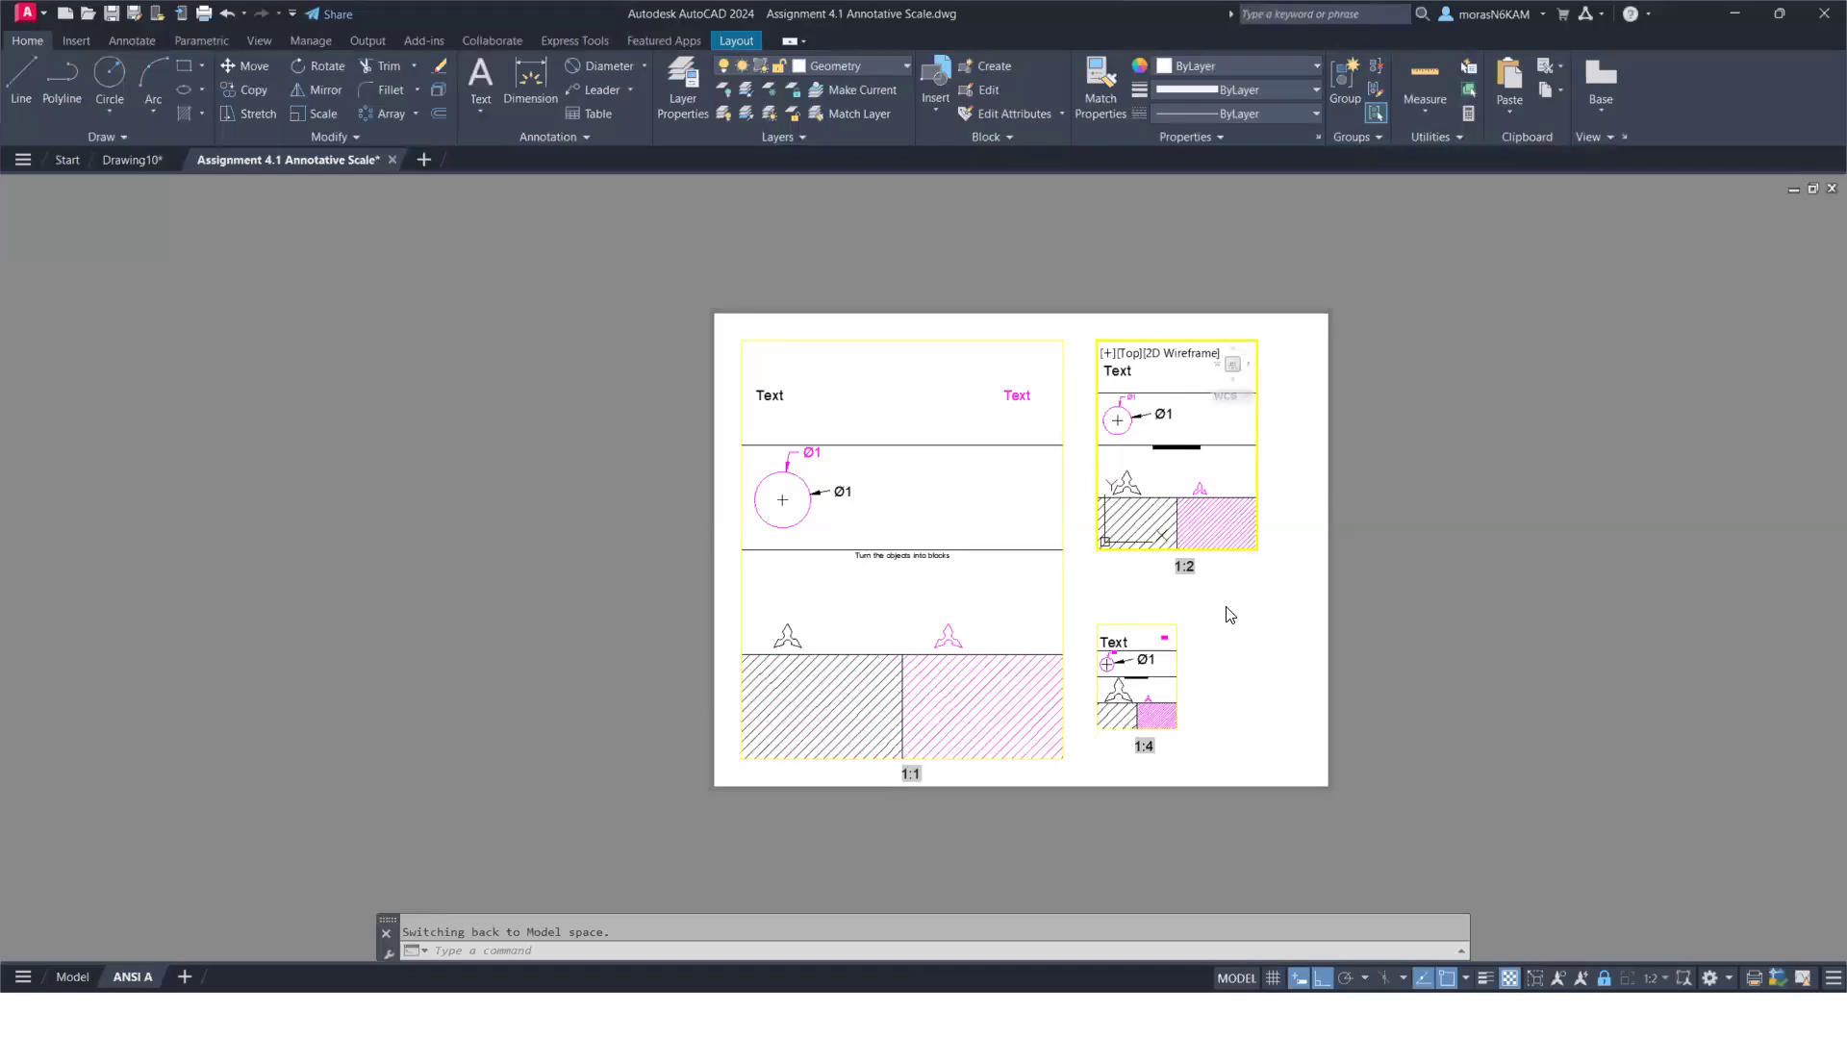
{"action": "scroll", "coordinate": [1217, 644], "scroll_direction": "up", "scroll_amount": 4}
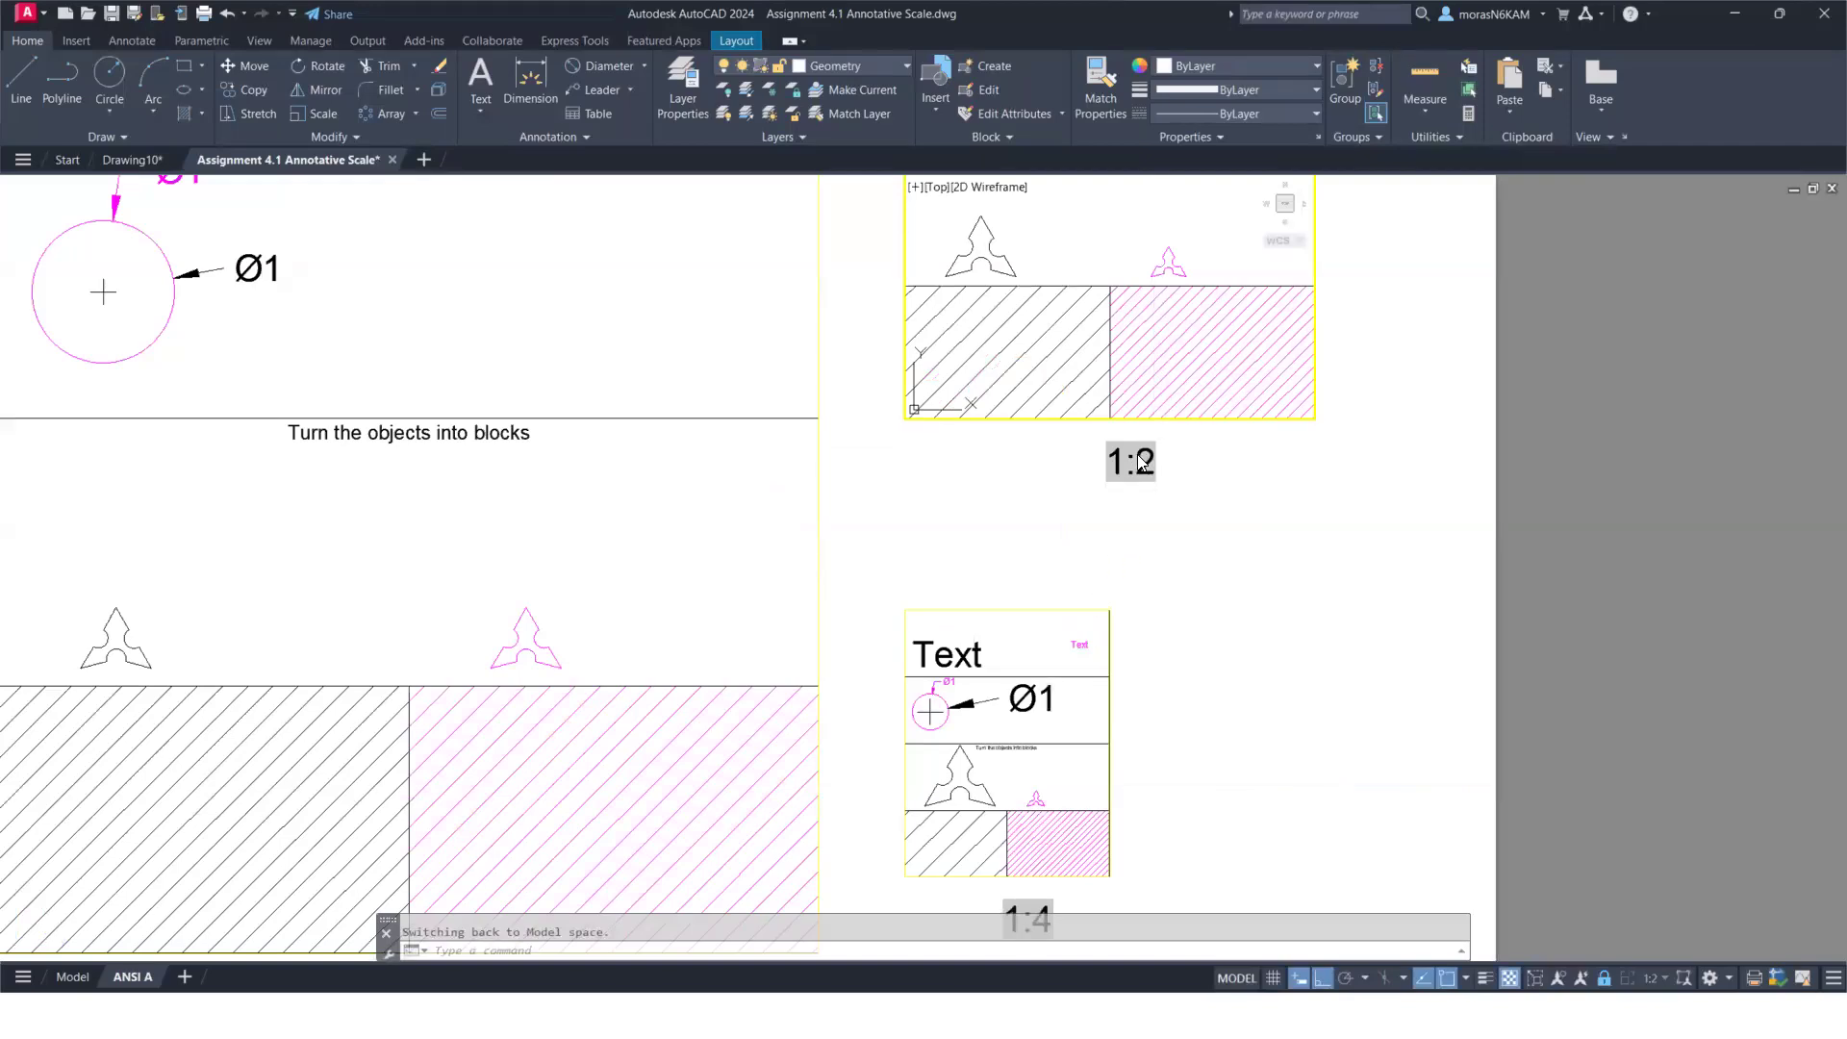
{"action": "scroll", "coordinate": [1137, 462], "scroll_direction": "down", "scroll_amount": 4}
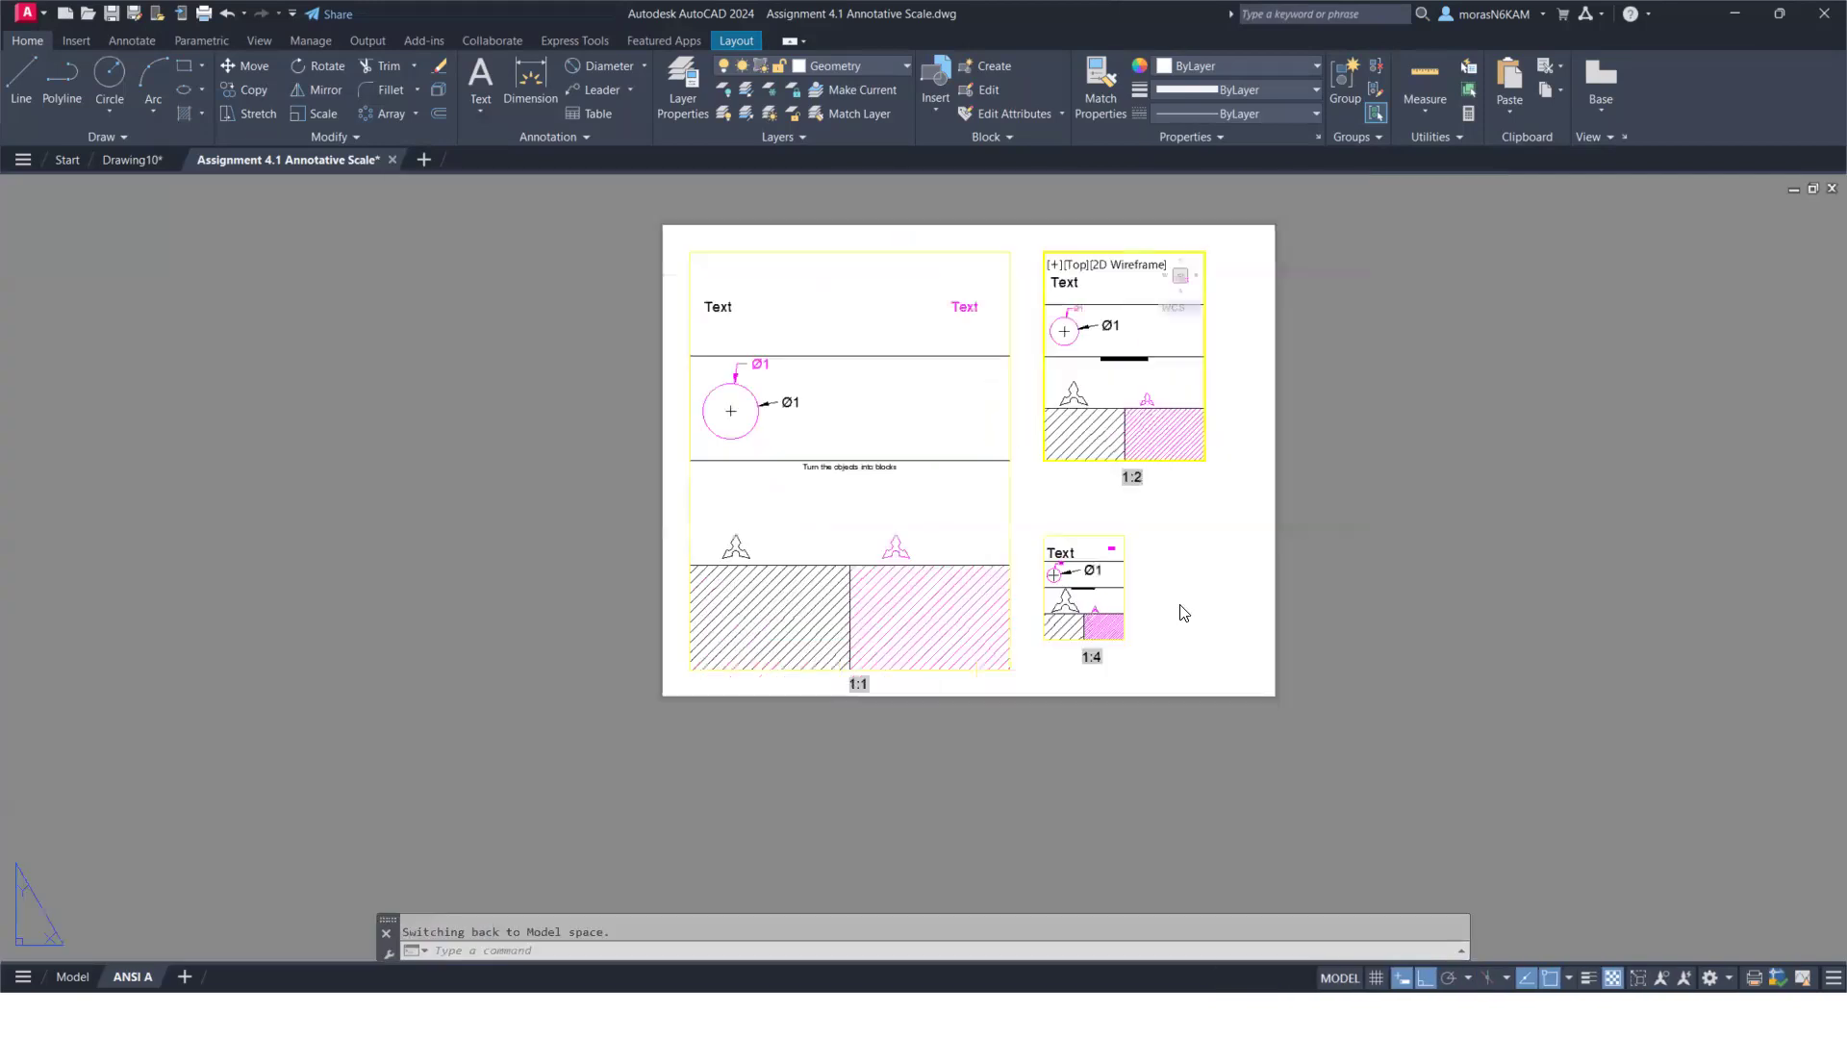
{"action": "left_click", "coordinate": [1004, 615]}
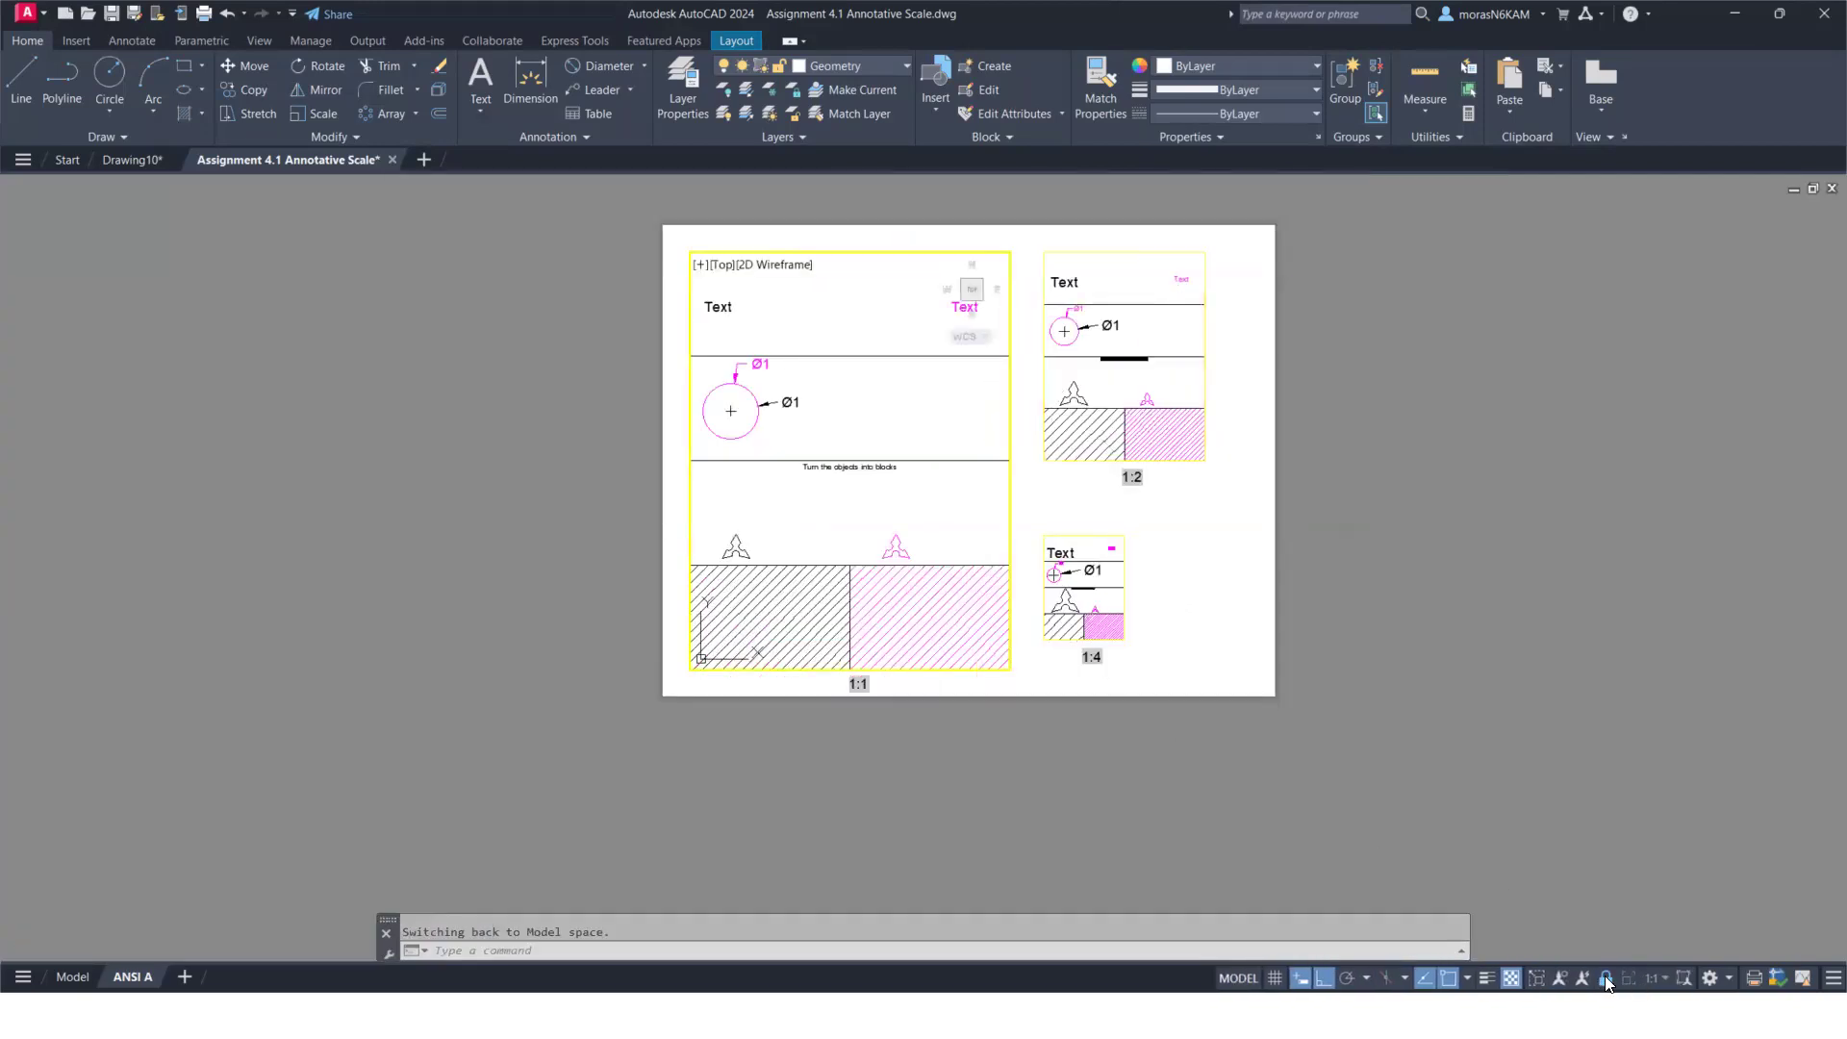
{"action": "left_click", "coordinate": [1659, 984]}
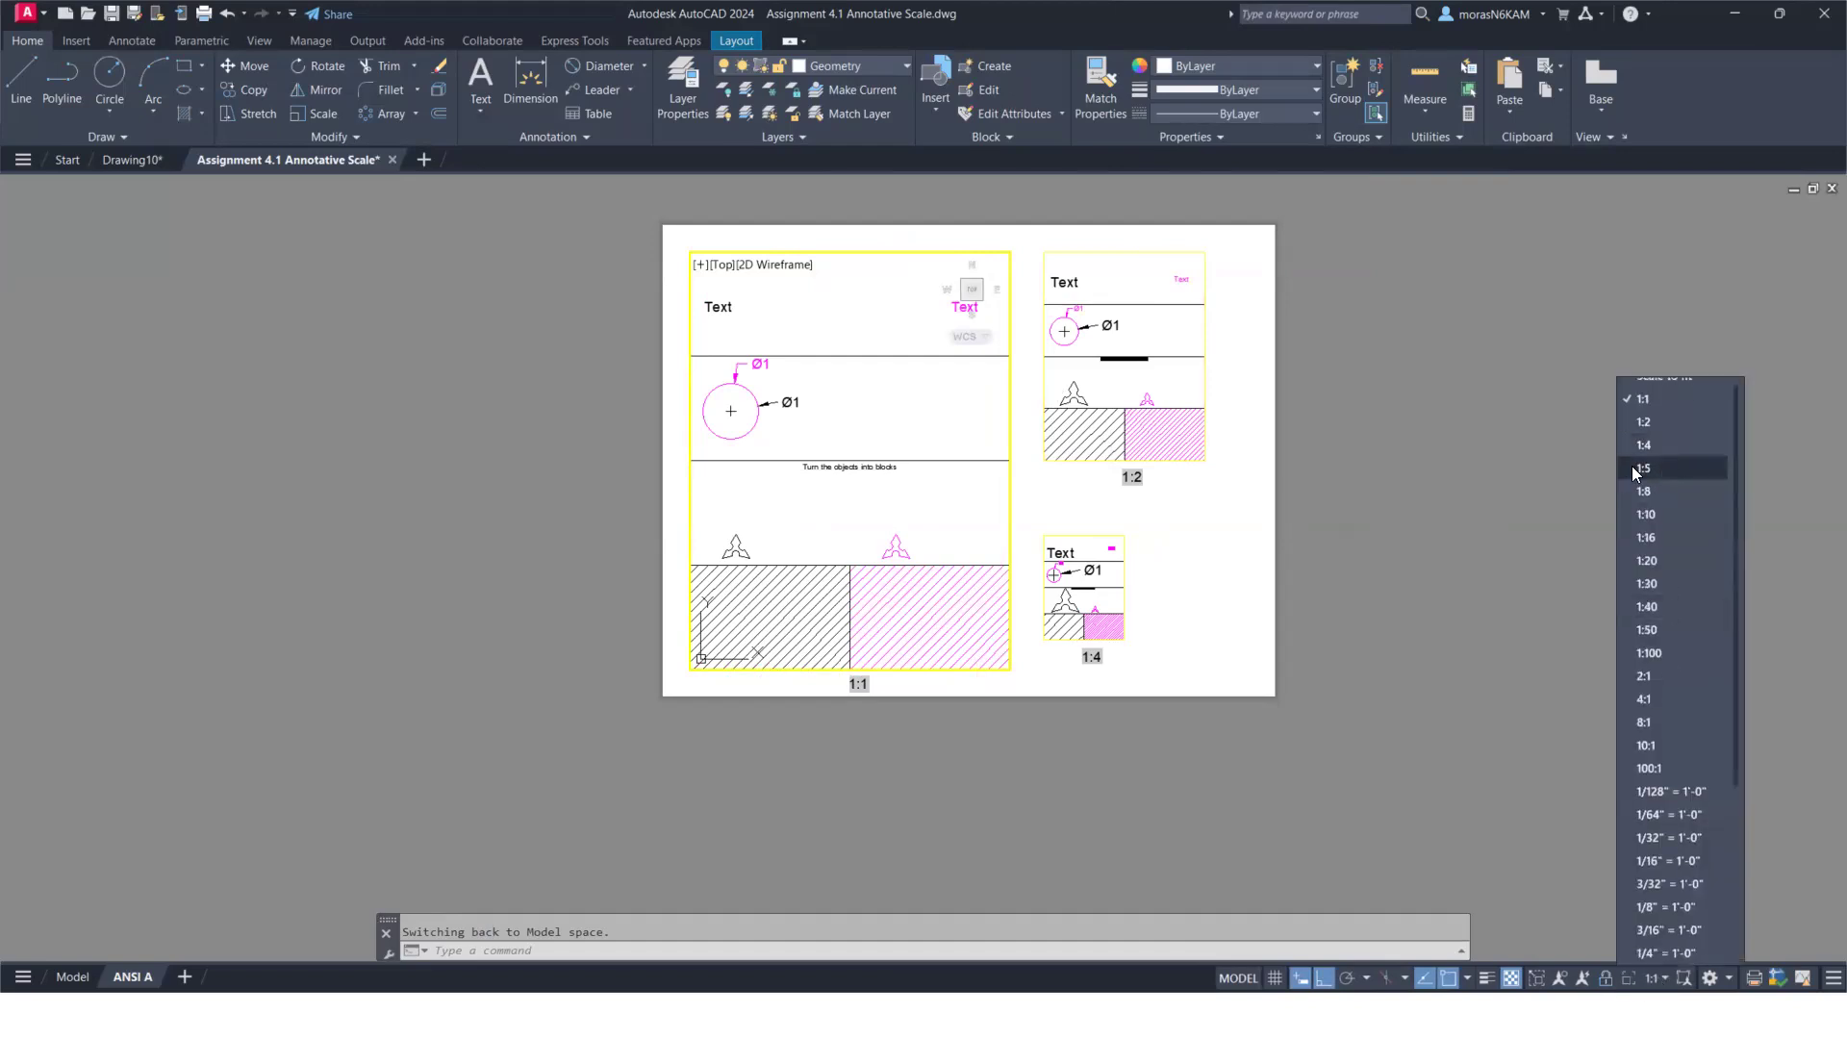
{"action": "left_click", "coordinate": [1414, 657]}
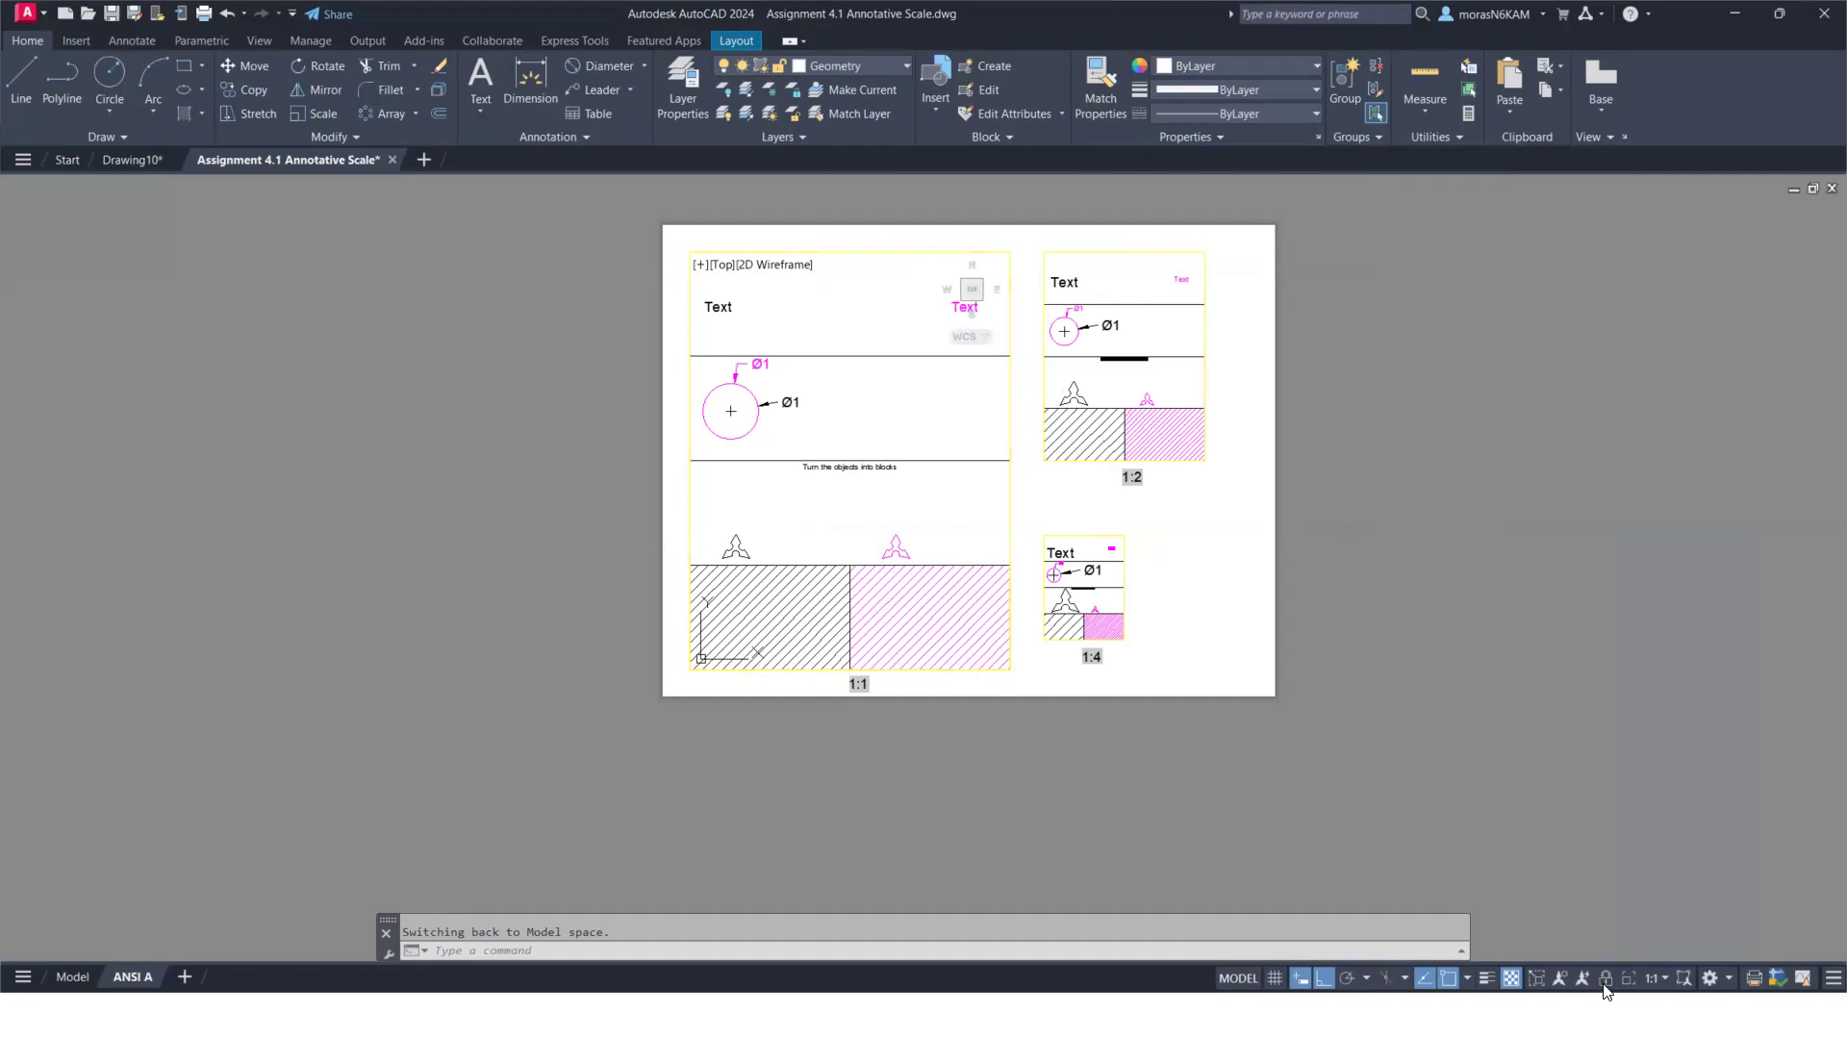
{"action": "double_click", "coordinate": [1006, 721]}
Copy the 1:1 viewport horizontally from its lower-left corner to a spot beside the 1:4 viewport
{"action": "left_click", "coordinate": [1009, 672]}
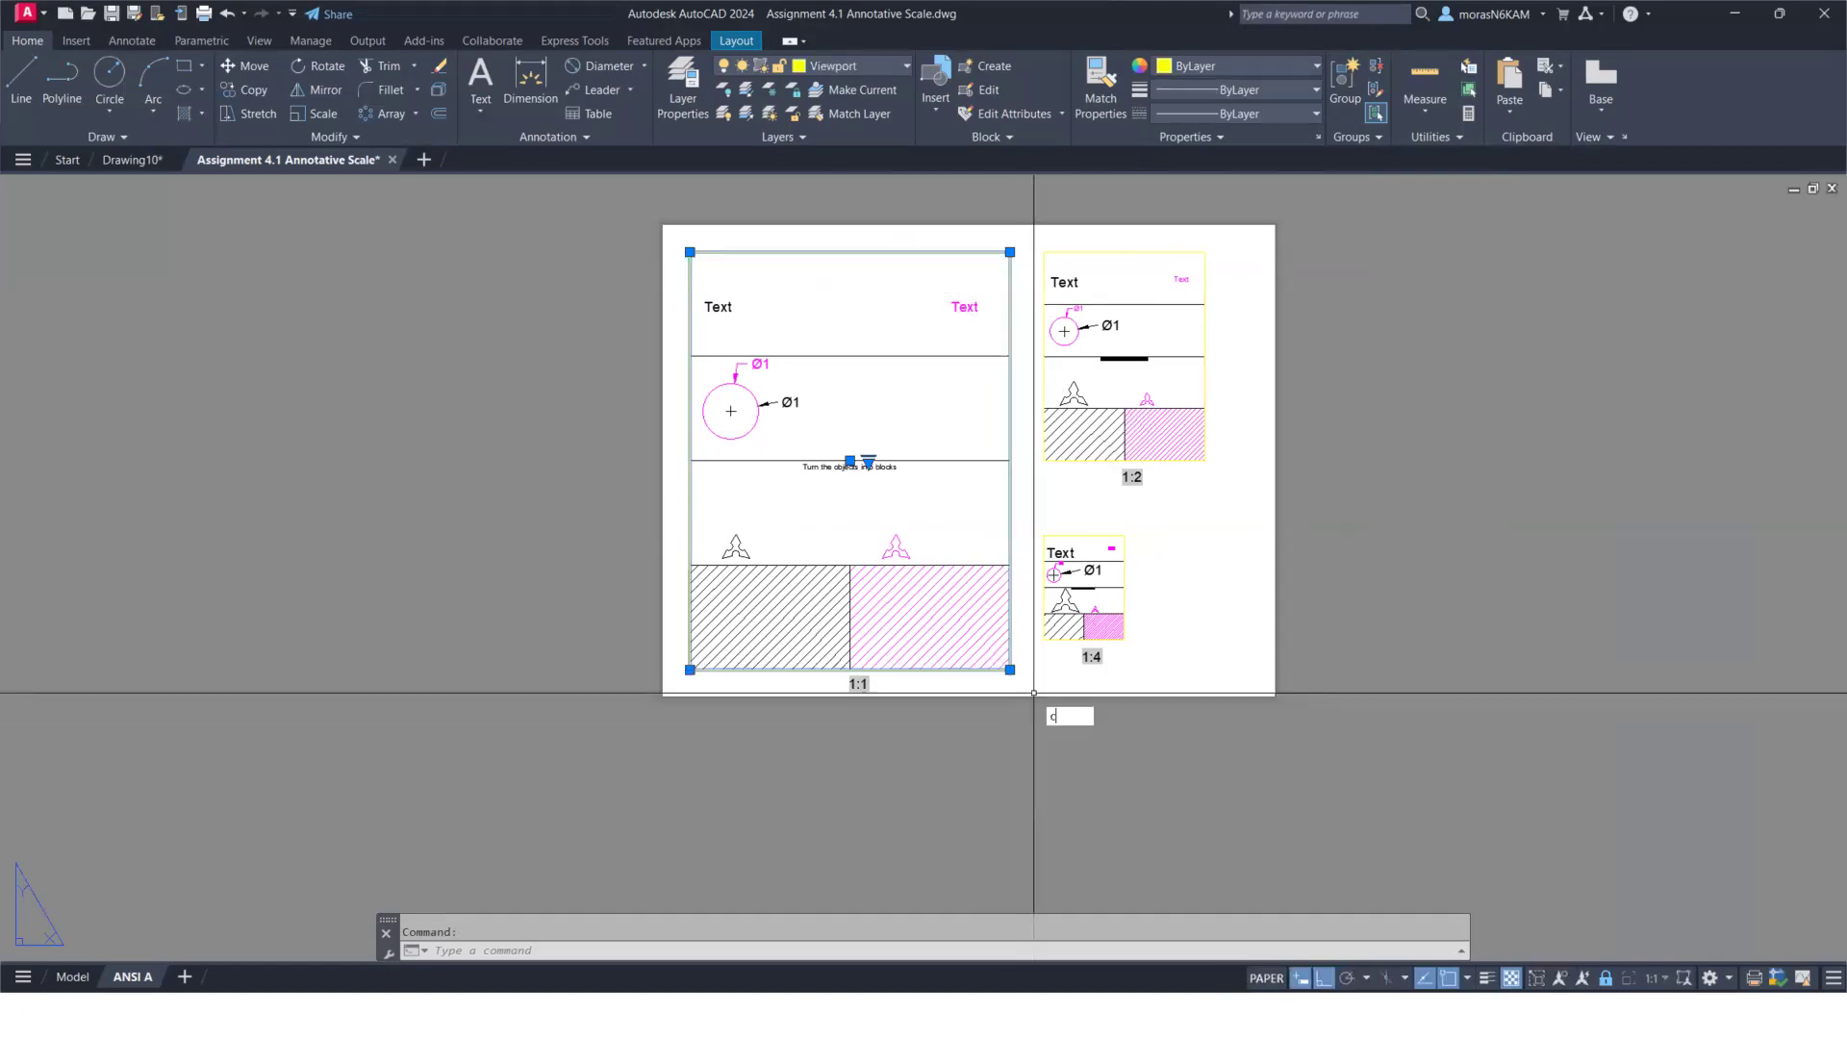
{"action": "type", "text": "co"}
{"action": "key", "text": "Return"}
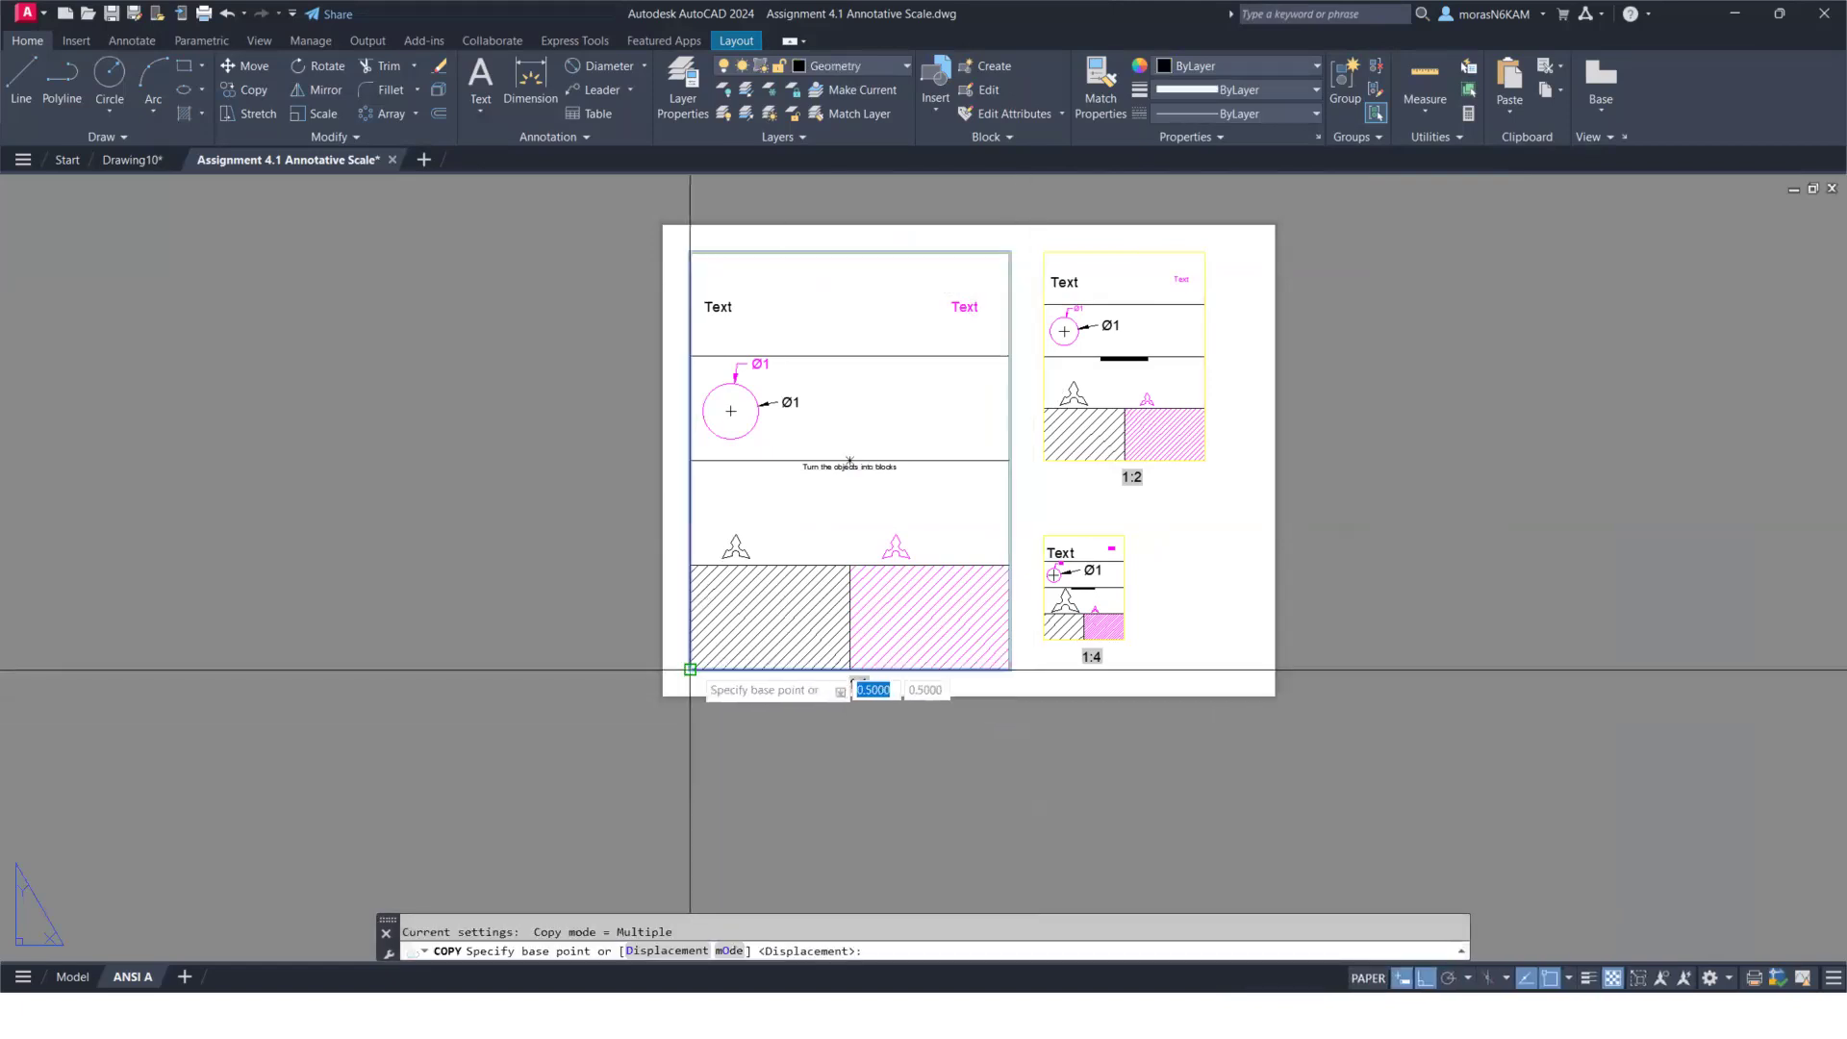
{"action": "left_click", "coordinate": [690, 668]}
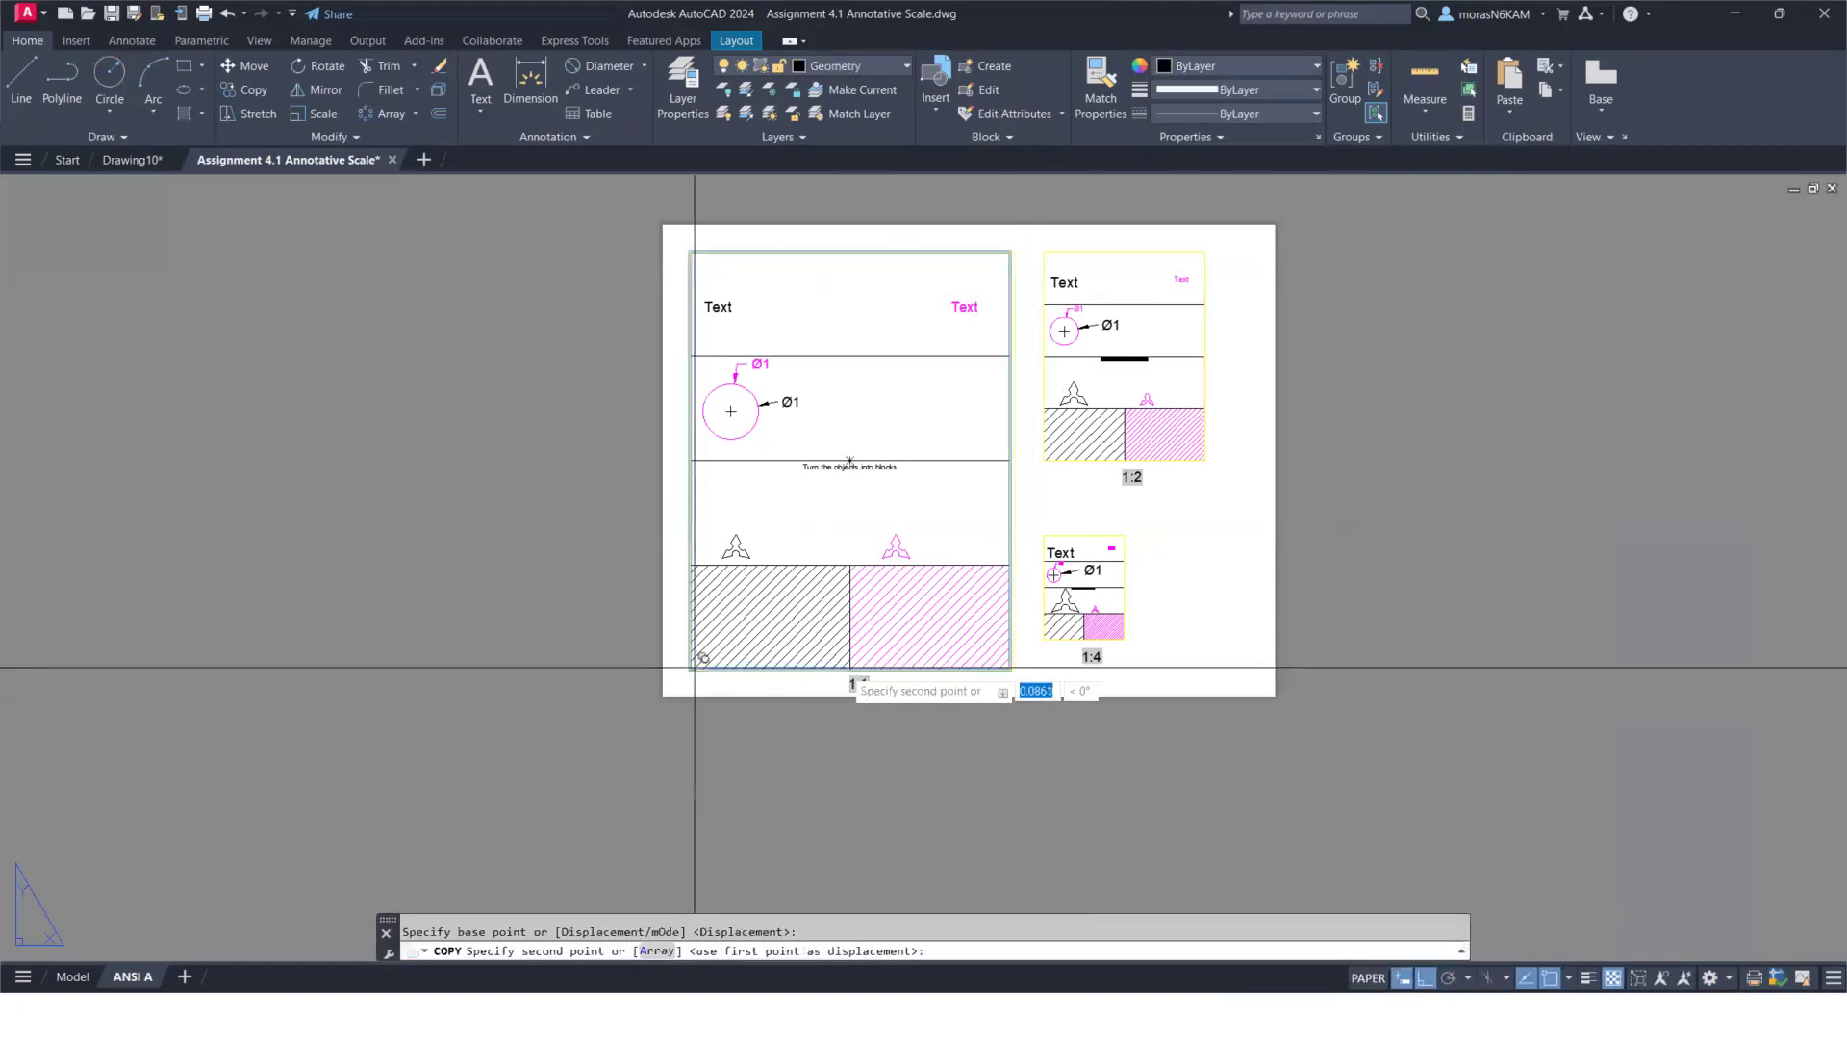
{"action": "left_click", "coordinate": [1166, 664]}
{"action": "key", "text": "Escape"}
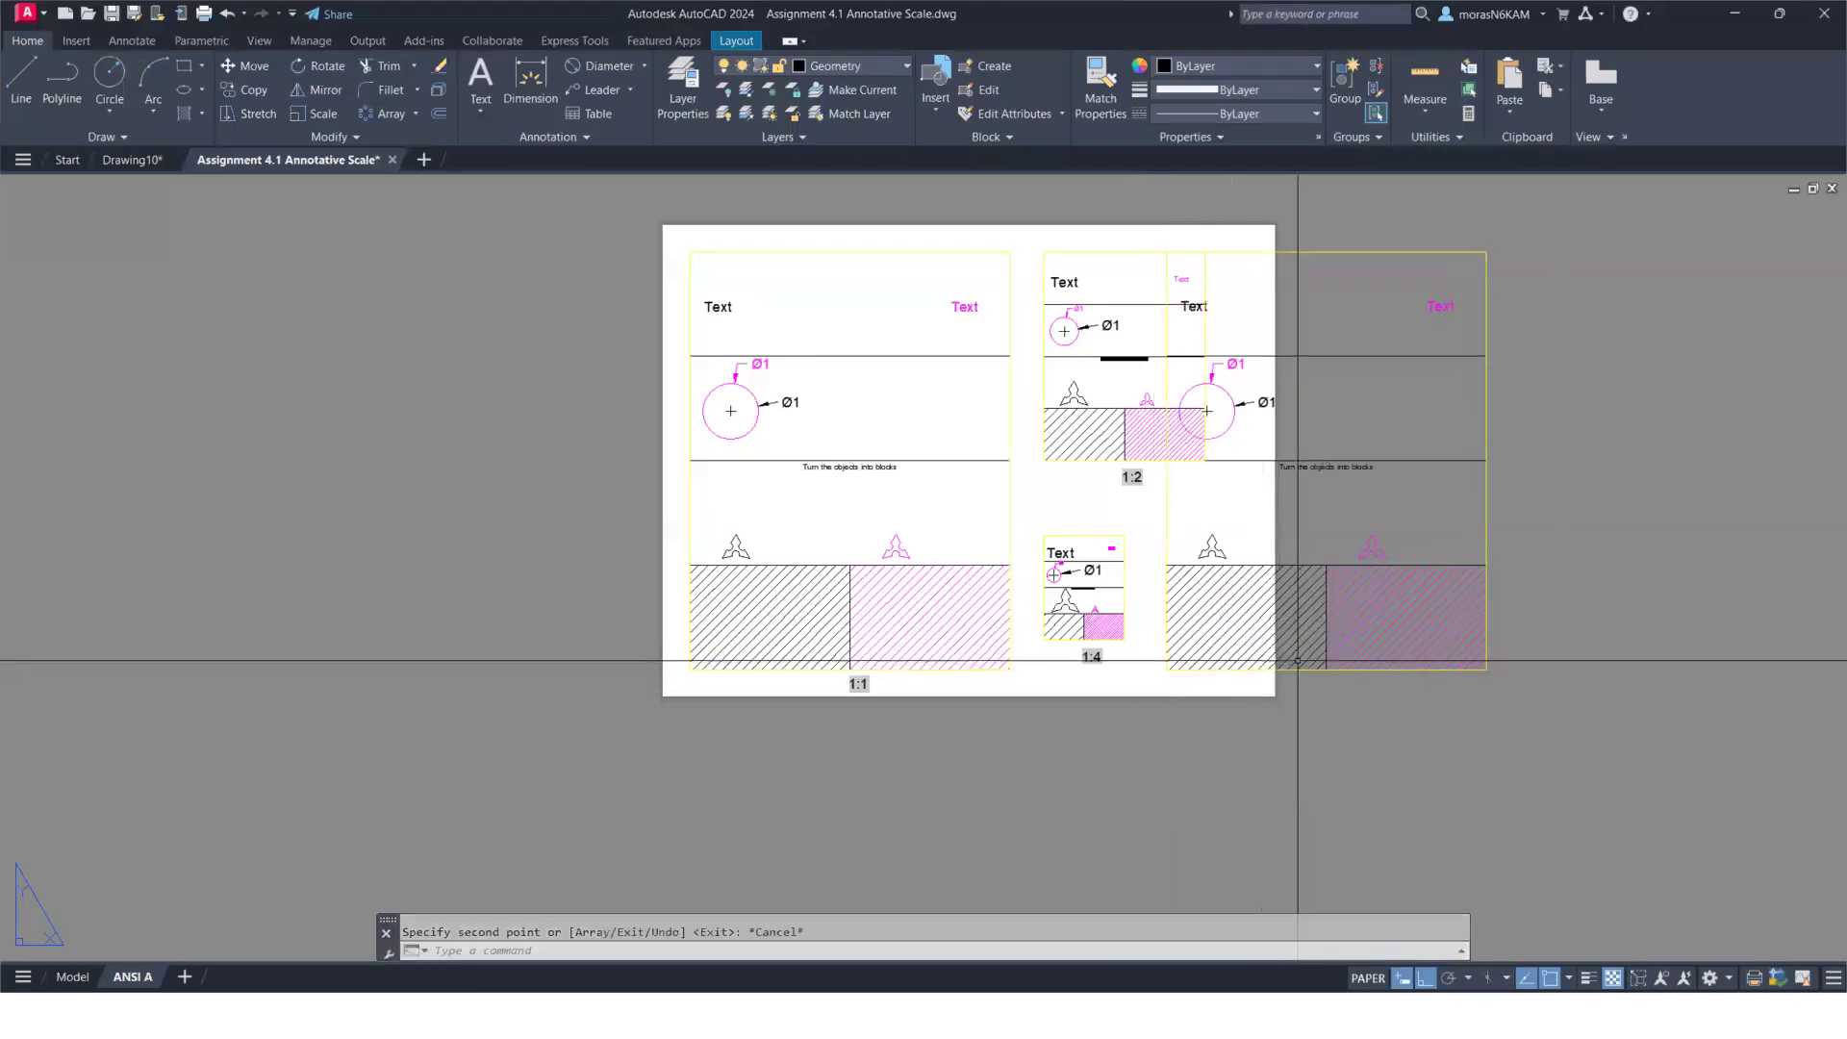
Scale the copied viewport by a factor of 1/5 about its lower-left corner
{"action": "left_click", "coordinate": [1484, 540]}
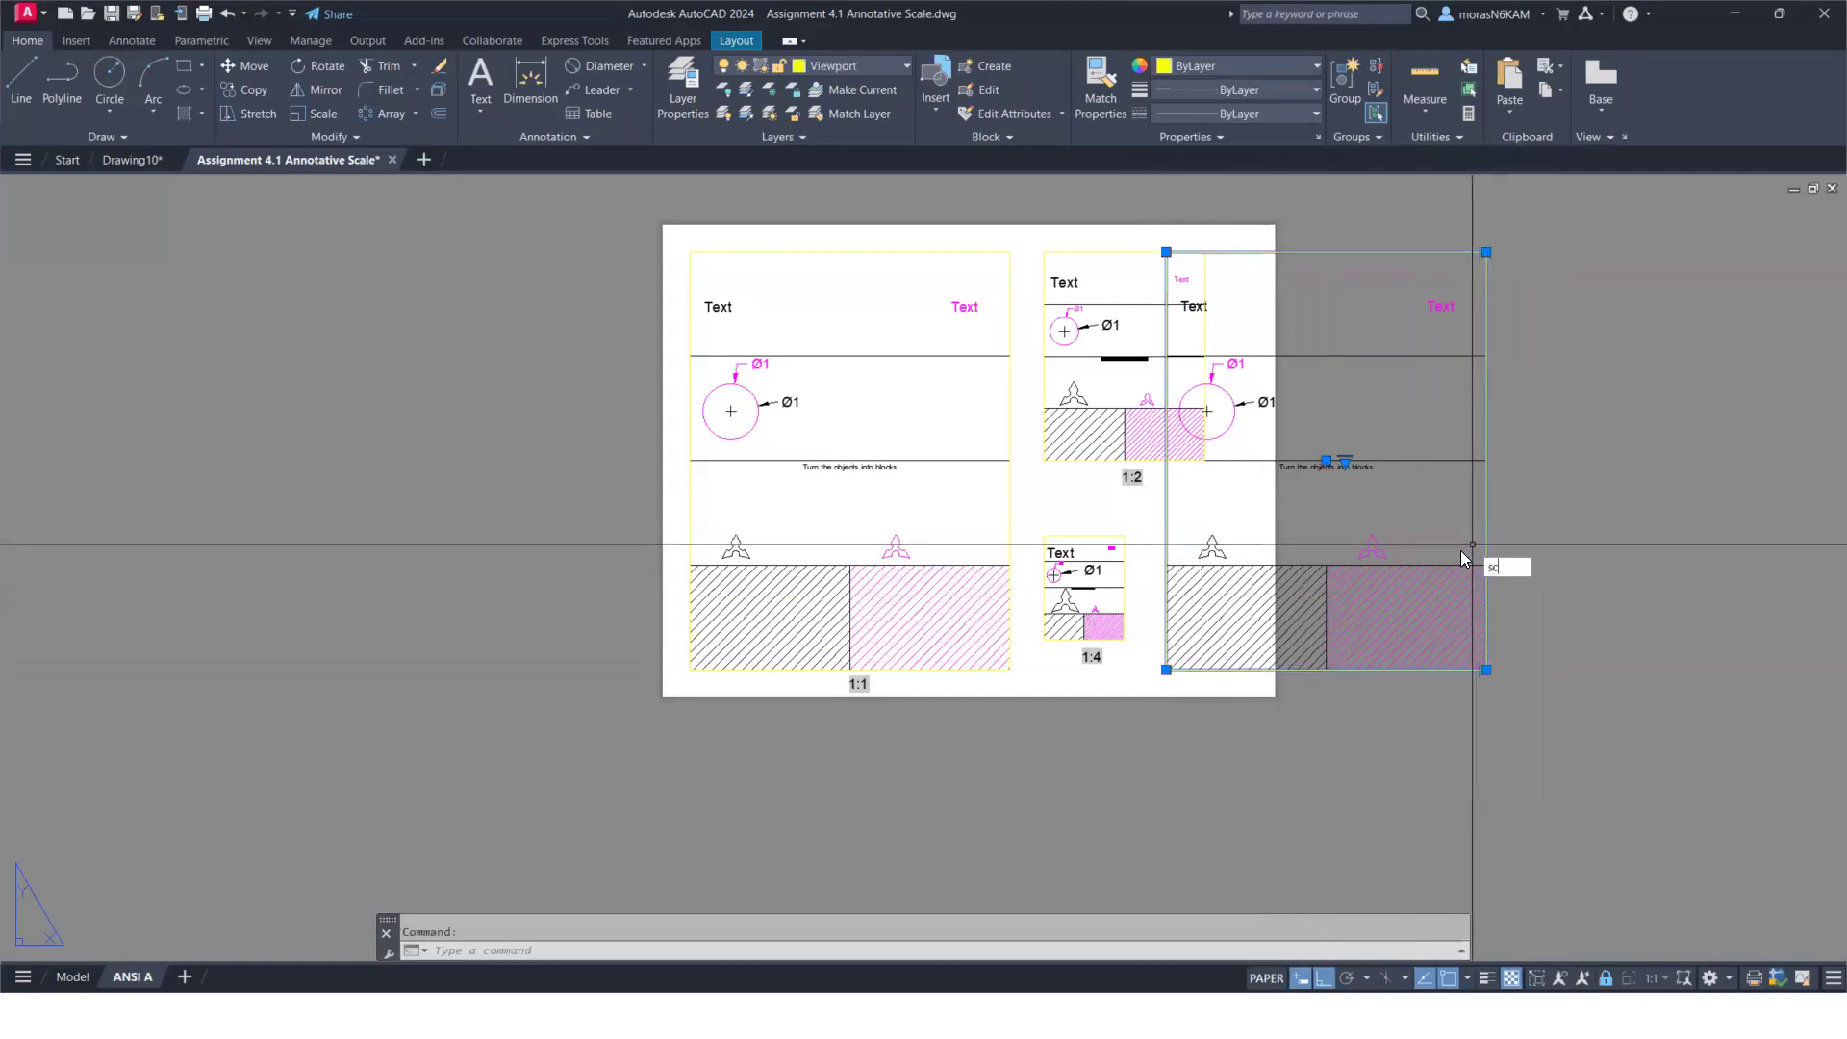
{"action": "key", "text": "Return"}
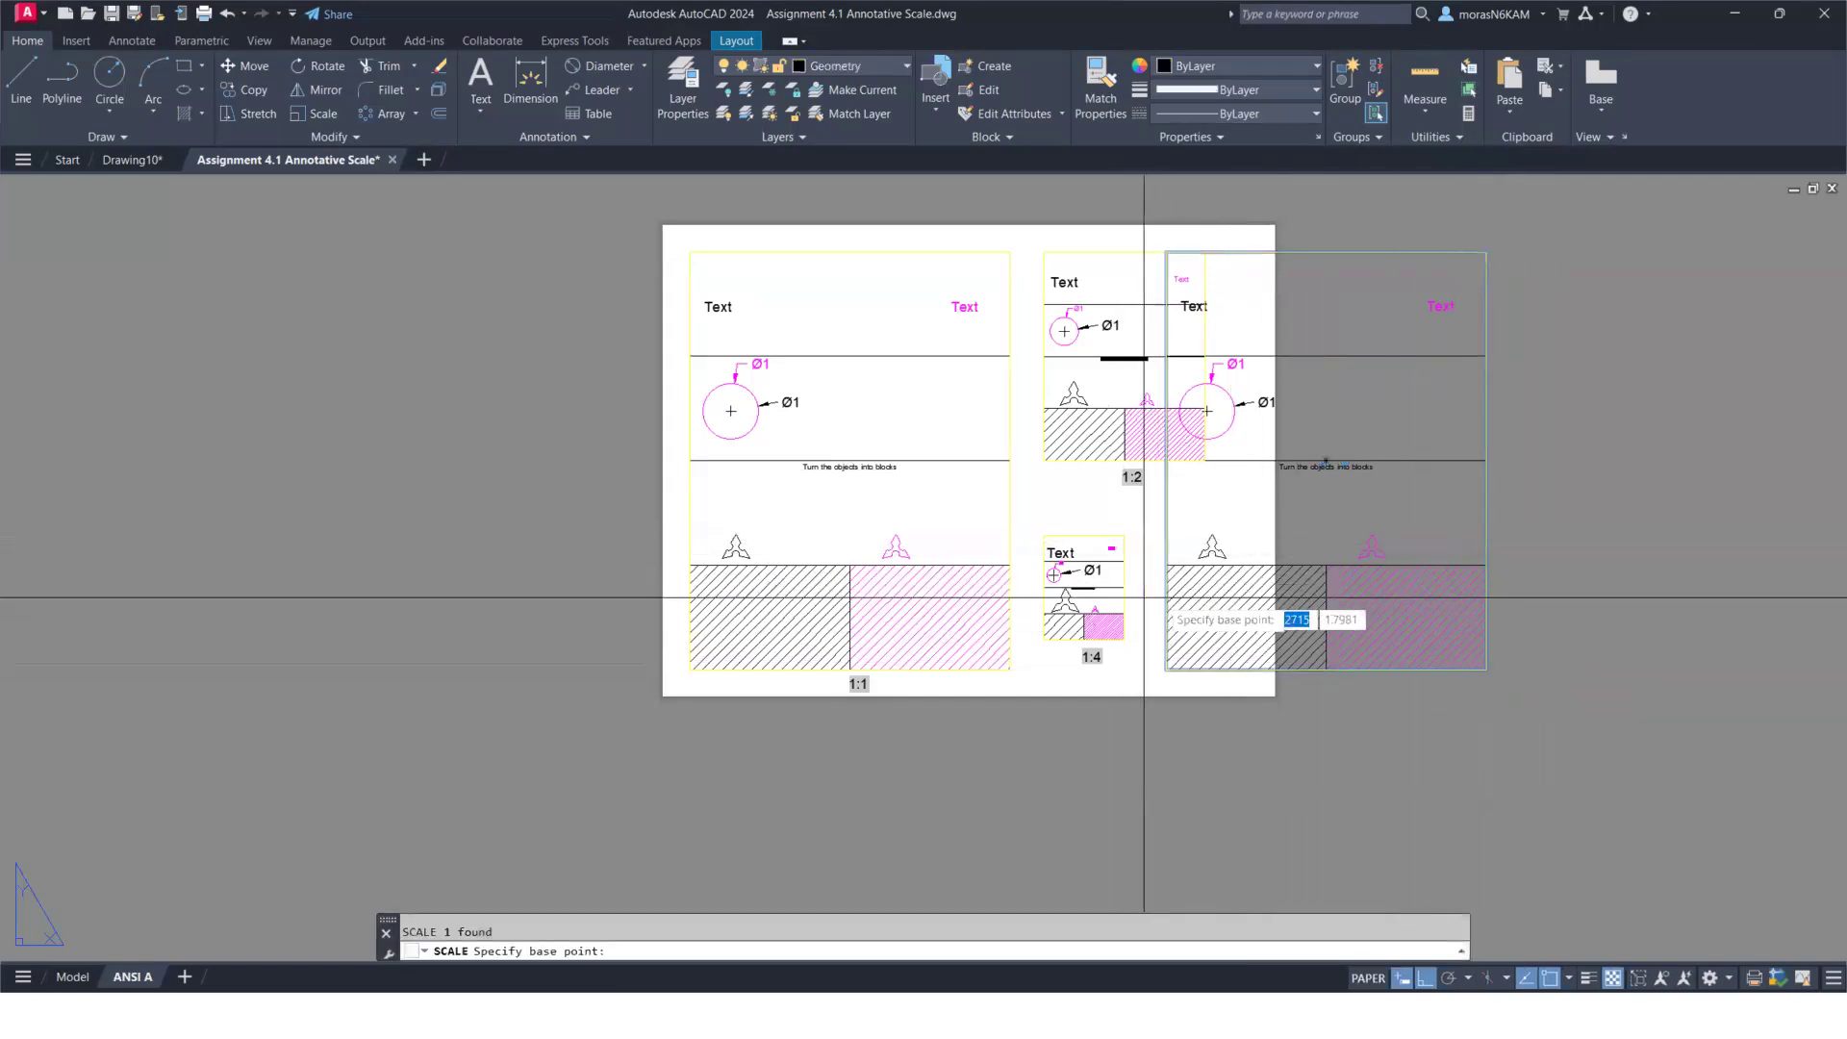
{"action": "left_click", "coordinate": [1166, 670]}
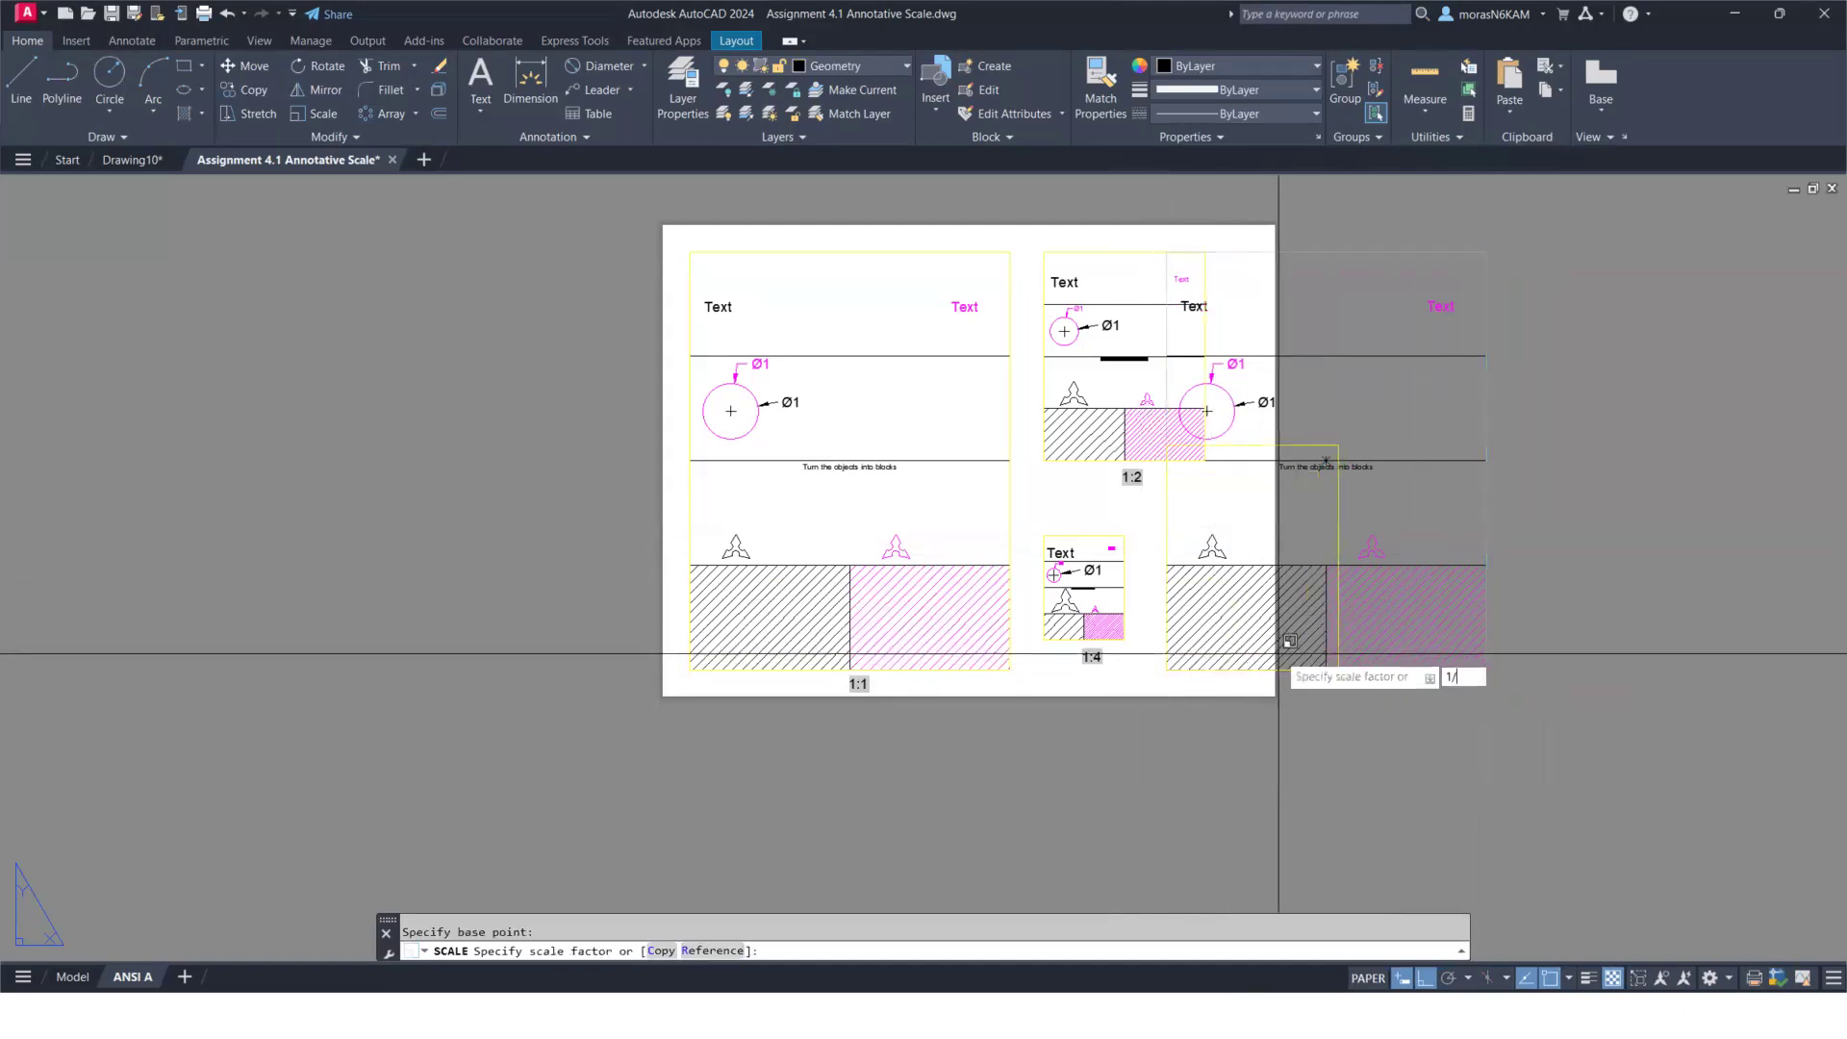
{"action": "key", "text": "Return"}
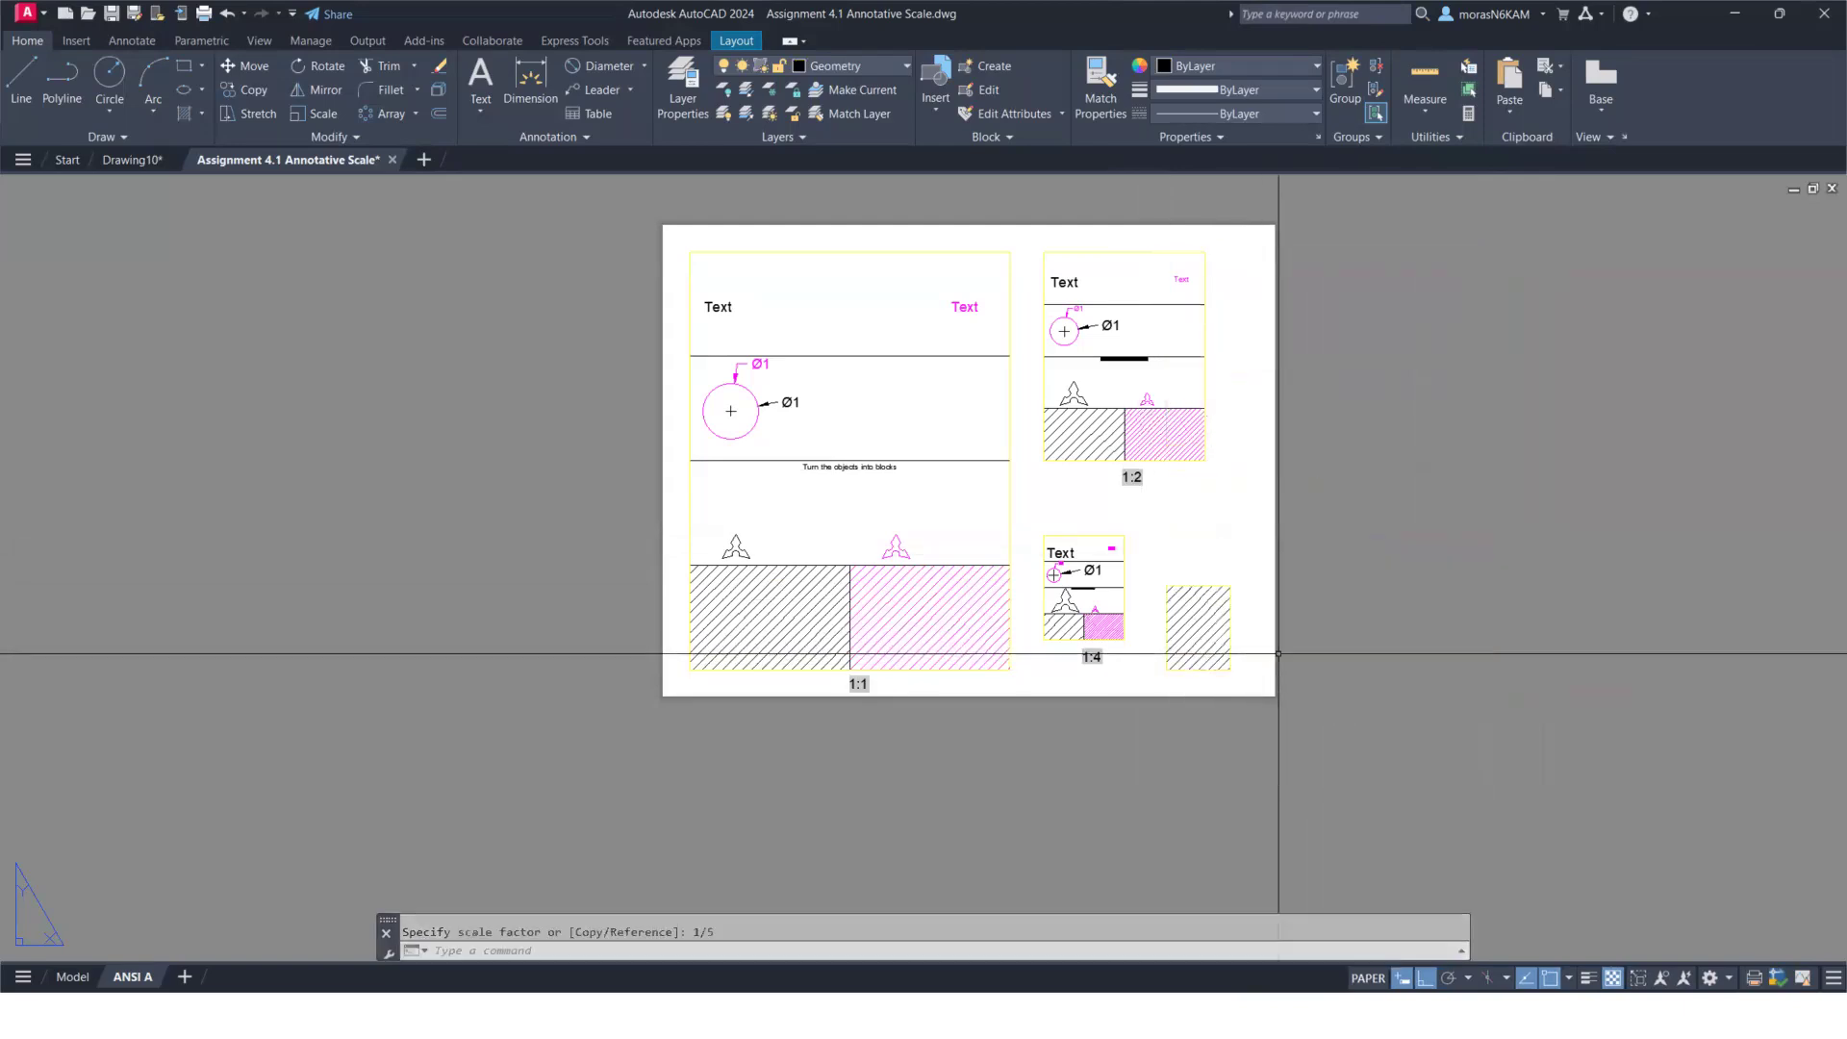
Move the one-fifth-size viewport straight up from its lower-left corner so its bottom edge lines up with the 1:4 viewport's bottom edge
{"action": "scroll", "coordinate": [1235, 624], "scroll_direction": "up", "scroll_amount": 2}
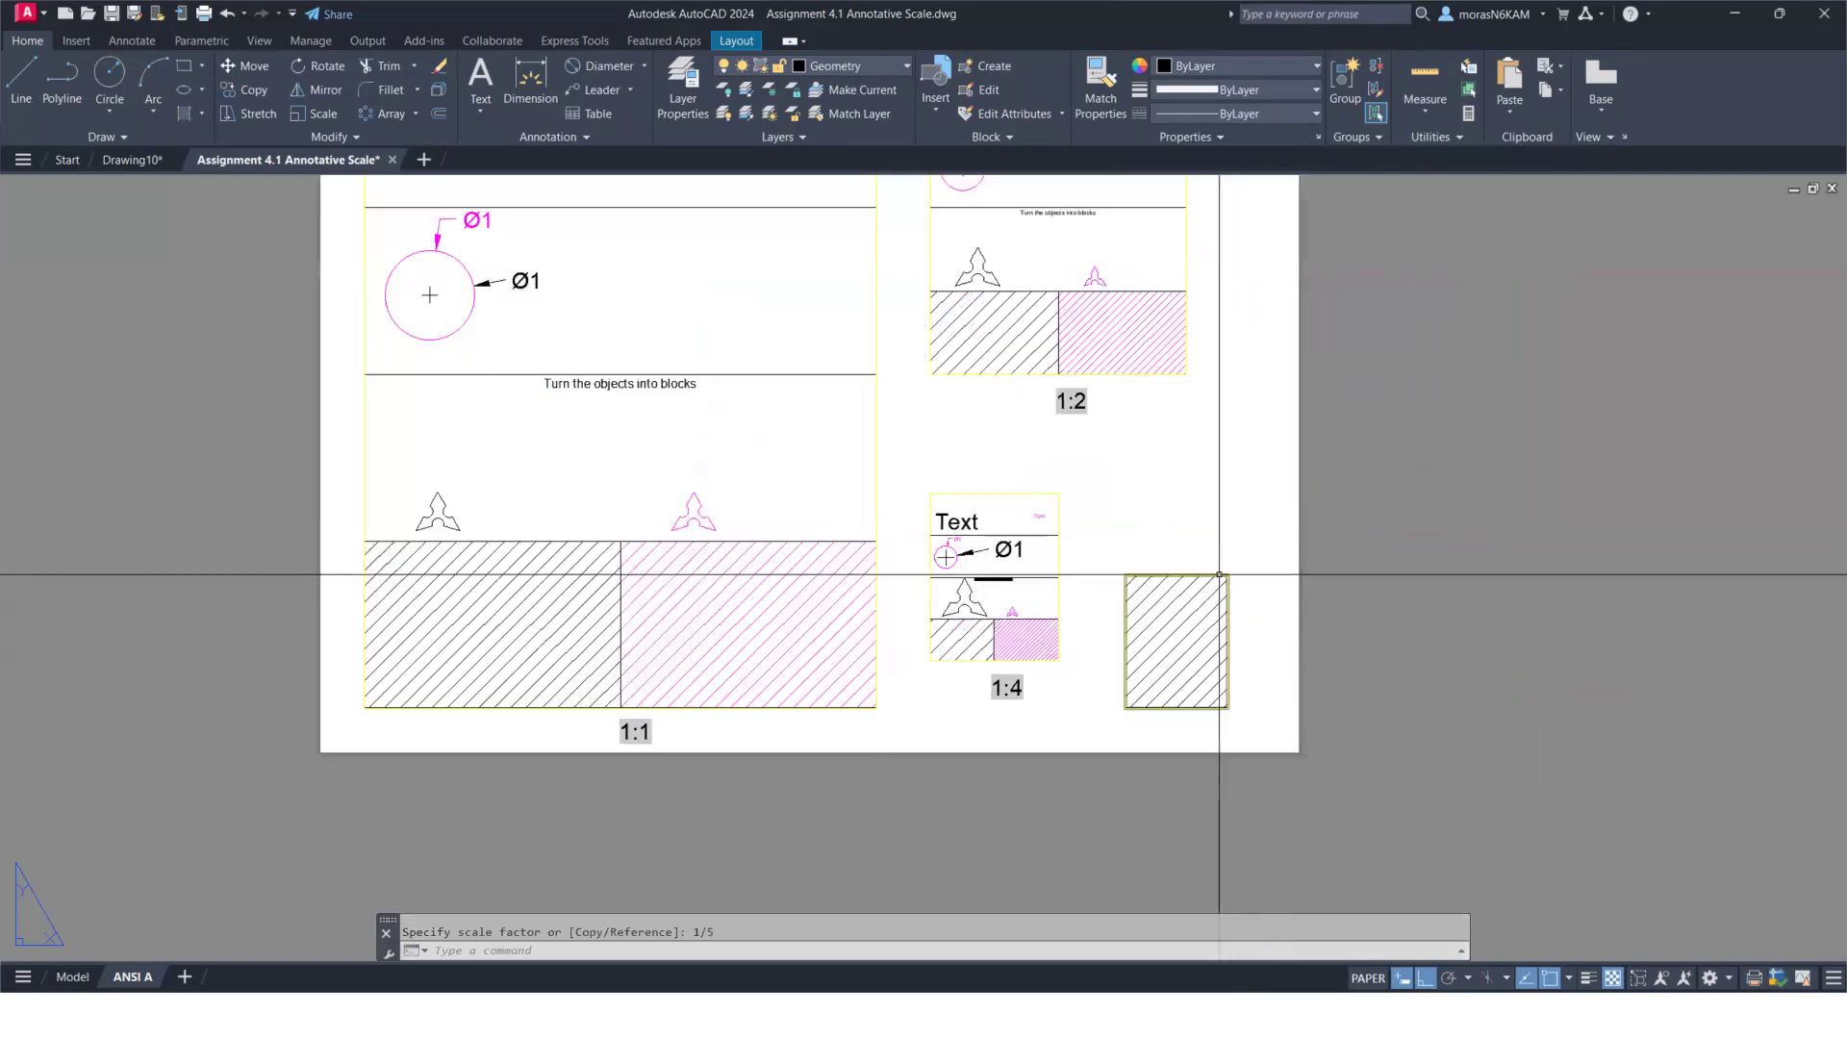
{"action": "left_click", "coordinate": [1217, 578]}
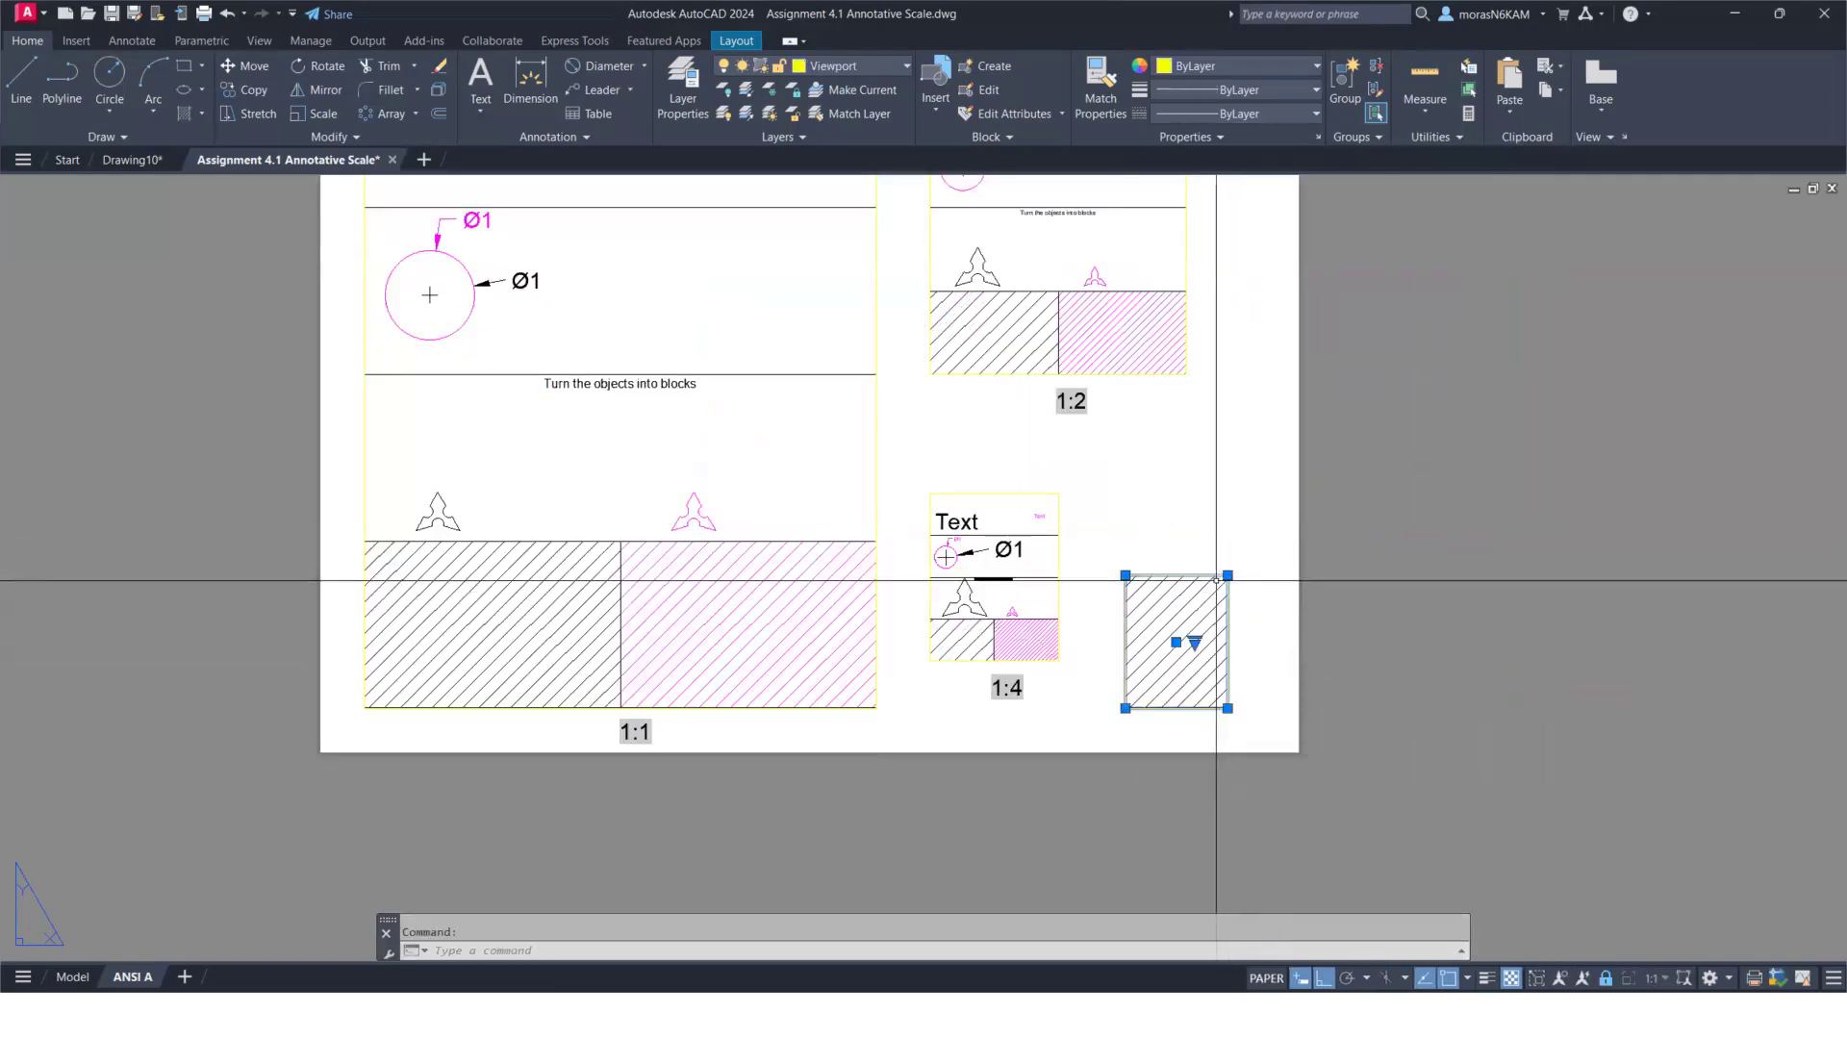
{"action": "type", "text": "m"}
{"action": "key", "text": "Return"}
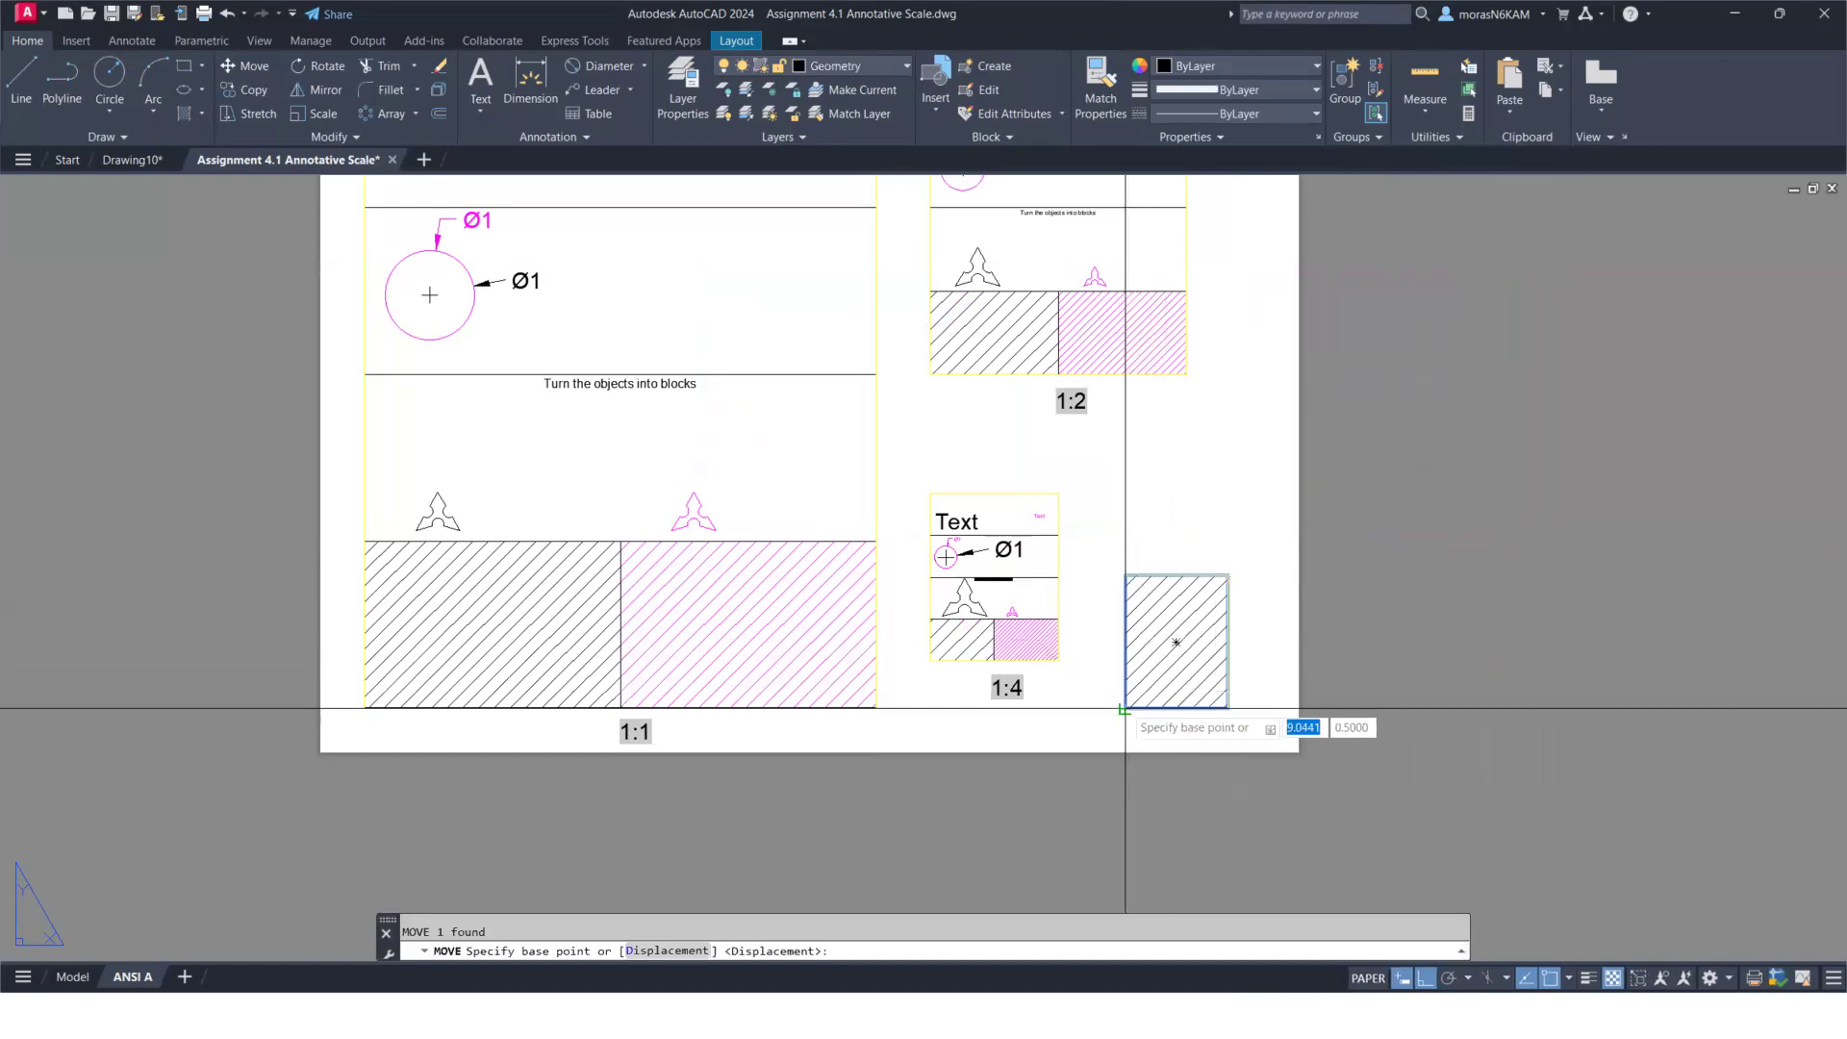
{"action": "left_click", "coordinate": [1125, 709]}
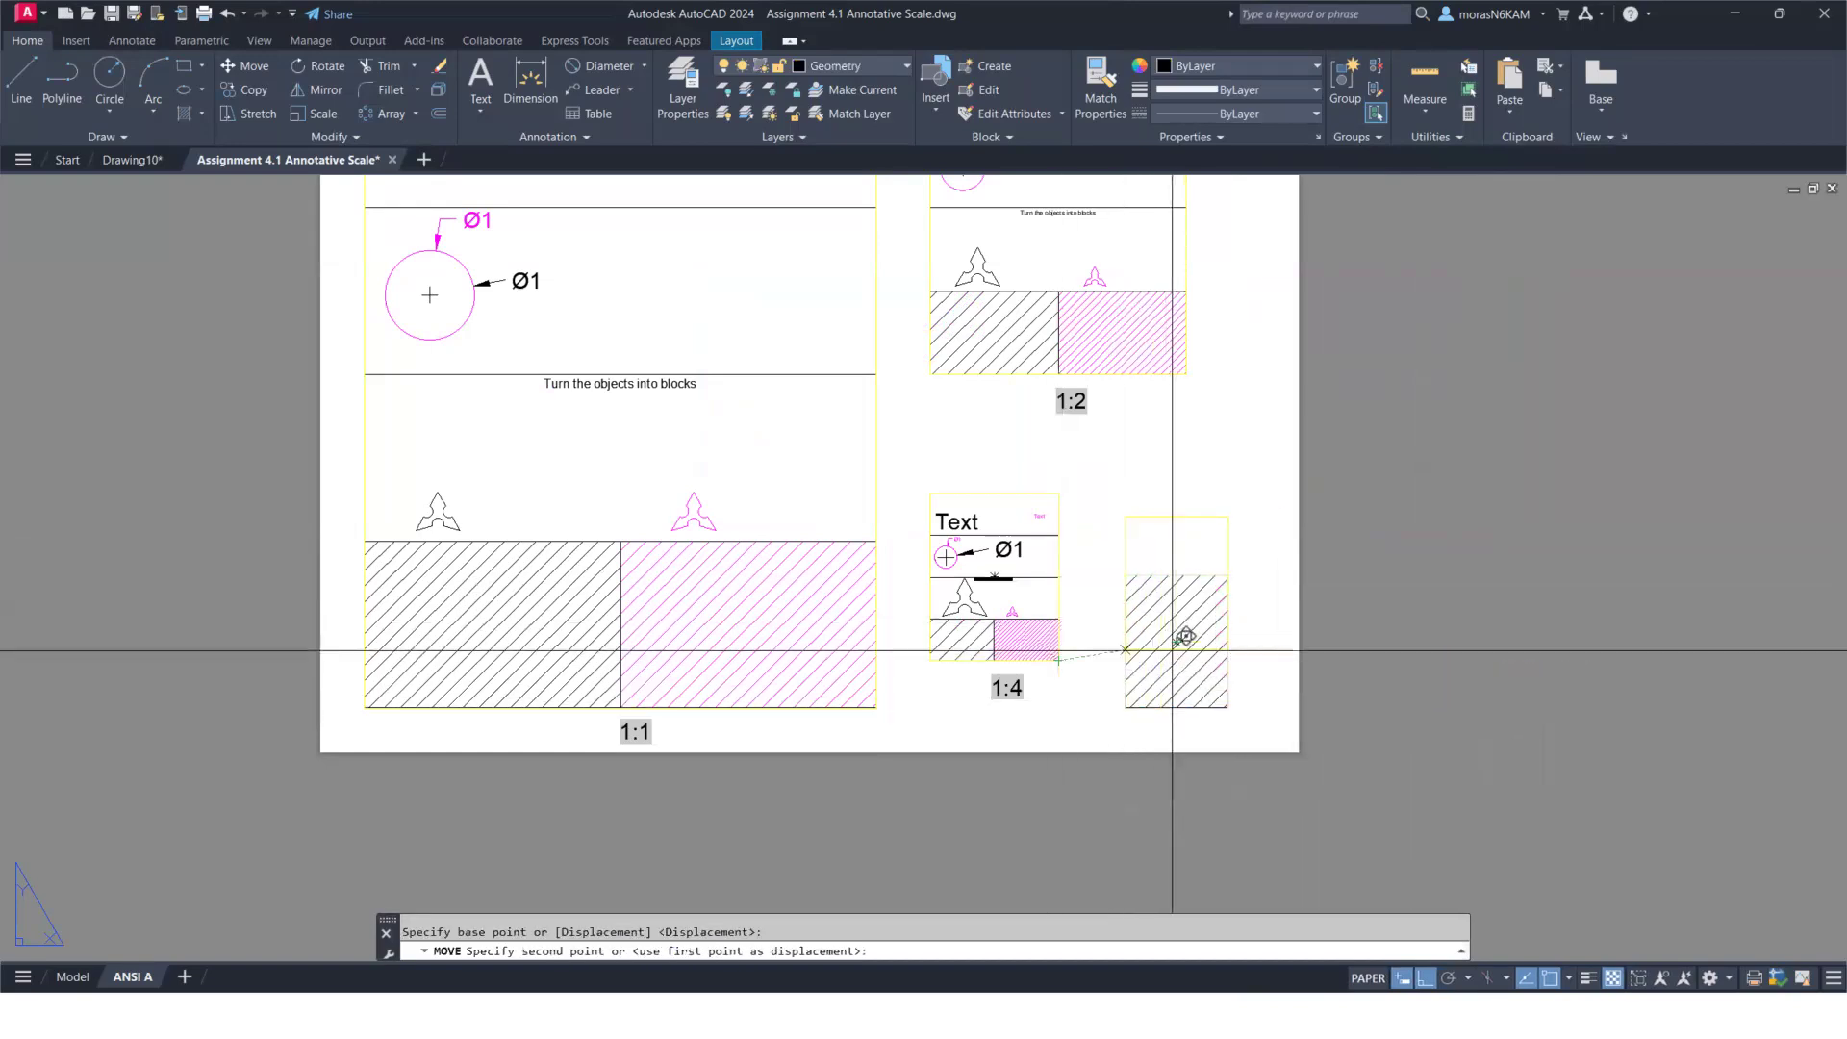
{"action": "scroll", "coordinate": [1149, 641], "scroll_direction": "up", "scroll_amount": 5}
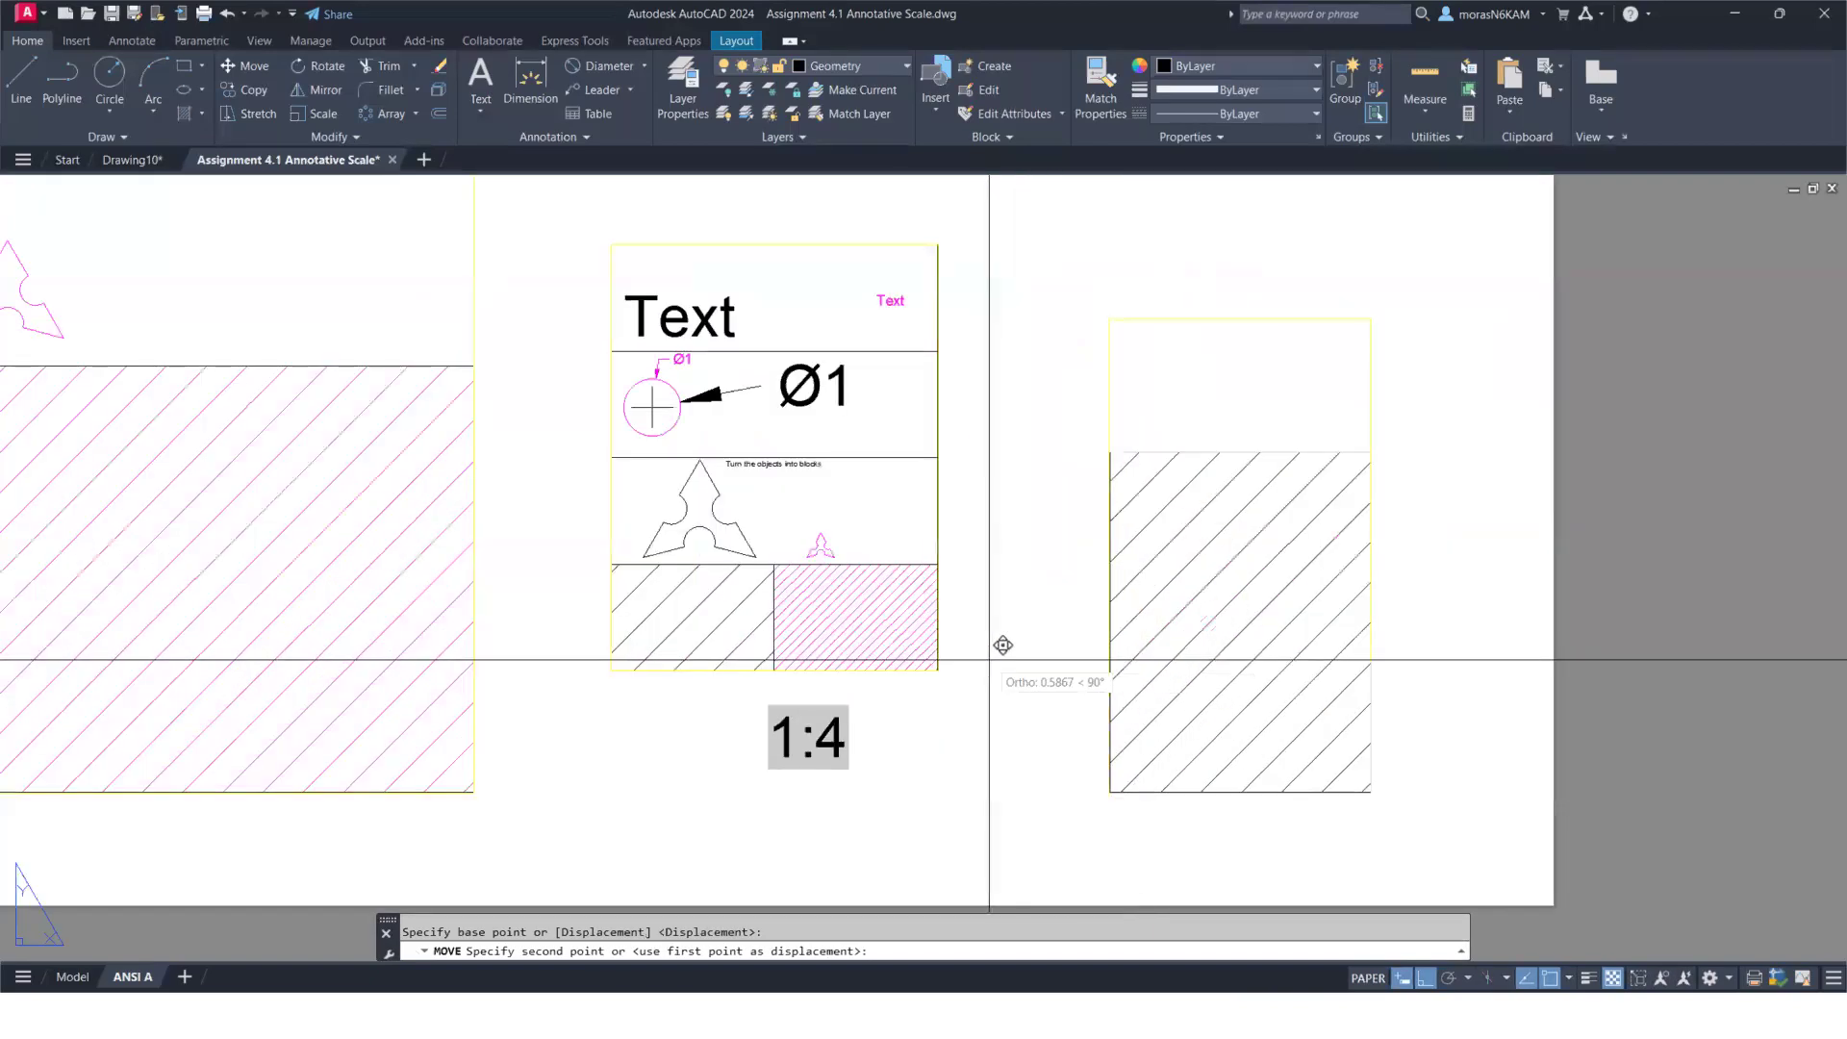
{"action": "left_click", "coordinate": [1127, 645]}
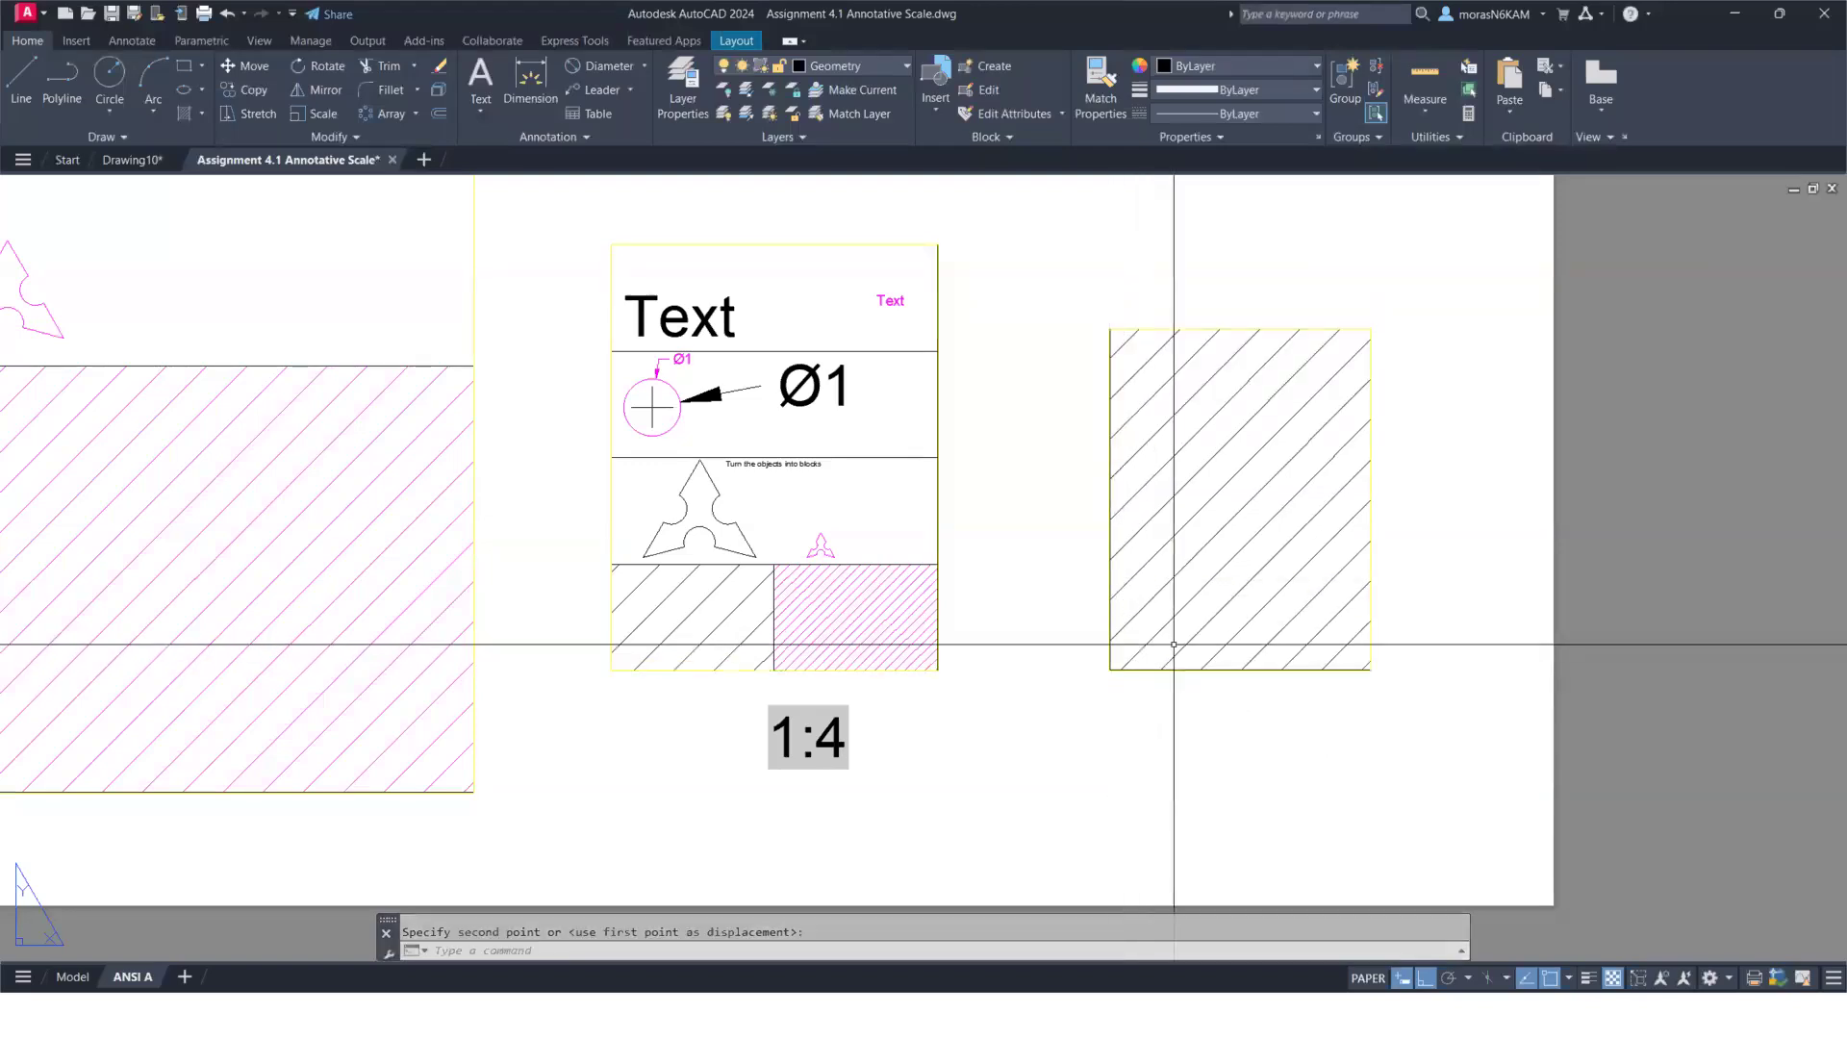
Unlock the moved one-fifth-size viewport, set its scale to 1:5, and return to paper space
{"action": "scroll", "coordinate": [1242, 572], "scroll_direction": "down", "scroll_amount": 5}
{"action": "double_click", "coordinate": [1242, 572]}
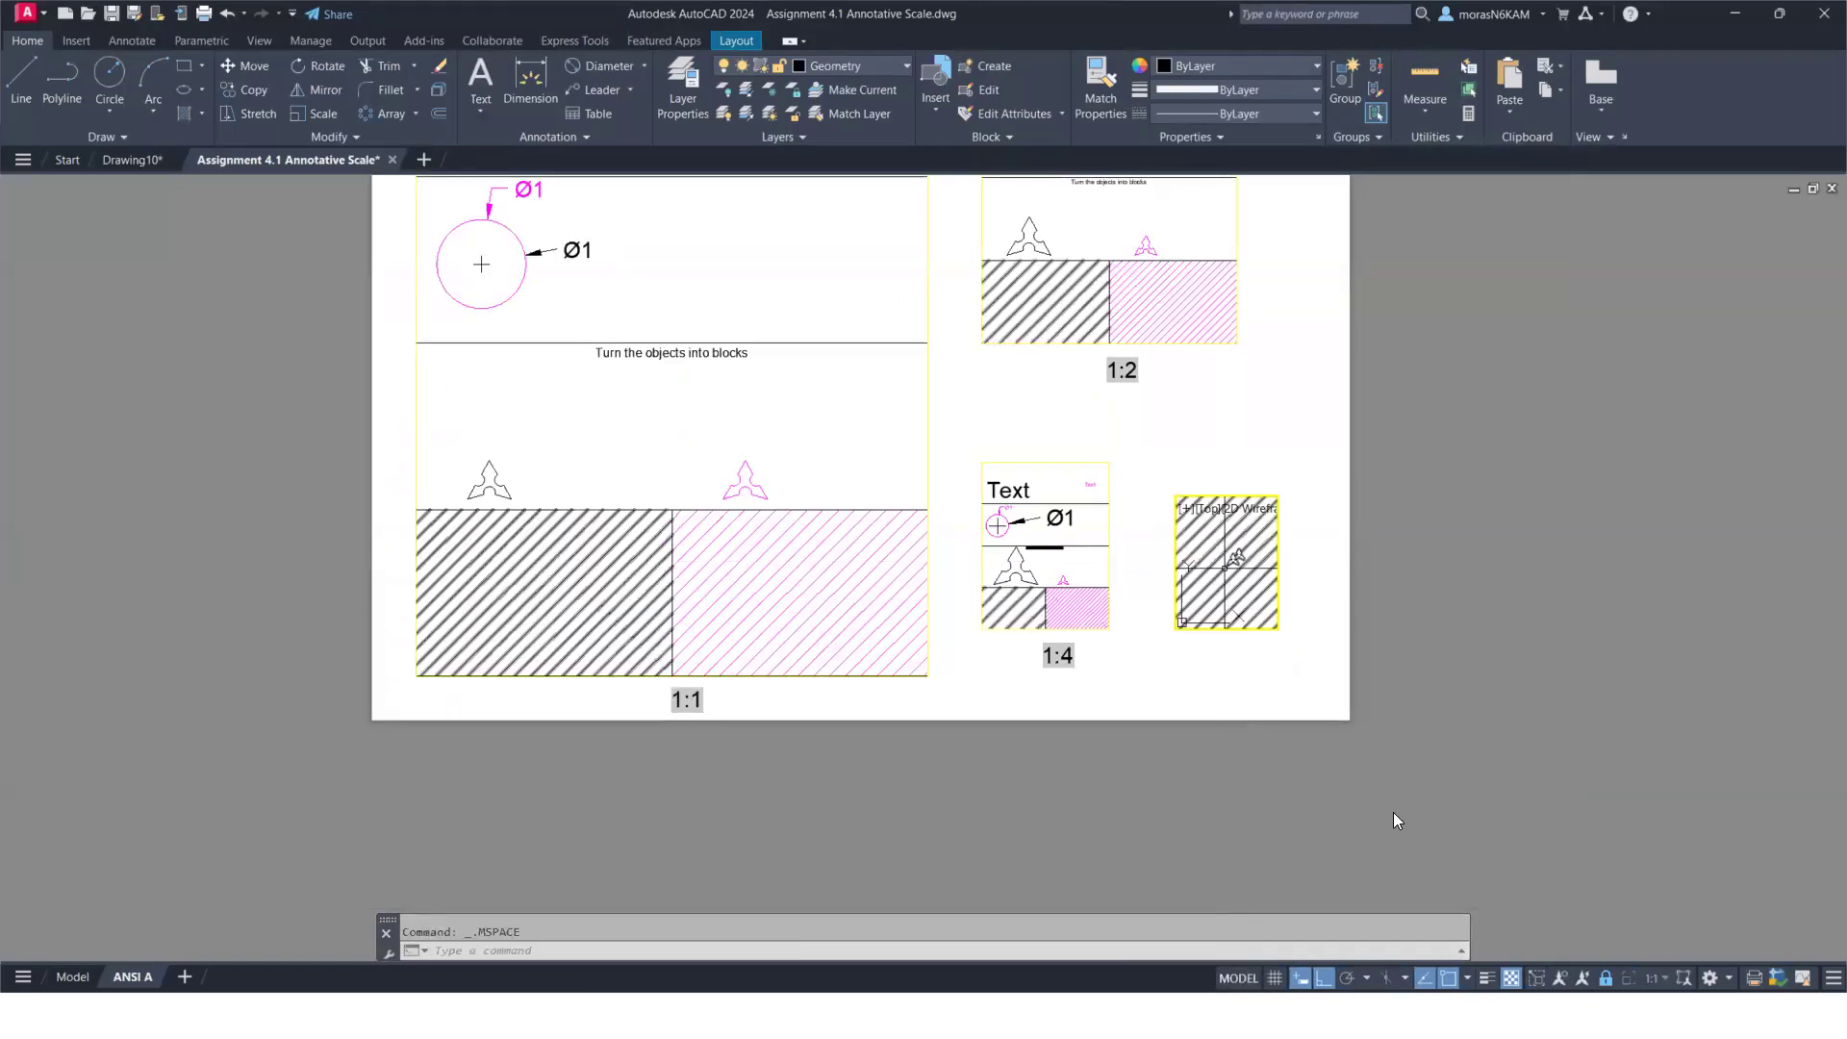
{"action": "left_click", "coordinate": [1599, 974]}
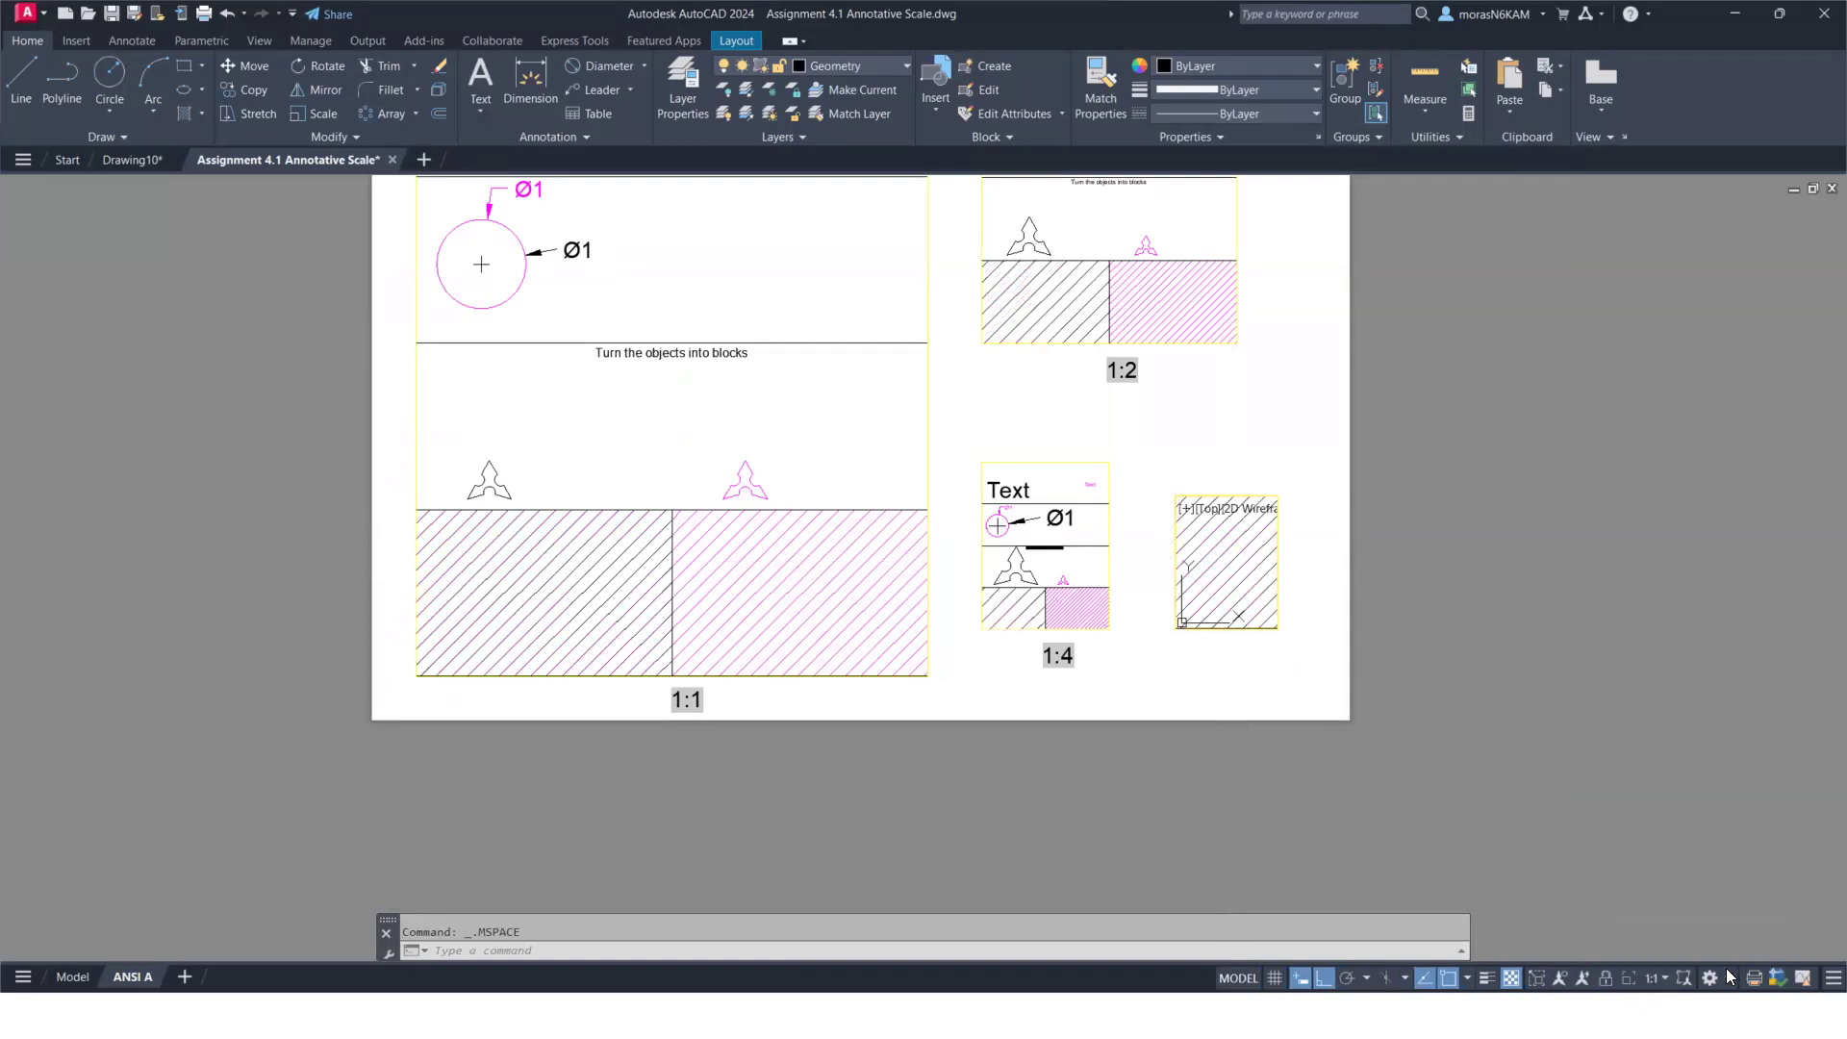
{"action": "left_click", "coordinate": [1647, 979]}
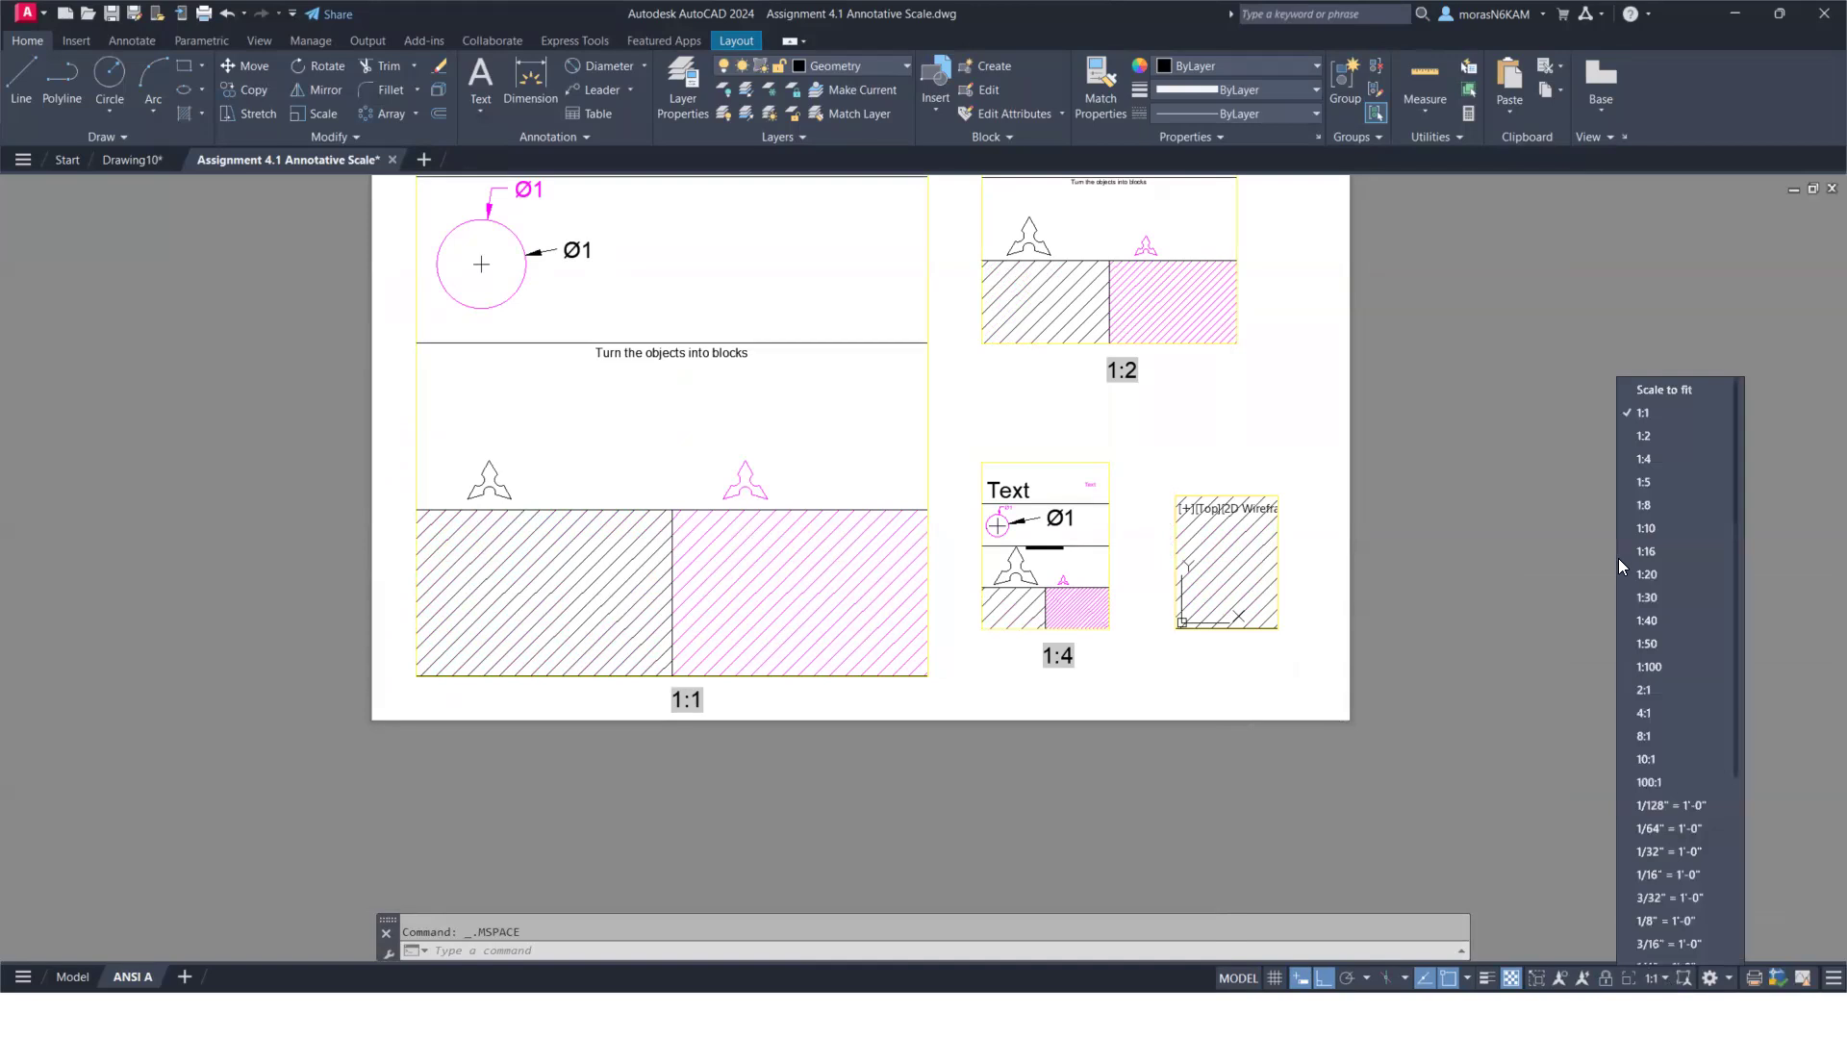
{"action": "left_click", "coordinate": [1654, 469]}
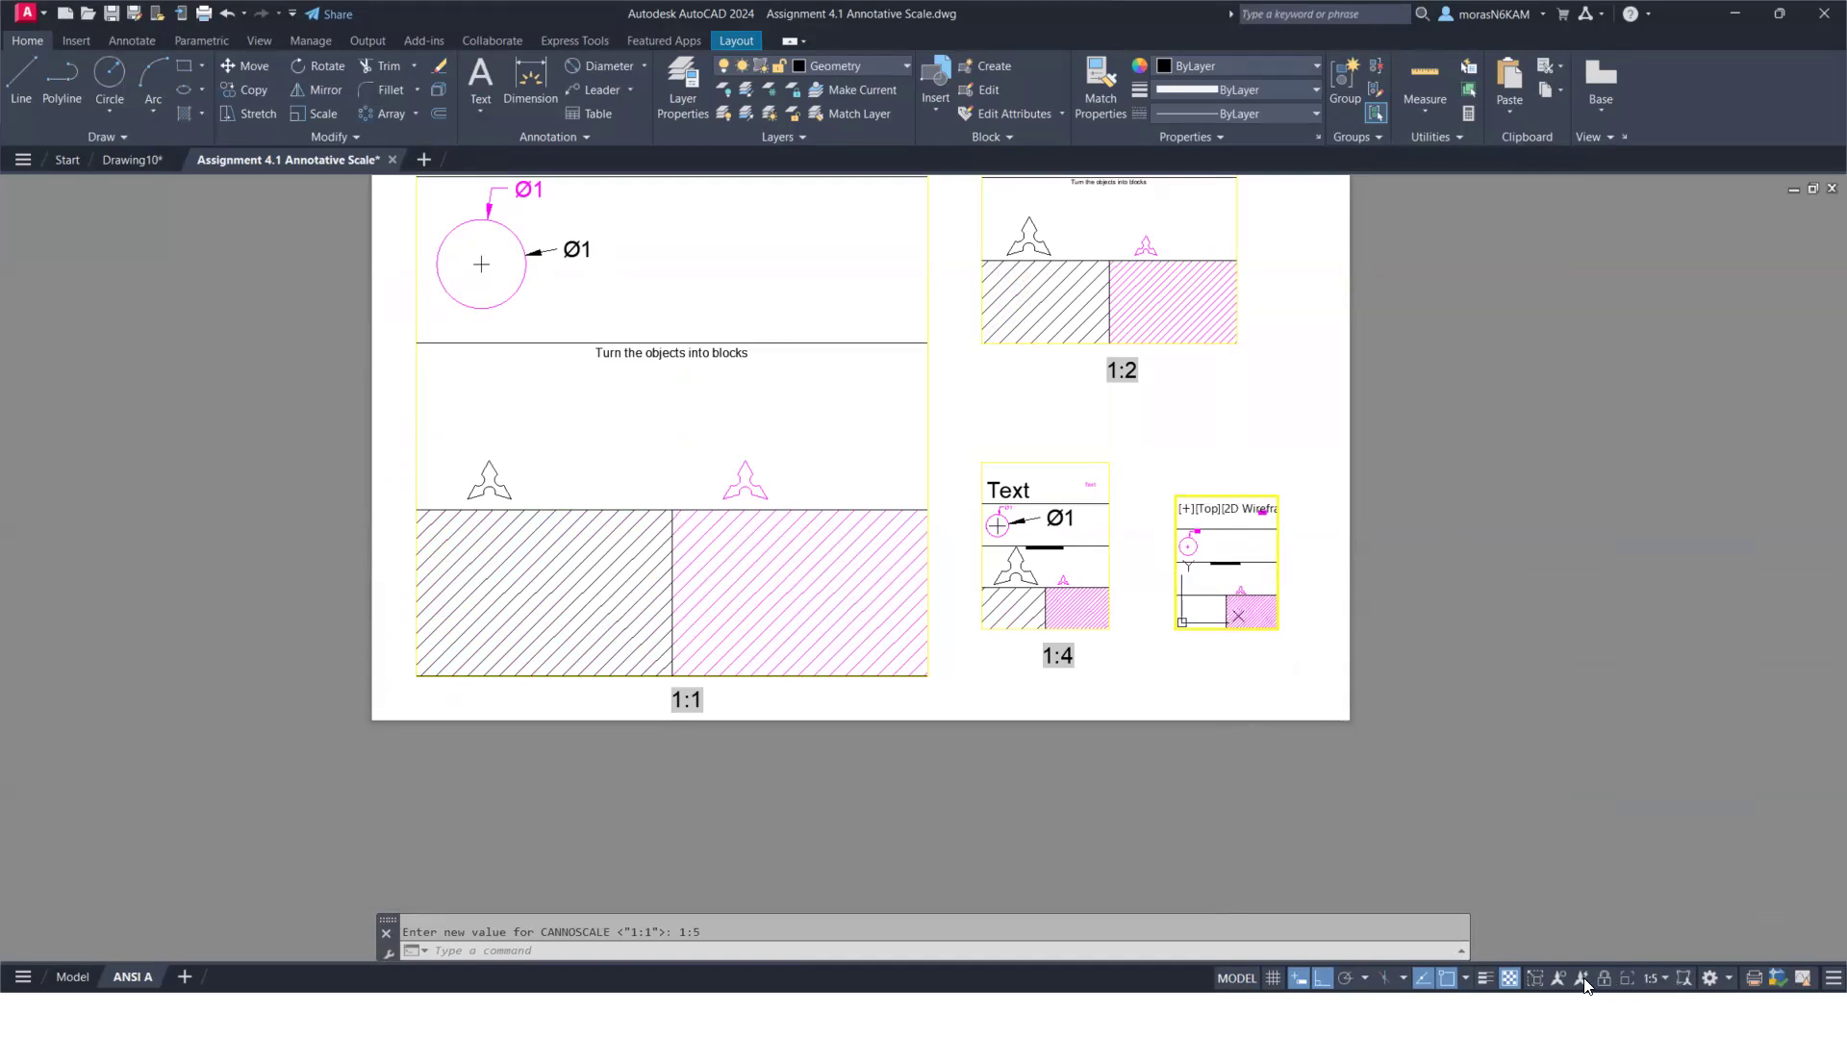
{"action": "double_click", "coordinate": [1430, 693]}
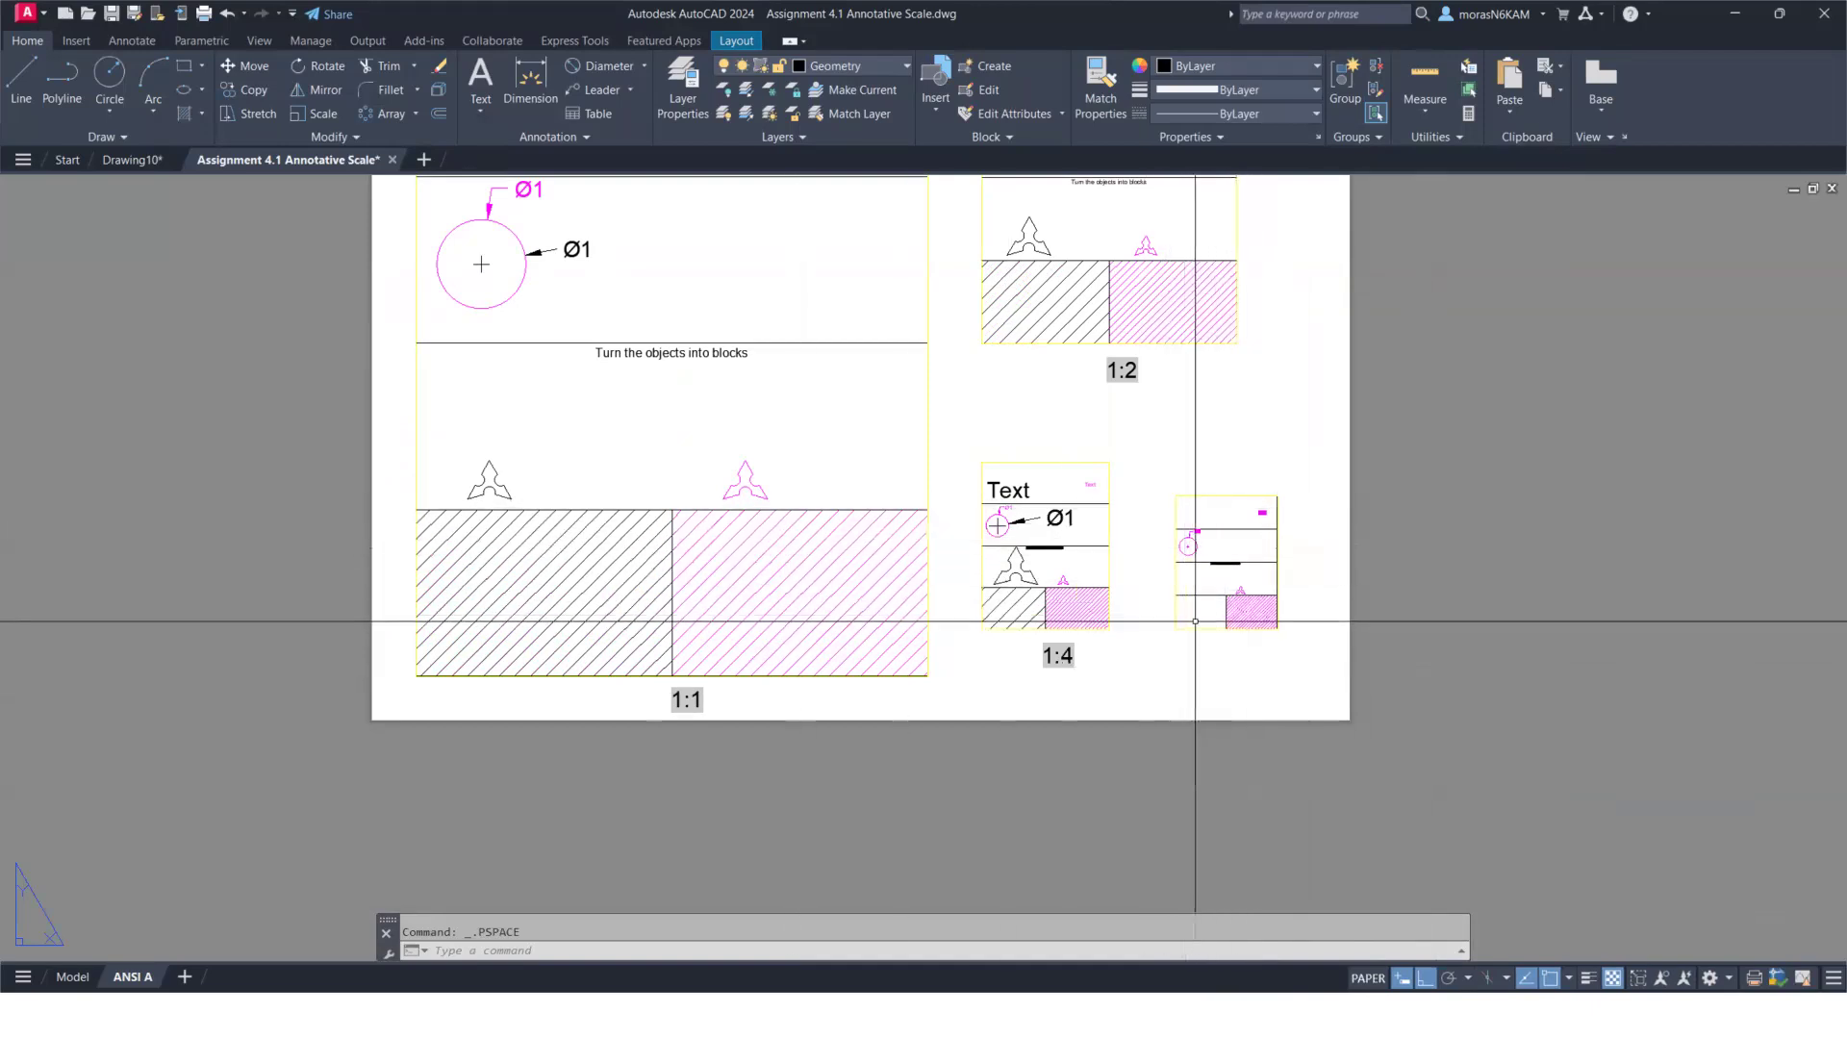
Set the model space annotation scale to 1:5 to add that scale to the annotative objects, and return to the ANSI A layout
{"action": "left_click", "coordinate": [71, 977]}
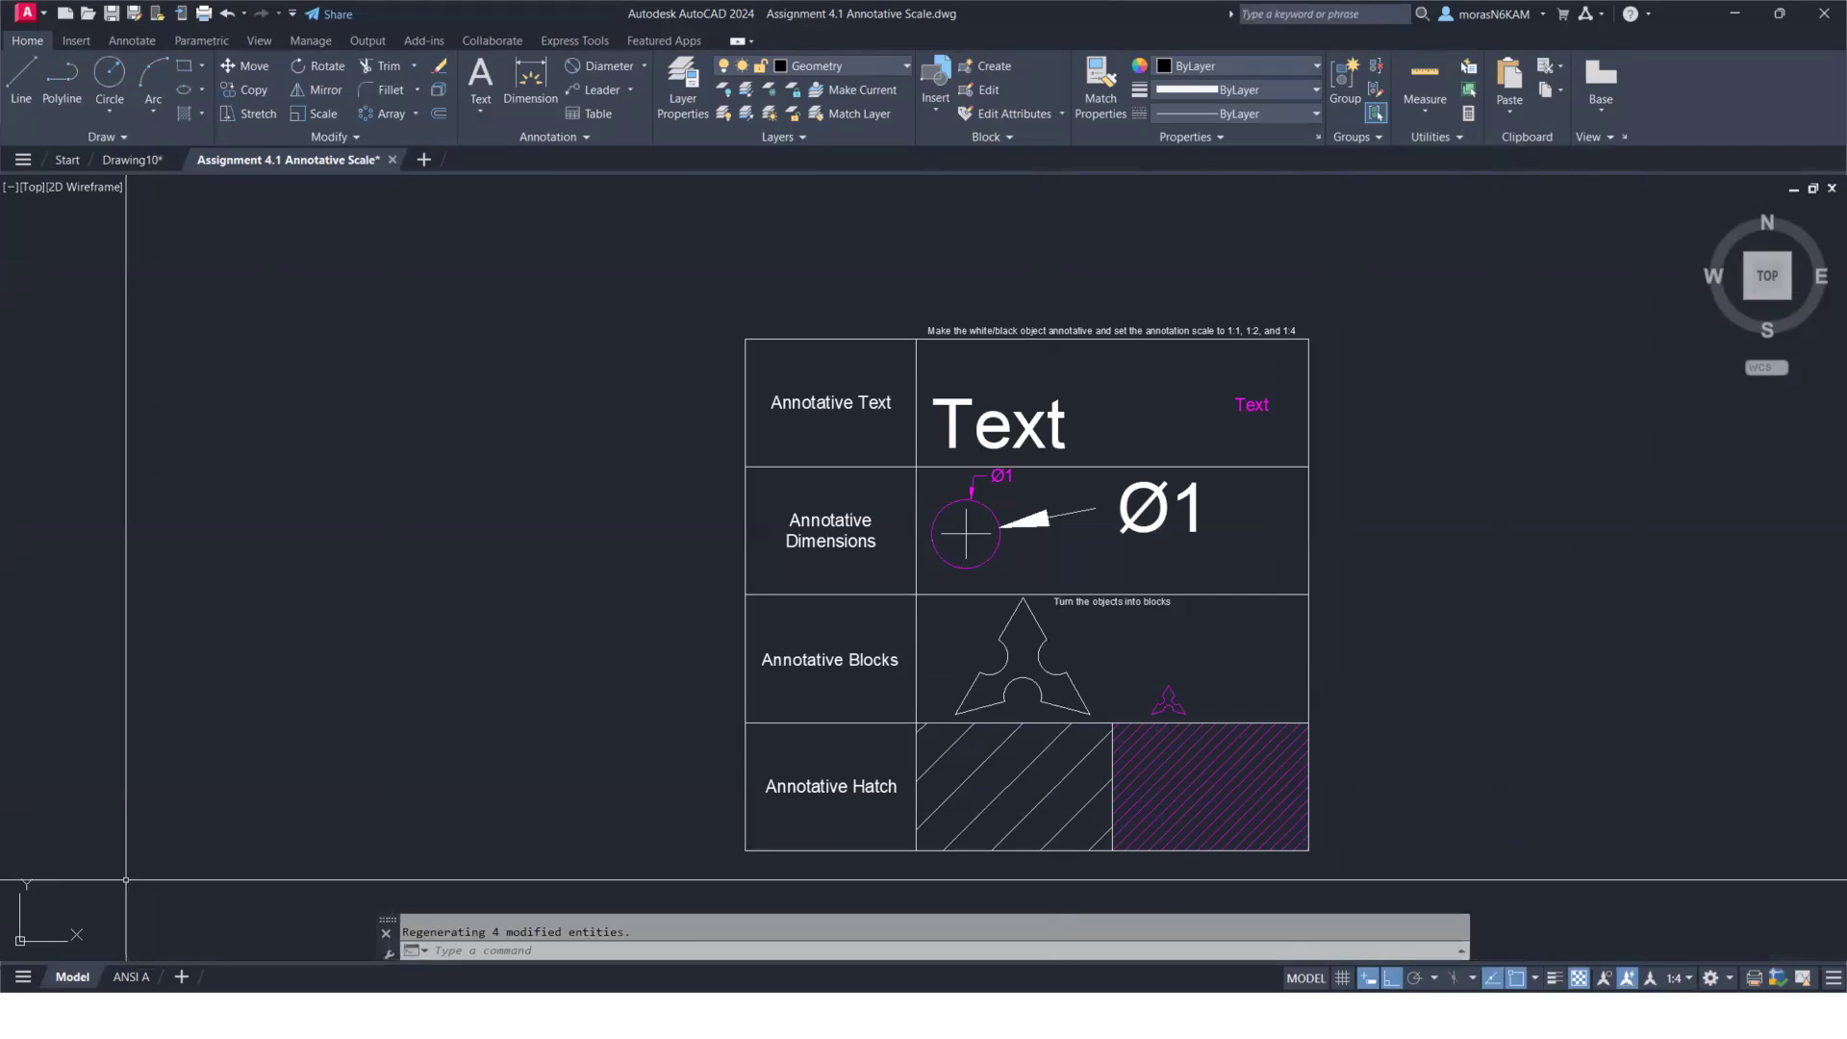
{"action": "left_click", "coordinate": [132, 976]}
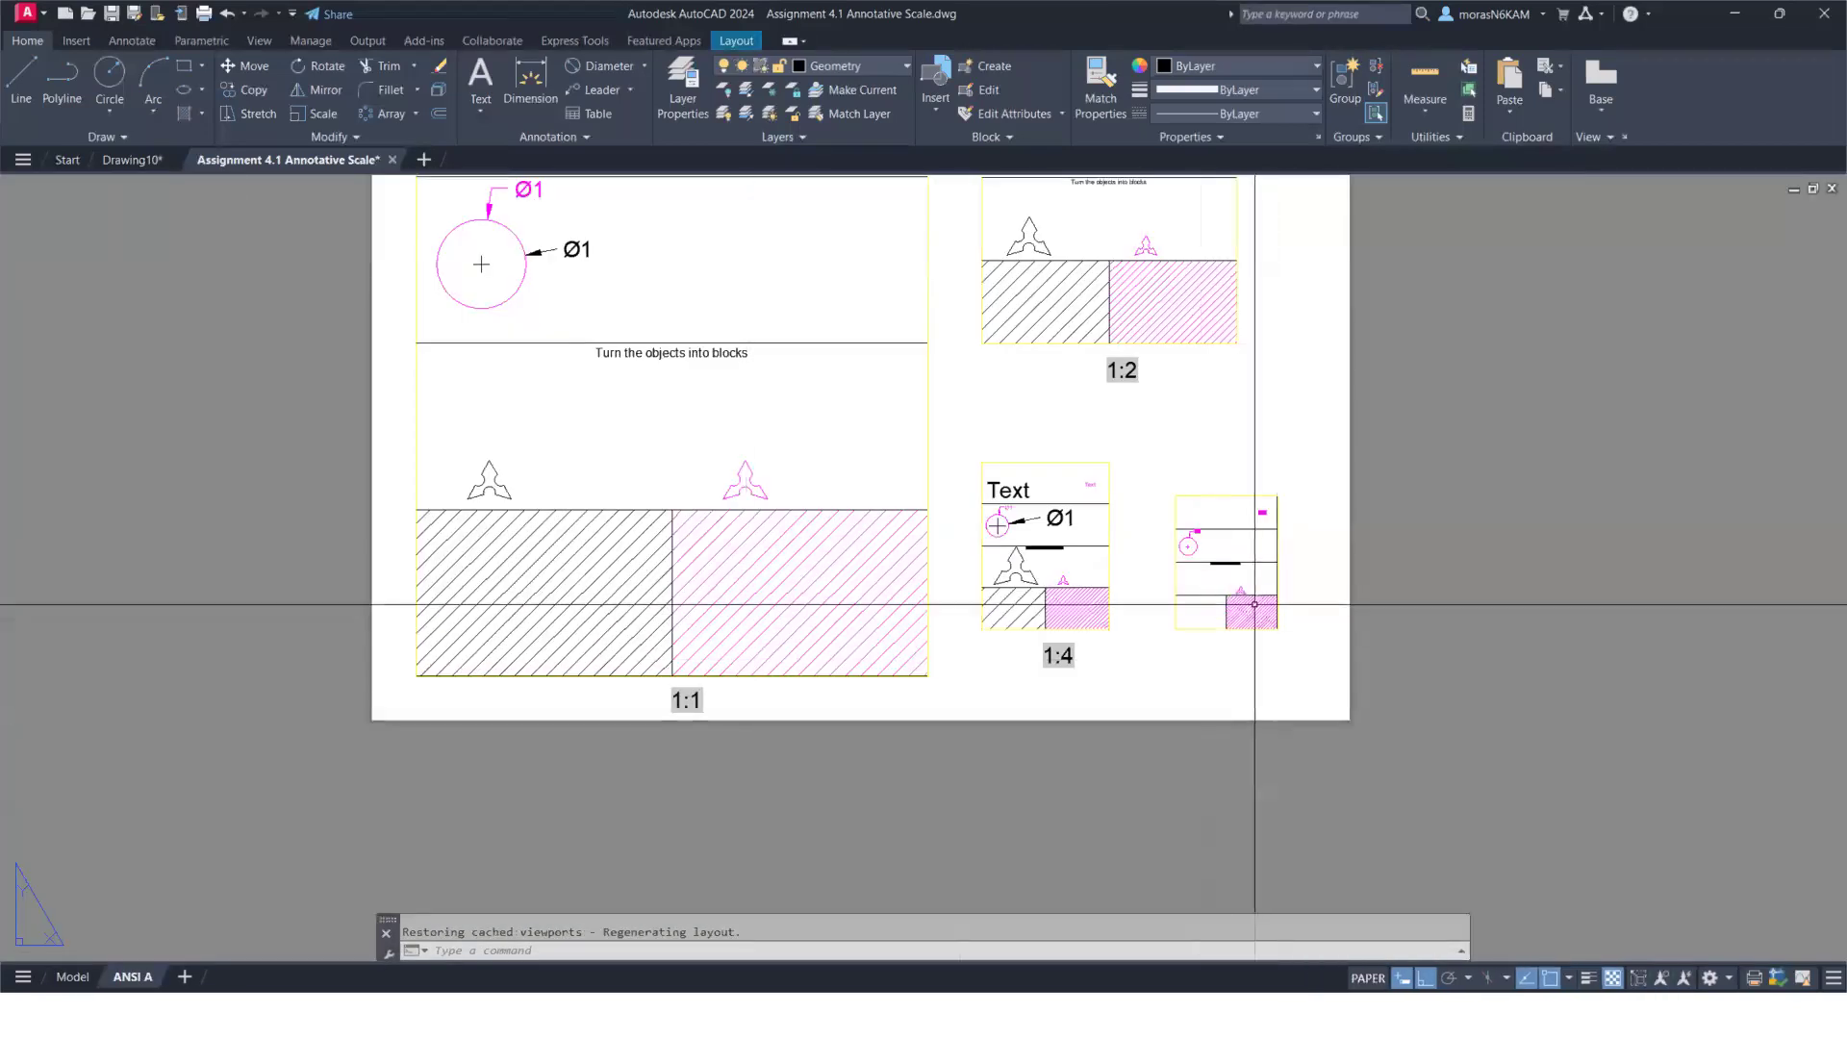
{"action": "left_click", "coordinate": [75, 977]}
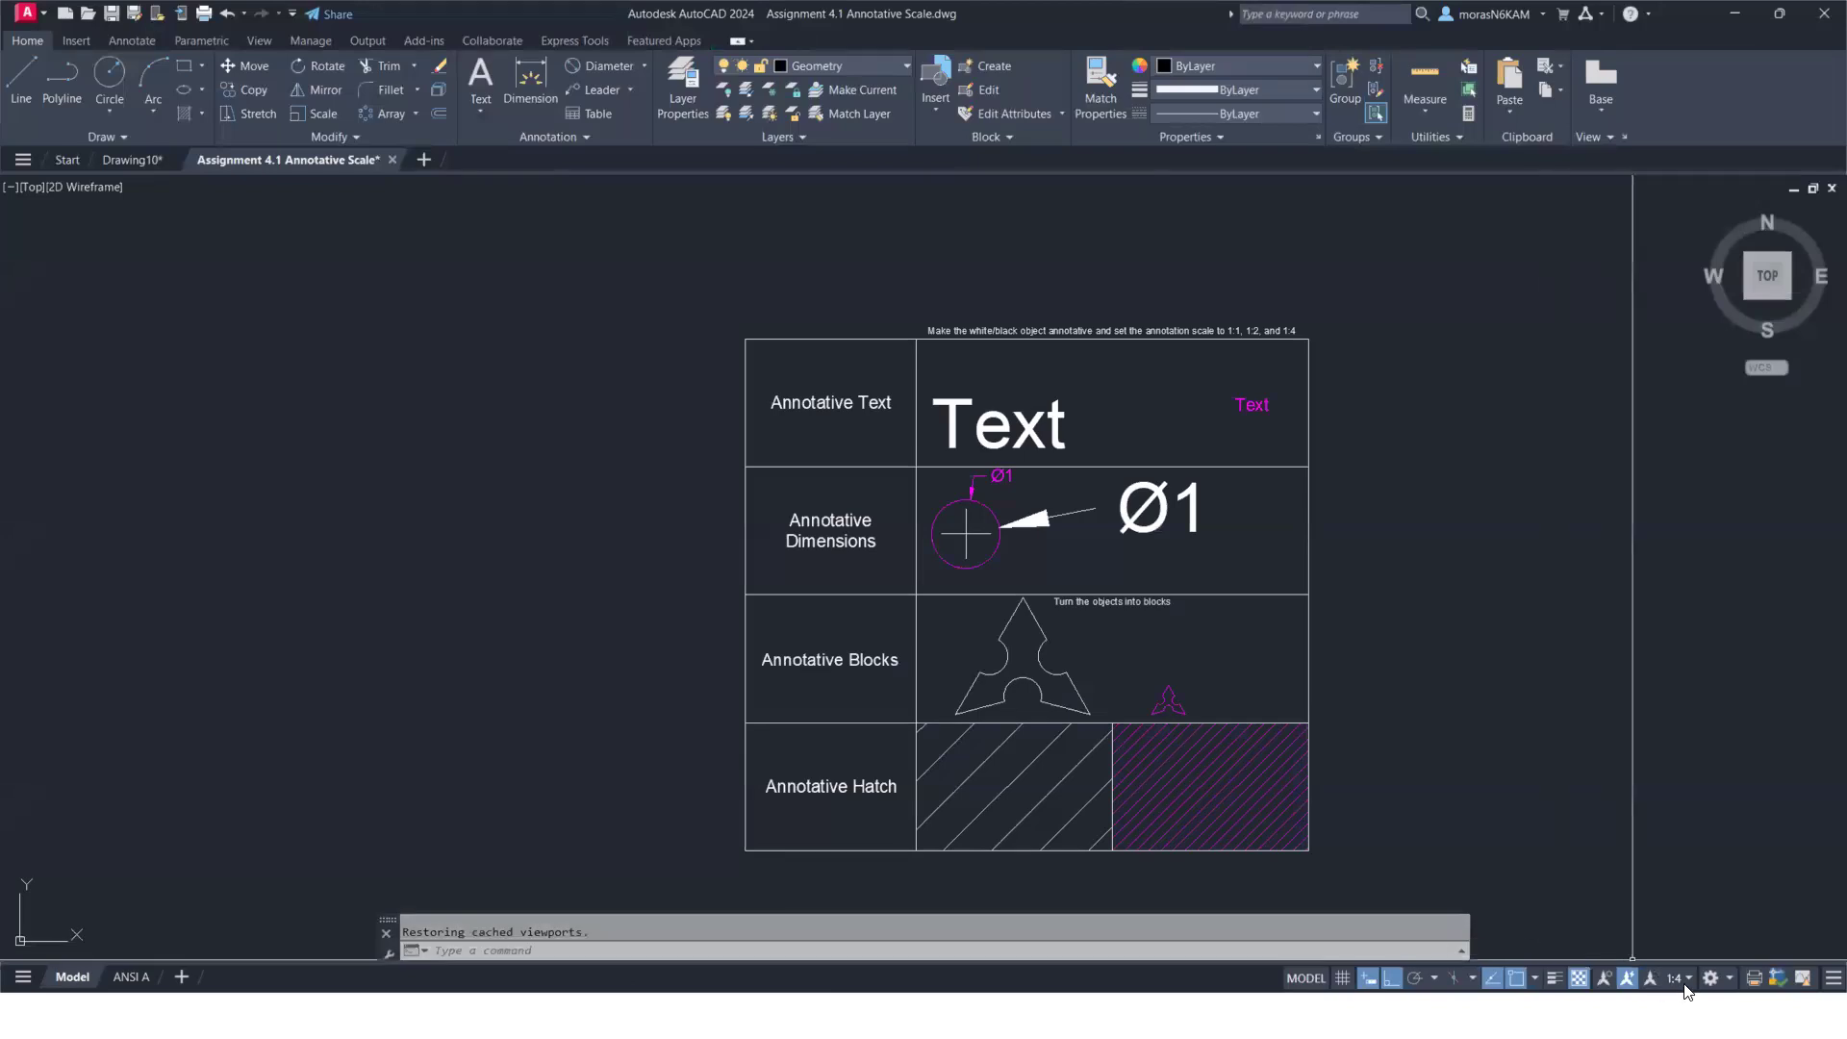
{"action": "left_click", "coordinate": [1680, 978]}
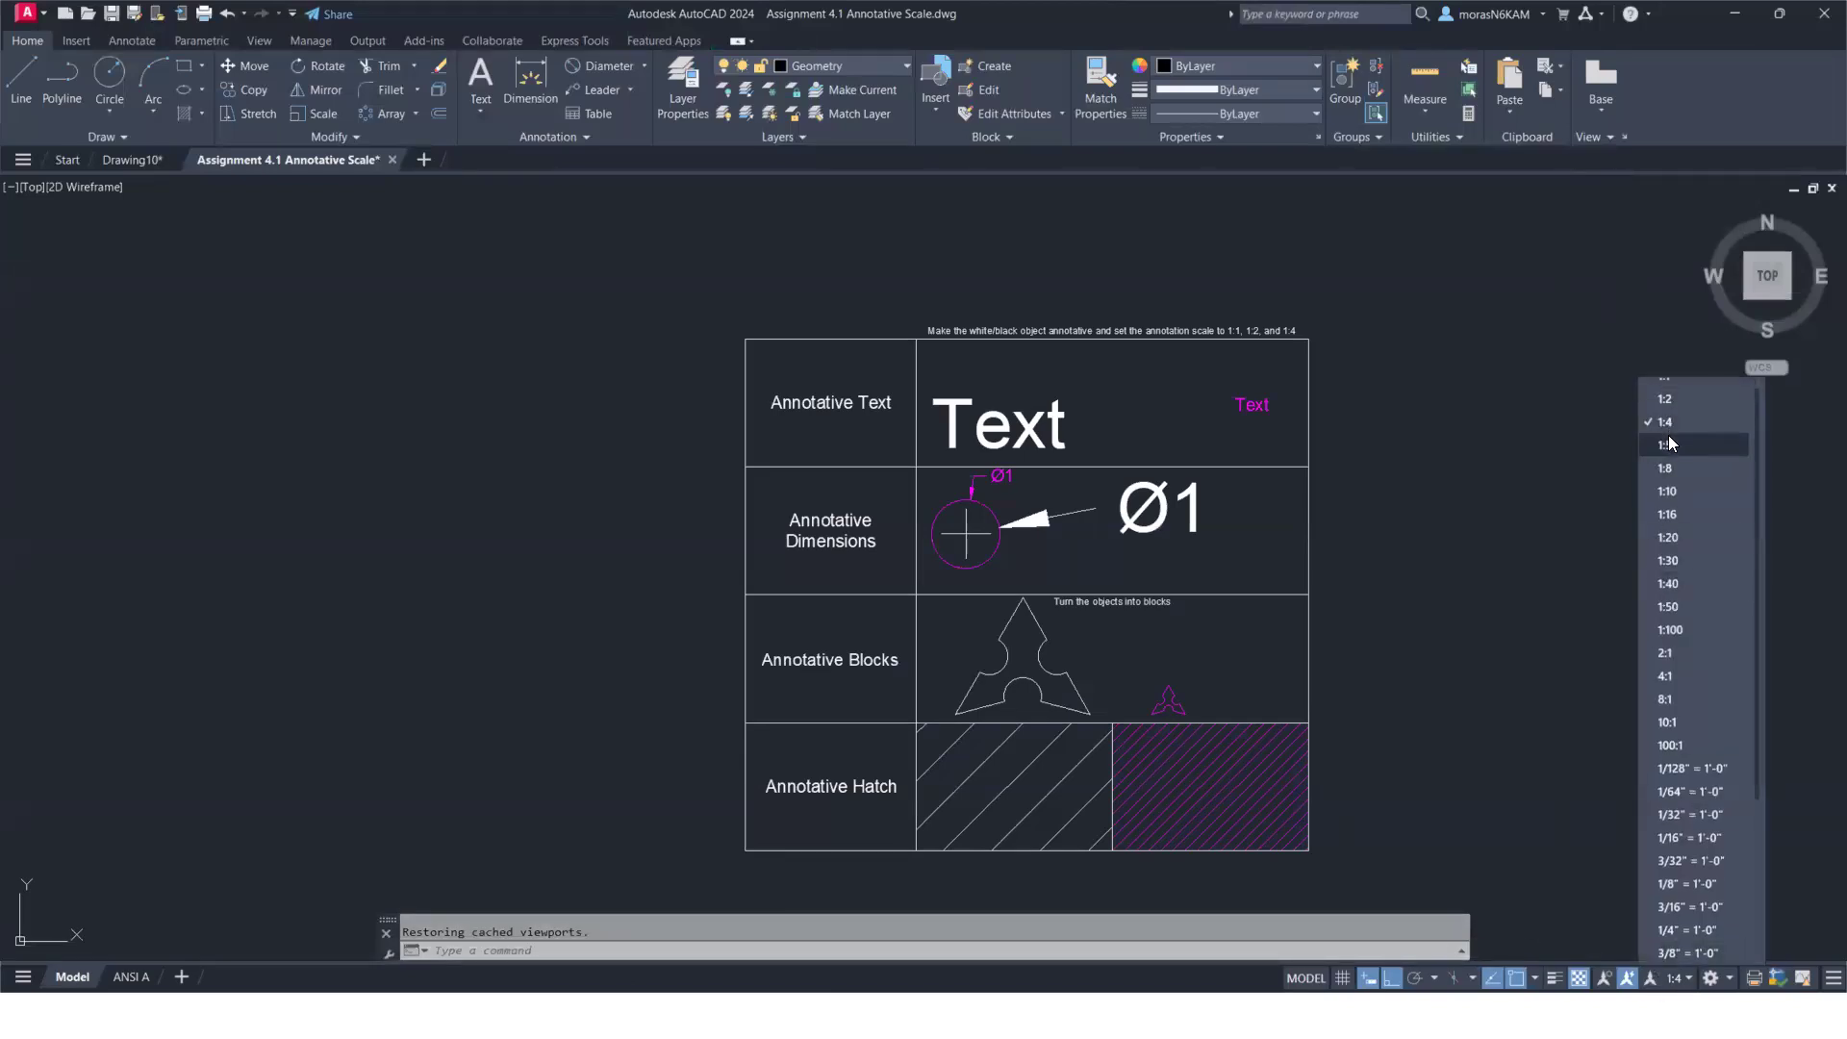
{"action": "left_click", "coordinate": [1663, 444]}
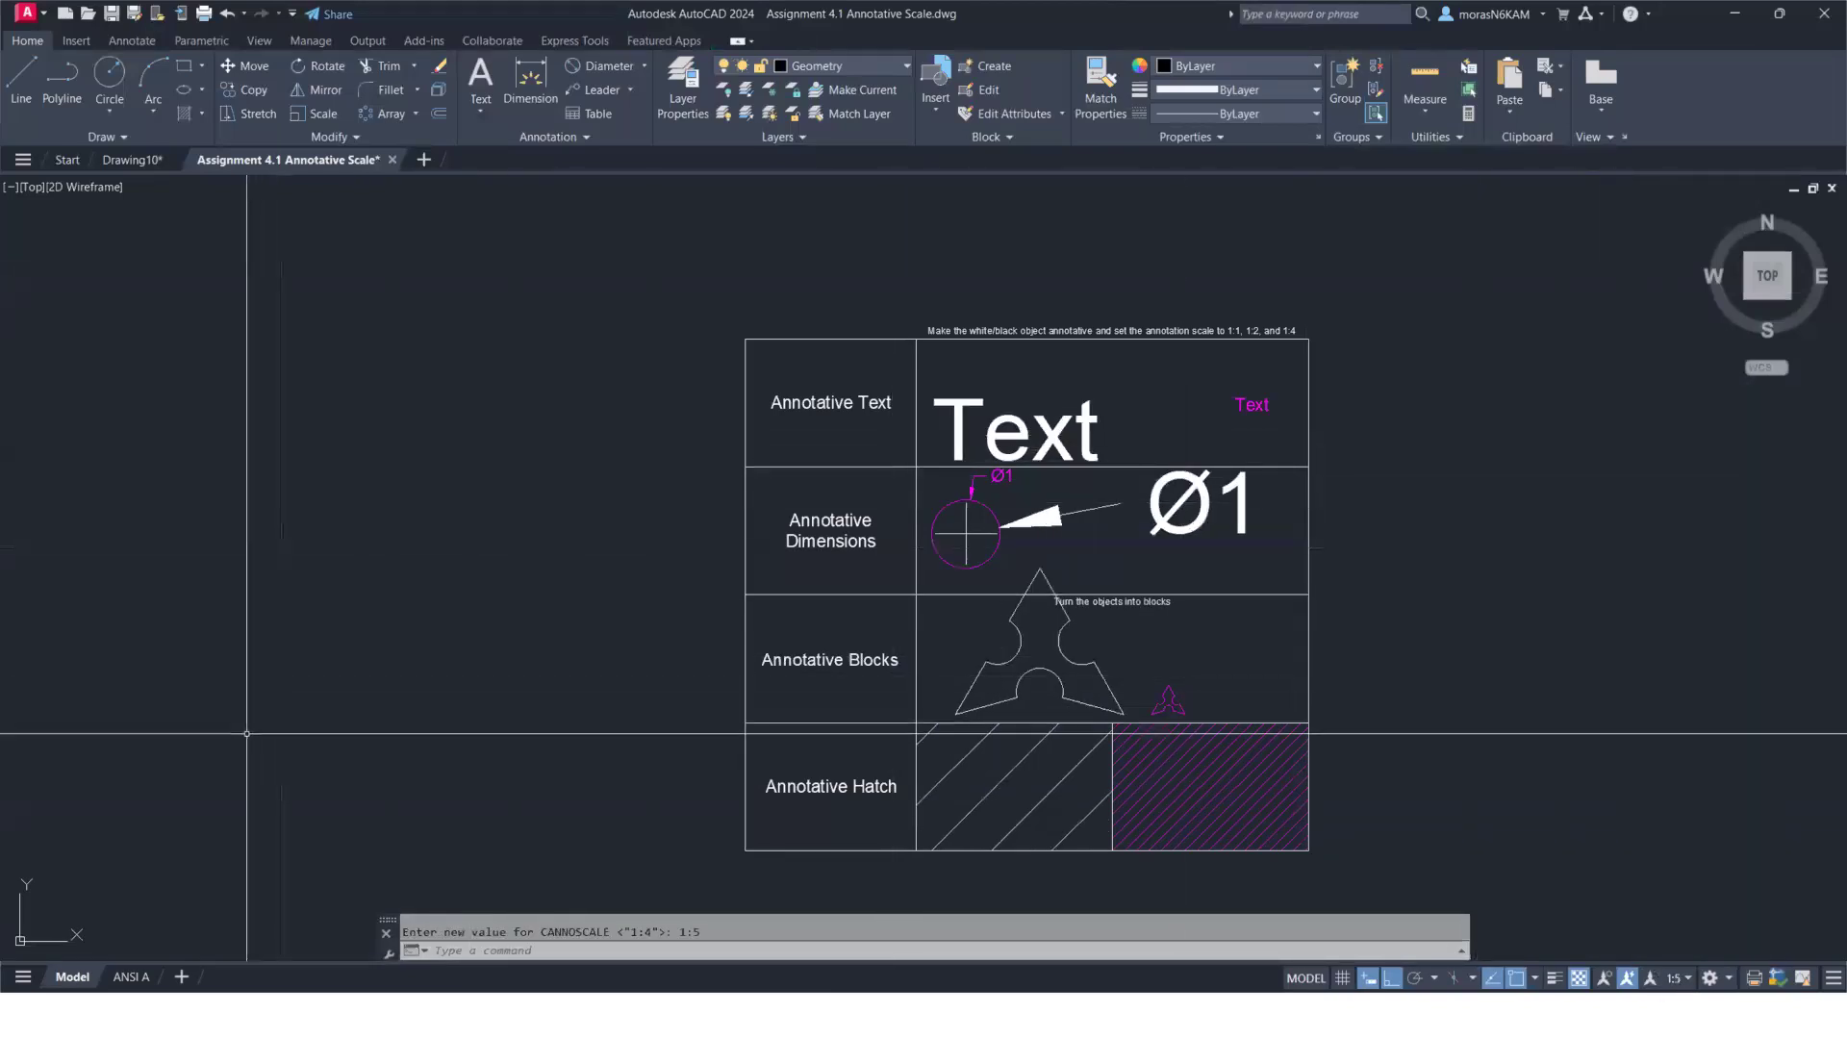
{"action": "left_click", "coordinate": [130, 976]}
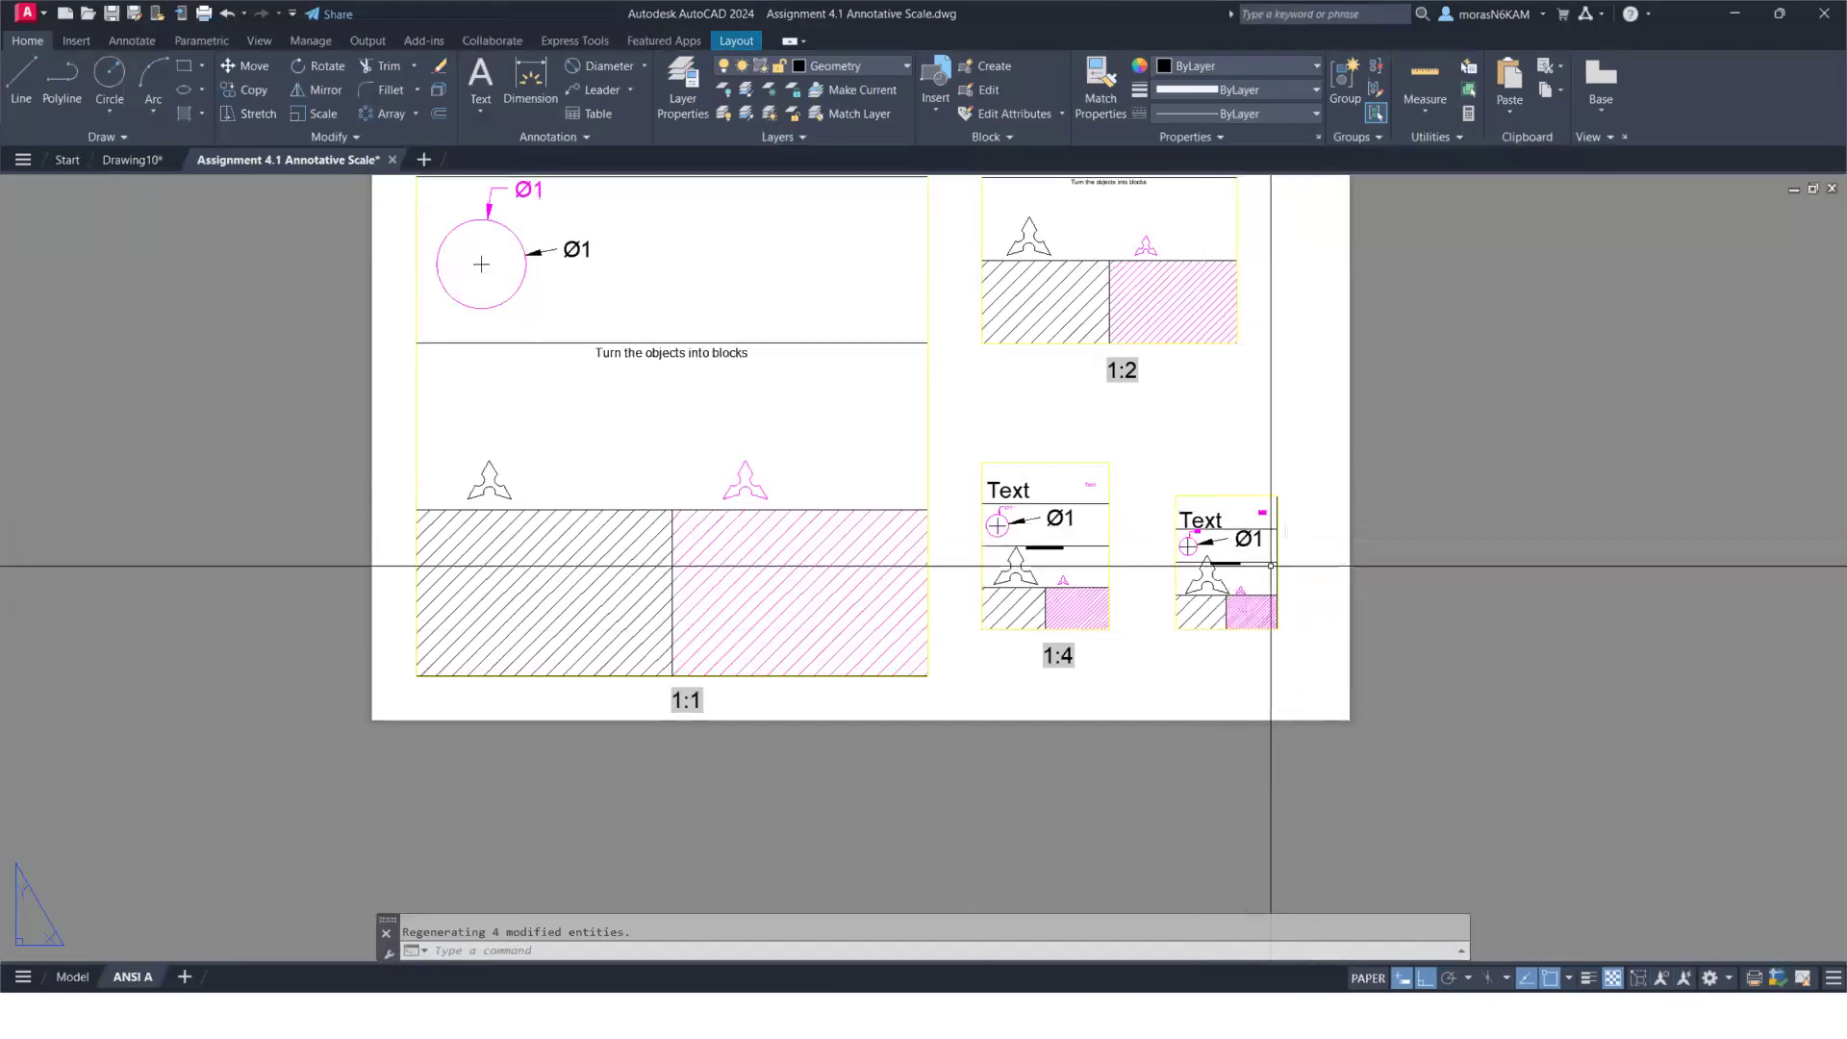
Inside the 1:5 viewport, shift the annotative block slightly down by its insertion grip with object snap and ortho turned off
{"action": "scroll", "coordinate": [1212, 563], "scroll_direction": "up", "scroll_amount": 2}
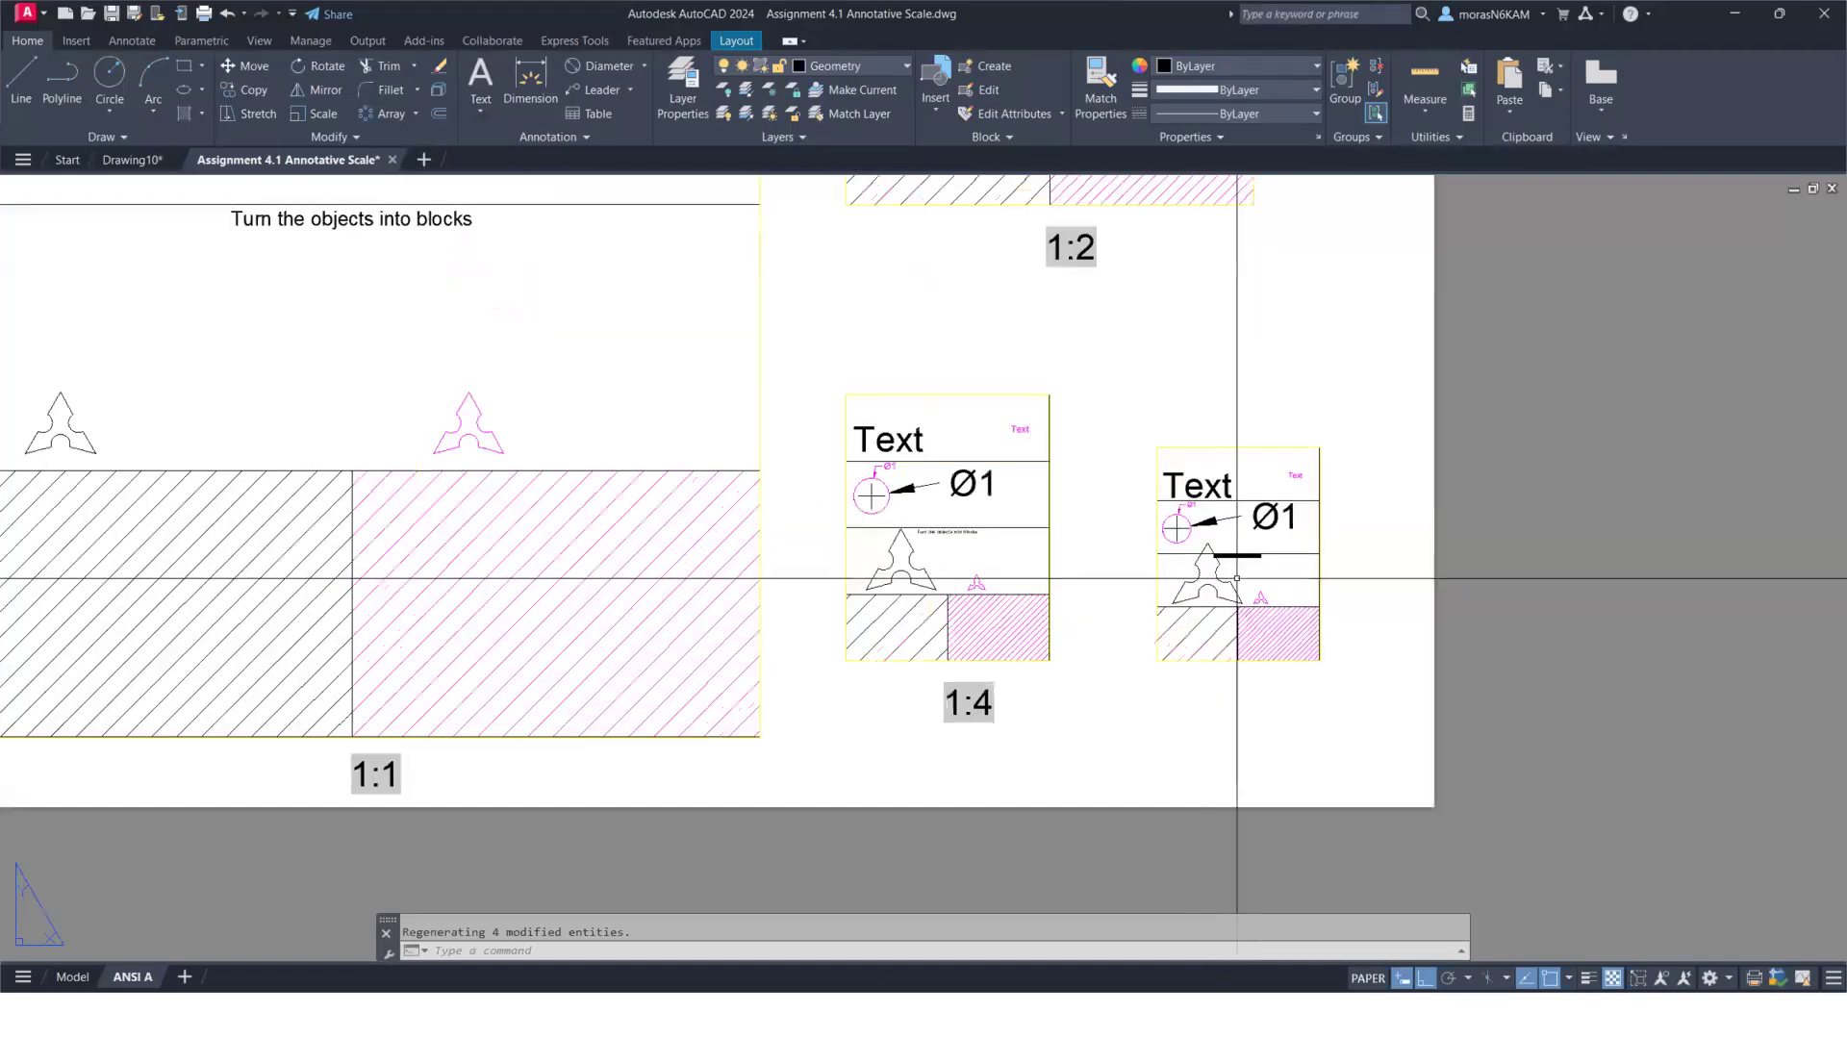
{"action": "scroll", "coordinate": [1237, 578], "scroll_direction": "up", "scroll_amount": 2}
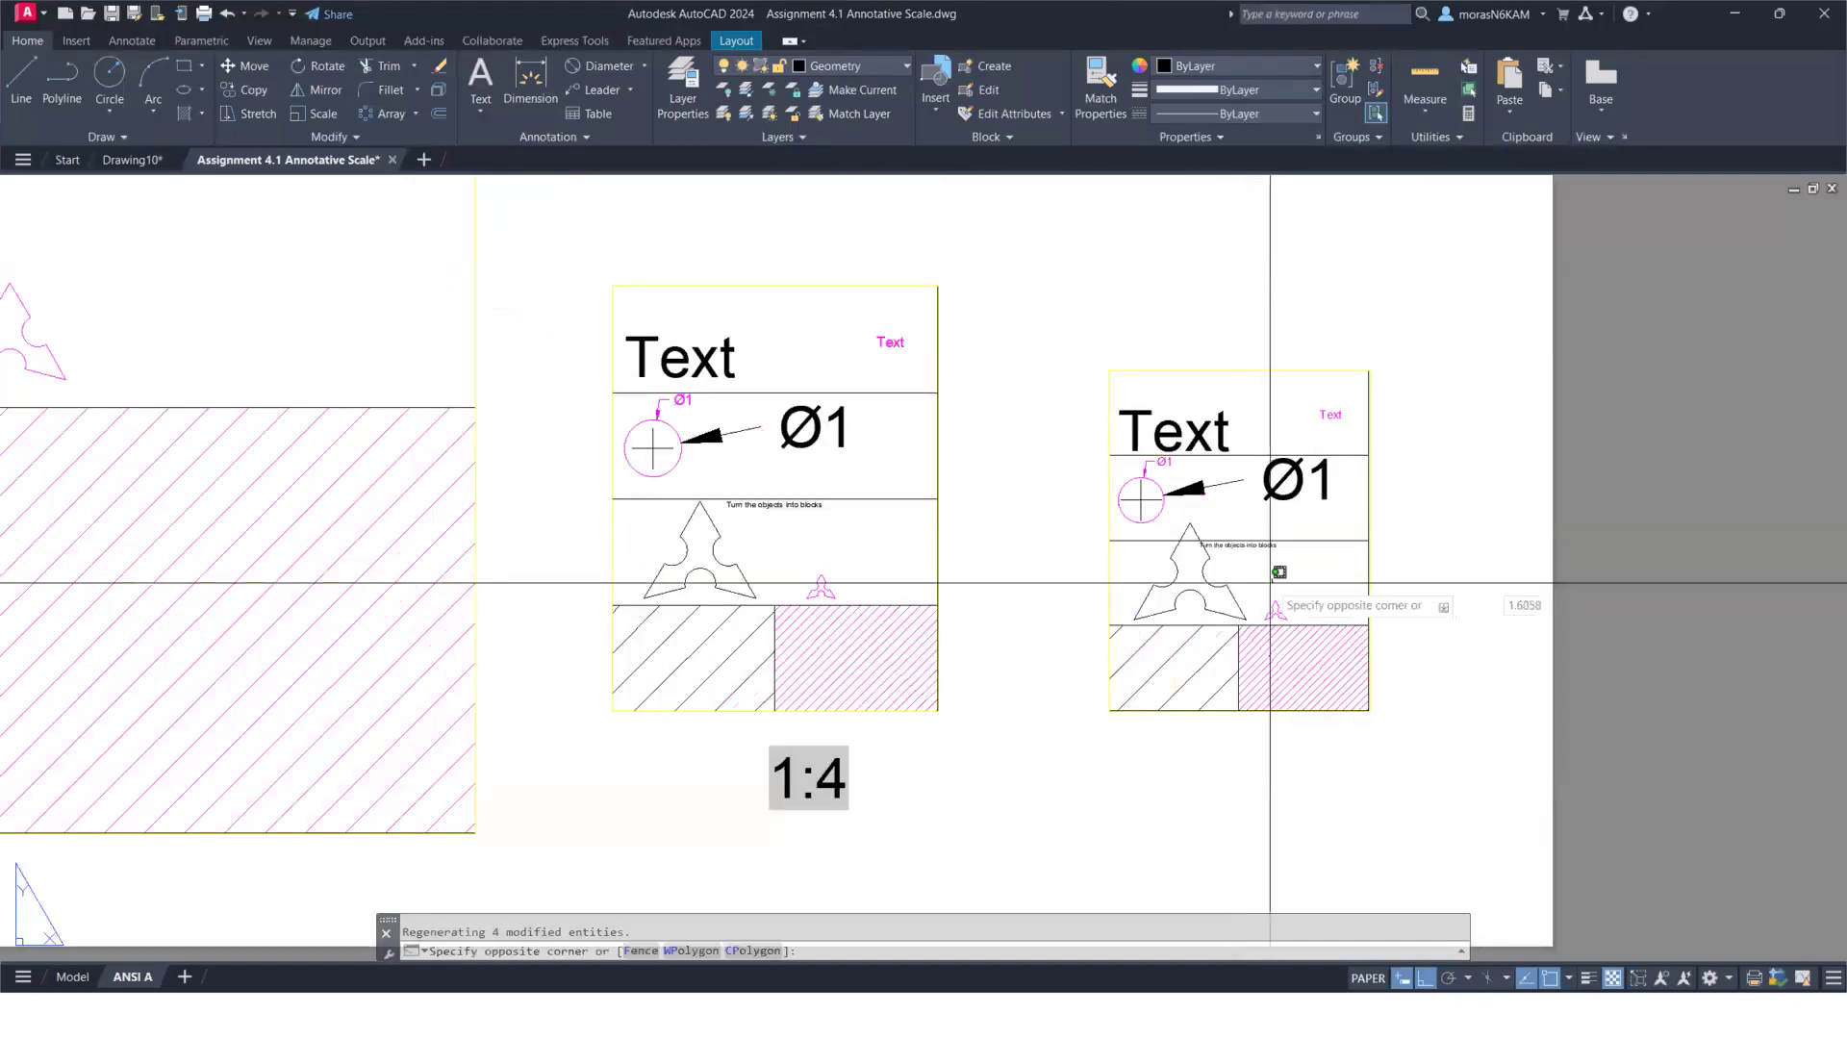
{"action": "double_click", "coordinate": [1270, 580]}
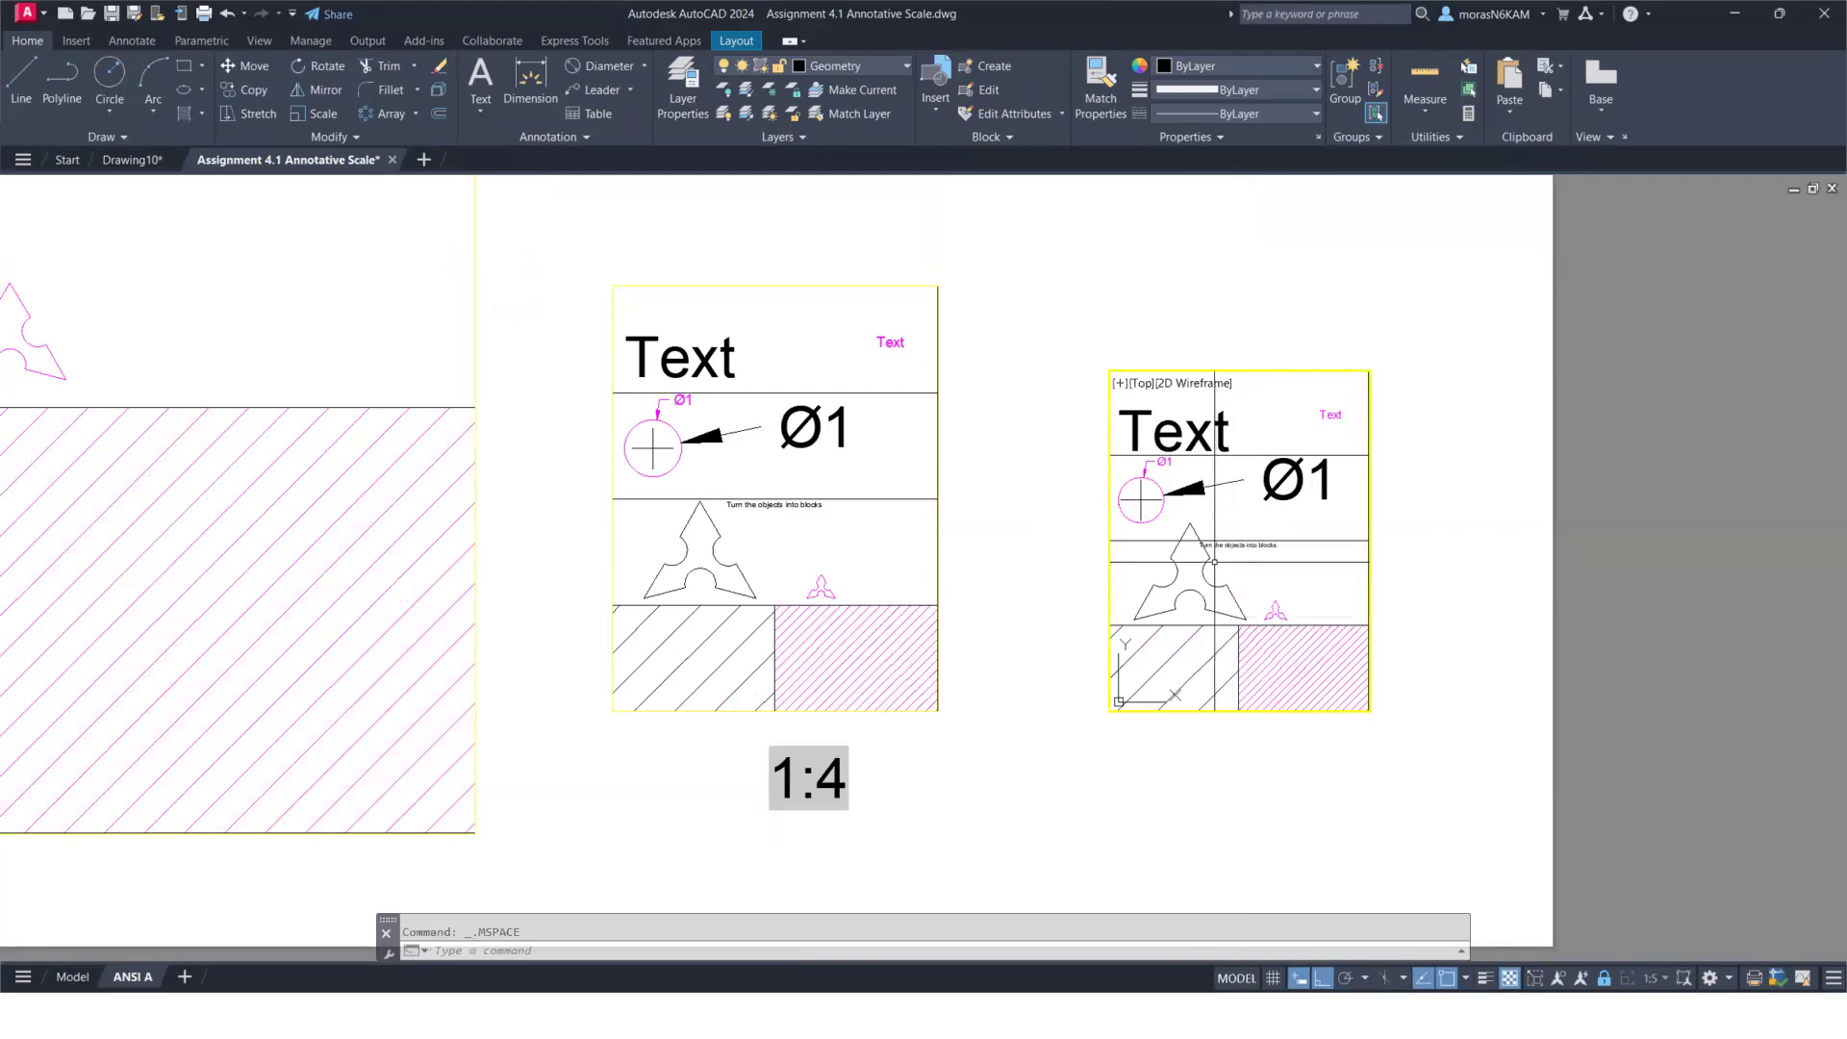
{"action": "left_click", "coordinate": [1188, 585]}
{"action": "left_click", "coordinate": [1135, 618]}
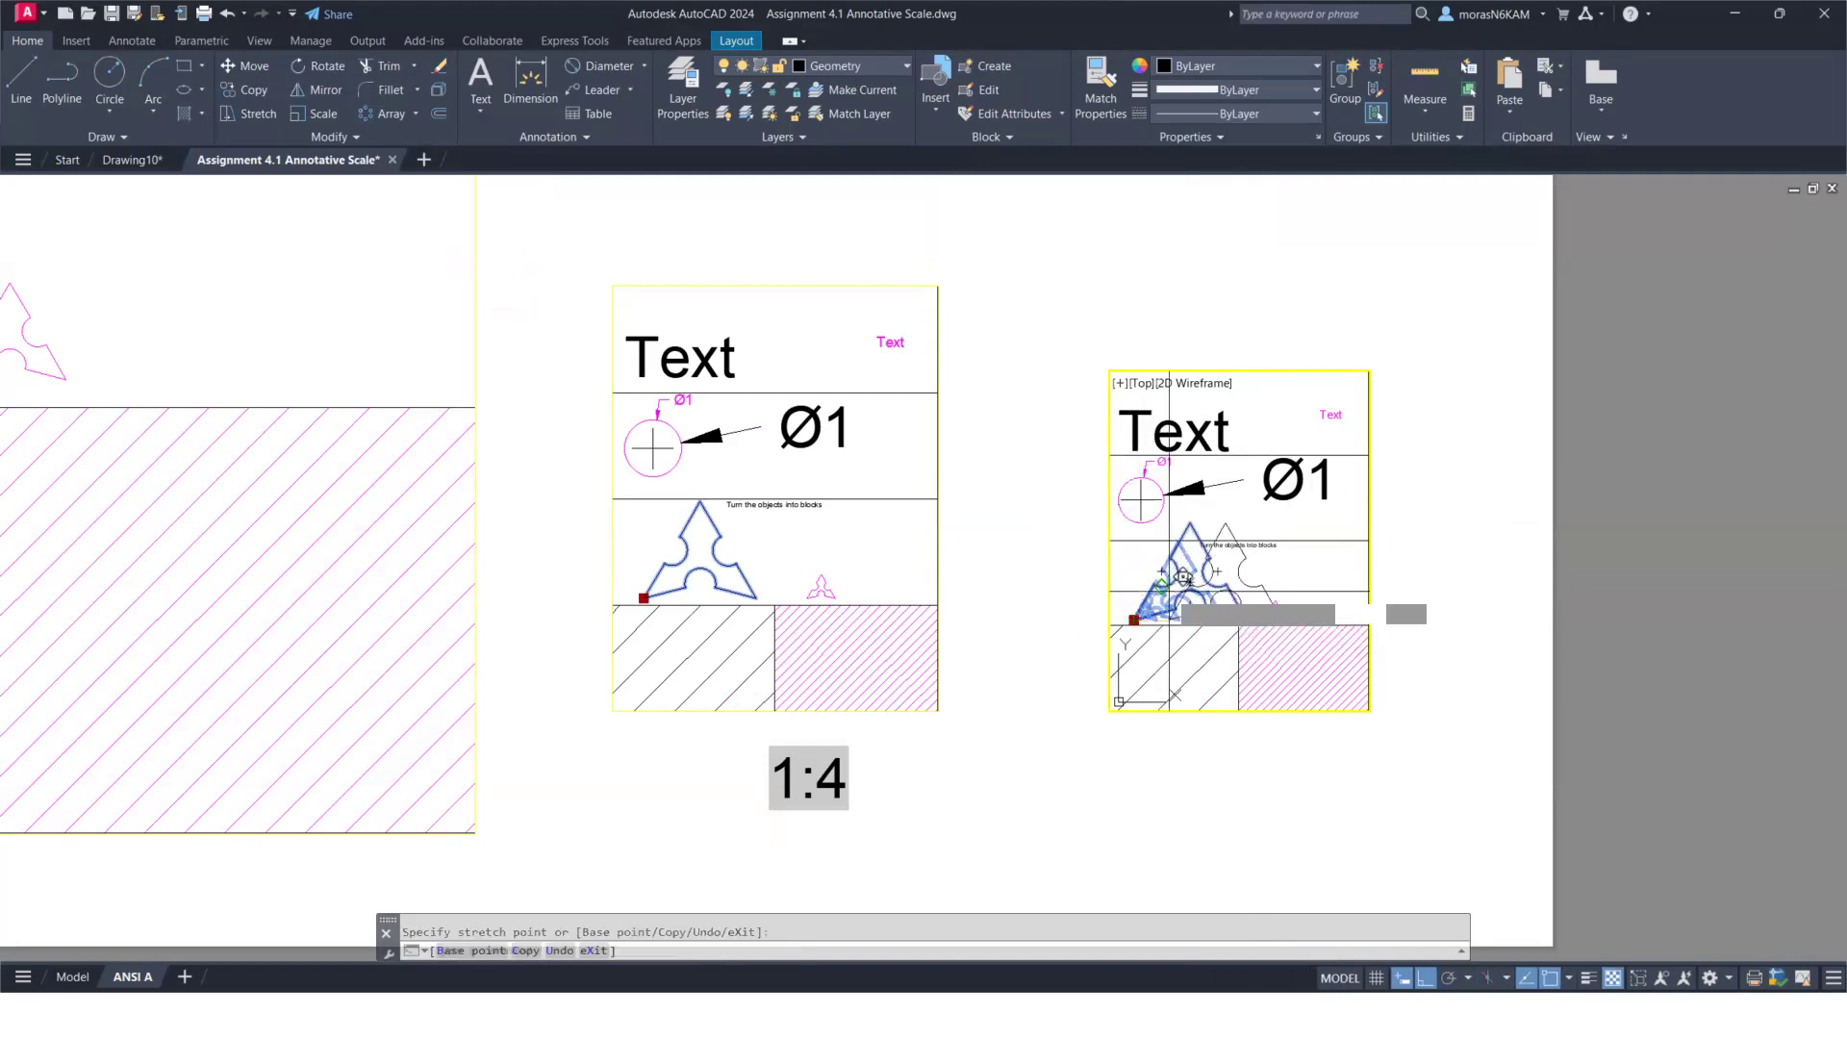
{"action": "scroll", "coordinate": [1171, 586], "scroll_direction": "up", "scroll_amount": 2}
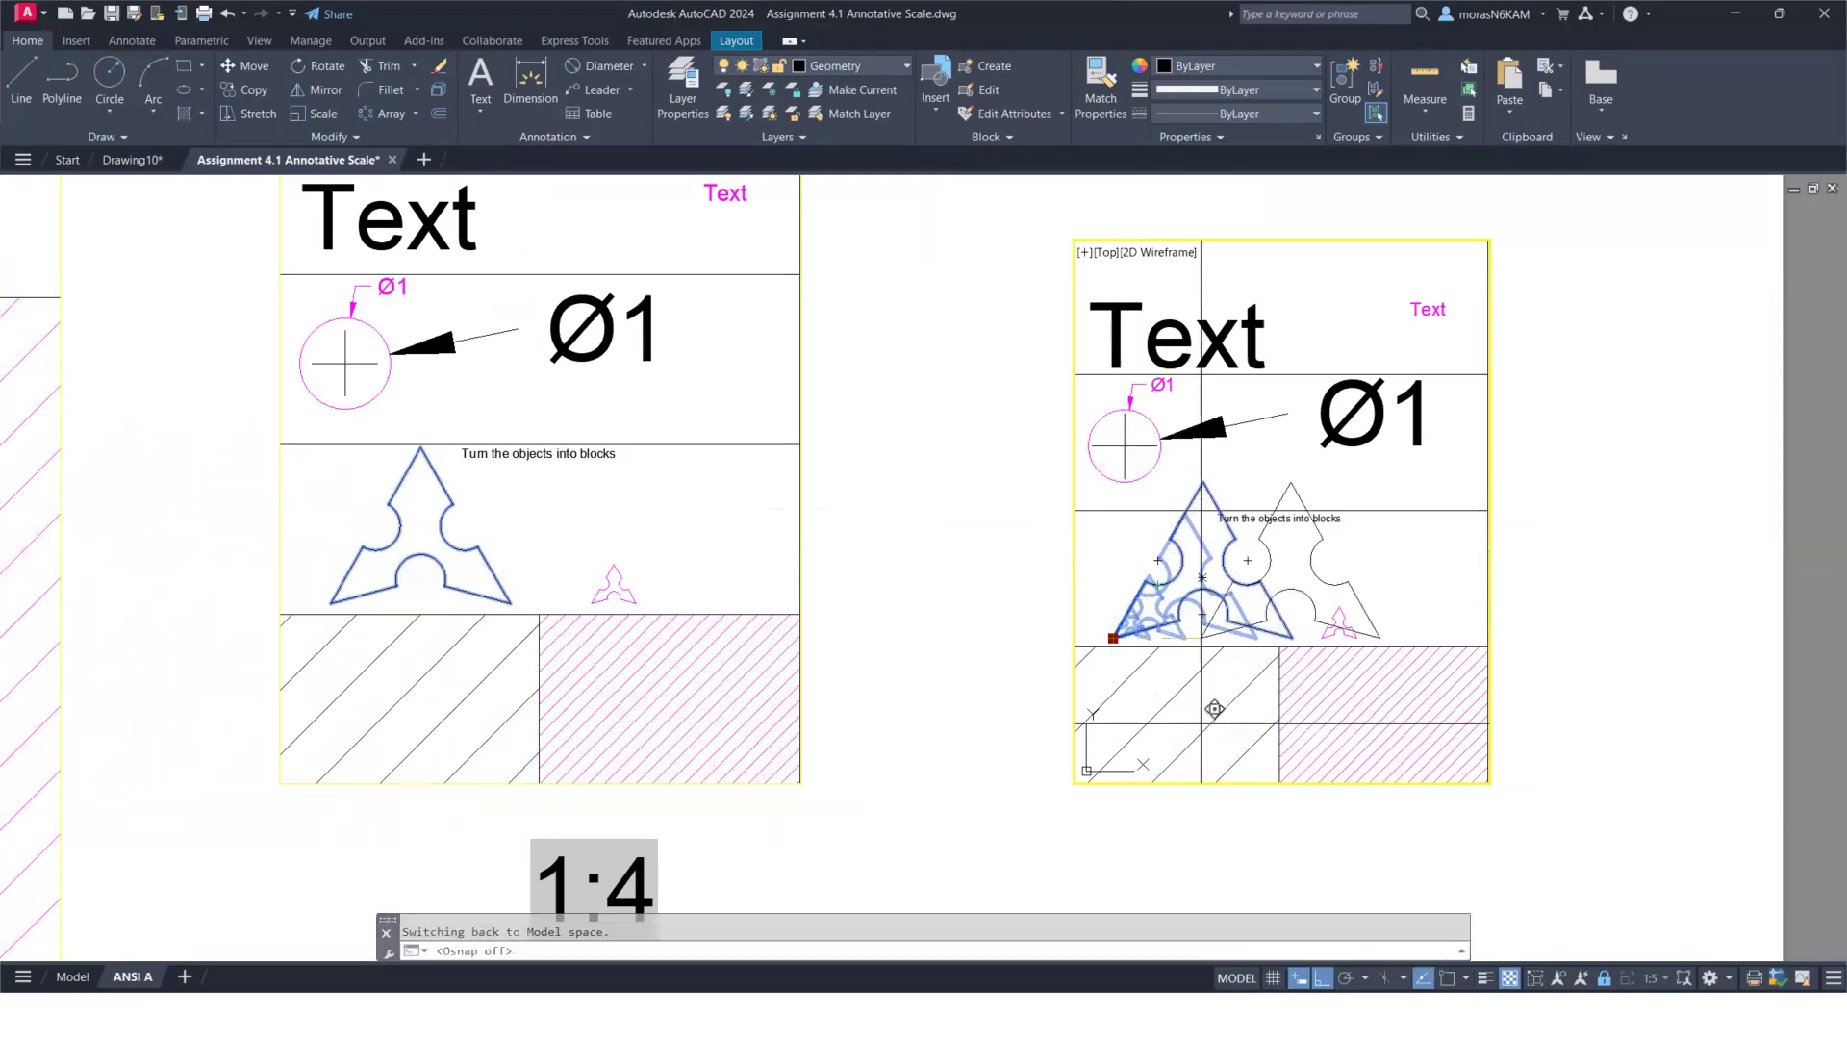
{"action": "left_click", "coordinate": [1320, 979]}
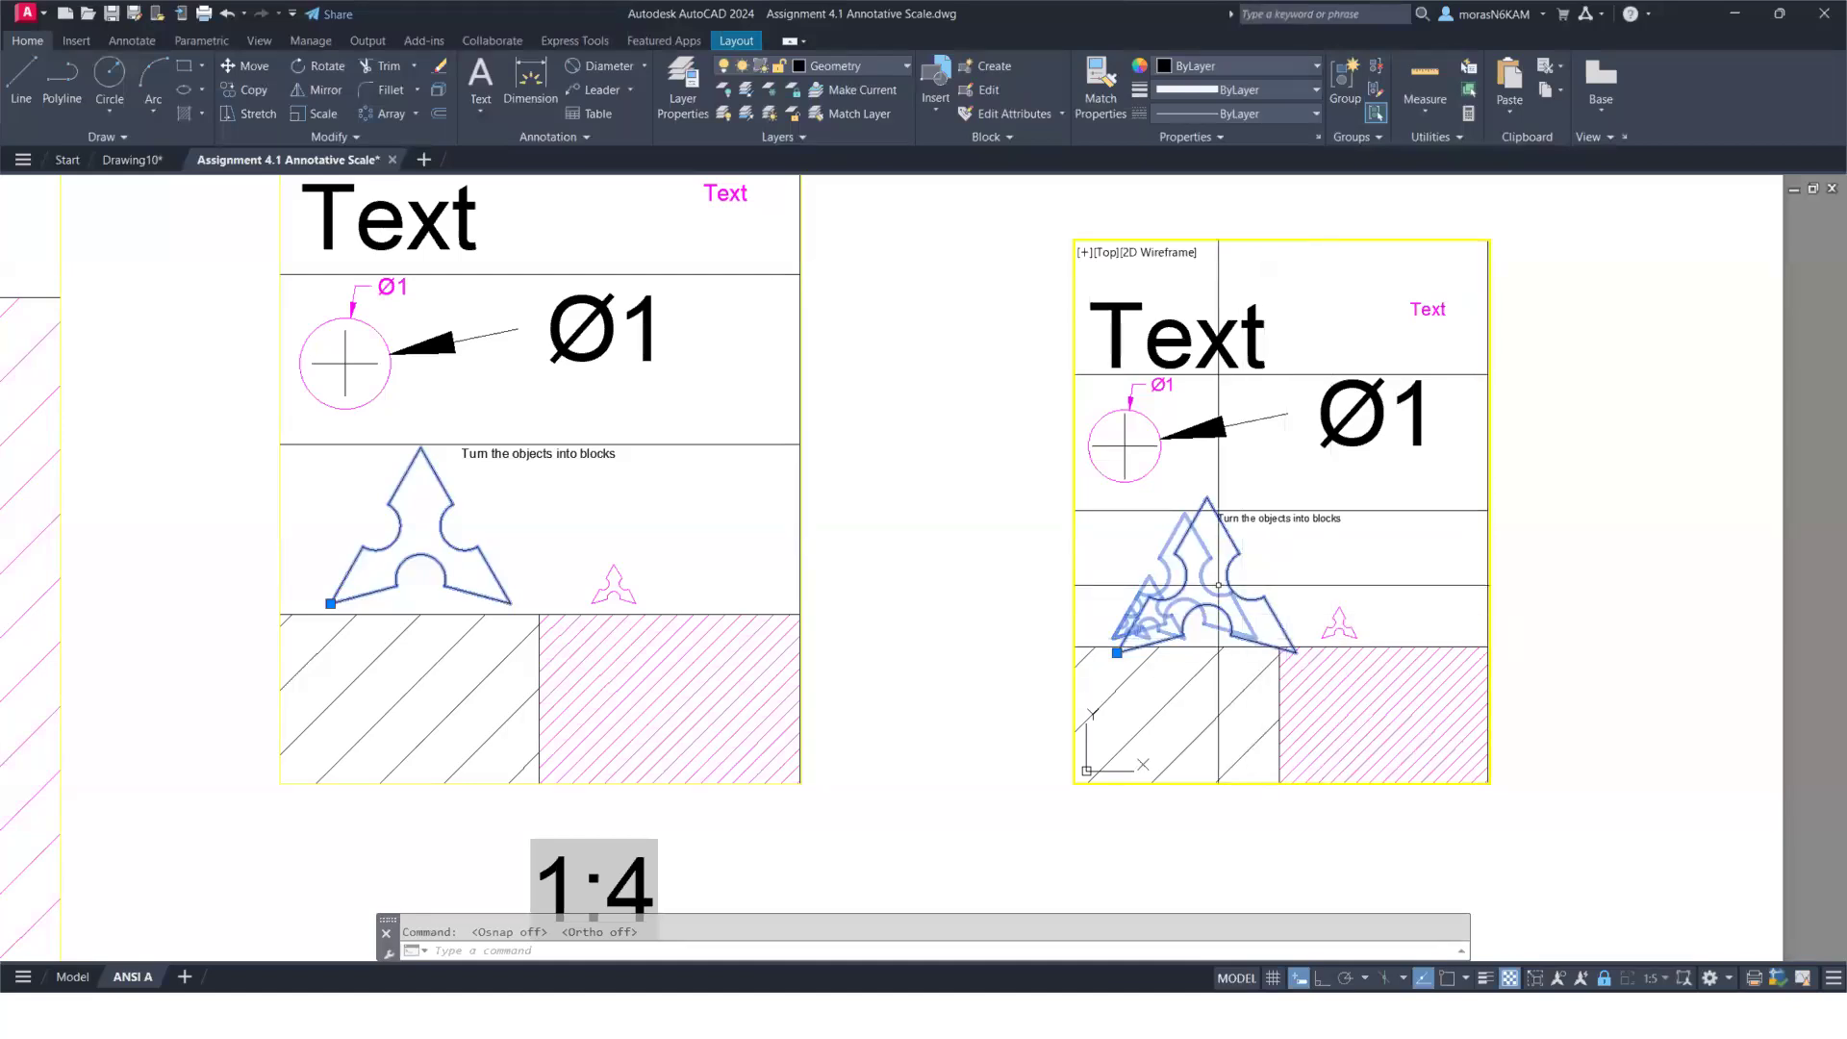
Move the annotative block's 1:5 representation up beside the diameter dimension and back to its cell's lower-left corner, then return to paper space
{"action": "left_click", "coordinate": [1117, 652]}
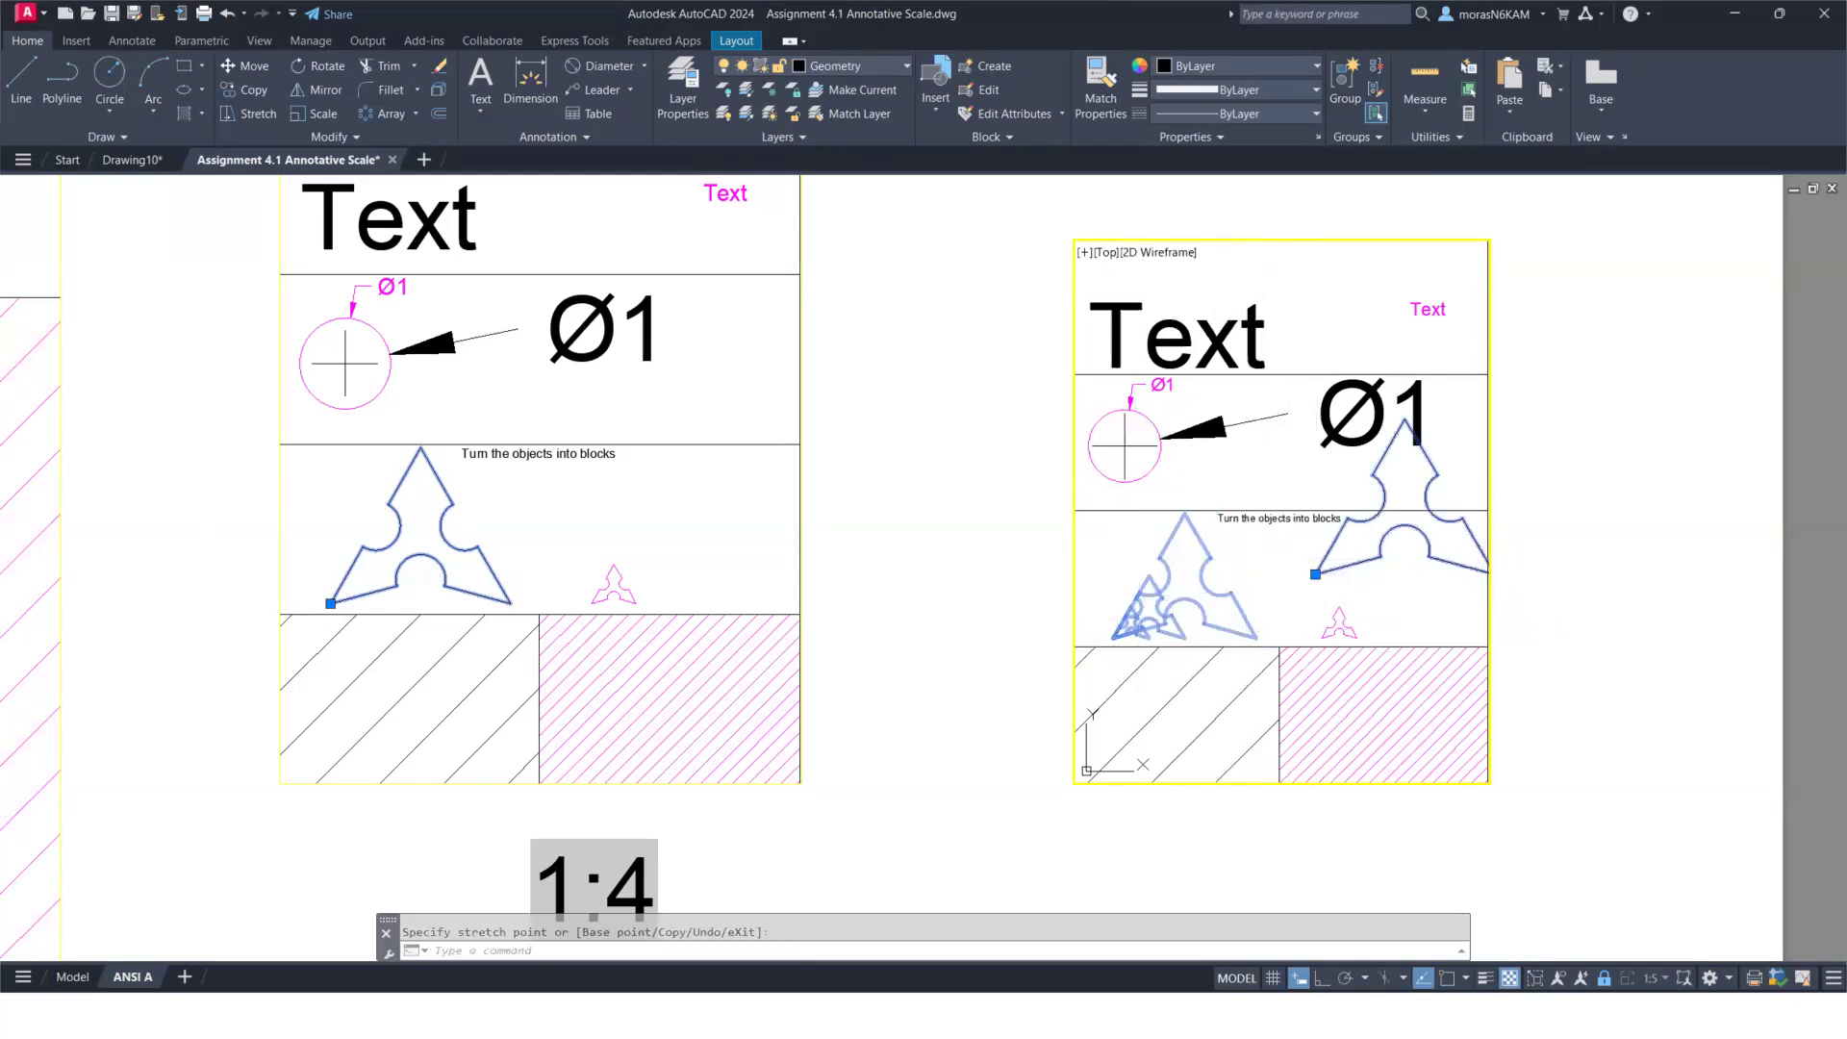
{"action": "left_click", "coordinate": [1314, 574]}
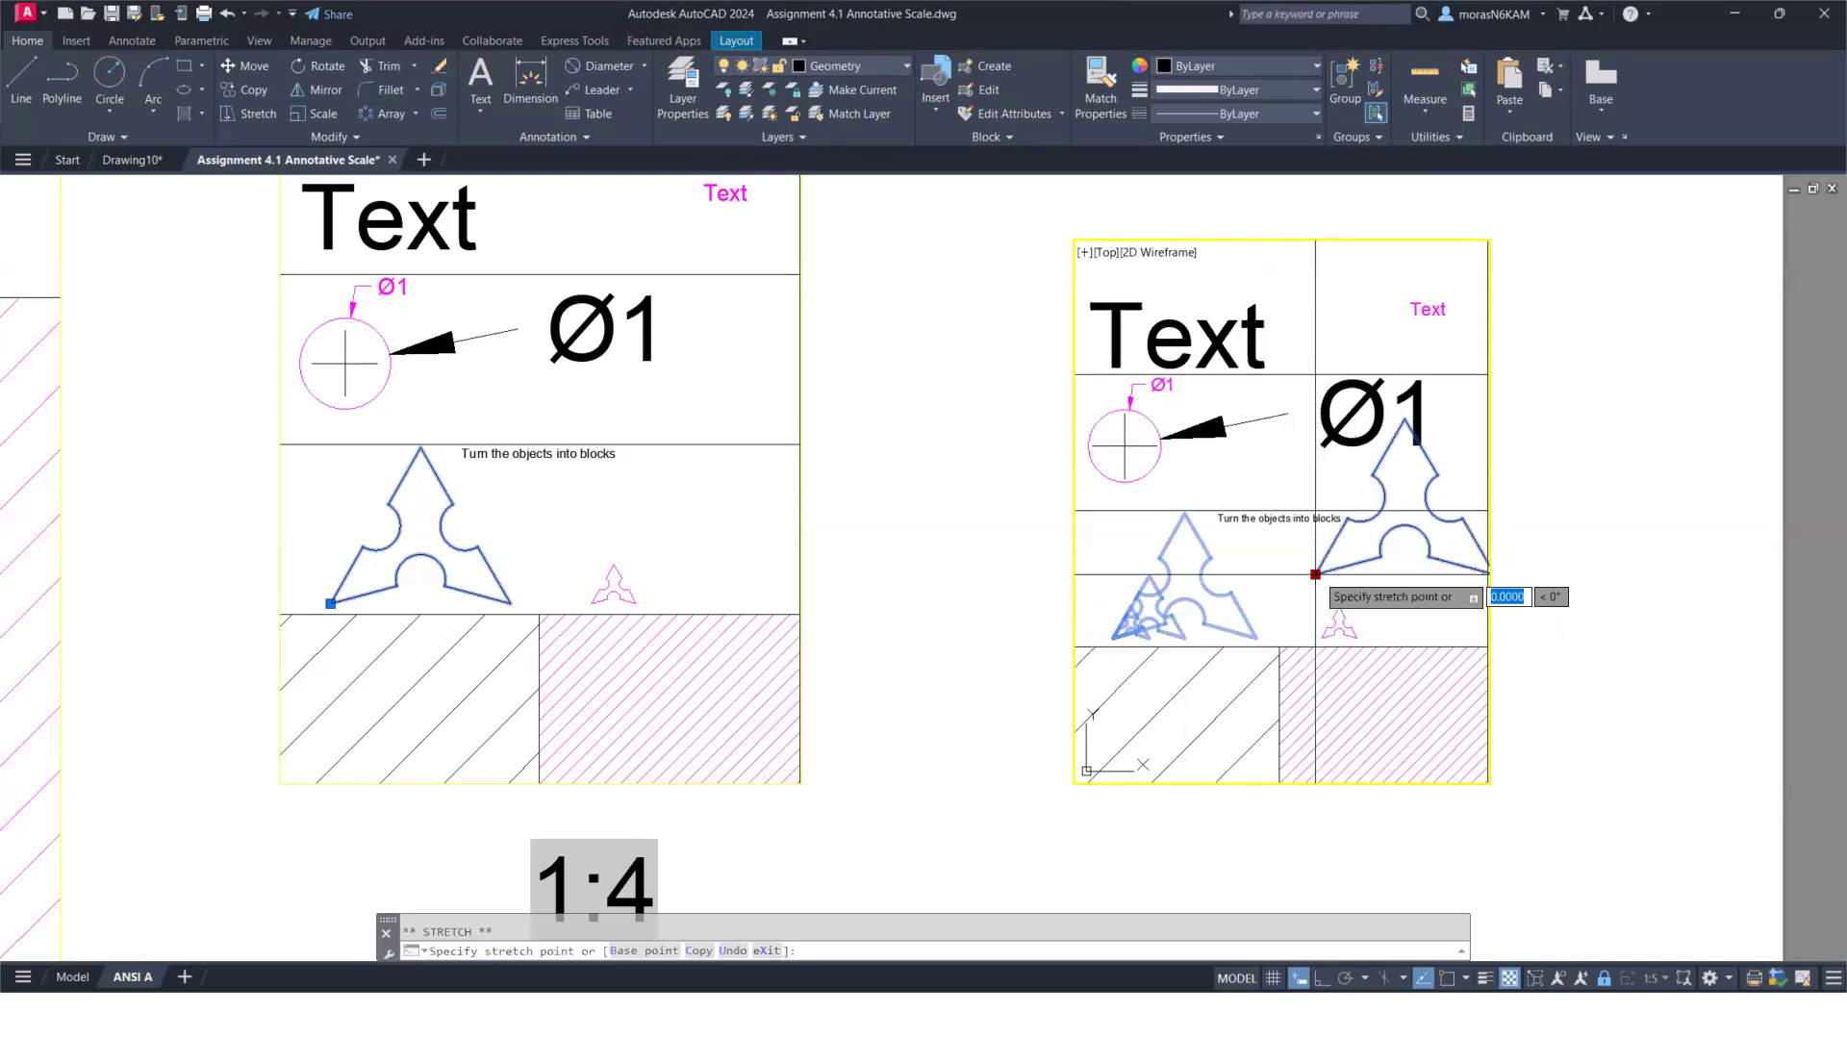
{"action": "left_click", "coordinate": [1113, 649]}
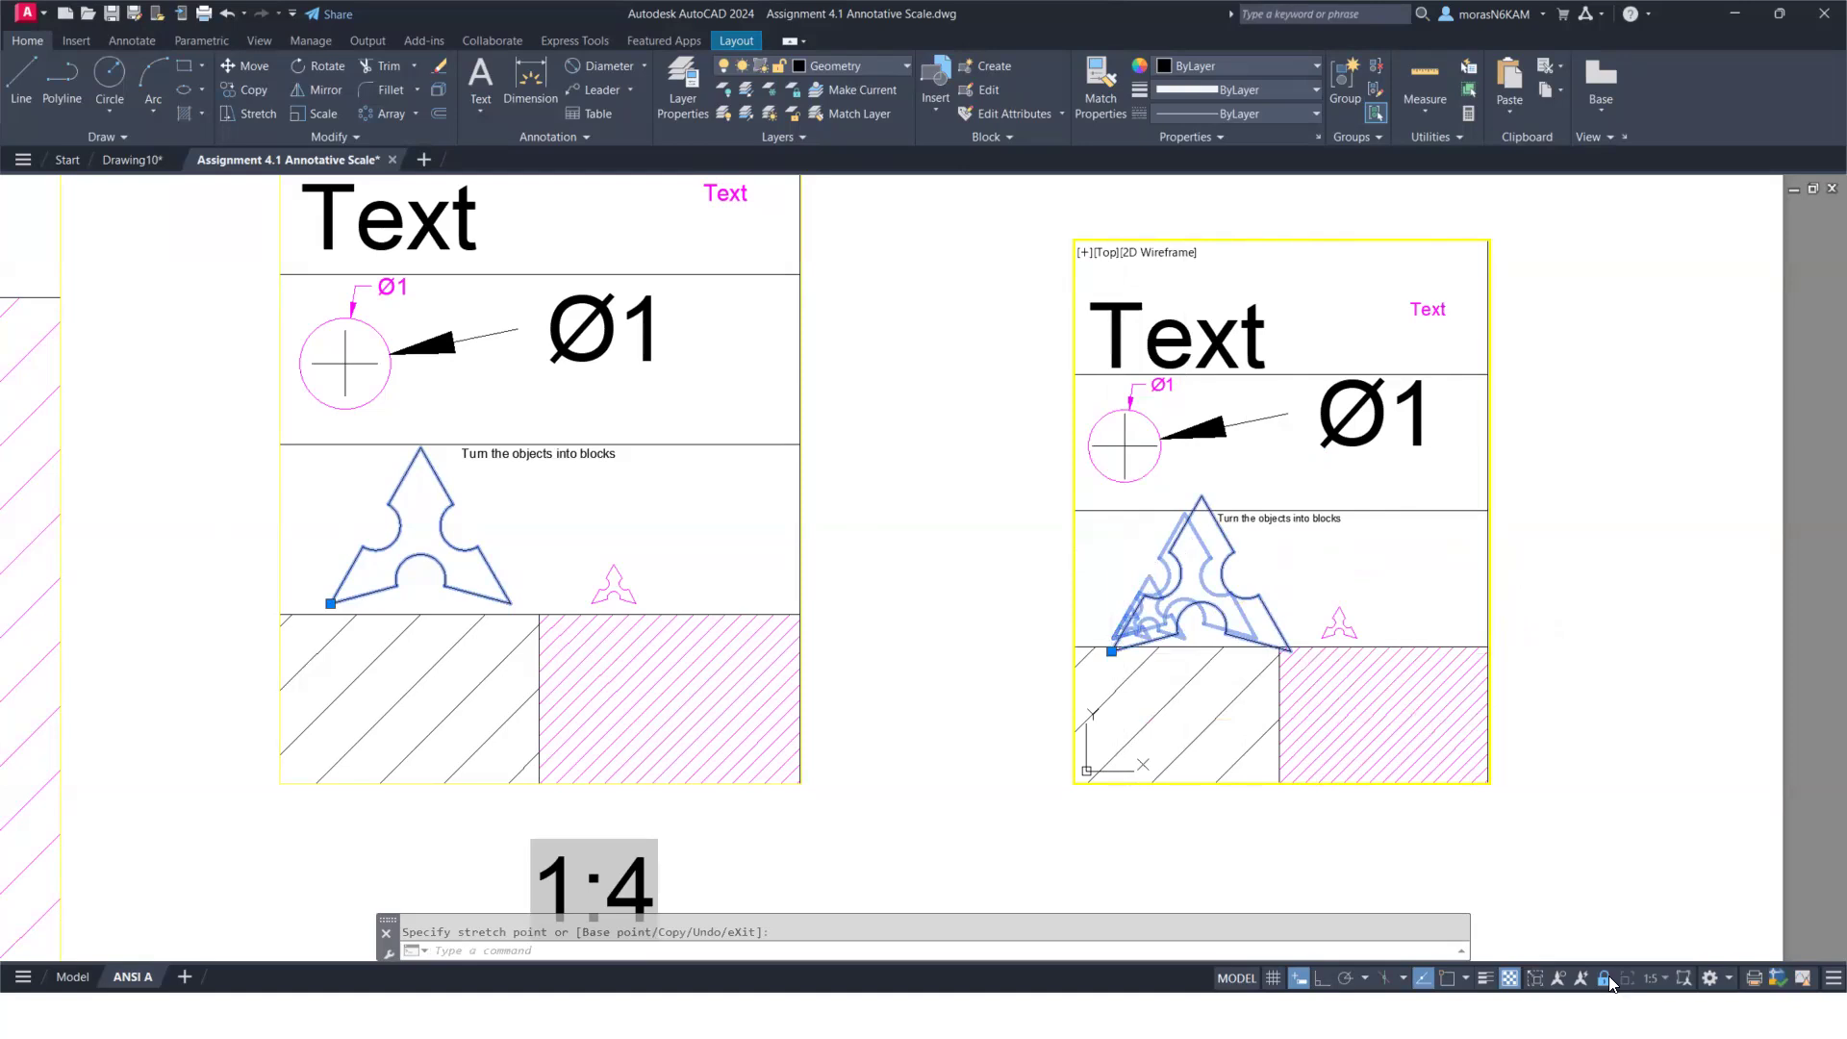
{"action": "double_click", "coordinate": [1597, 664]}
In the 1:1 viewport, preview moving the magenta non-annotative block by its grip and watch all viewports, without placing it
{"action": "scroll", "coordinate": [1741, 606], "scroll_direction": "down", "scroll_amount": 5}
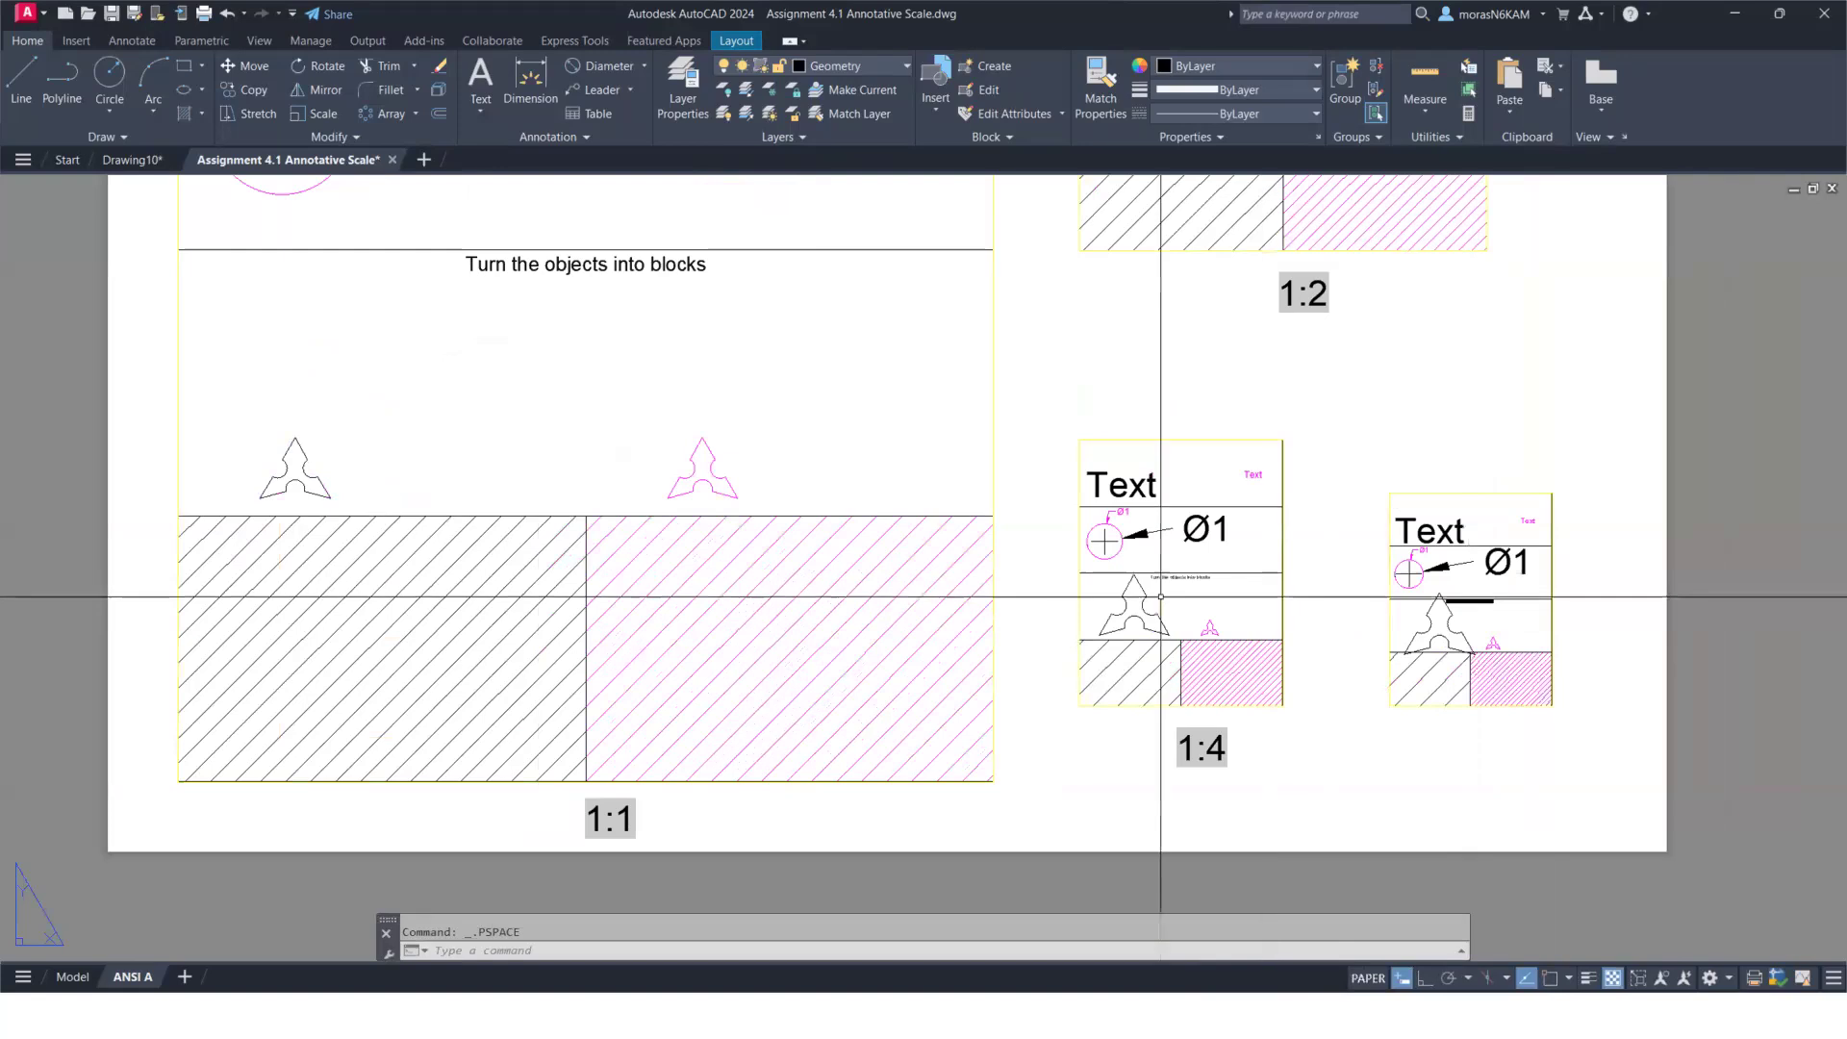
{"action": "scroll", "coordinate": [1302, 562], "scroll_direction": "down", "scroll_amount": 4}
{"action": "middle_click_drag", "start_coordinate": [1302, 561], "coordinate": [1142, 607]}
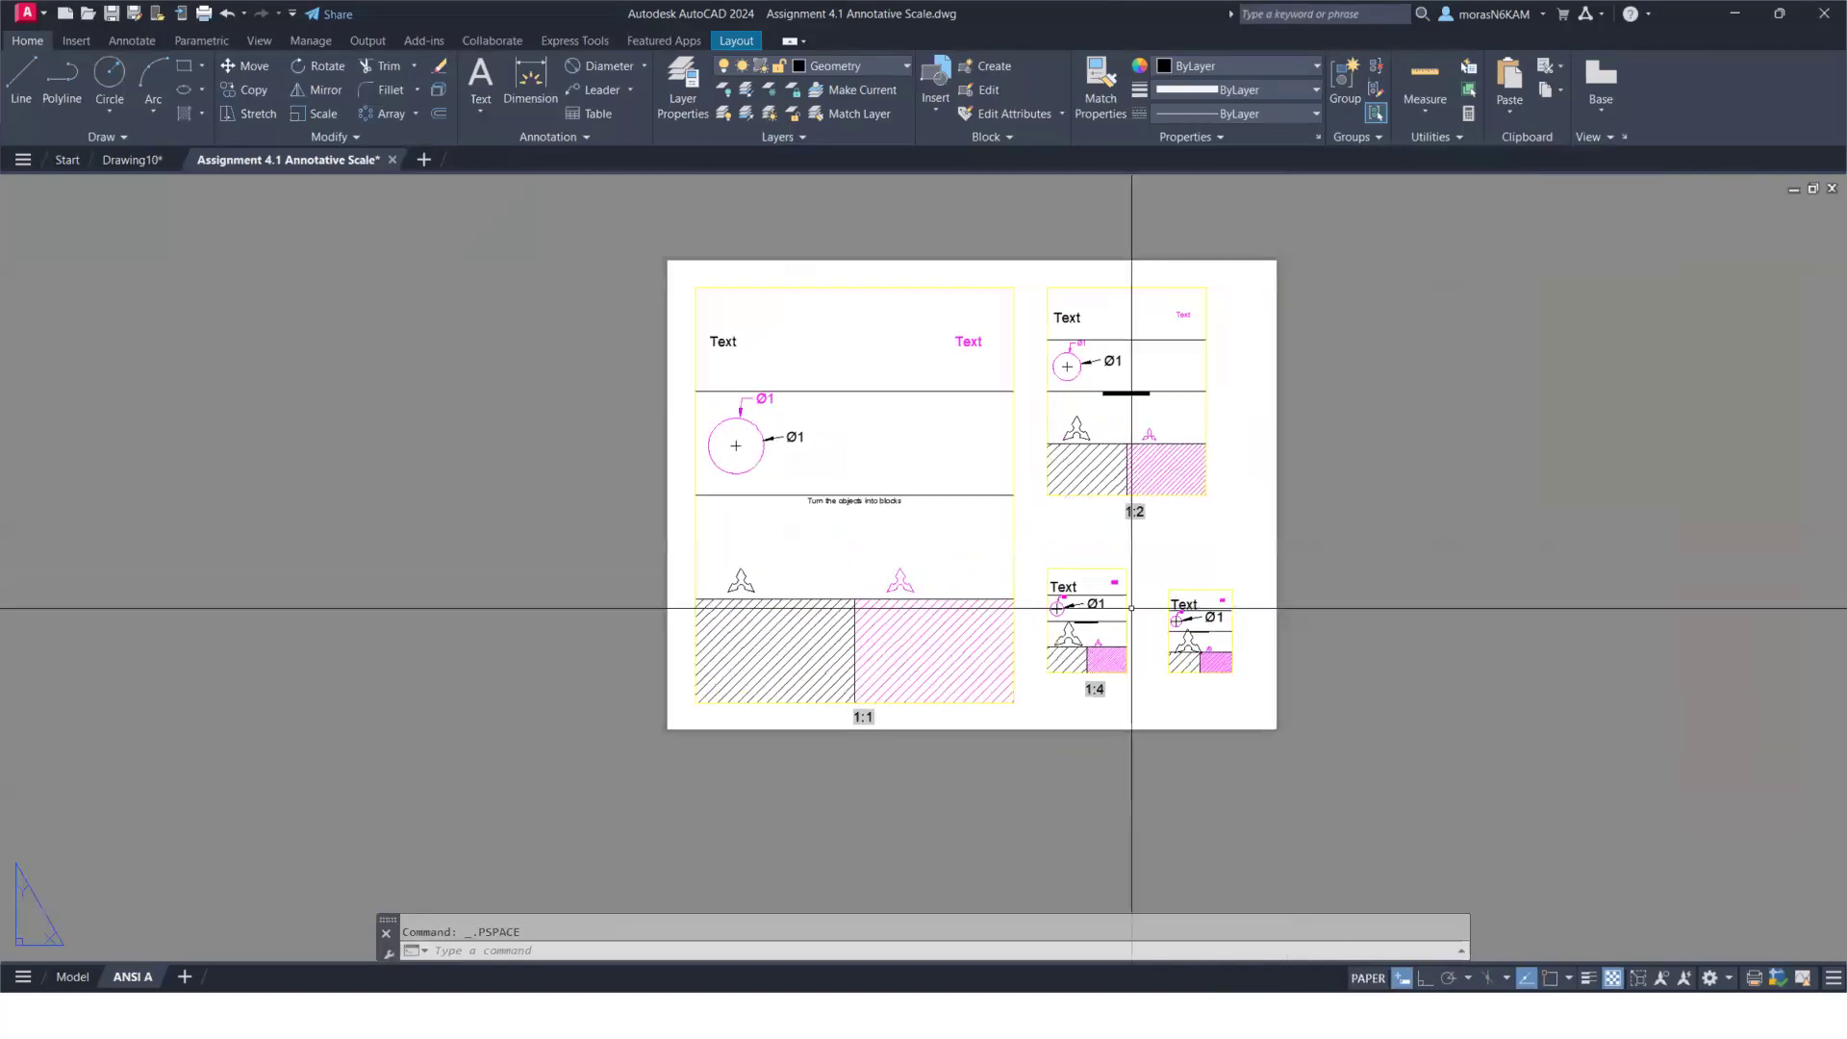
{"action": "scroll", "coordinate": [1082, 530], "scroll_direction": "up", "scroll_amount": 2}
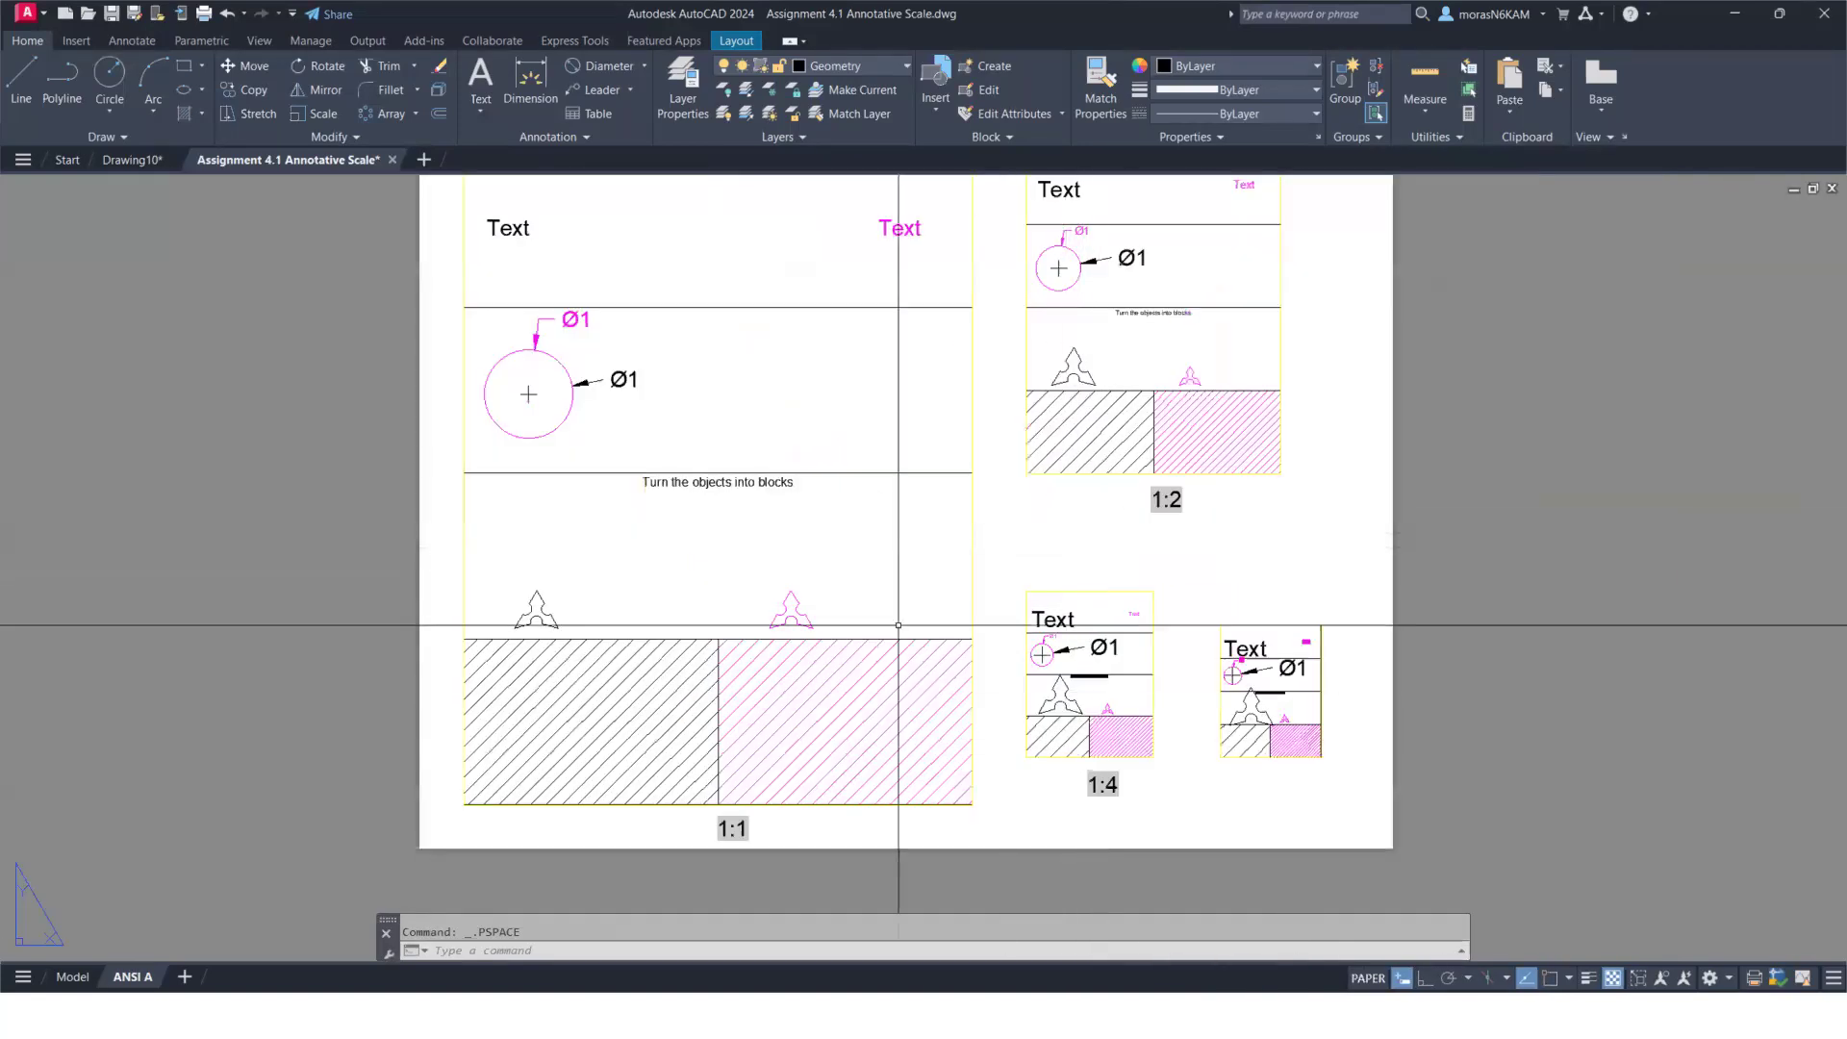
{"action": "double_click", "coordinate": [807, 610]}
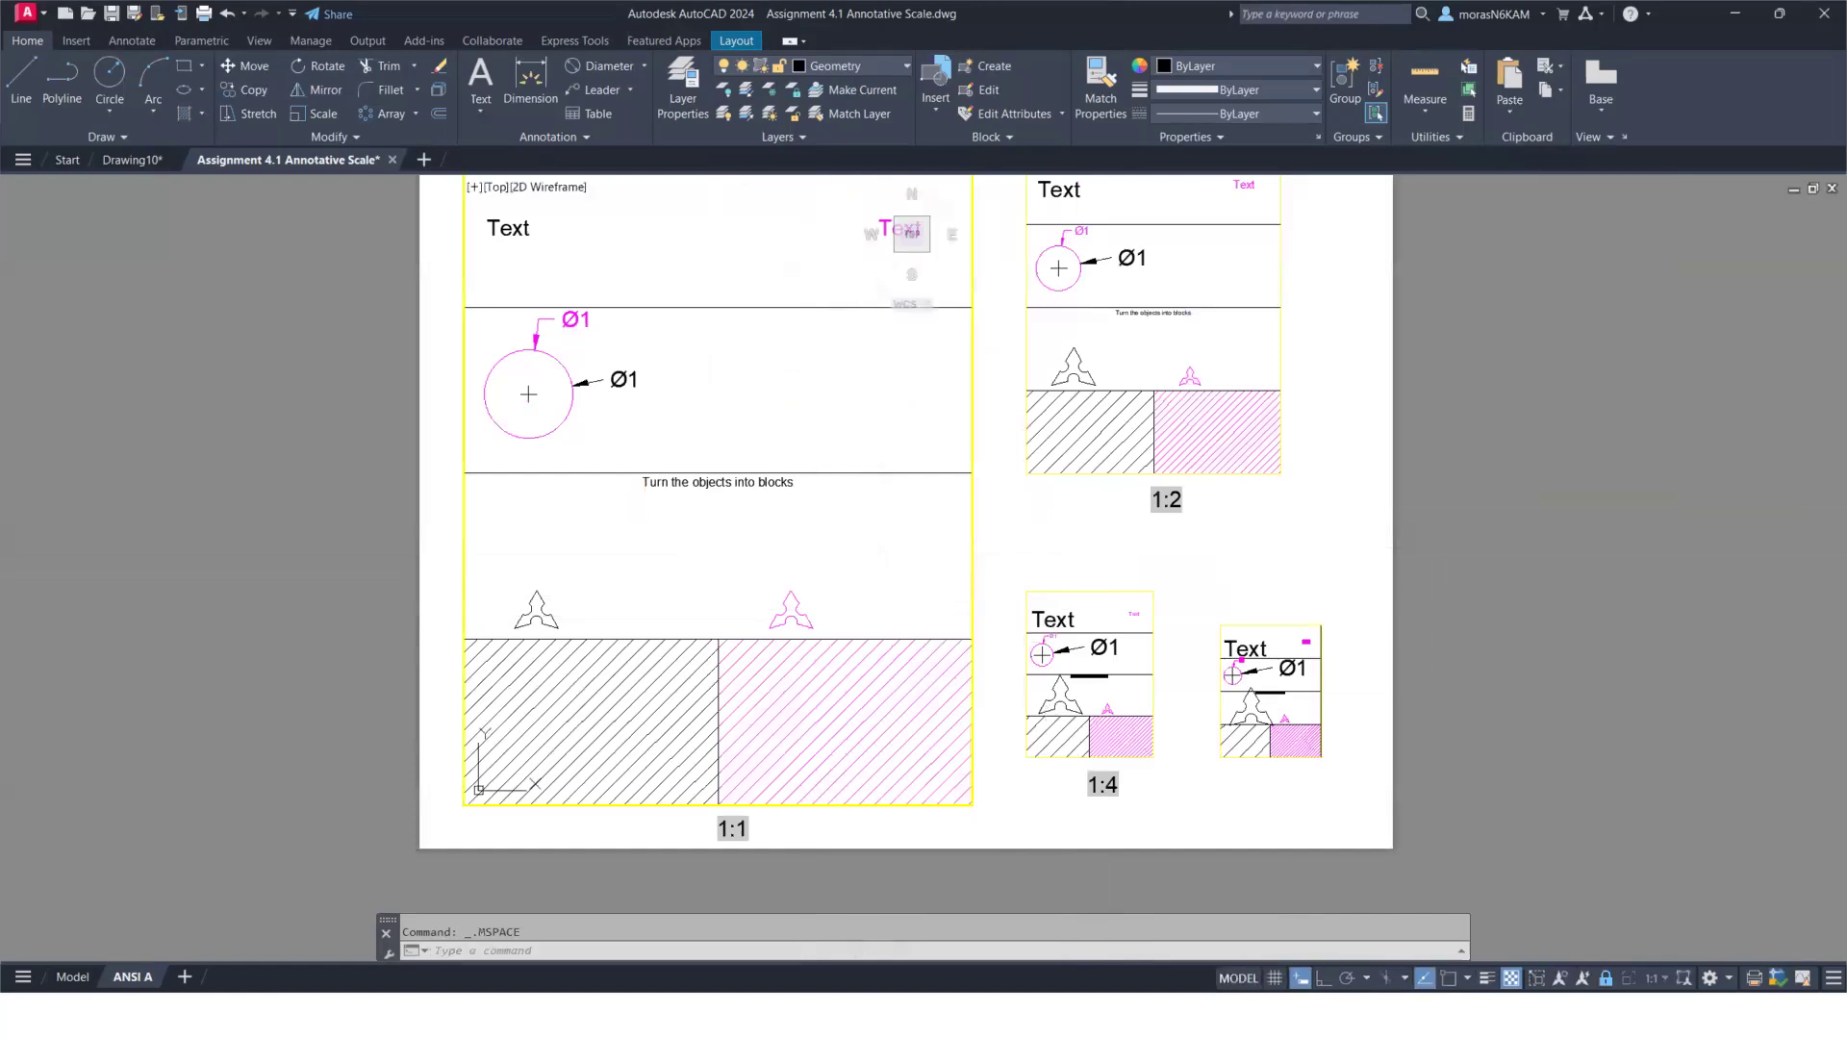
{"action": "left_click", "coordinate": [799, 614]}
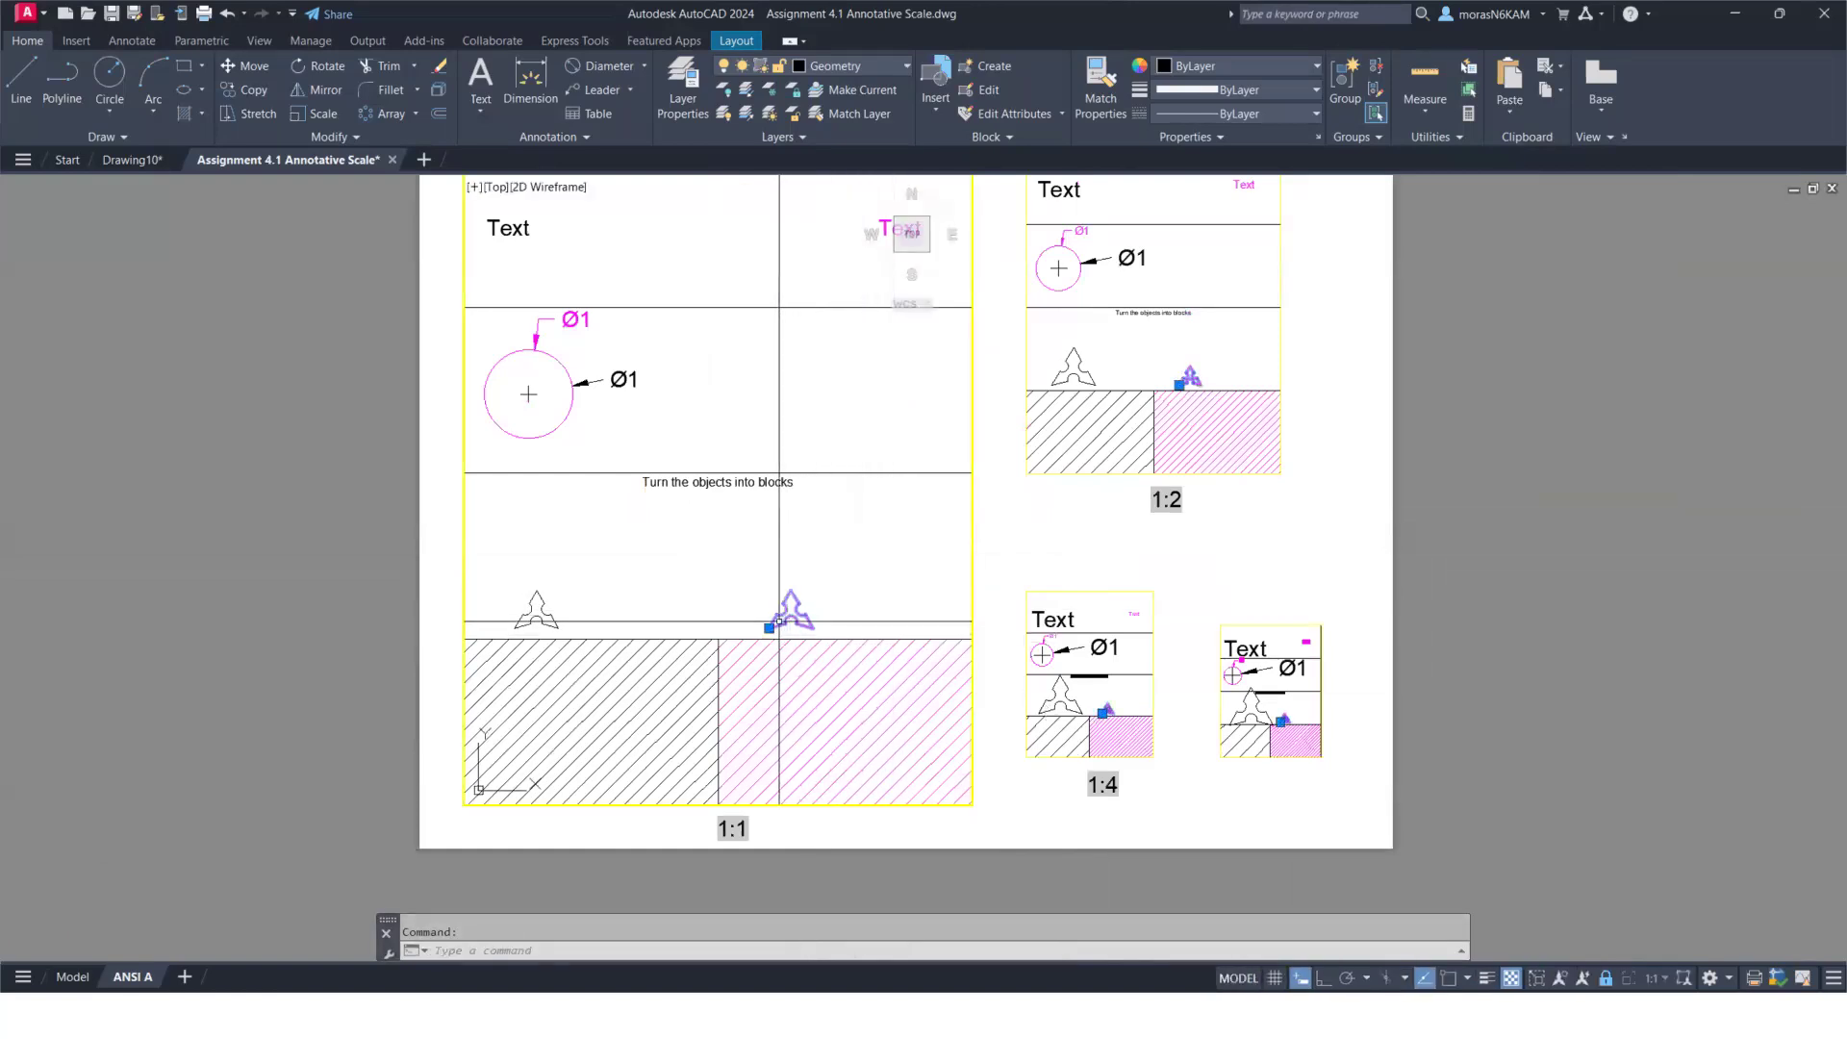
{"action": "left_click", "coordinate": [769, 627]}
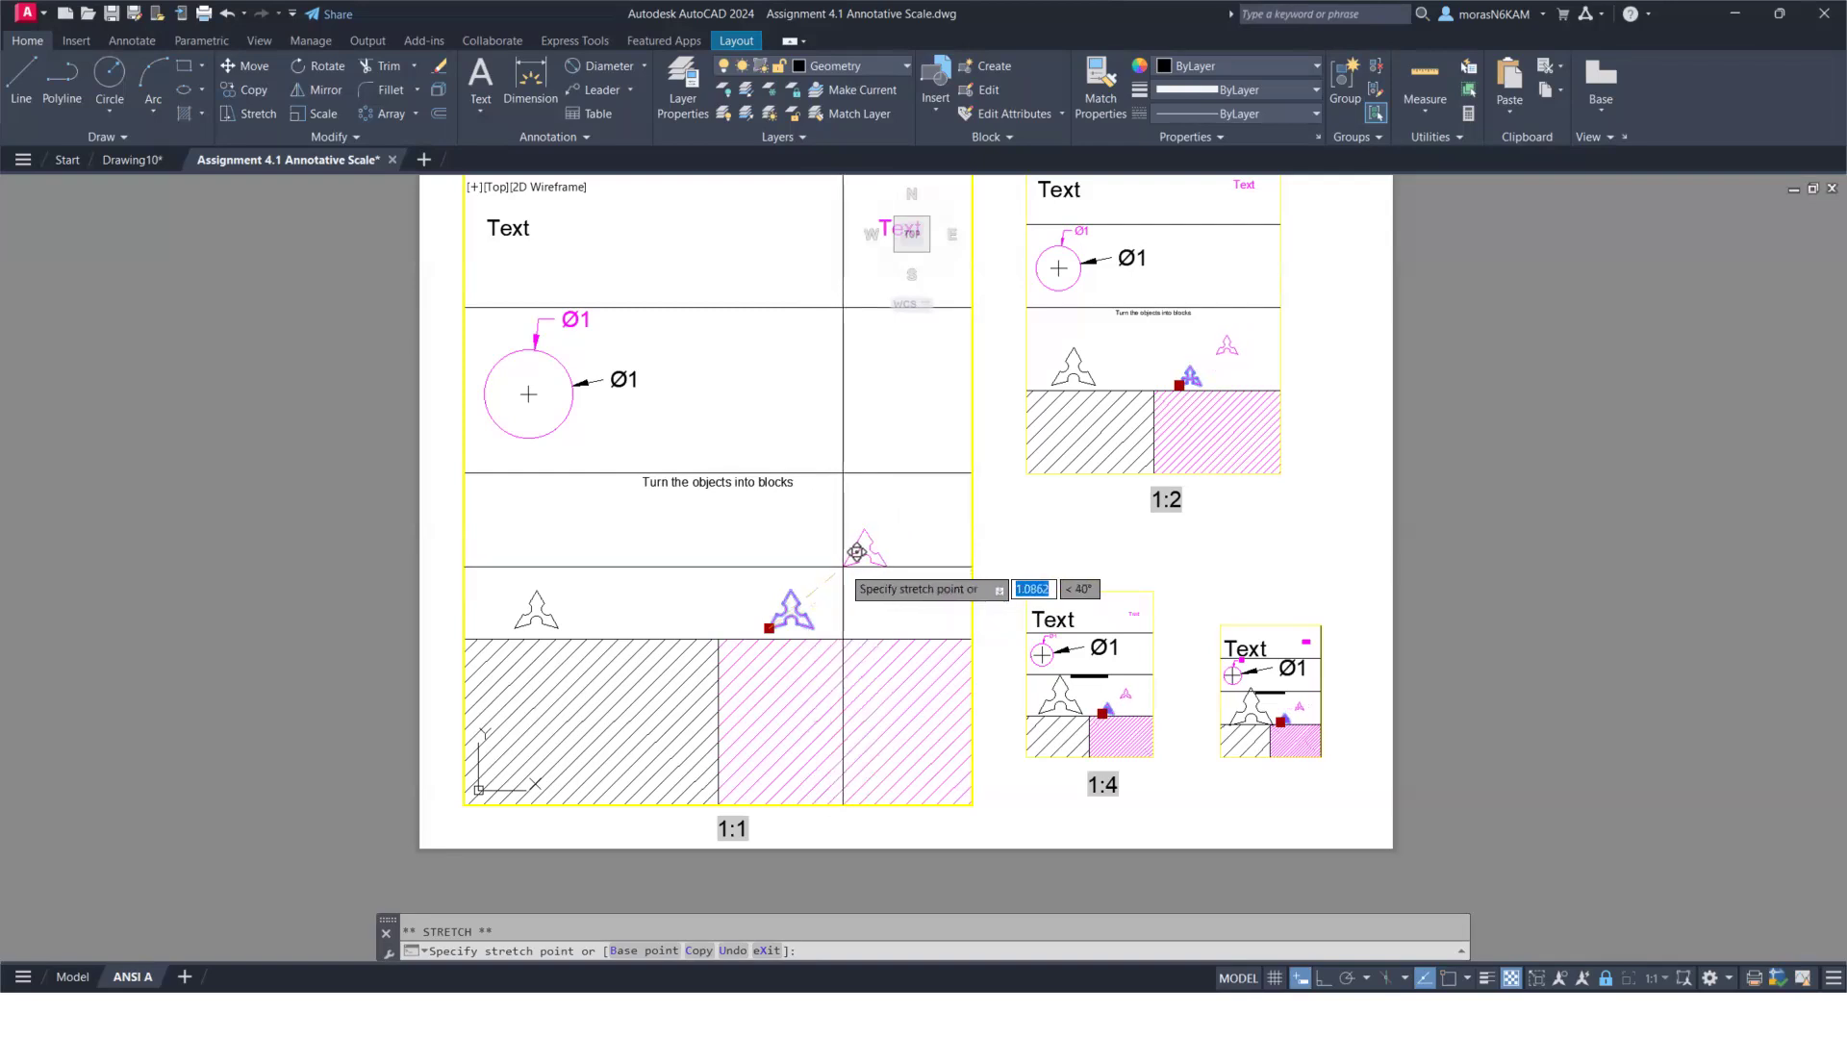
{"action": "key", "text": "Escape"}
Select the annotative block in the 1:1 viewport to view its scale representations and preview a grip move, leaving it in place
{"action": "left_click", "coordinate": [543, 608]}
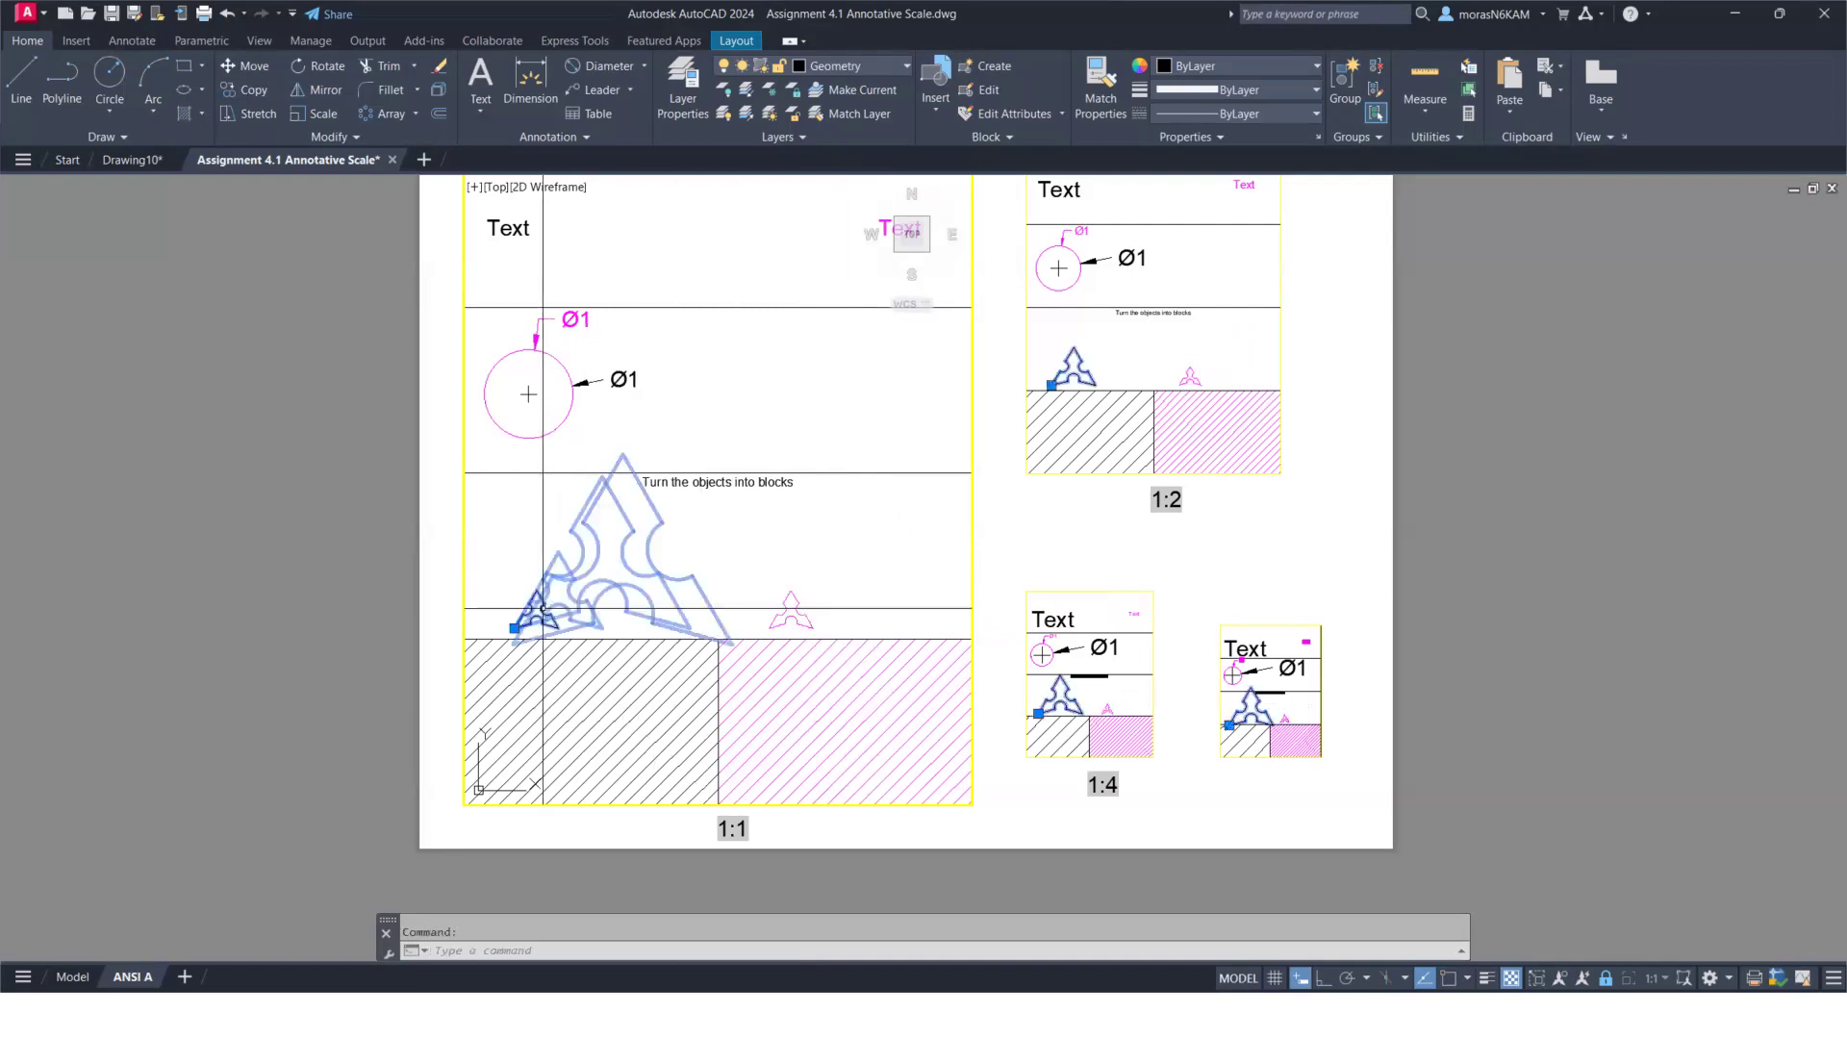
{"action": "left_click", "coordinate": [514, 627]}
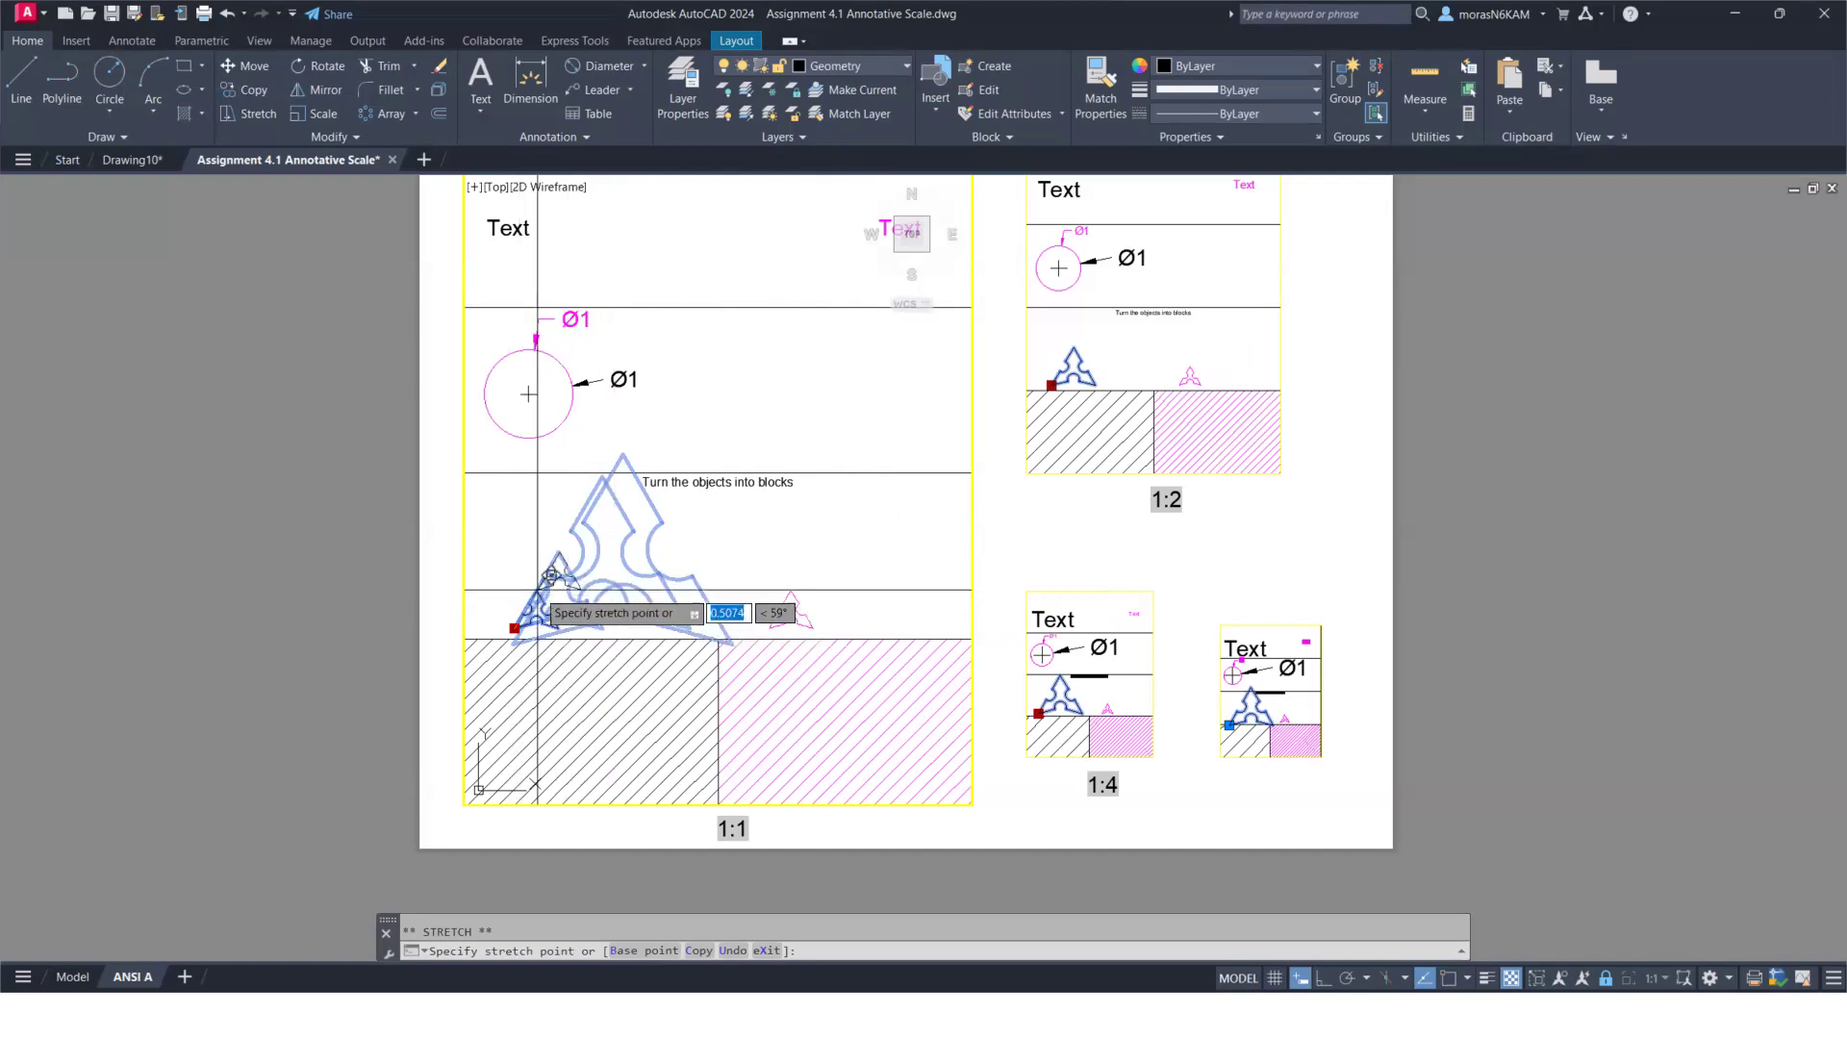
{"action": "key", "text": "Escape"}
{"action": "key", "text": "Escape"}
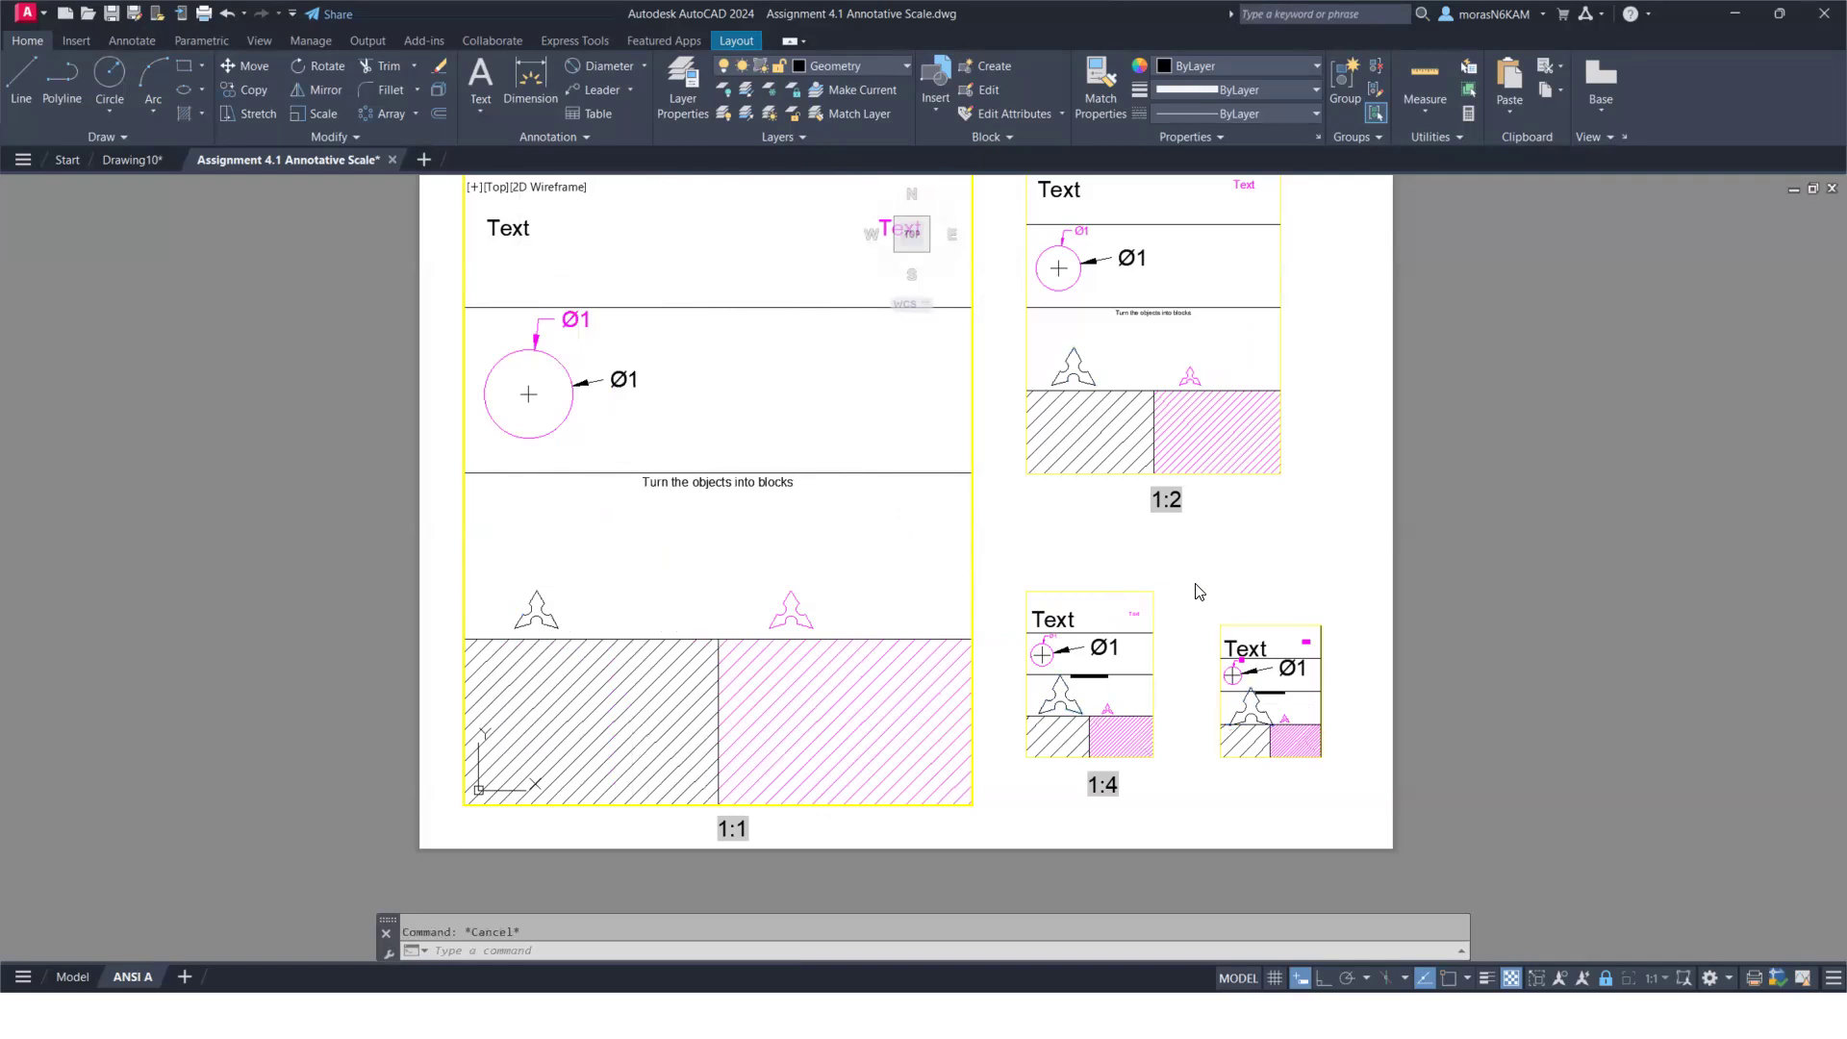
In paper space, insert an Object field showing the 1:5 viewport's custom scale by scale name, placed at the viewport's lower edge midpoint with object snap on
{"action": "double_click", "coordinate": [1171, 698]}
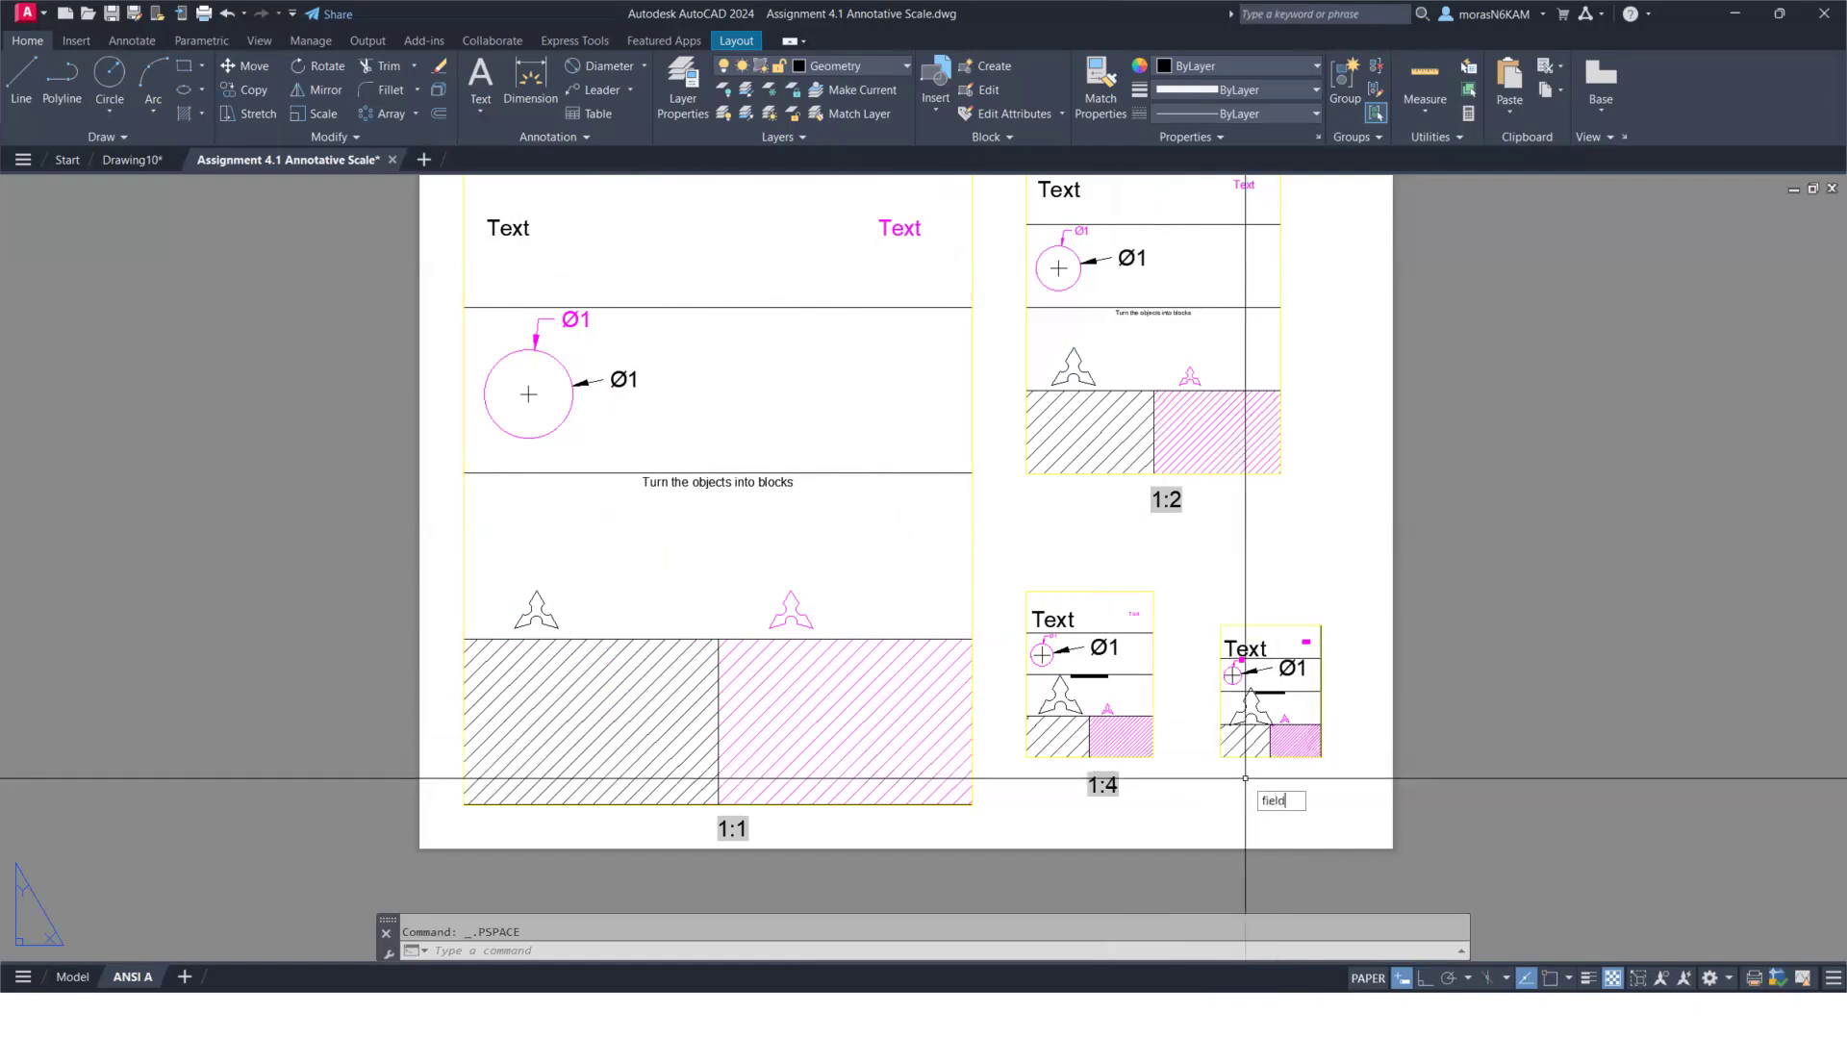
{"action": "key", "text": "Return"}
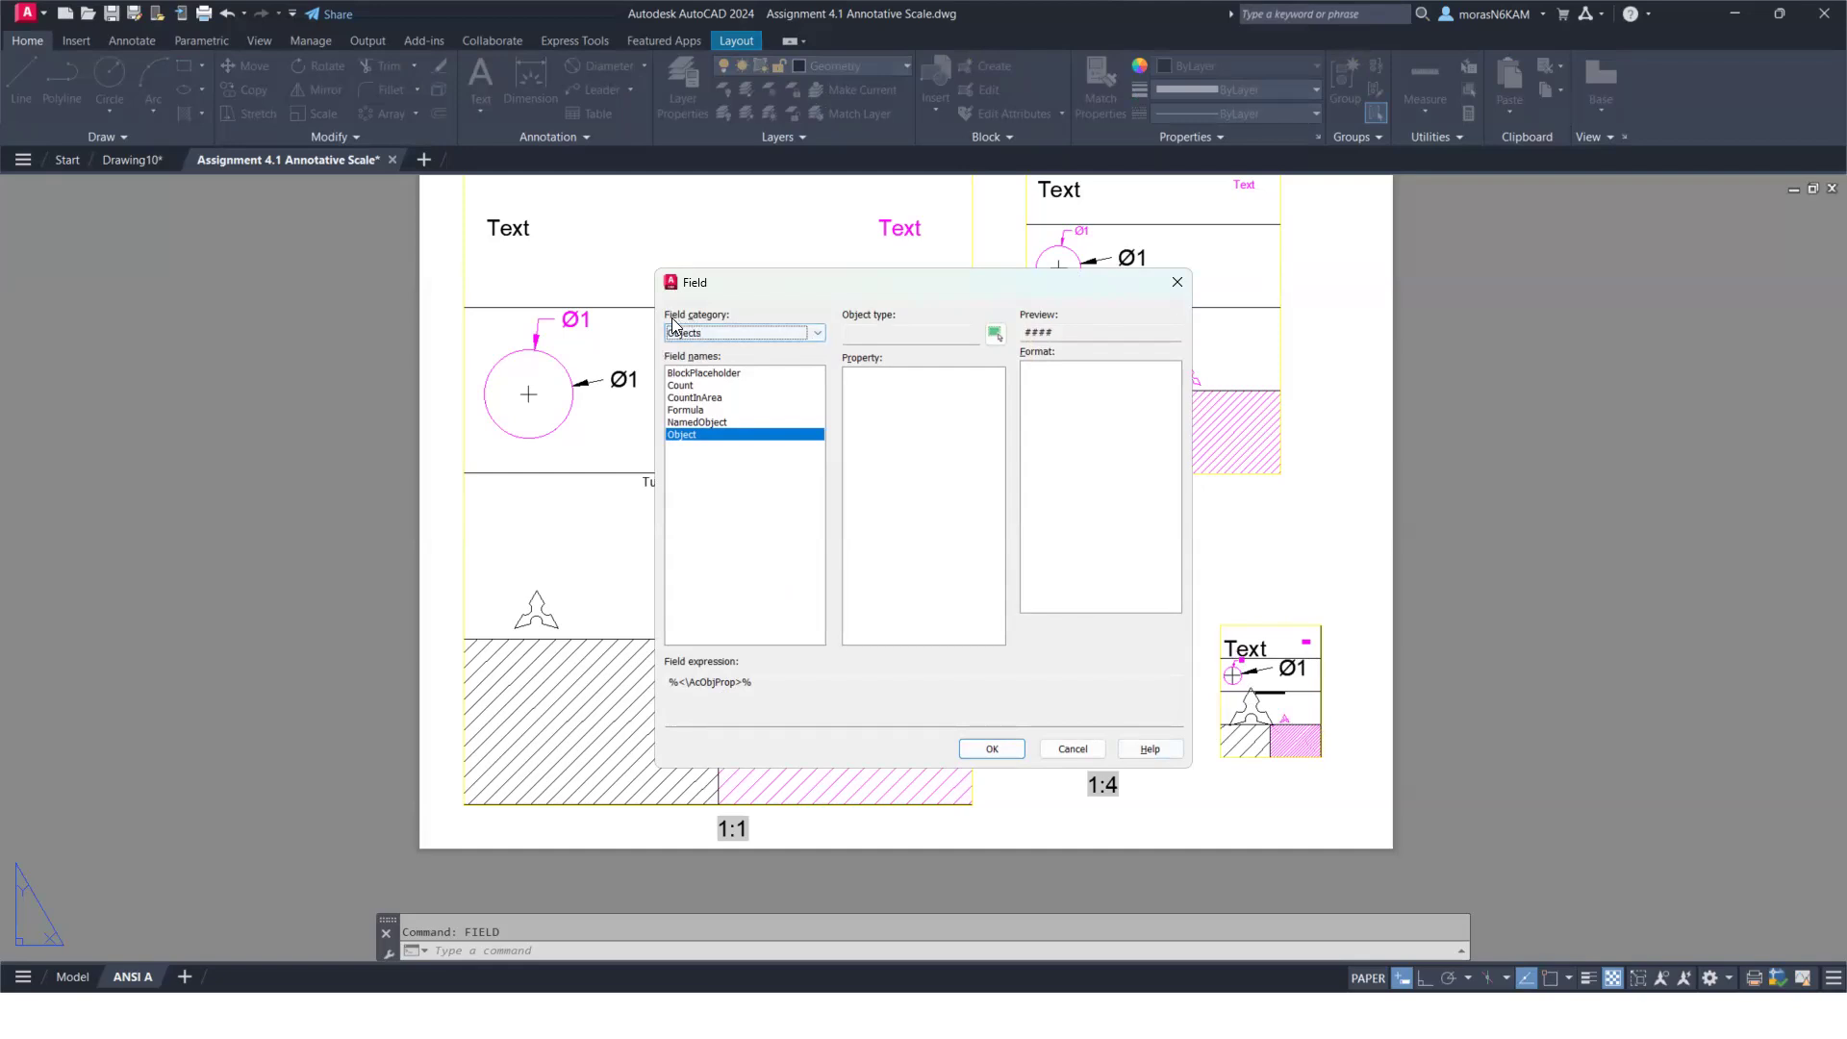
{"action": "left_click", "coordinate": [700, 434]}
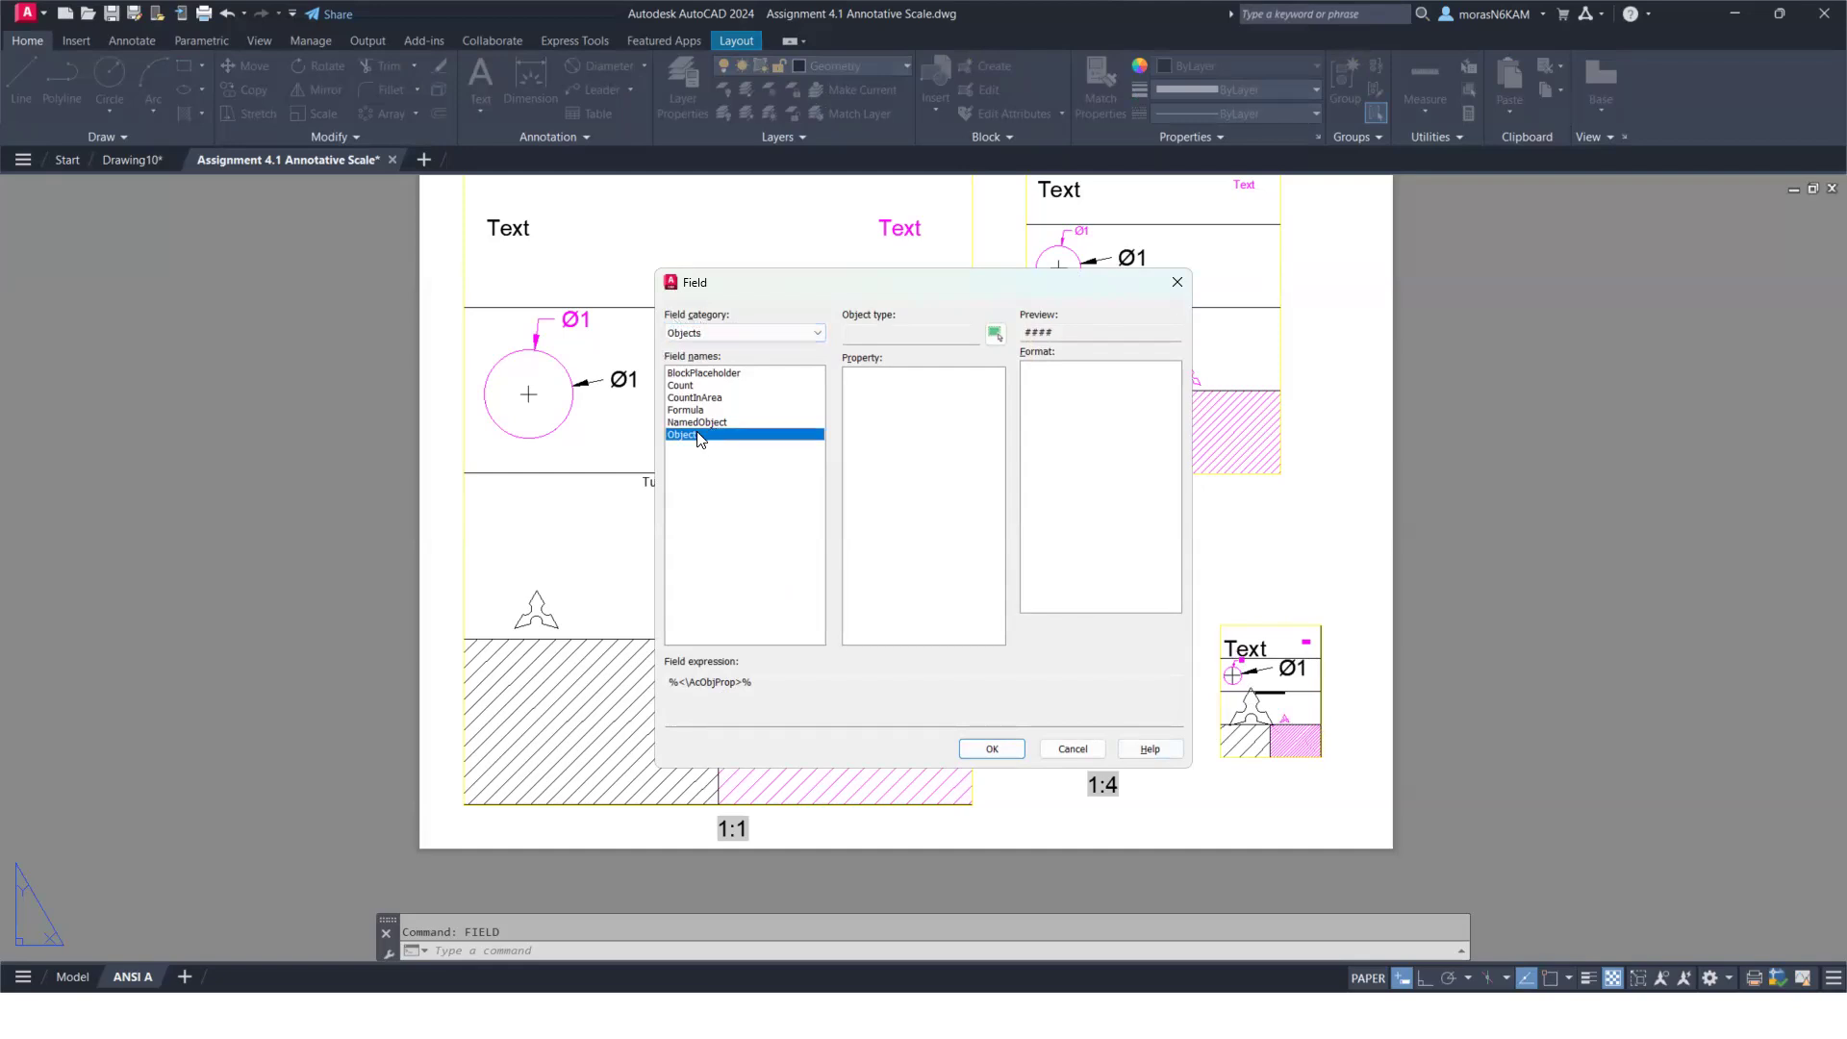
{"action": "left_click", "coordinate": [995, 334]}
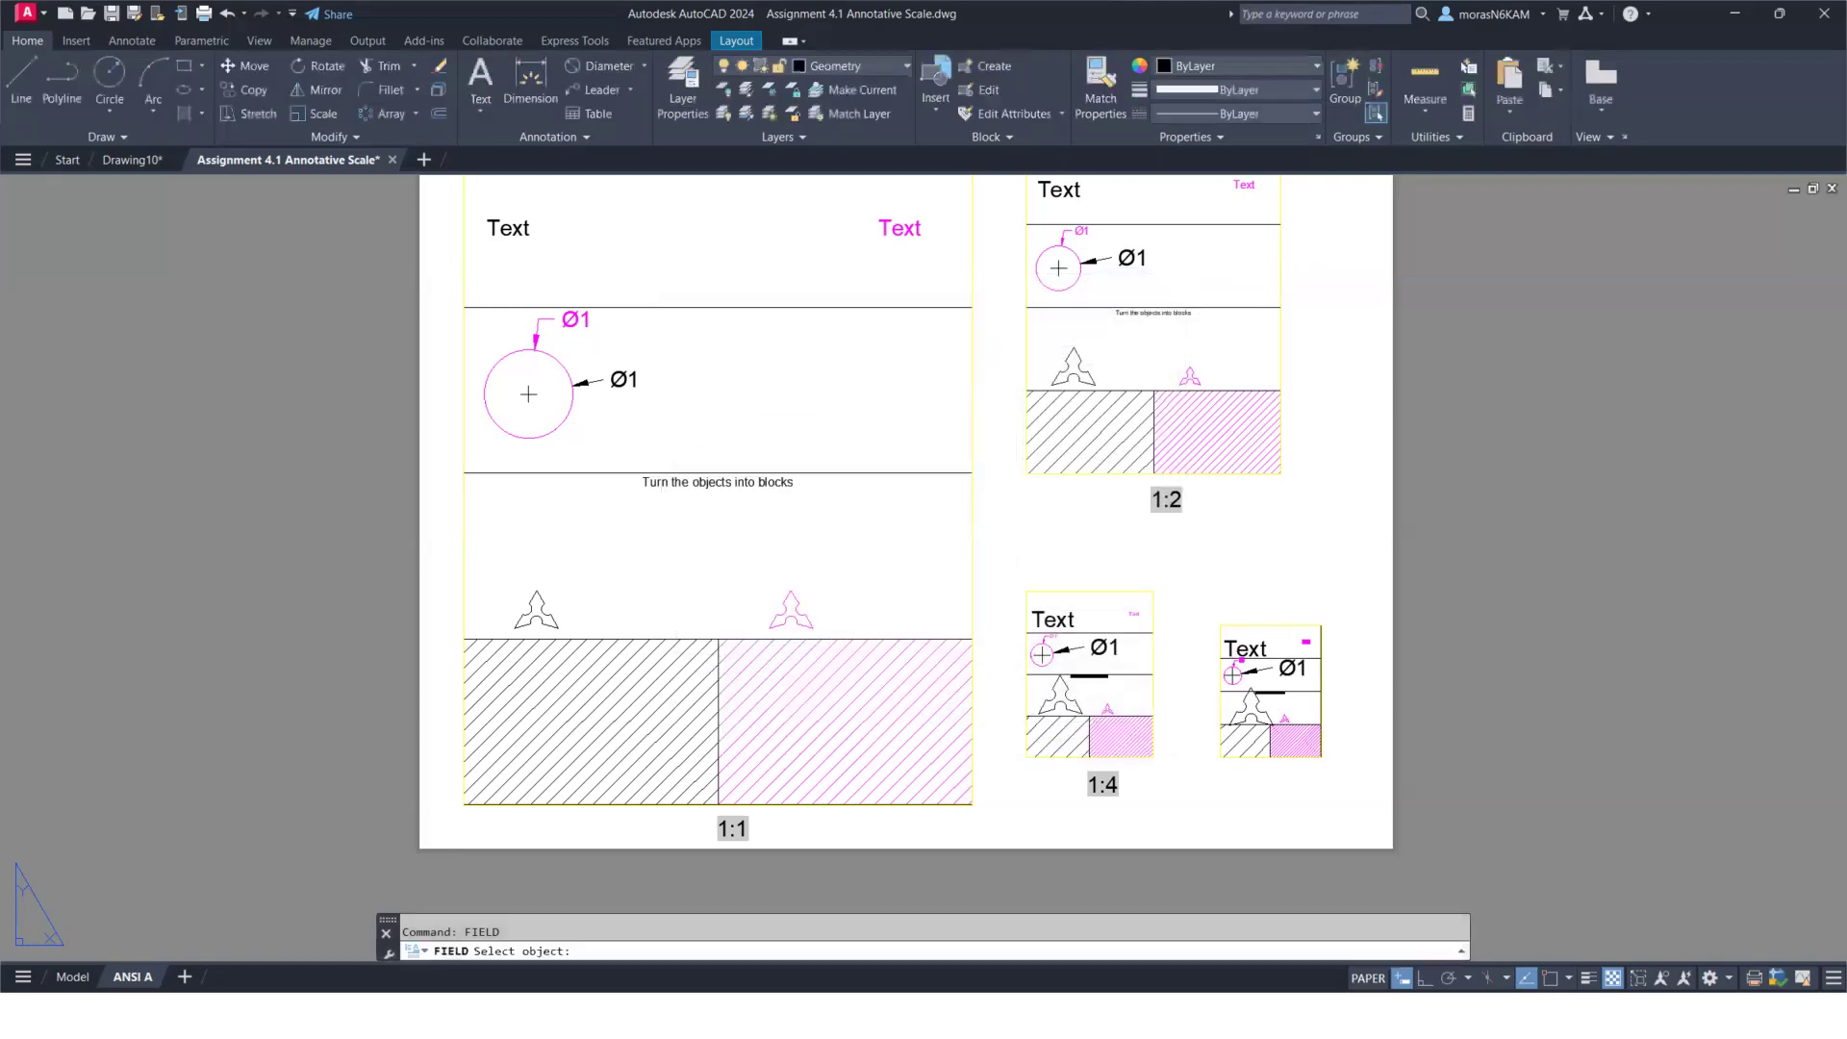
{"action": "left_click", "coordinate": [1317, 625]}
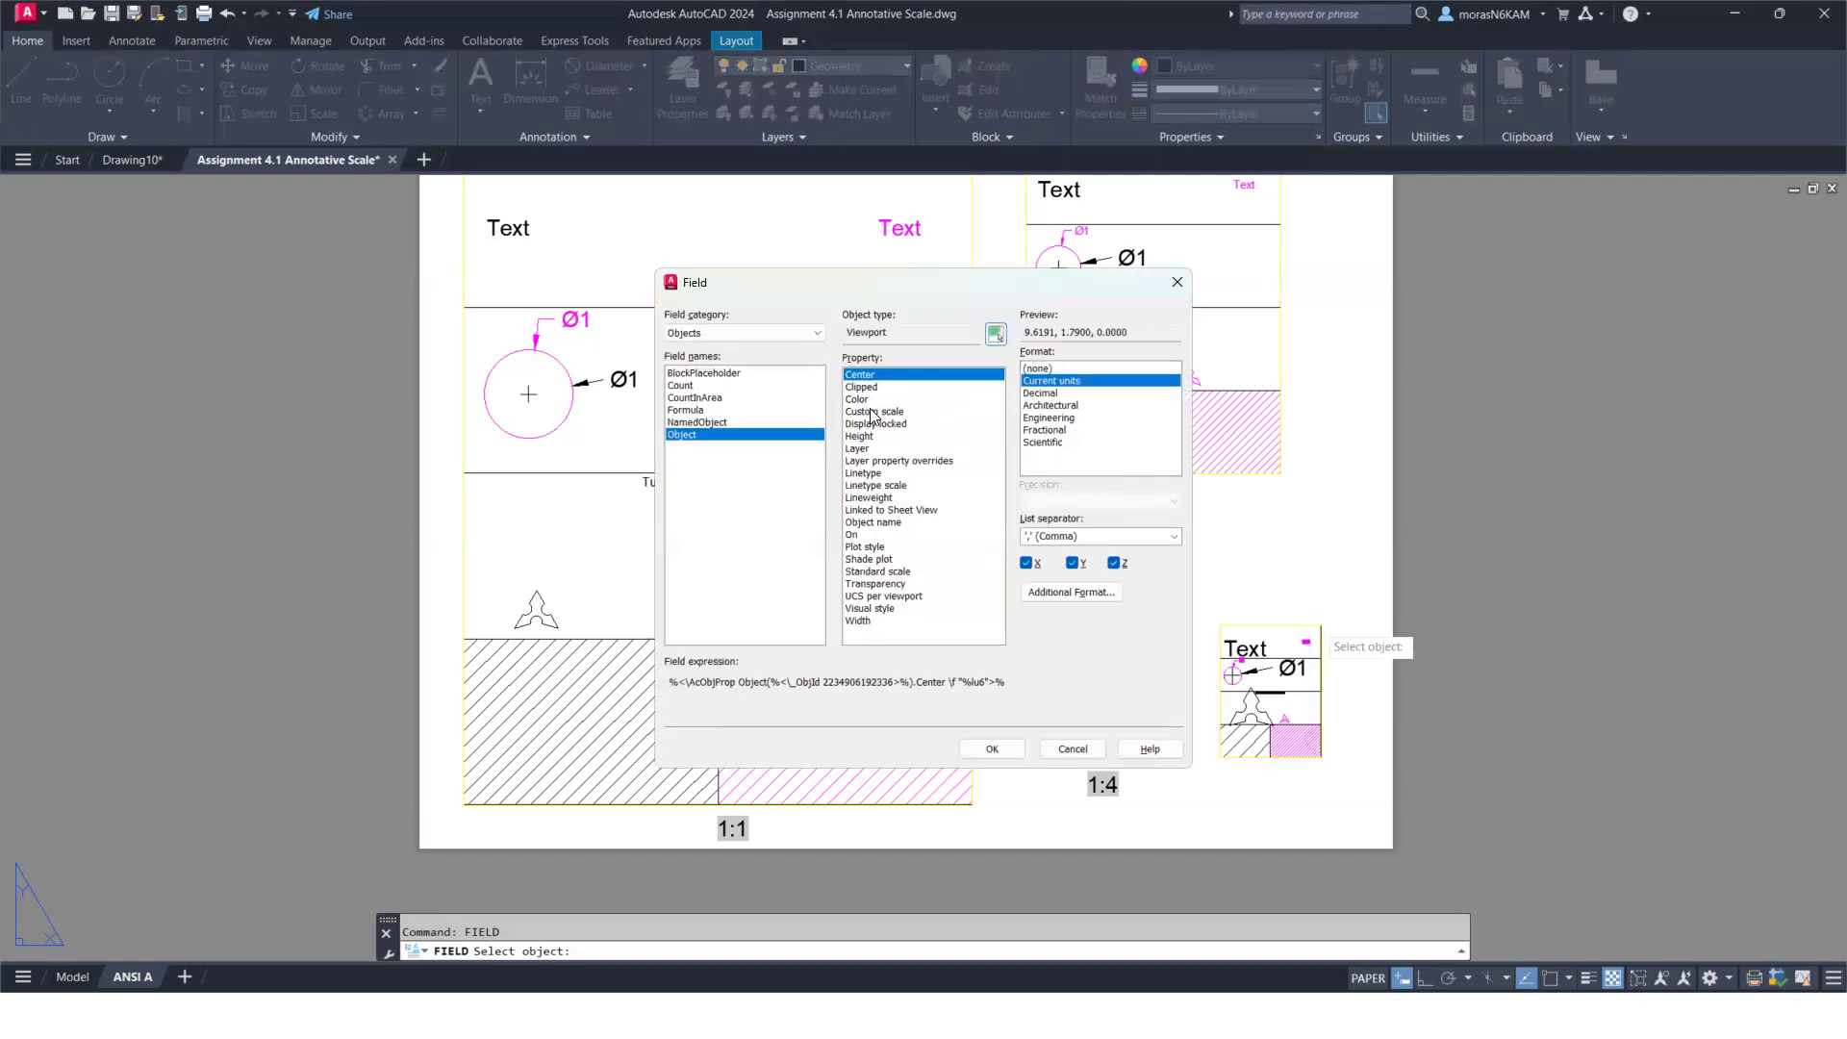
{"action": "left_click", "coordinate": [862, 411]}
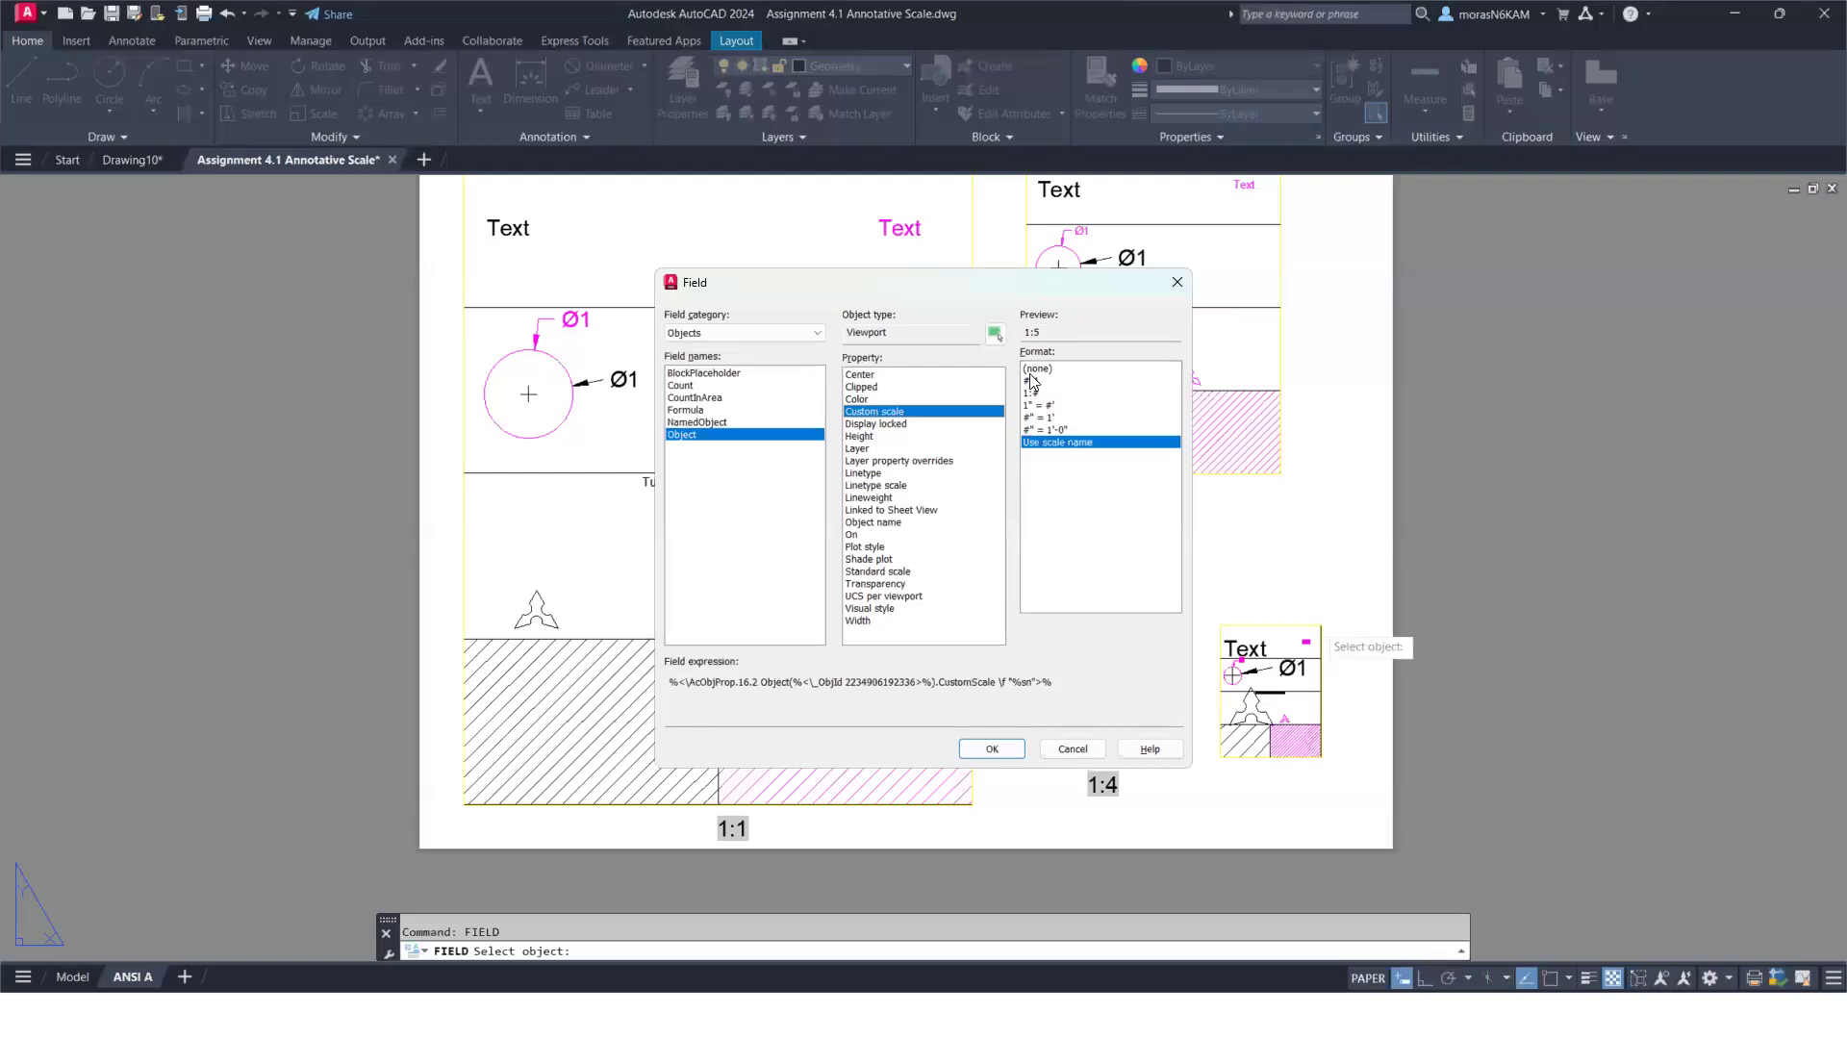
{"action": "left_click", "coordinate": [990, 750]}
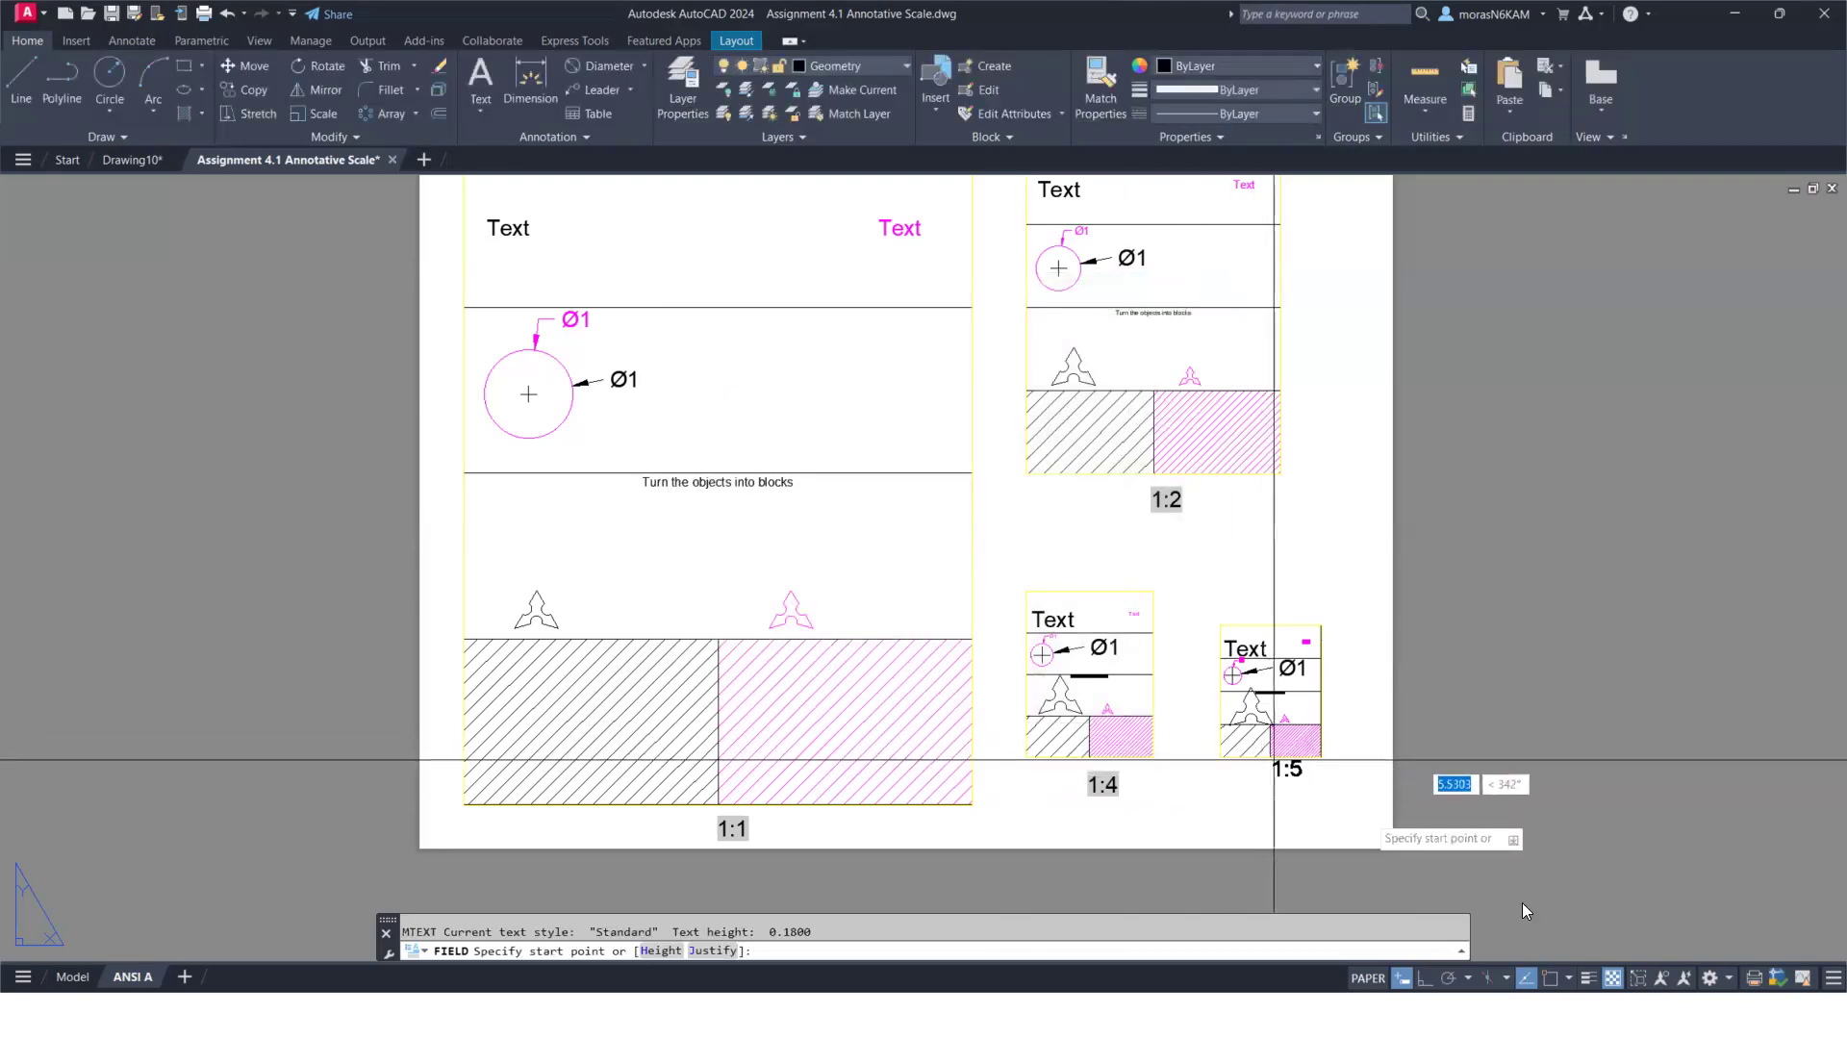
{"action": "left_click", "coordinate": [1550, 977]}
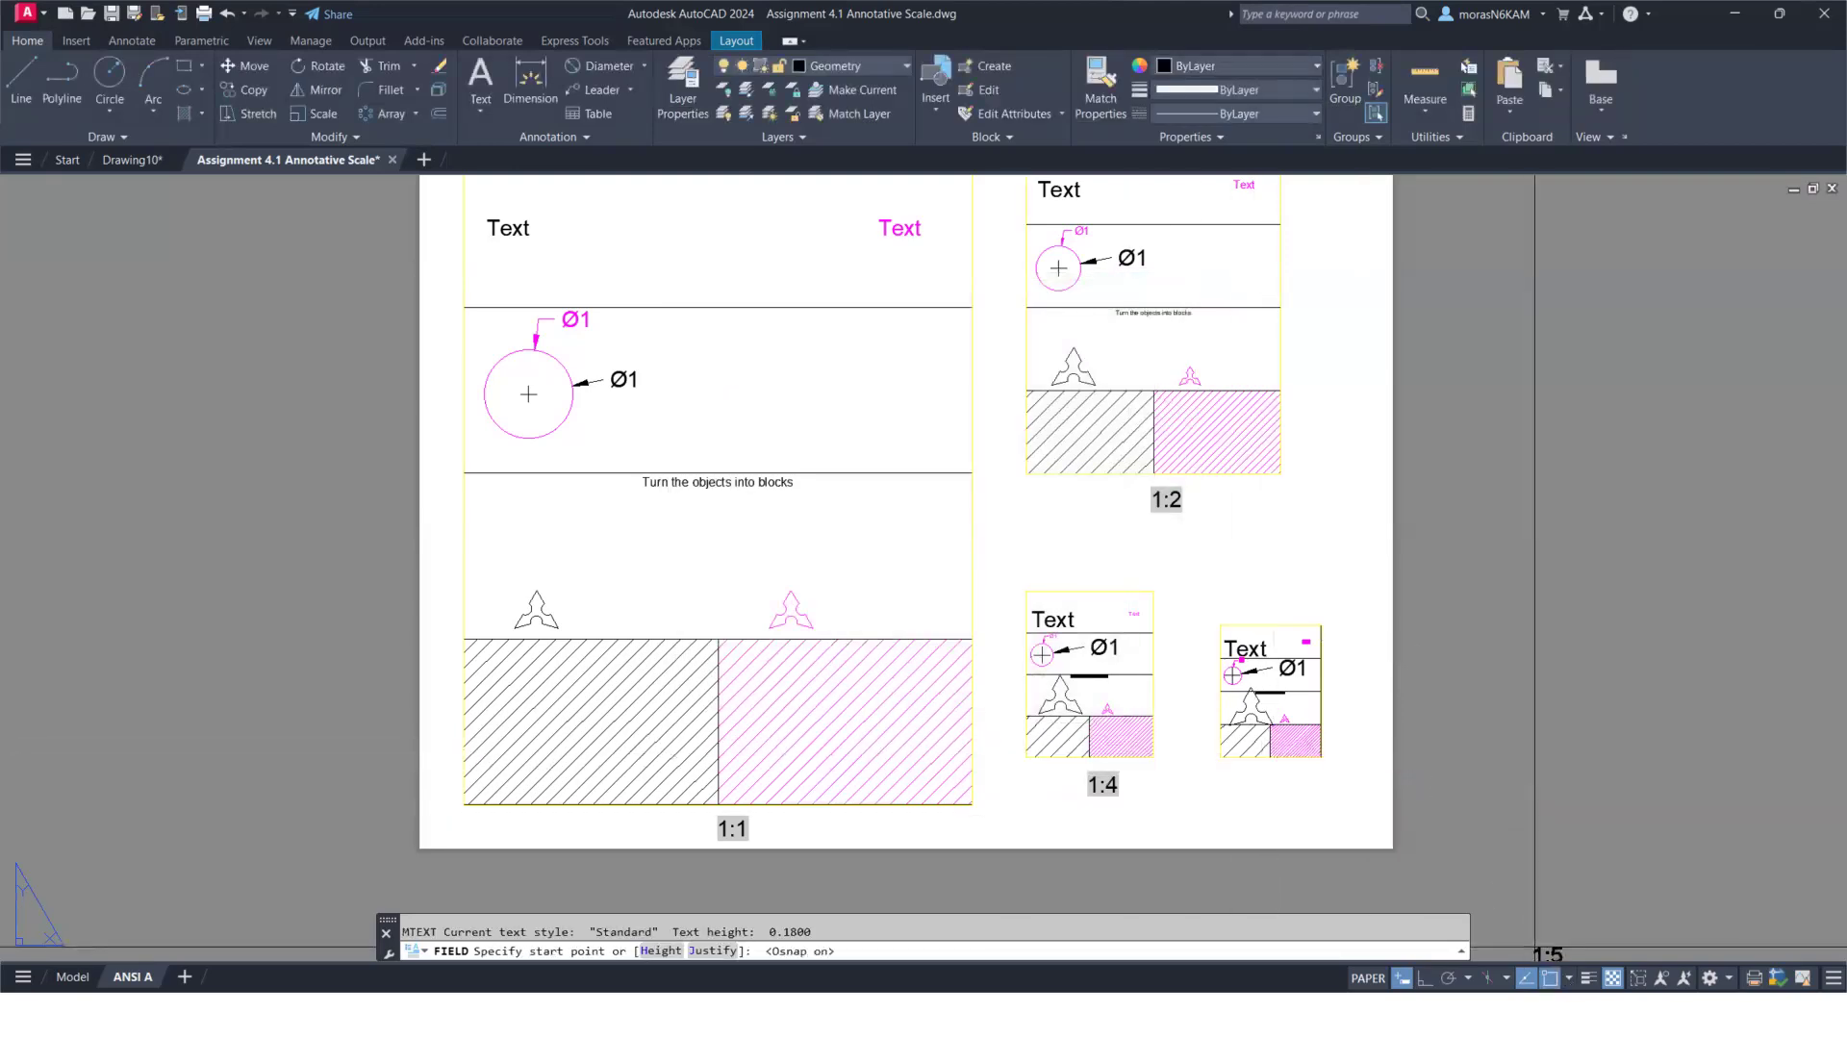
{"action": "left_click", "coordinate": [1270, 757]}
Move the 1:5 scale label straight down by 0.1 with ortho on
{"action": "left_click", "coordinate": [1301, 787]}
{"action": "left_click", "coordinate": [1270, 772]}
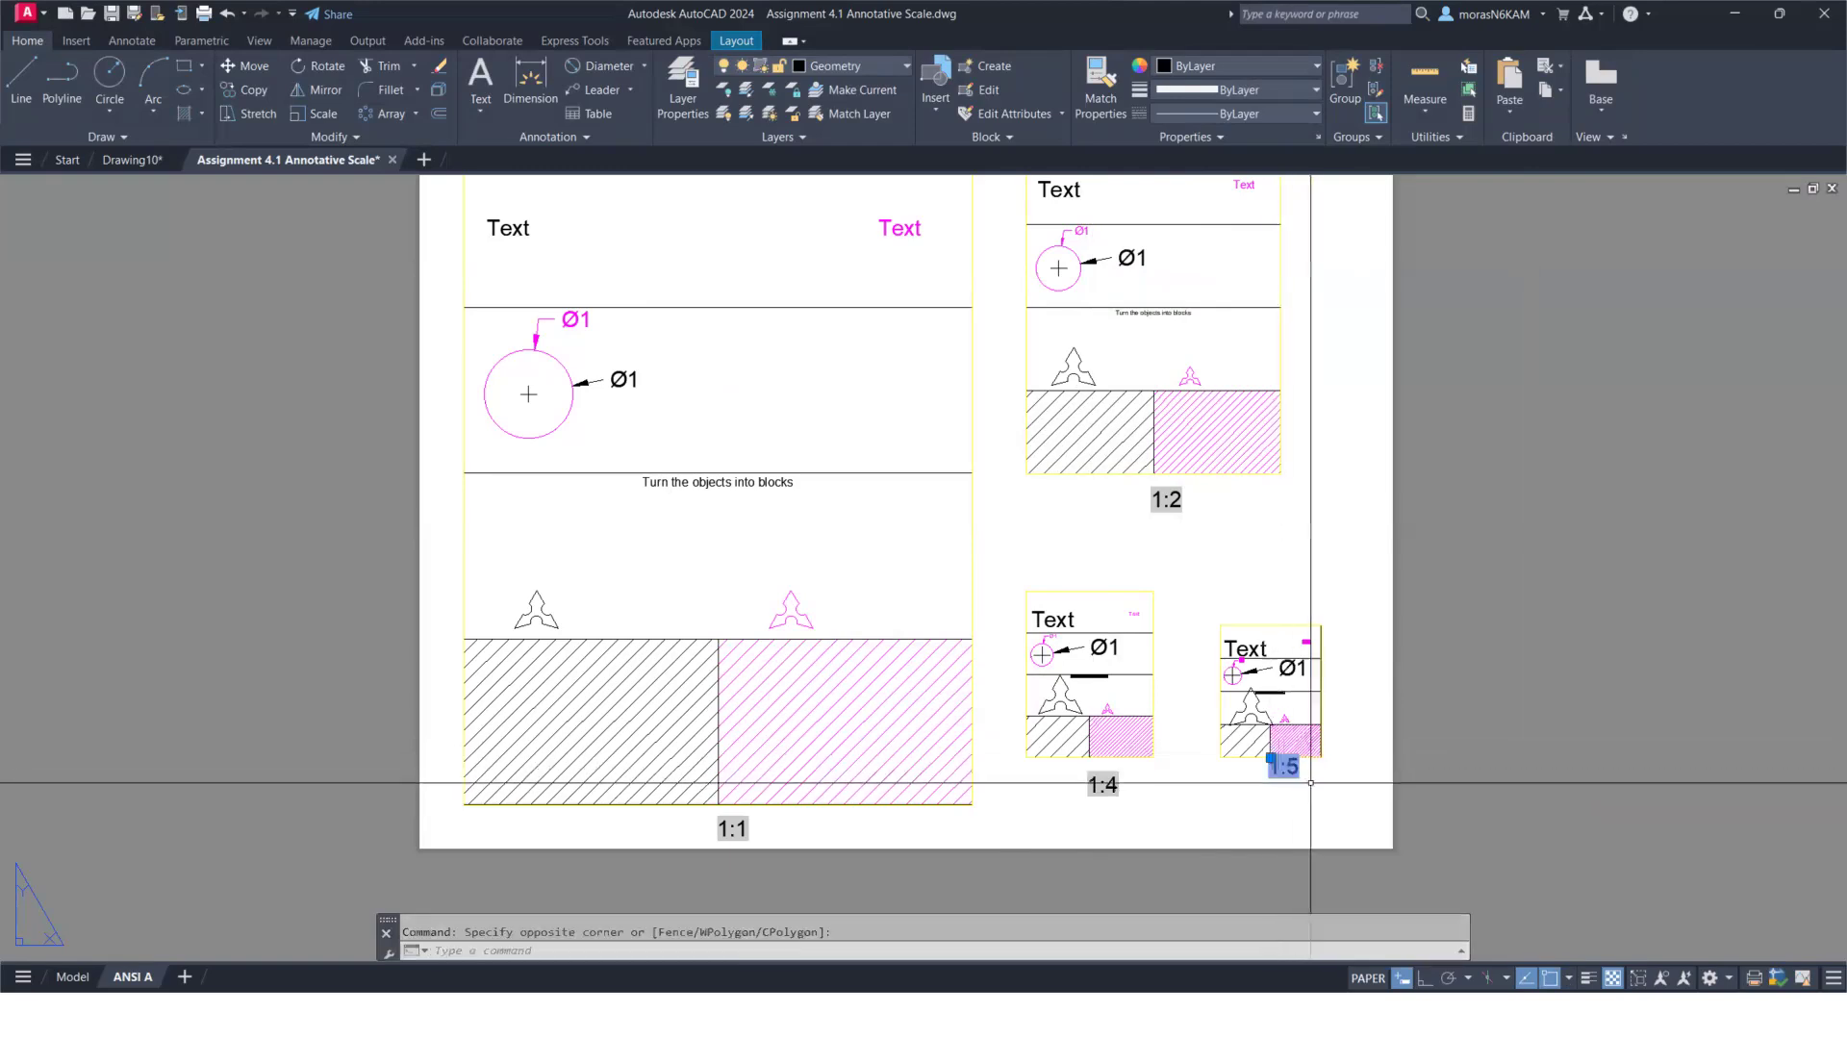
{"action": "type", "text": "m"}
{"action": "key", "text": "Return"}
{"action": "left_click", "coordinate": [1312, 776]}
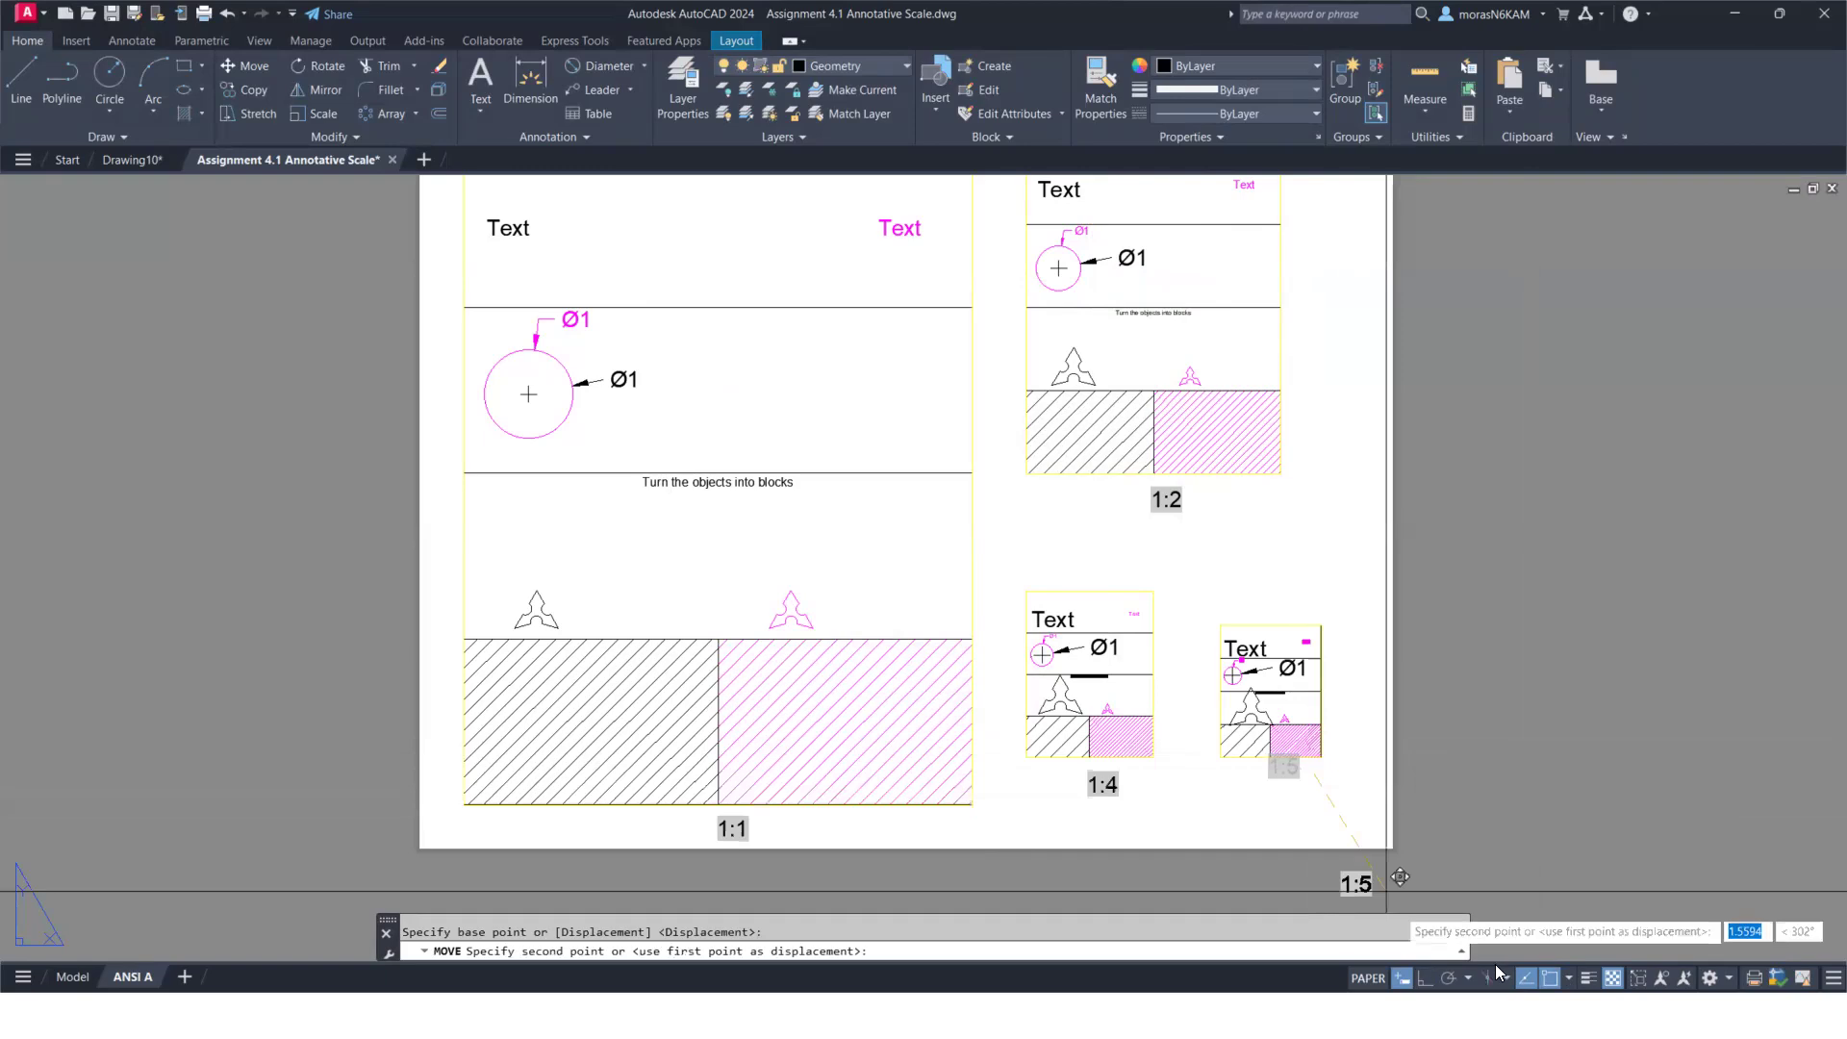
{"action": "key", "text": "F8"}
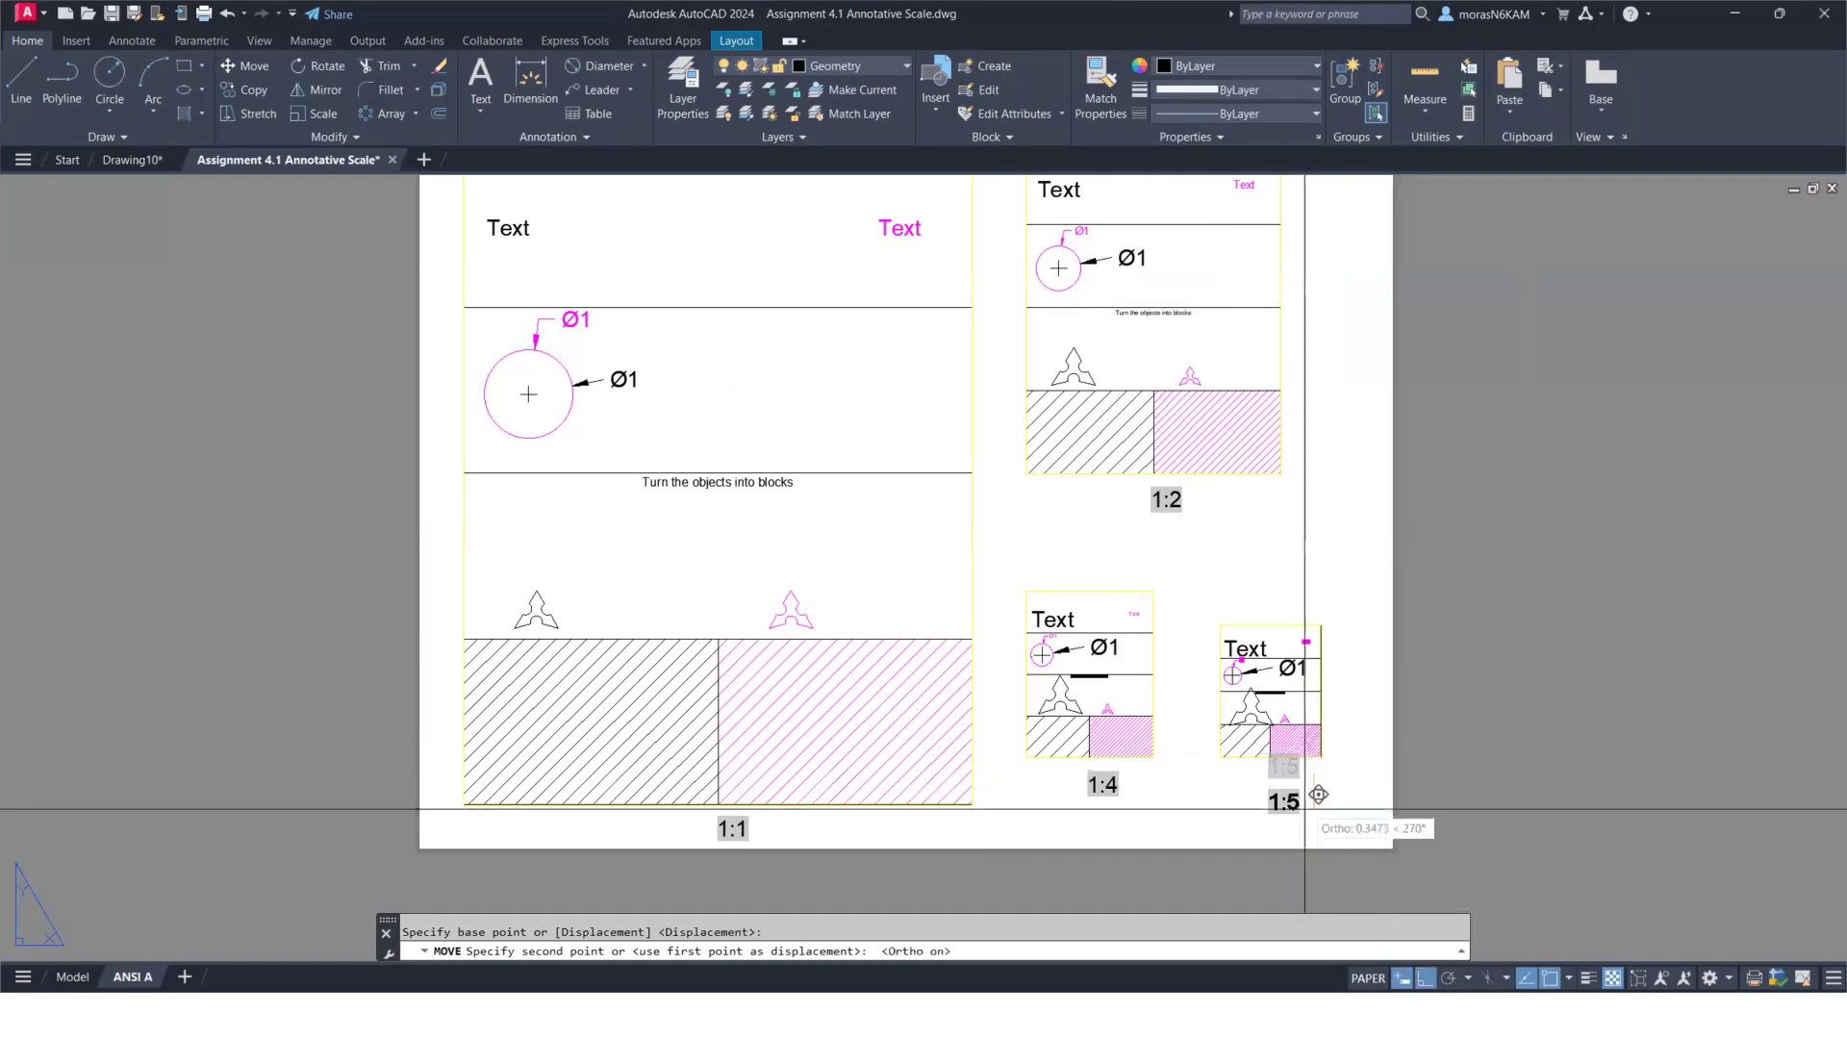
{"action": "type", "text": ".2"}
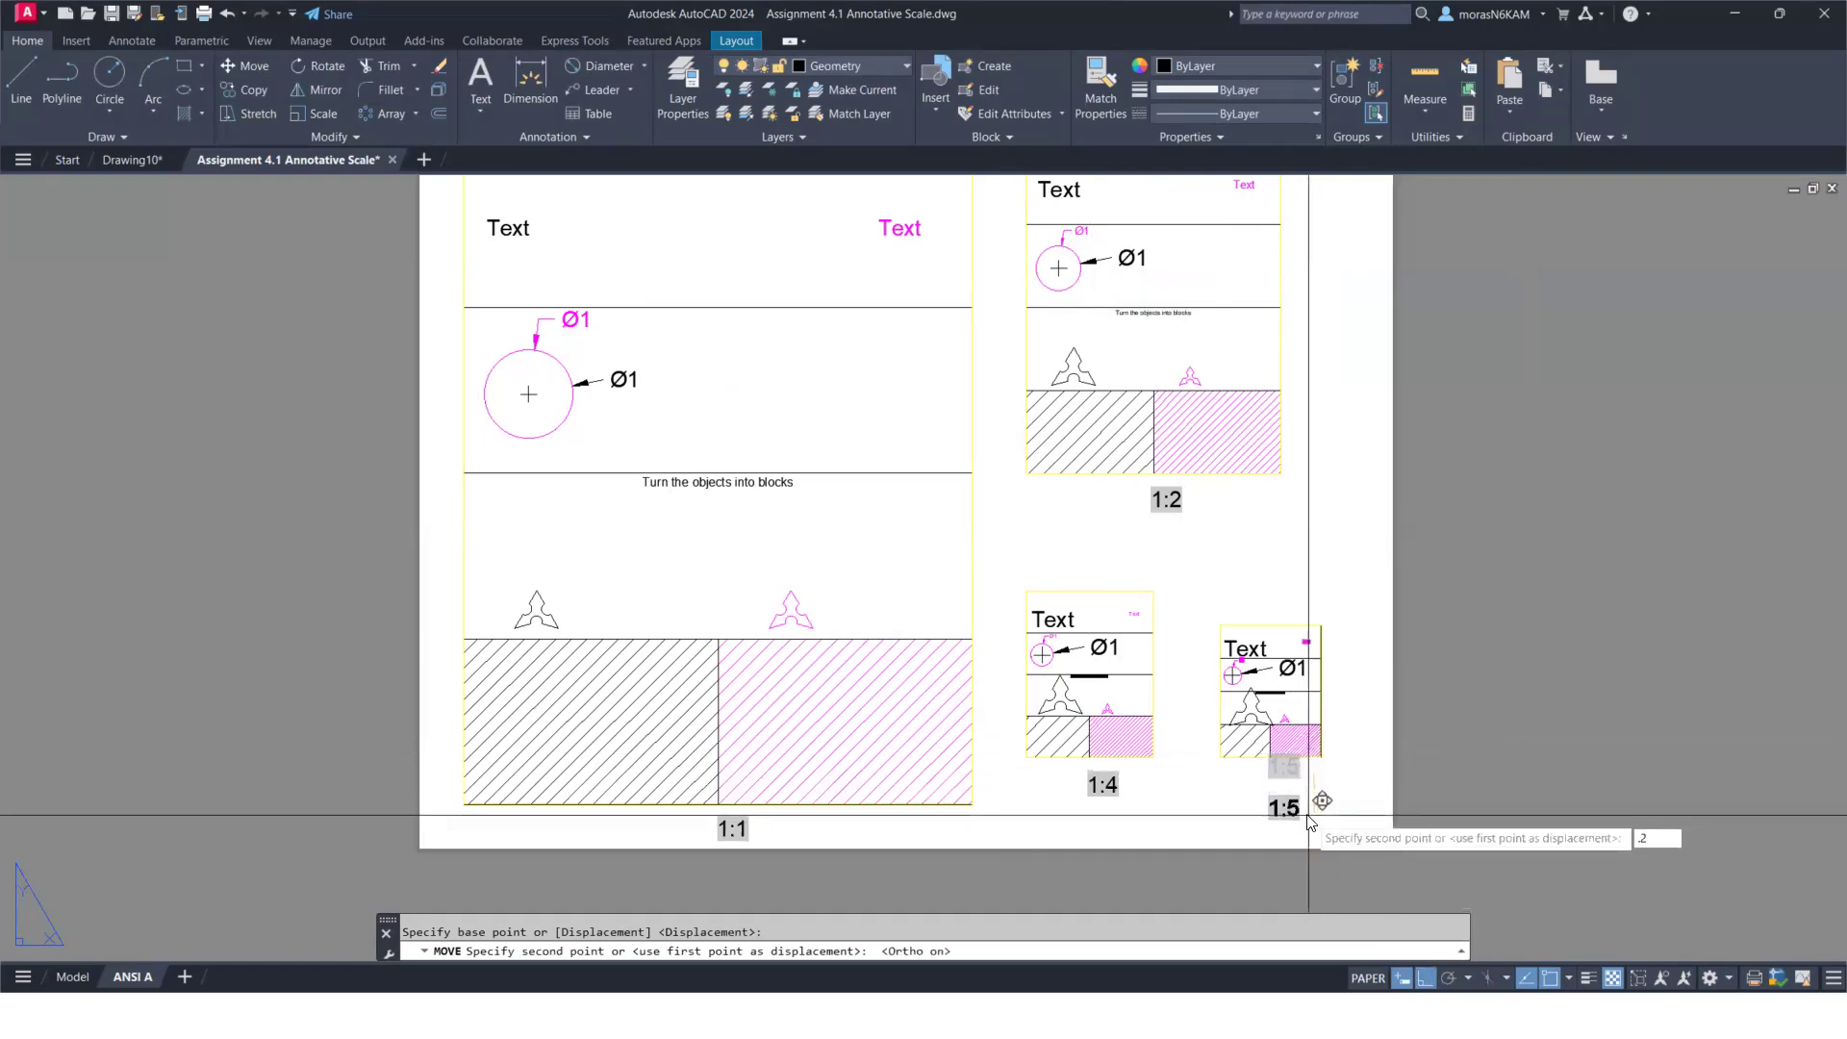
{"action": "key", "text": "Return"}
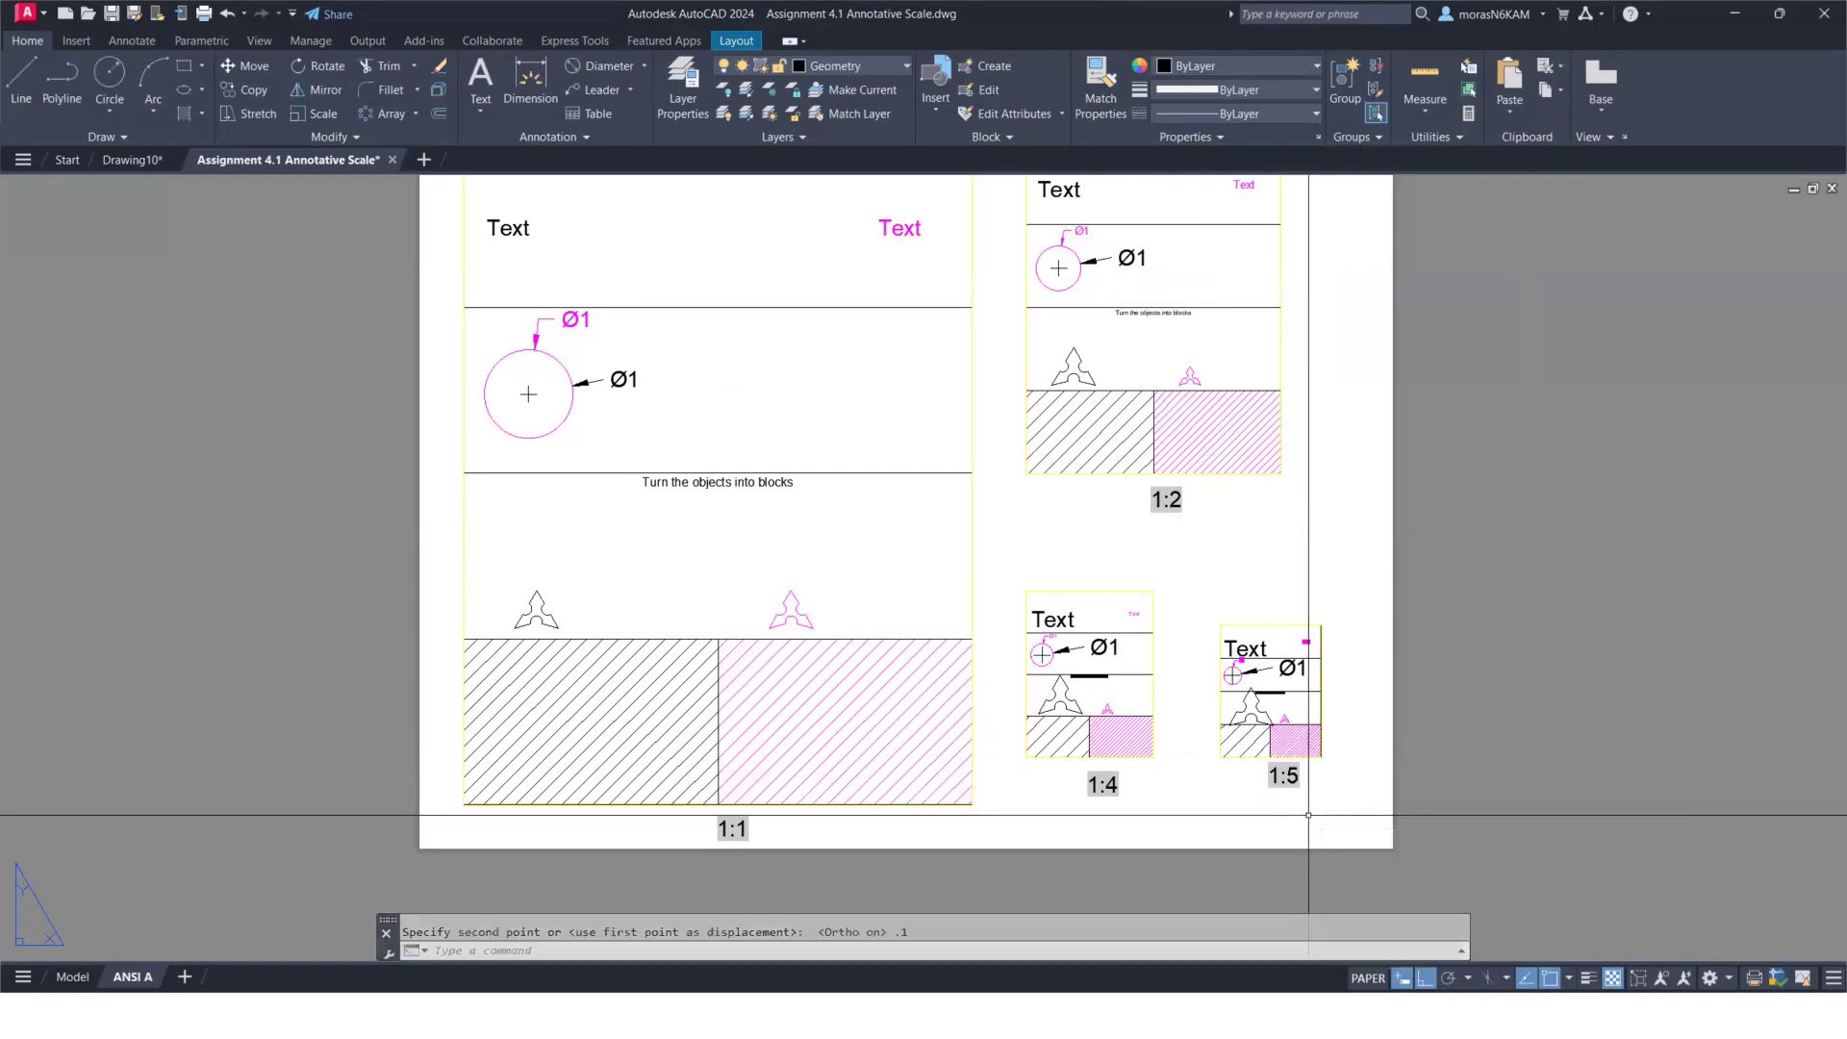
Move the 1:5 scale label down another 0.1, level with the 1:4 label
{"action": "left_click", "coordinate": [1267, 764]}
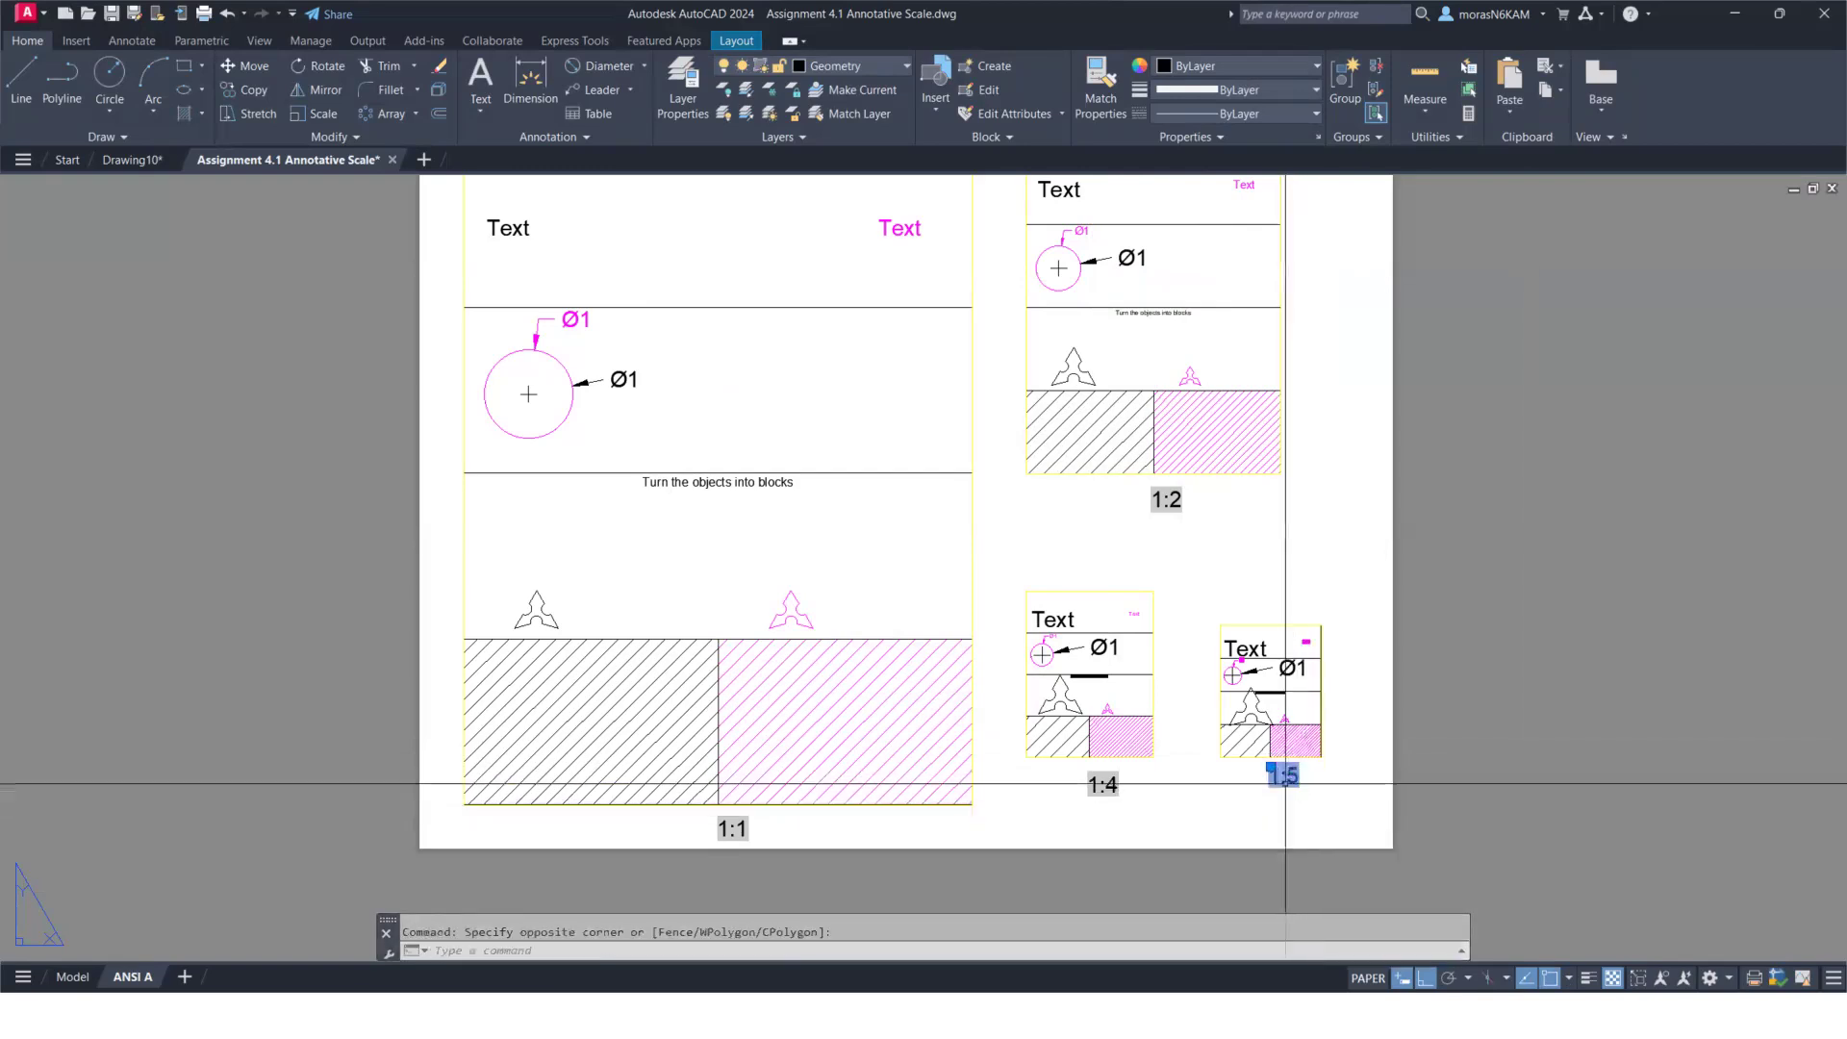
{"action": "left_click", "coordinate": [1349, 804]}
{"action": "type", "text": "m"}
{"action": "key", "text": "Return"}
{"action": "left_click", "coordinate": [1441, 772]}
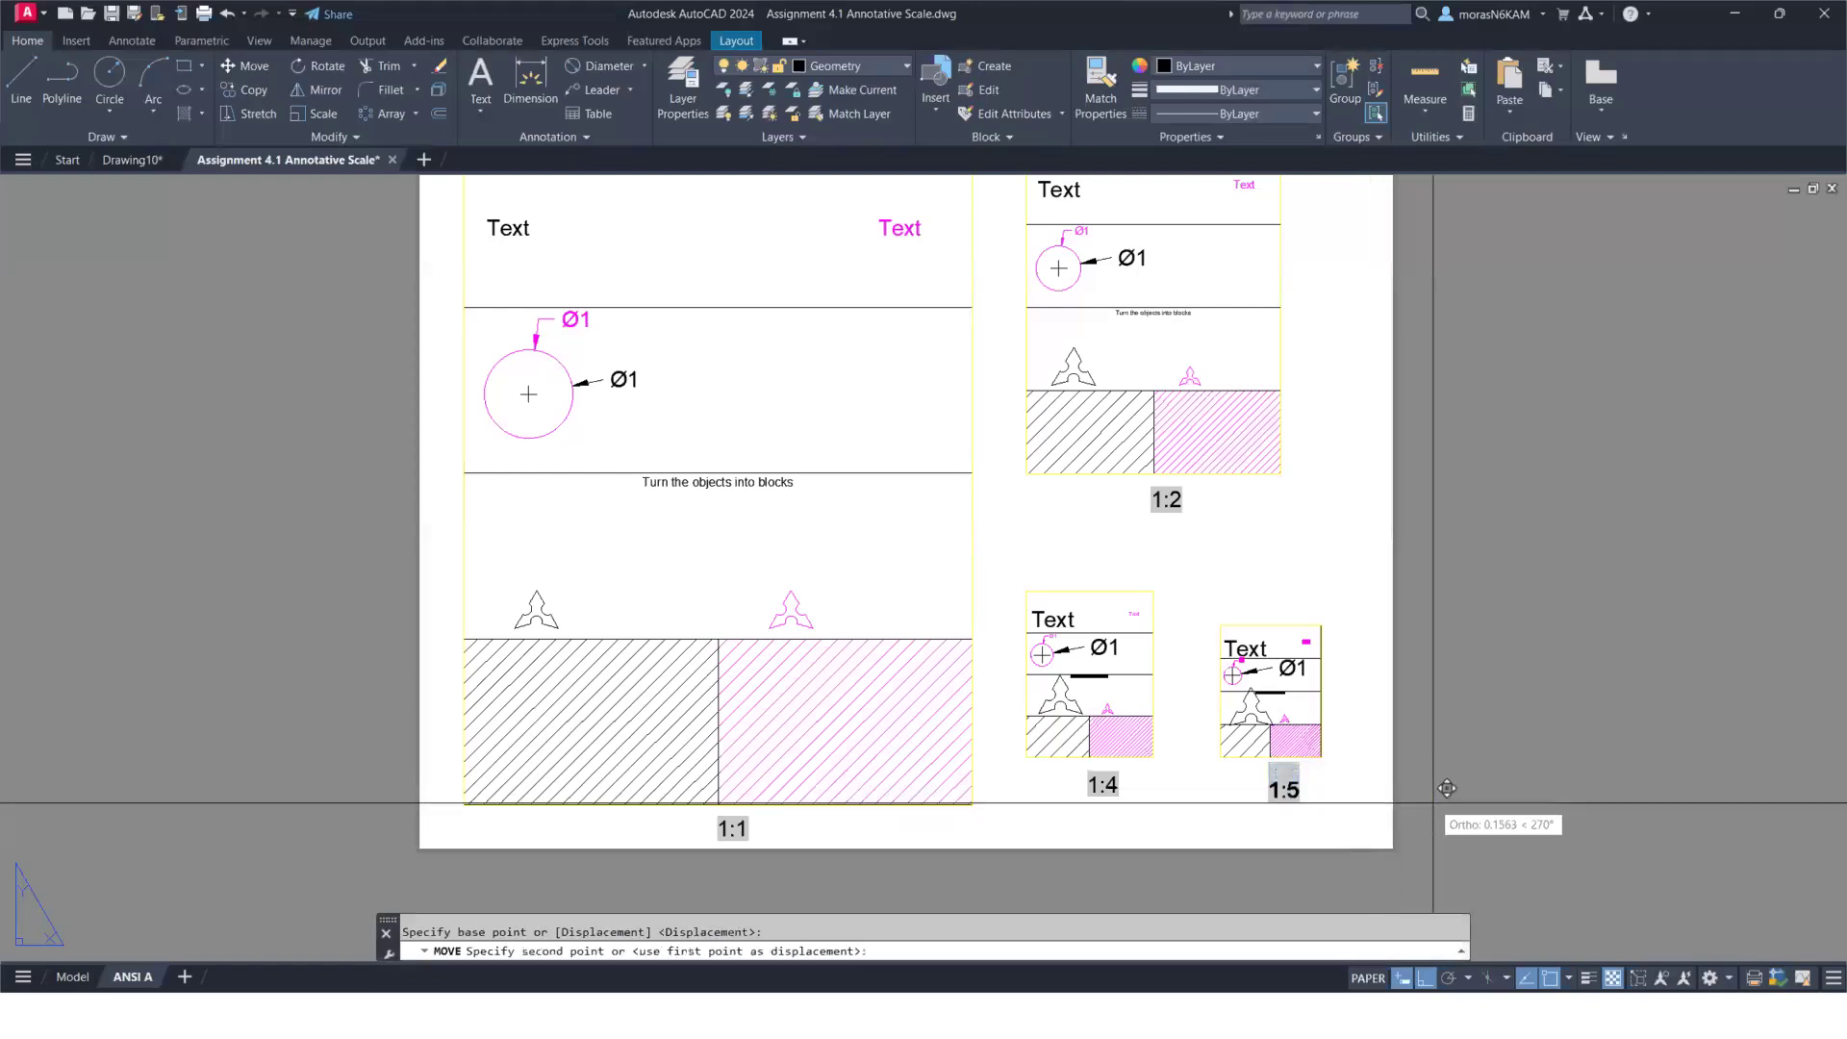
{"action": "type", "text": ".1"}
{"action": "key", "text": "Return"}
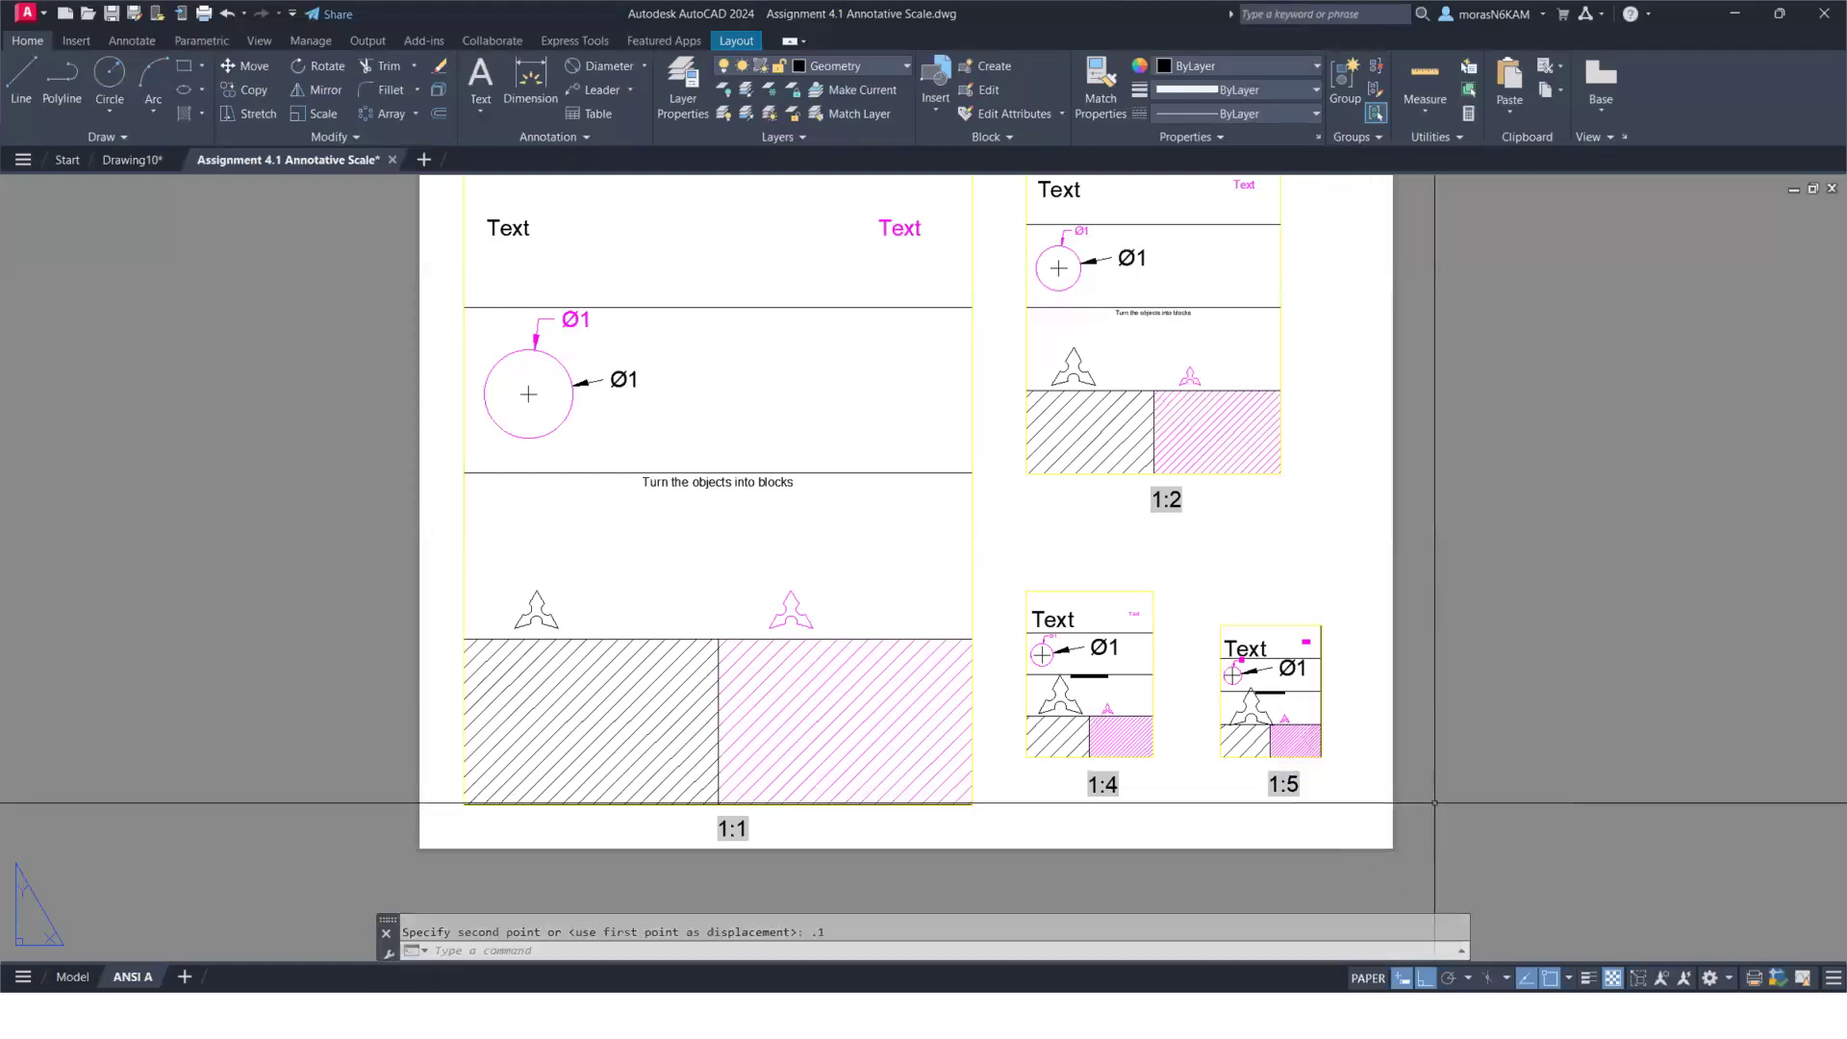
{"action": "key", "text": "Escape"}
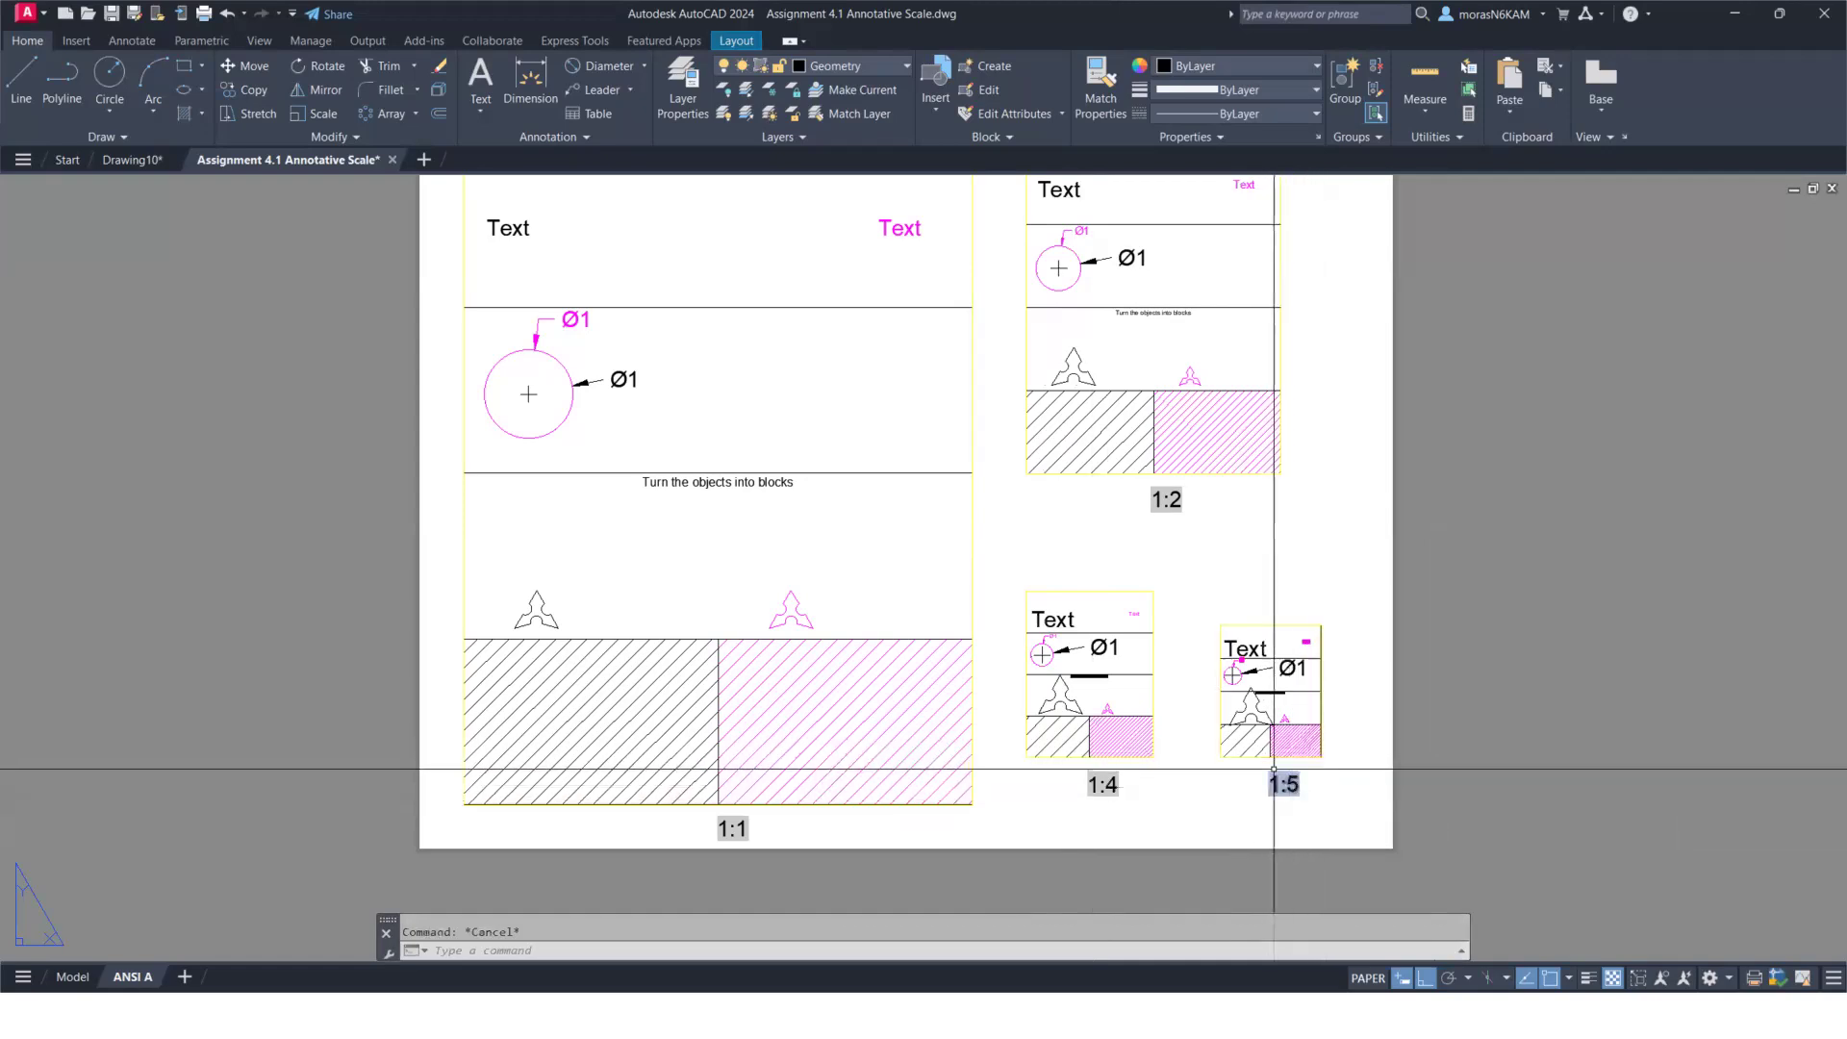
Set the 1:5 viewport's scale to 1:8, then switch to model space and back to ANSI A to refresh its label field
{"action": "double_click", "coordinate": [1310, 738]}
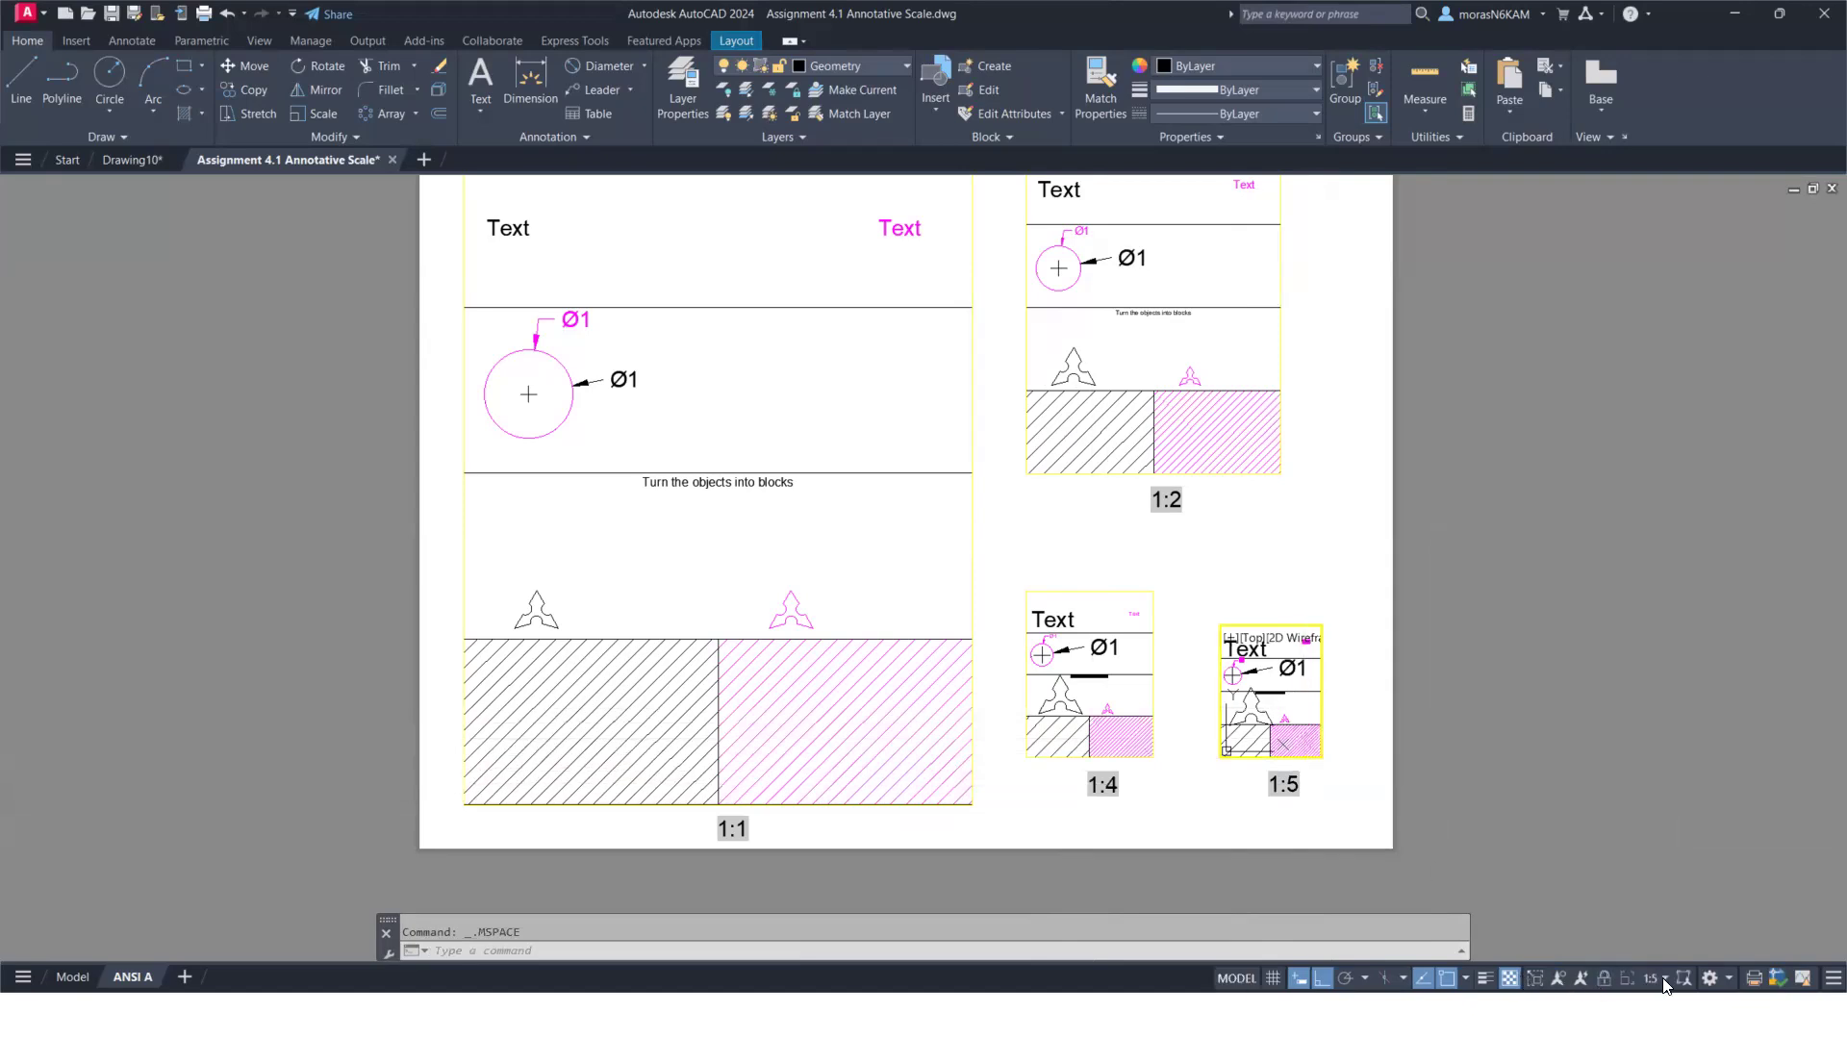
{"action": "left_click", "coordinate": [1662, 980]}
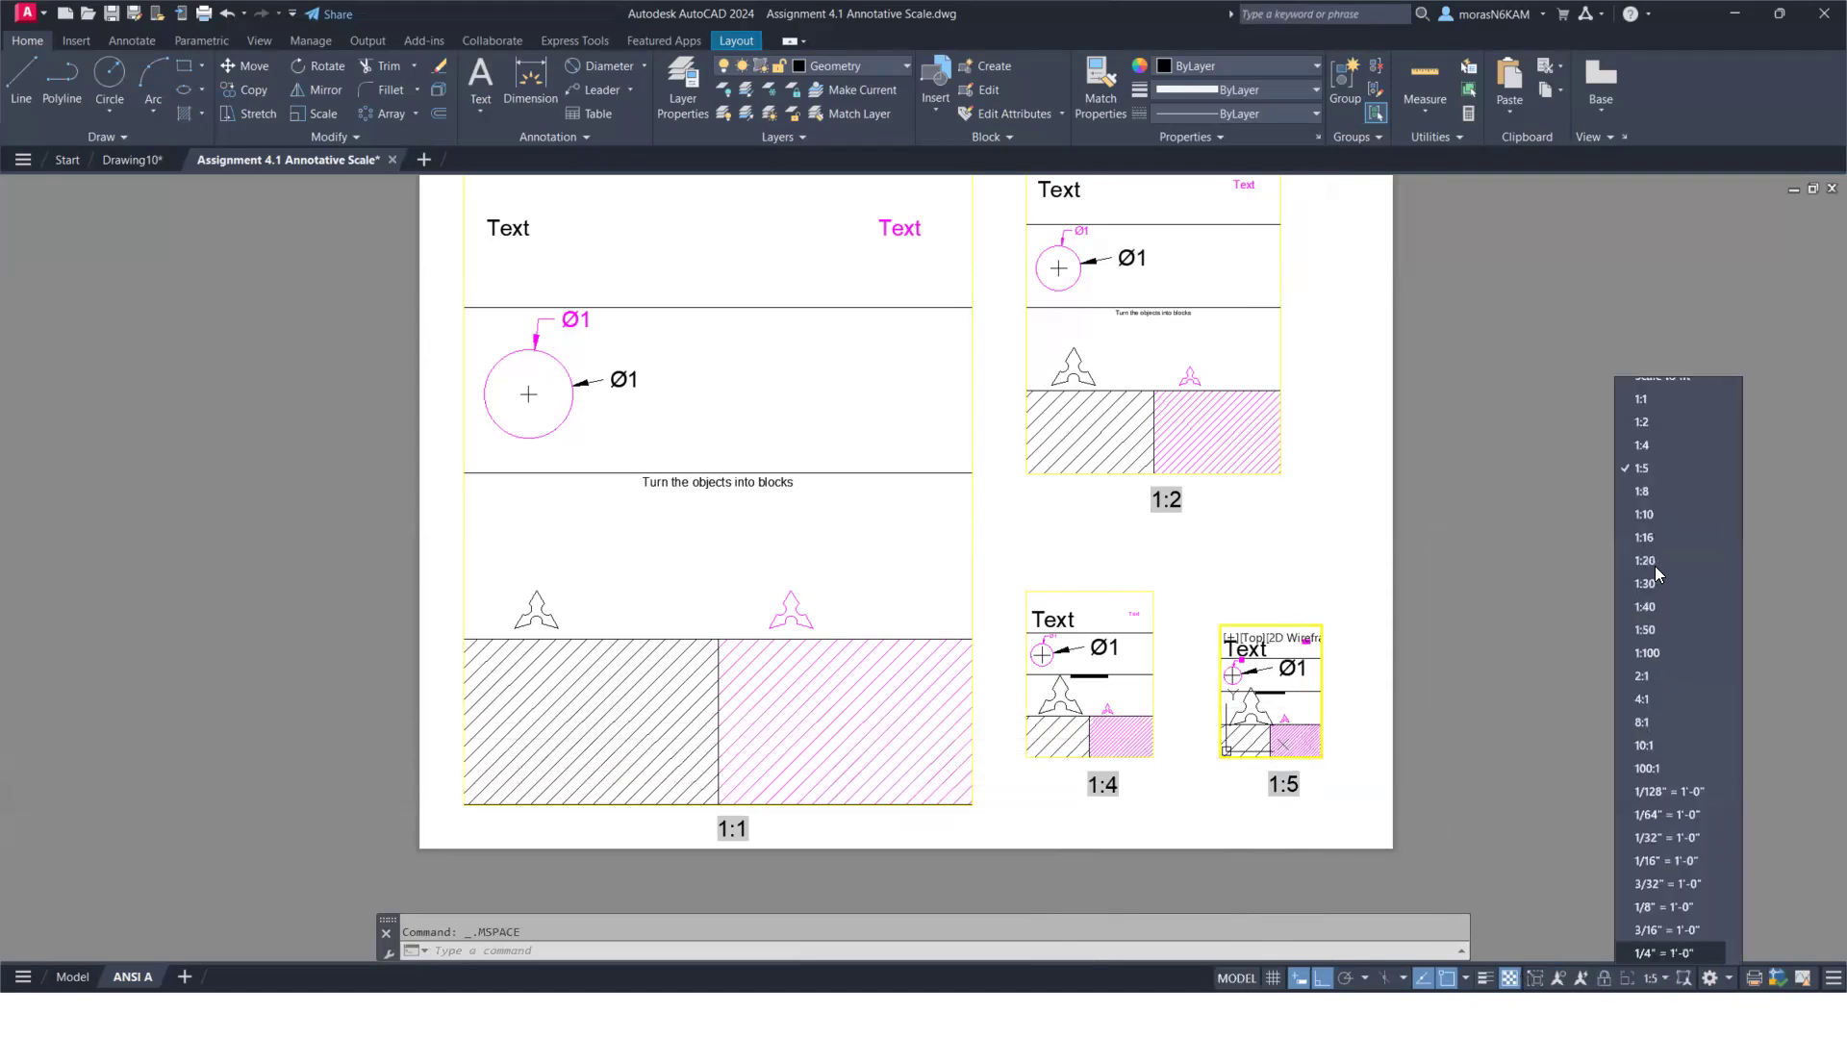
{"action": "left_click", "coordinate": [1641, 499]}
{"action": "double_click", "coordinate": [1494, 615]}
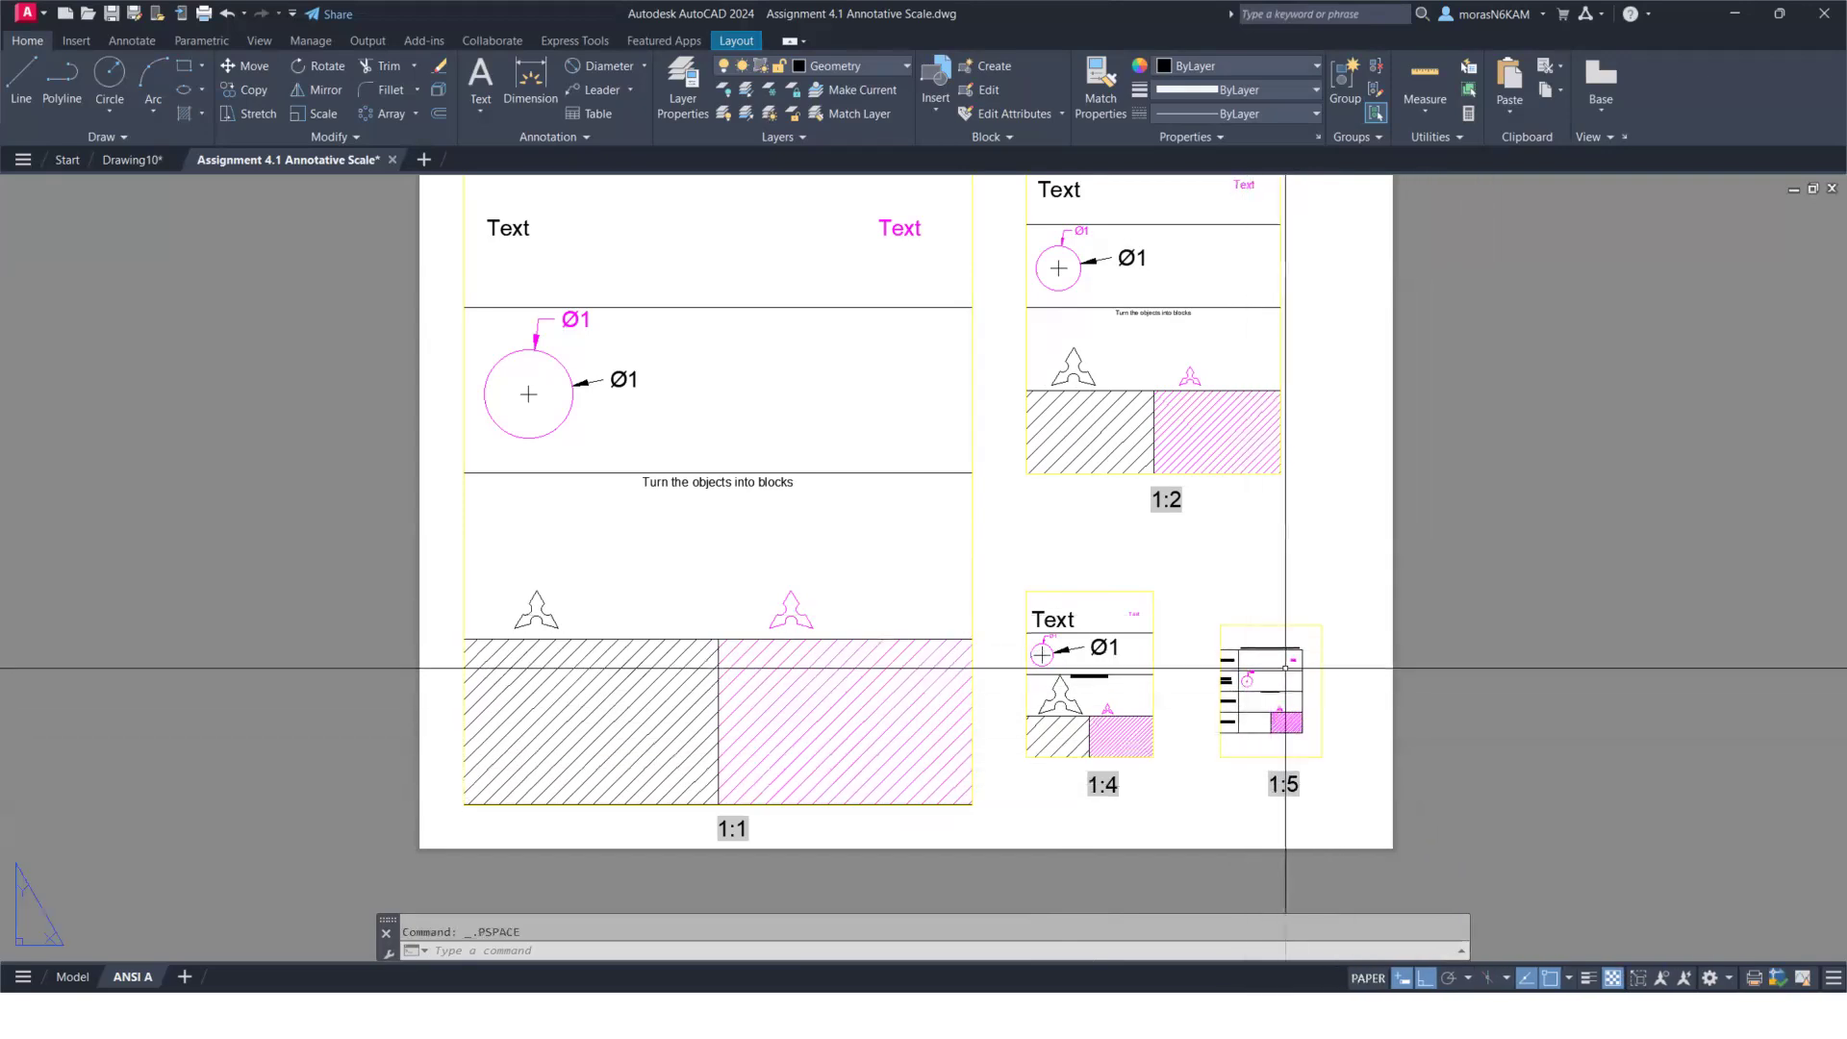
{"action": "left_click", "coordinate": [1283, 784]}
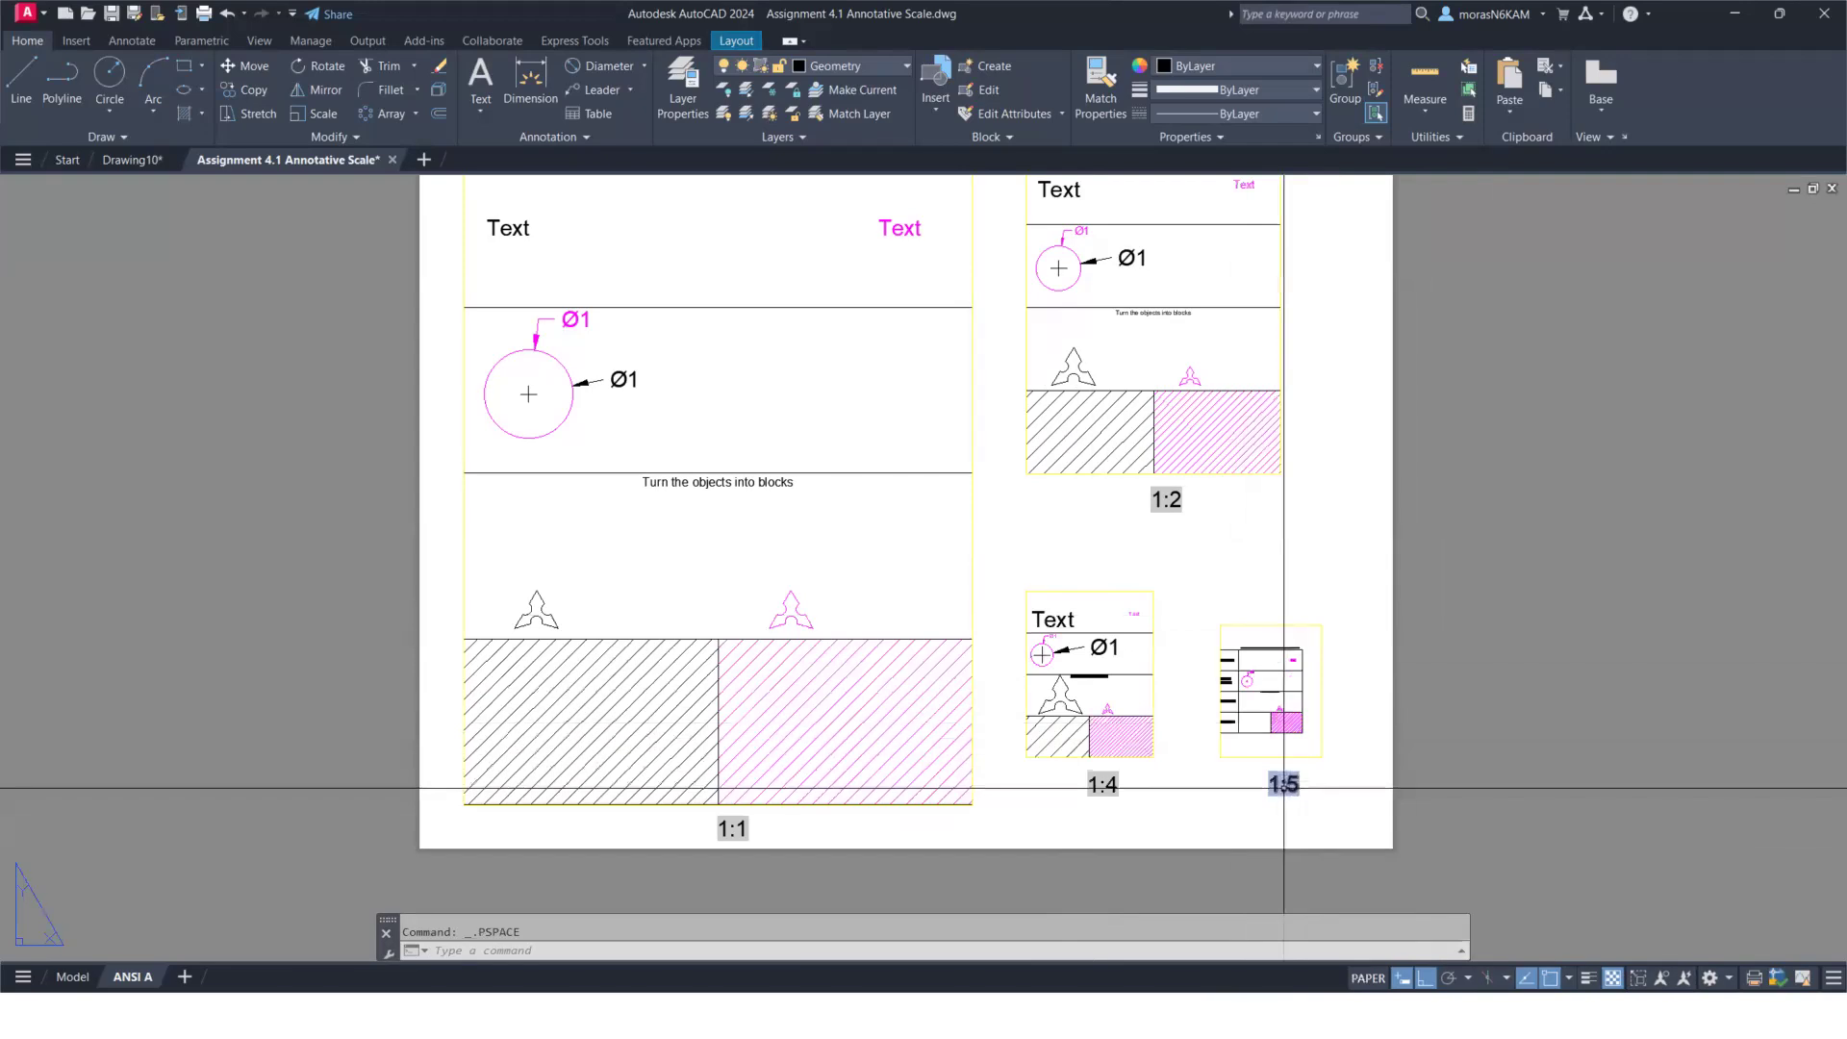
{"action": "left_click", "coordinate": [71, 976]}
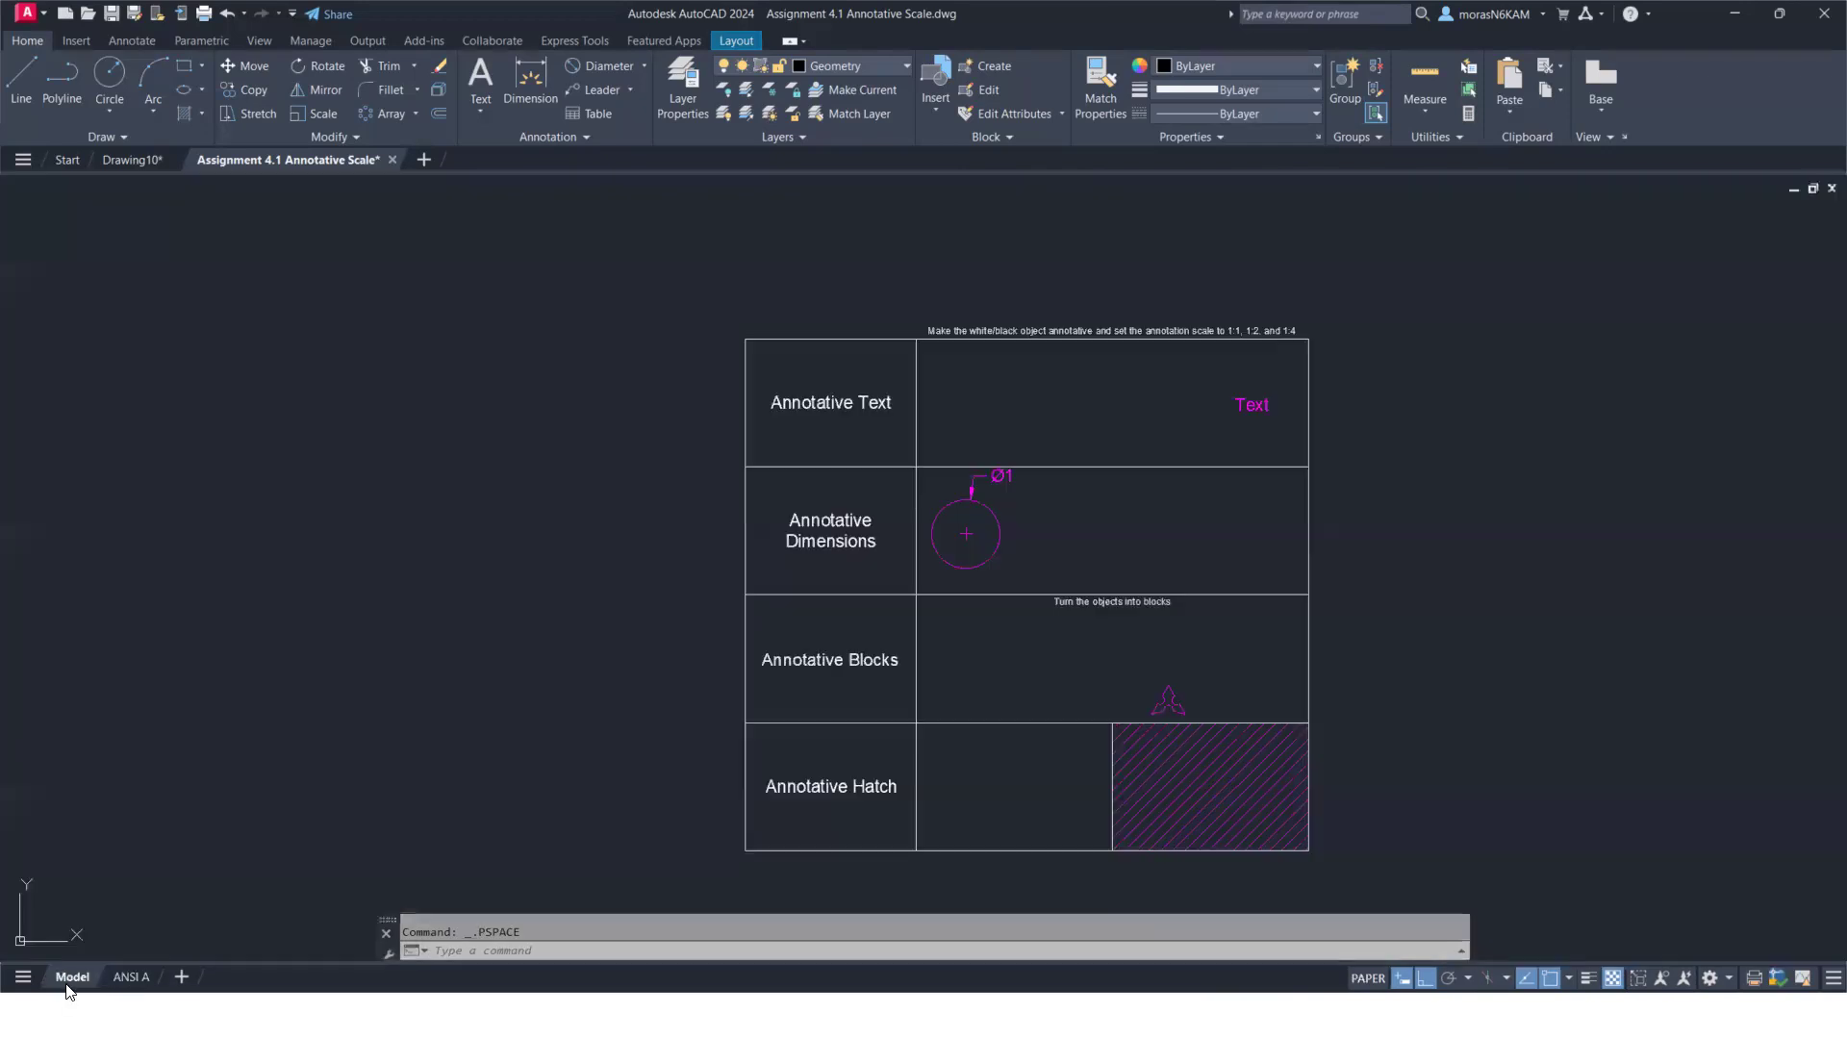
{"action": "left_click", "coordinate": [126, 981]}
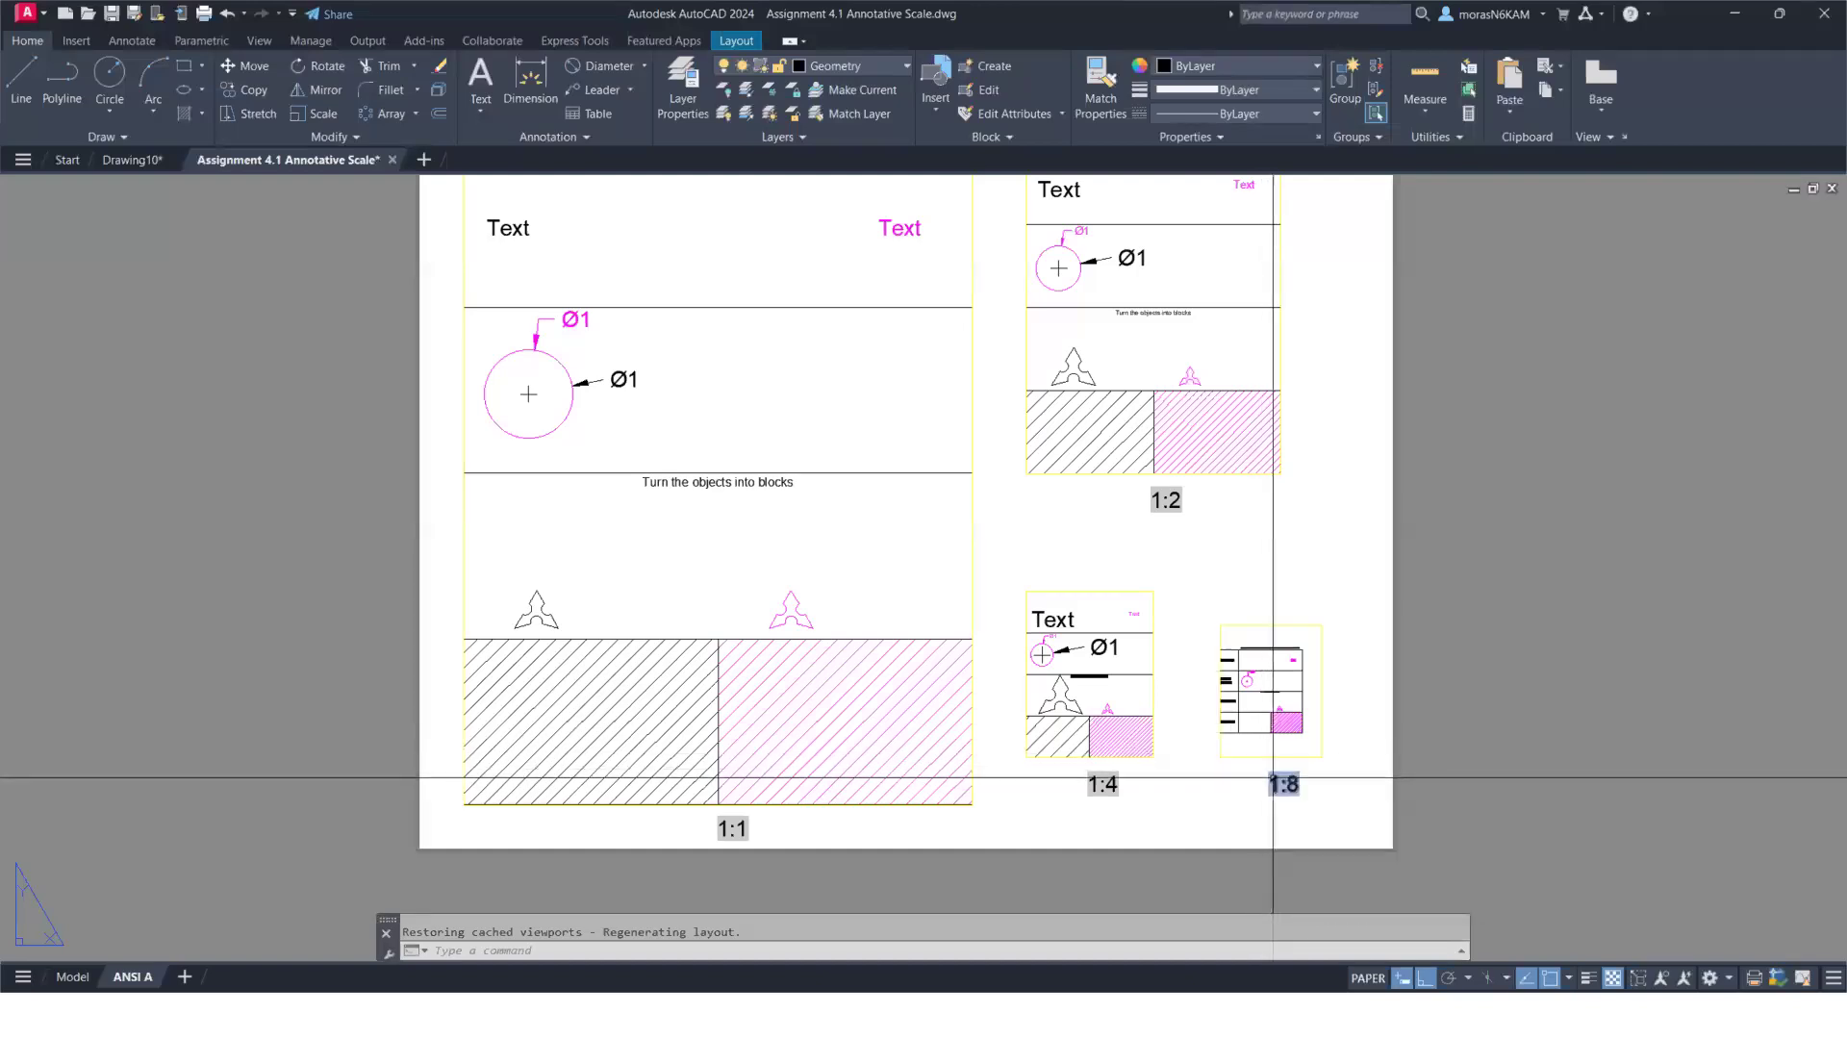
Set the viewport above the 1:8 label to scale 1:5 and lock its display
{"action": "left_click", "coordinate": [1308, 758]}
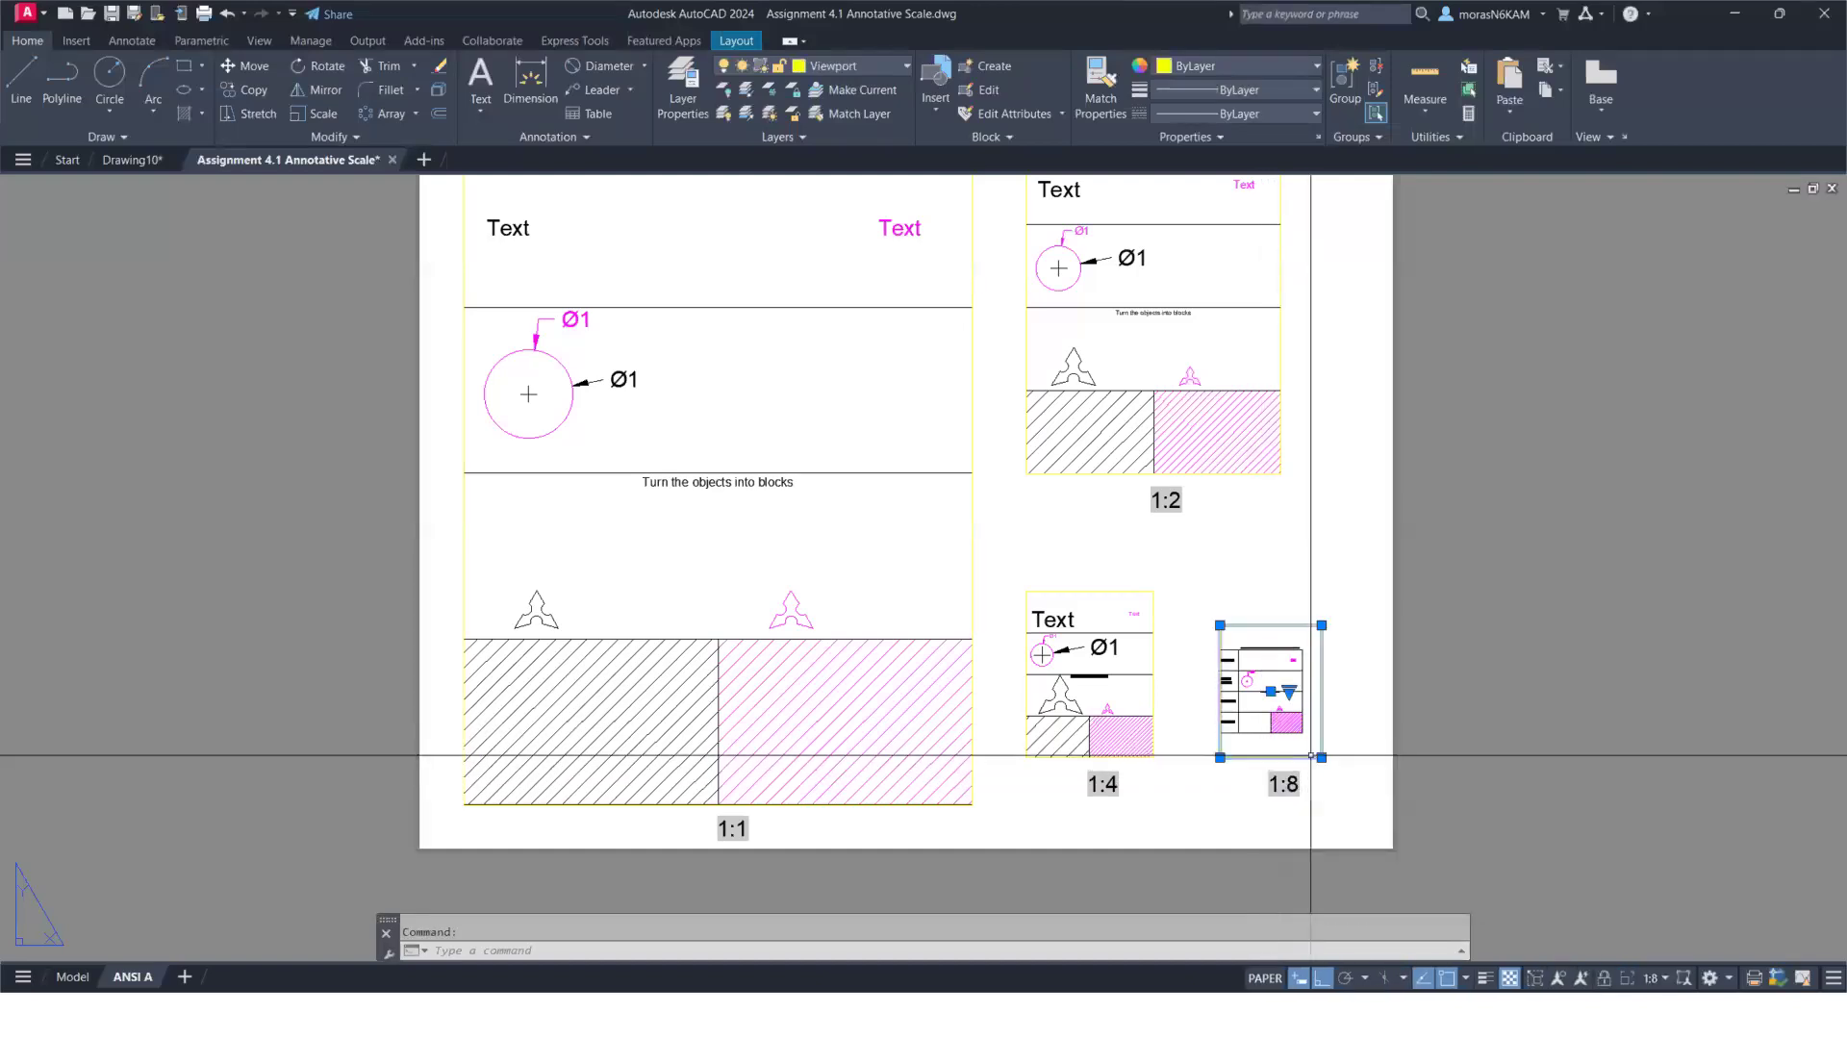
{"action": "left_click", "coordinate": [1651, 982]}
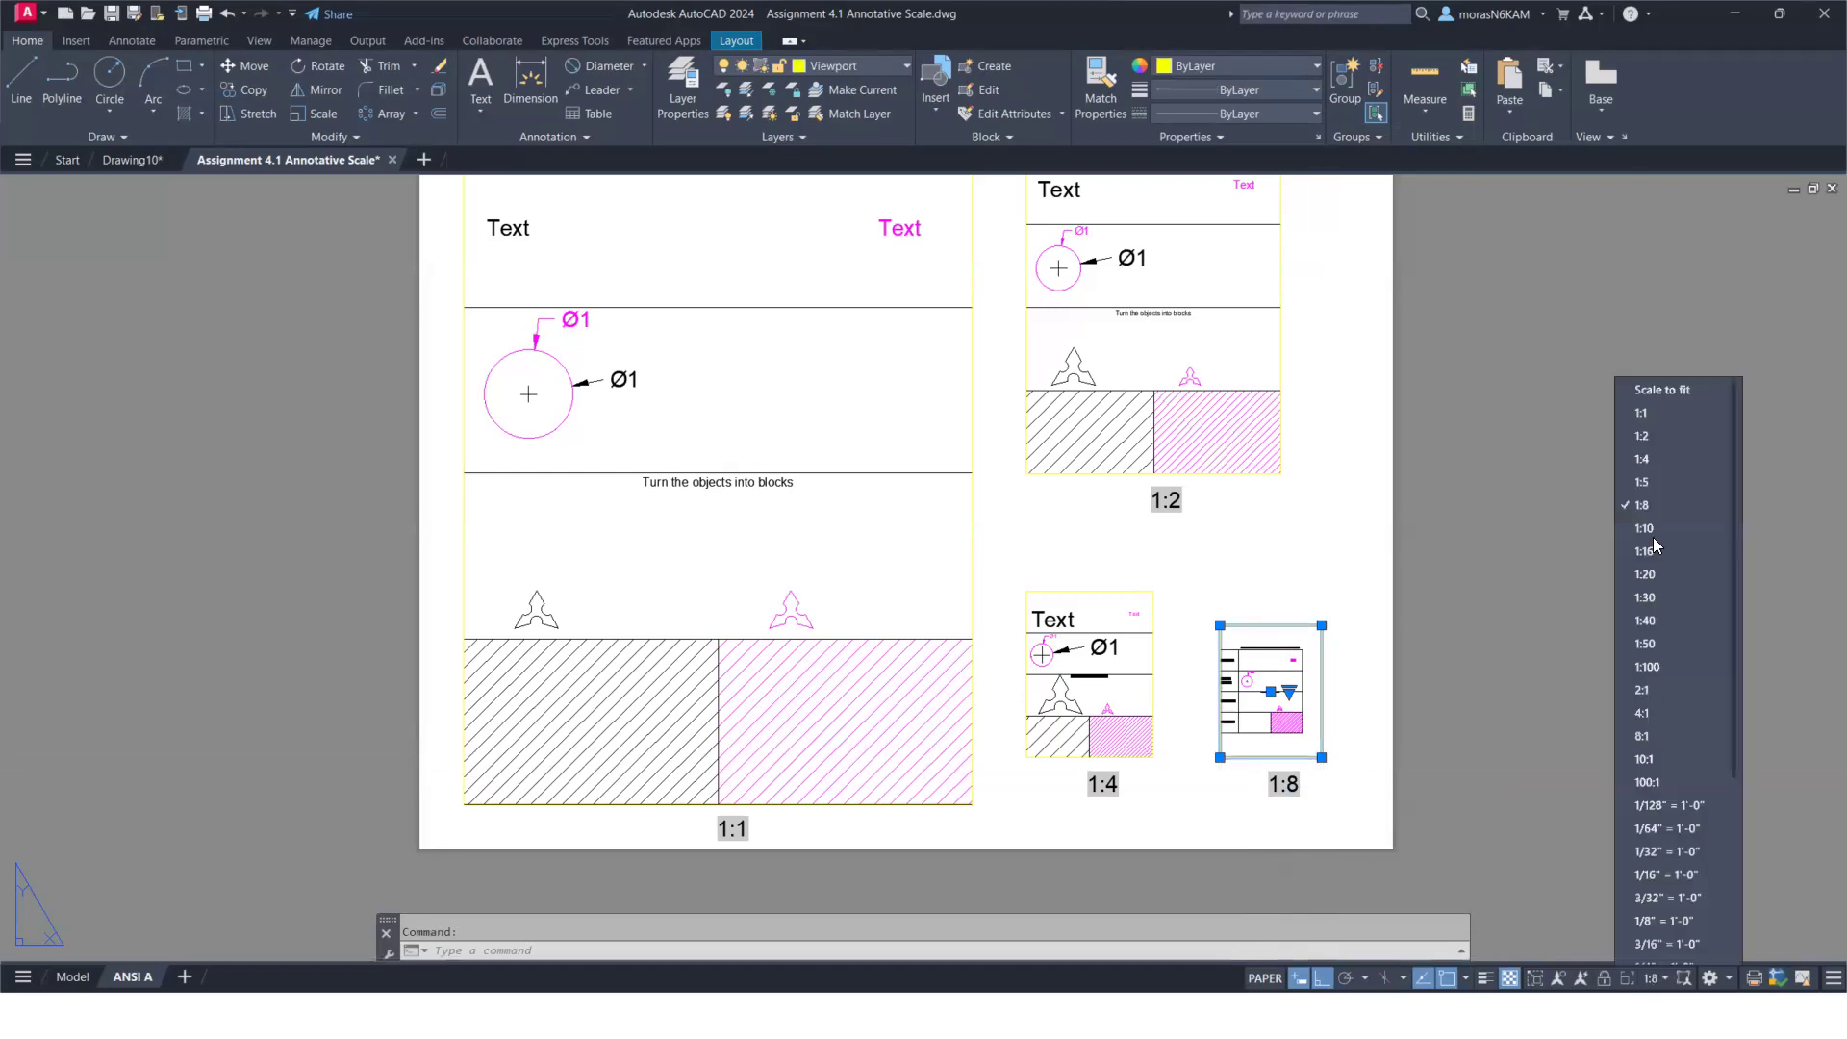
{"action": "left_click", "coordinate": [1648, 473]}
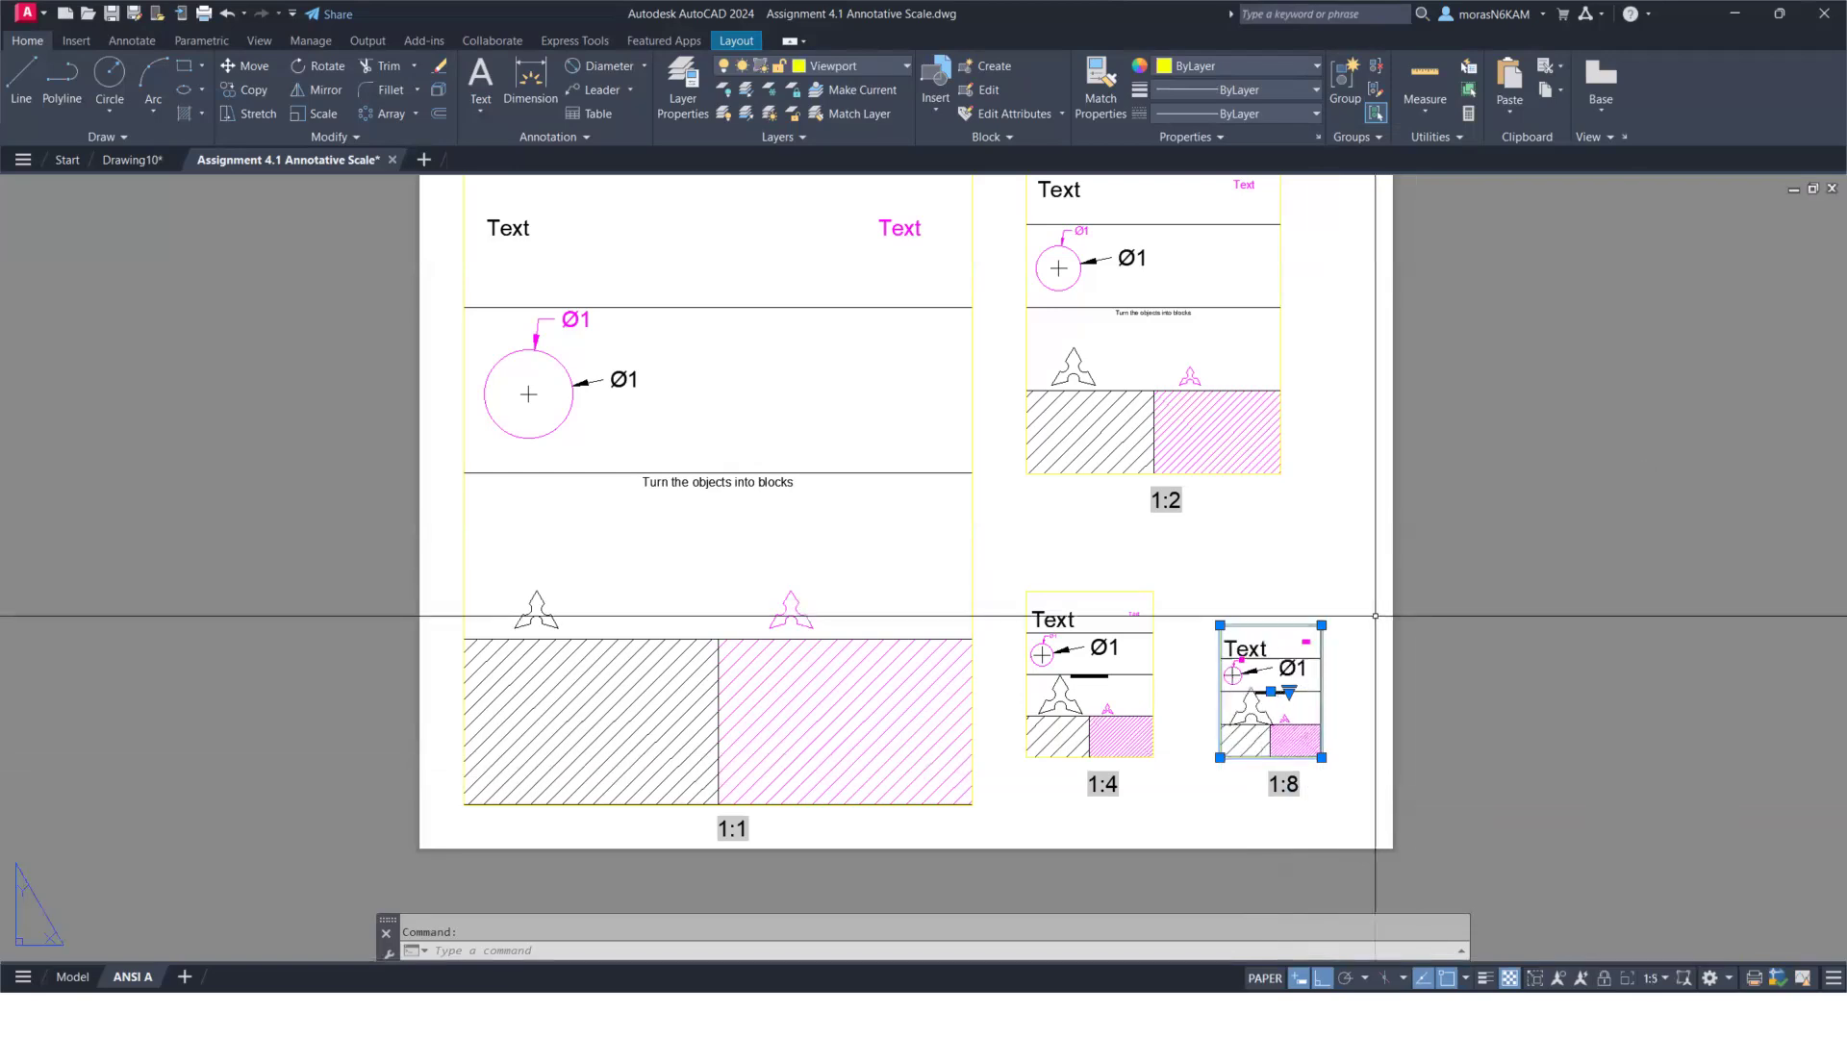
{"action": "left_click", "coordinate": [1418, 692]}
{"action": "key", "text": "Escape"}
{"action": "key", "text": "Escape"}
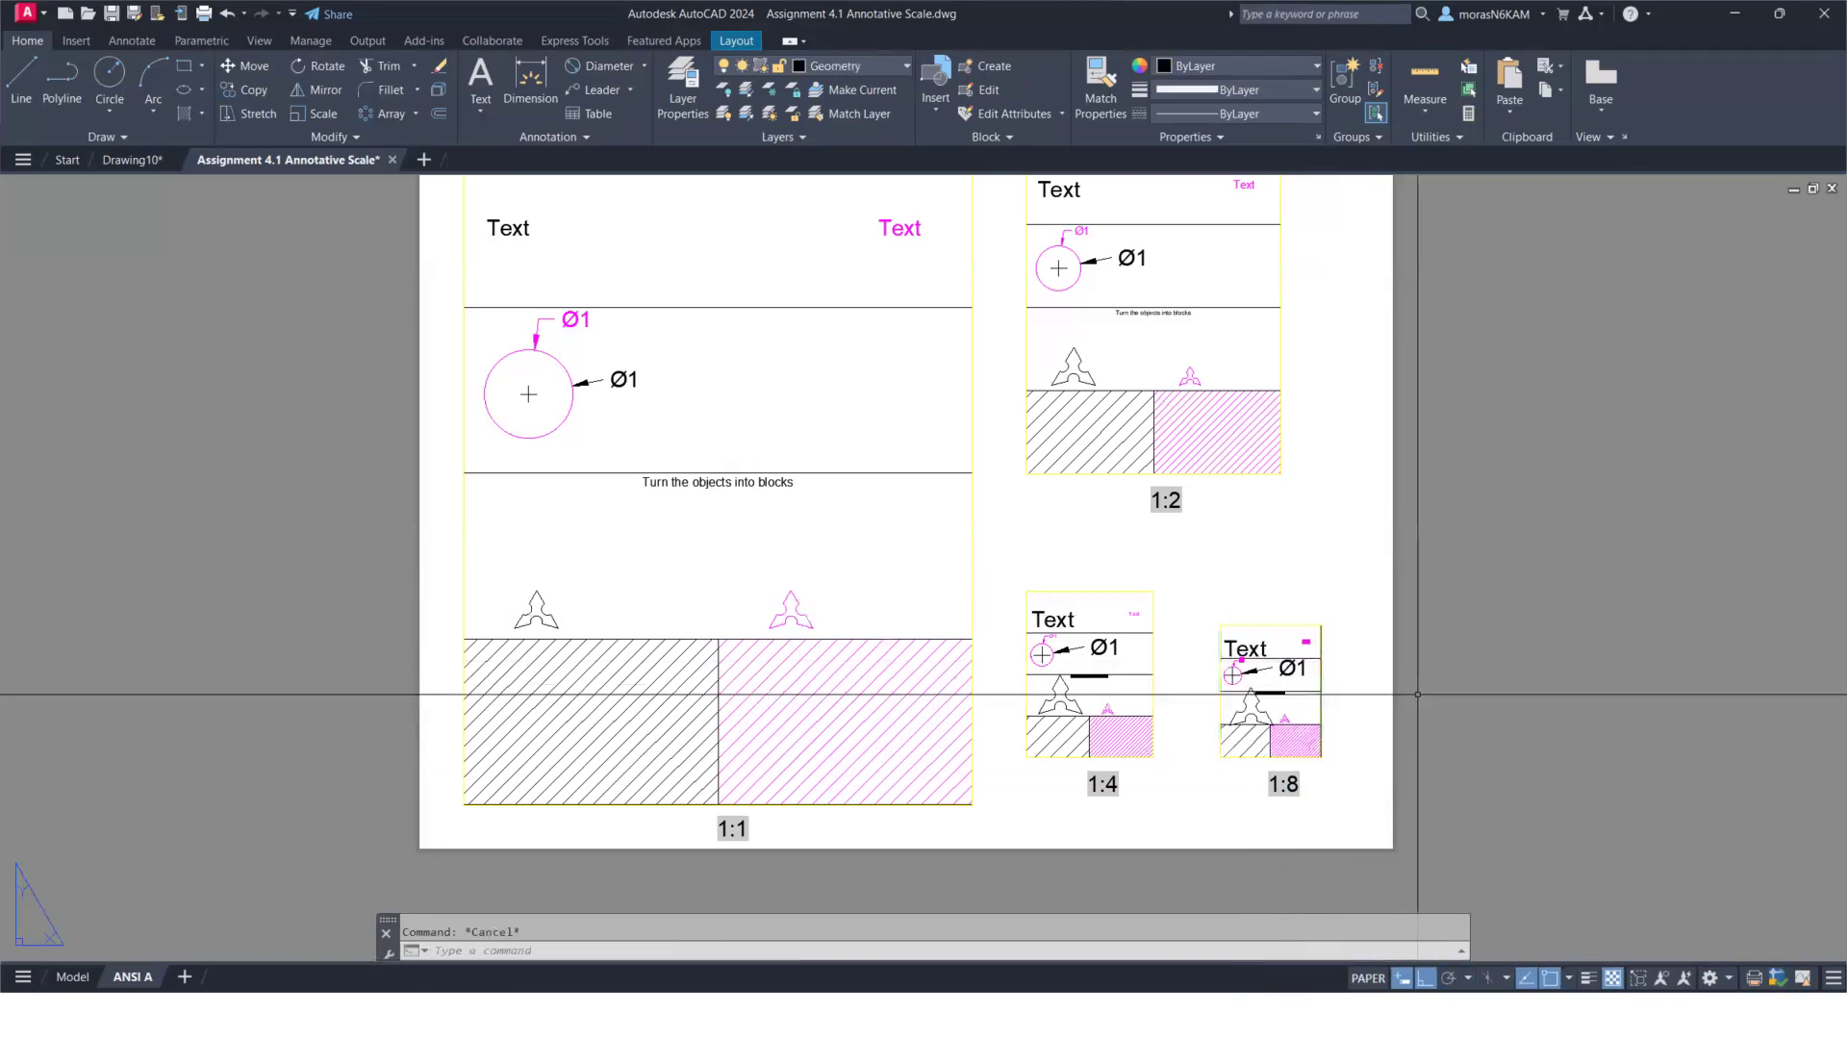
{"action": "left_click", "coordinate": [1302, 757]}
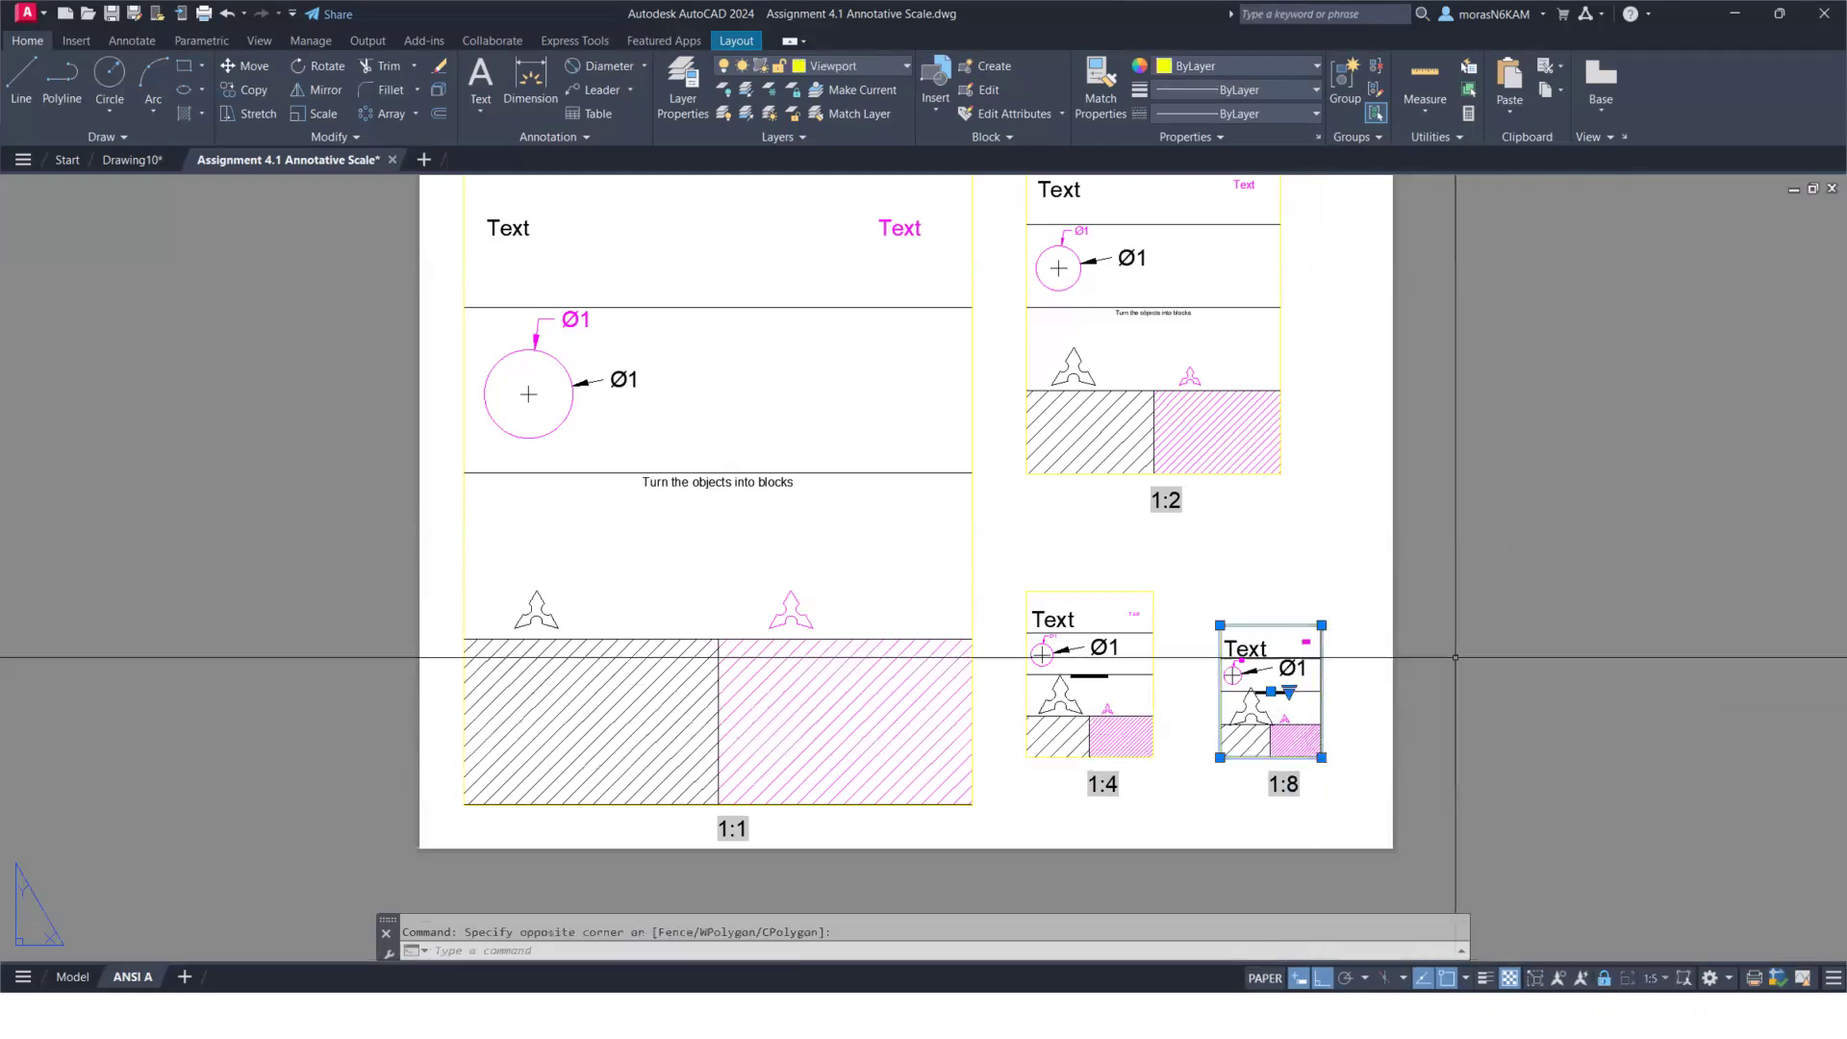
{"action": "key", "text": "Escape"}
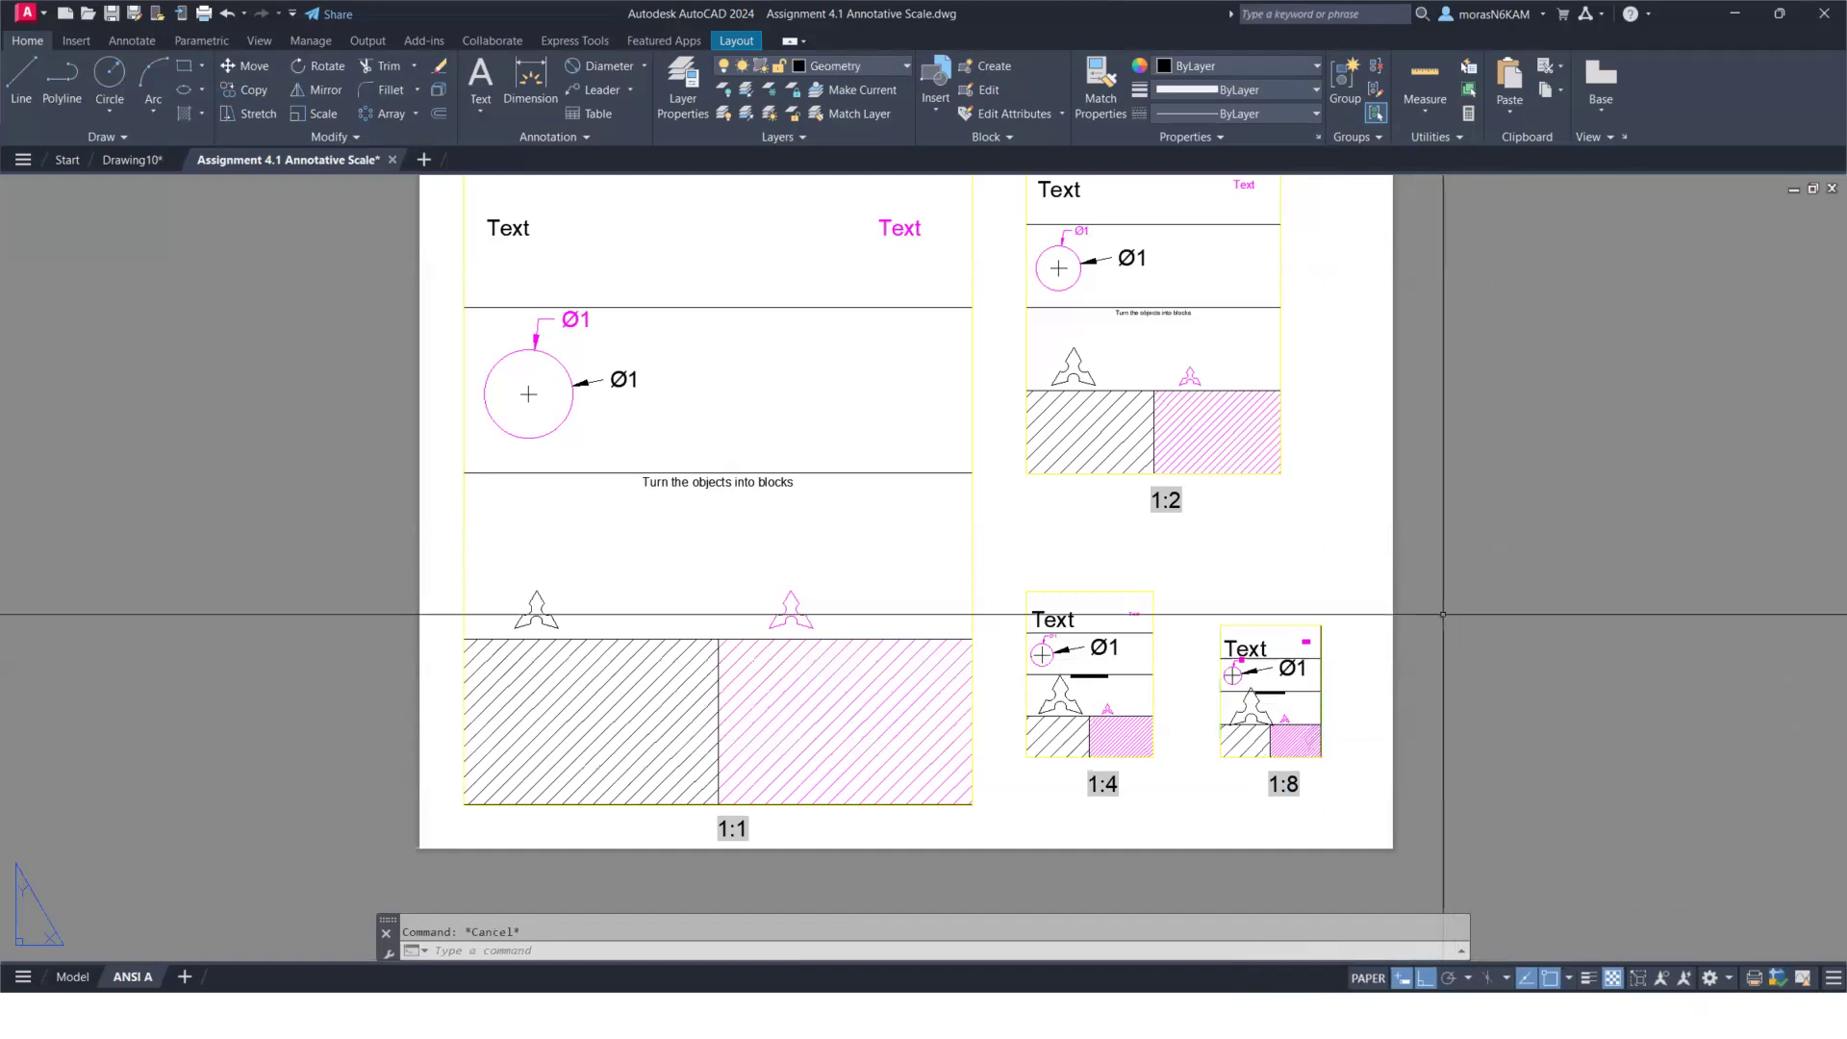
In model space, step the annotation scale through 1:4, 1:2 and 1:1 to compare the annotative objects, leaving it at 1:1
{"action": "scroll", "coordinate": [890, 368], "scroll_direction": "down", "scroll_amount": 2}
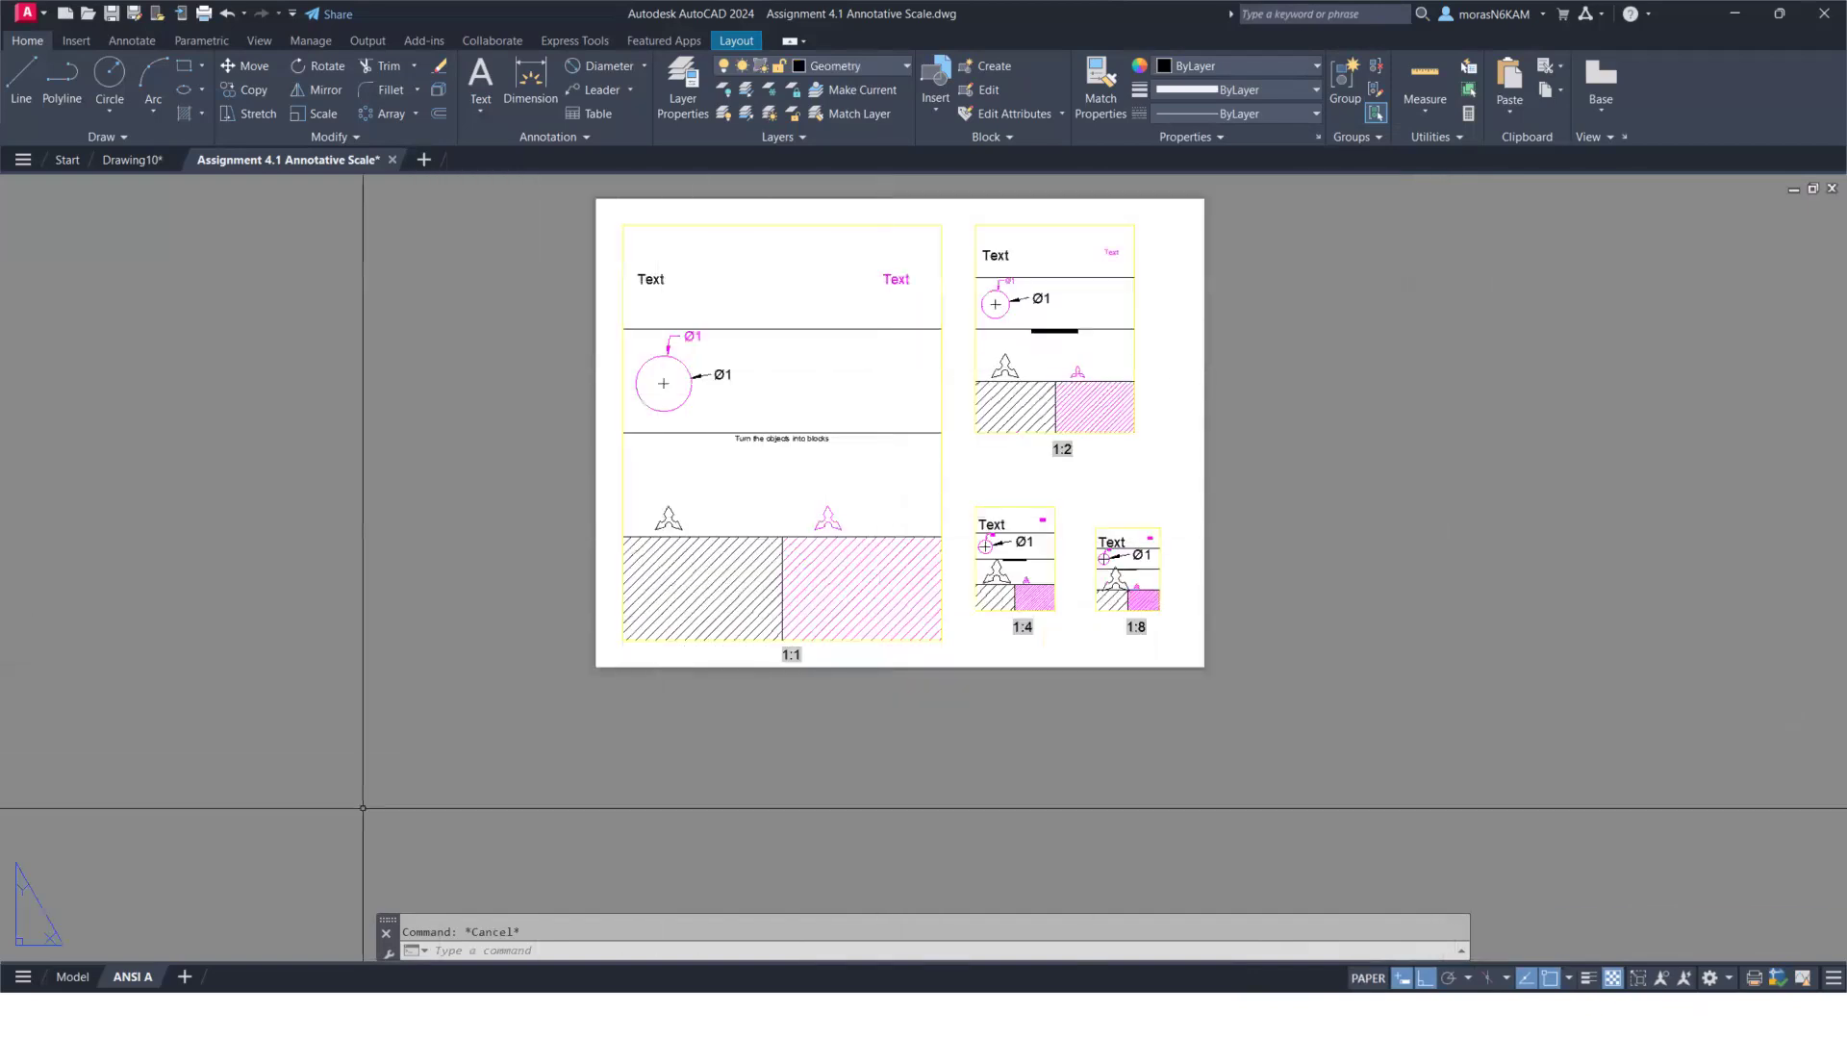
{"action": "left_click", "coordinate": [72, 976]}
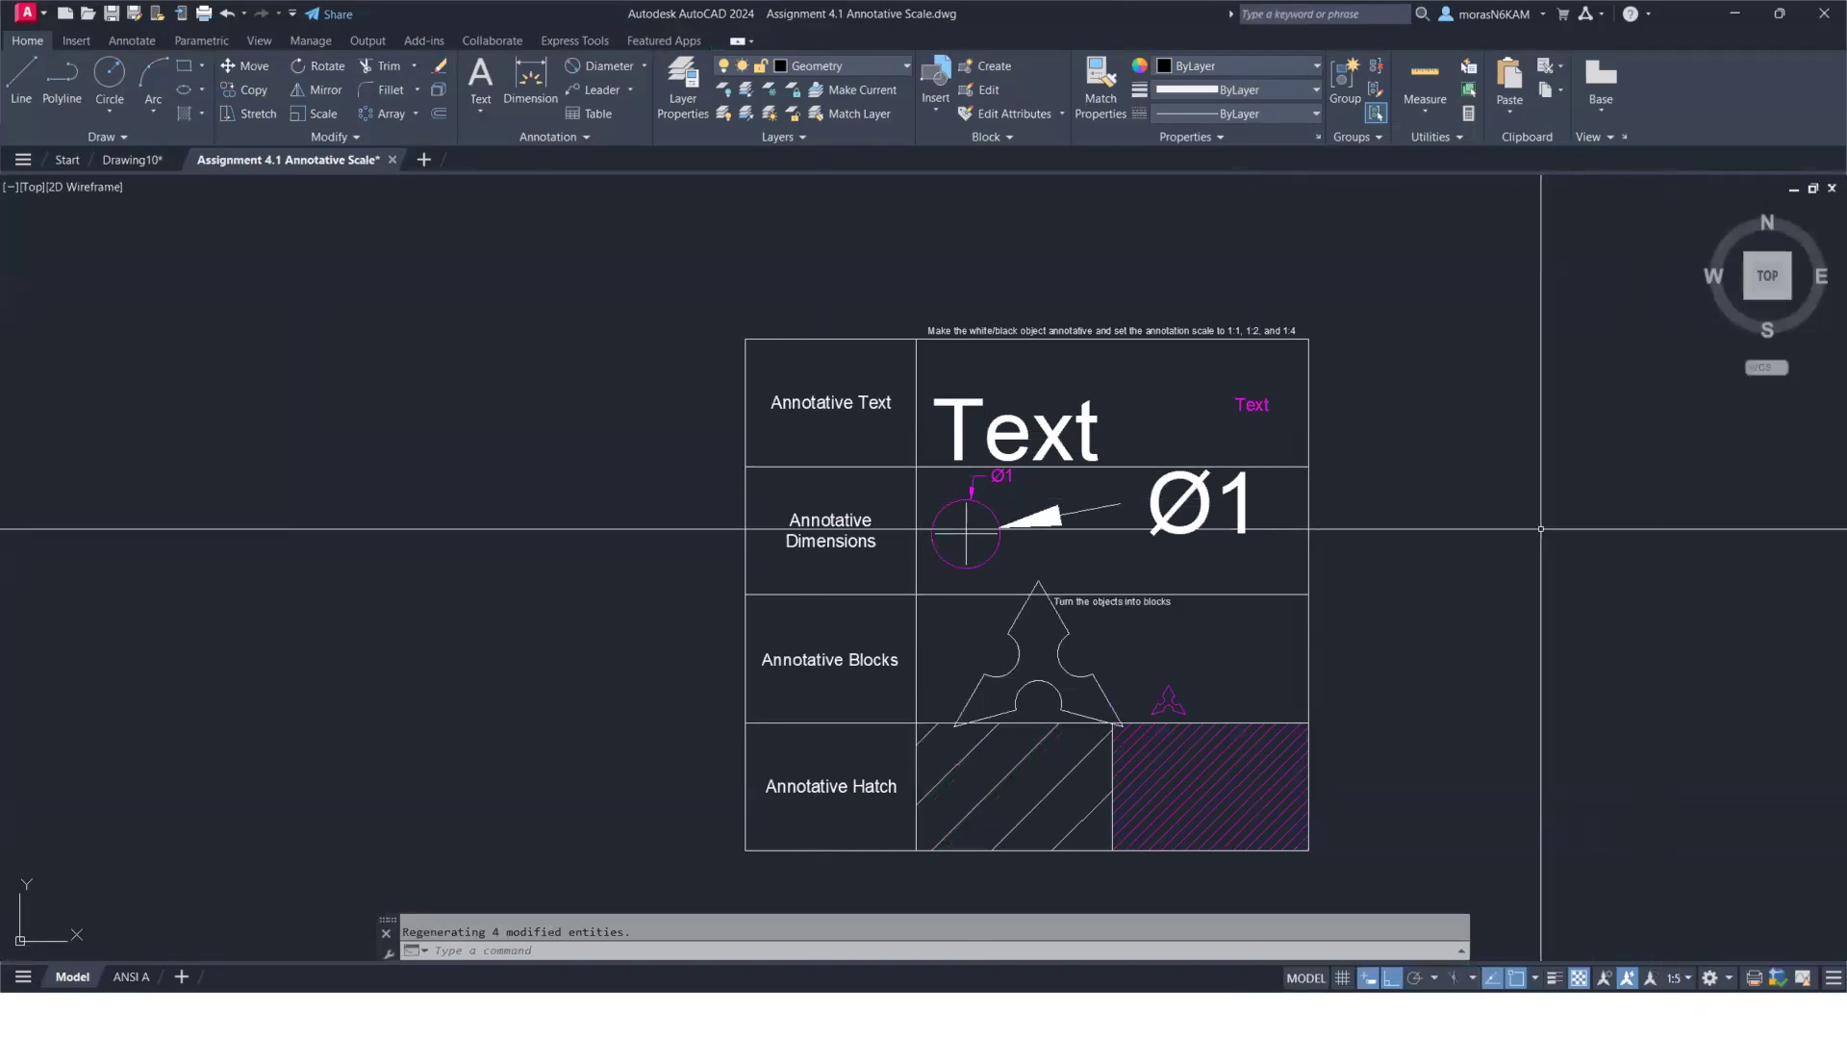
{"action": "left_click", "coordinate": [1681, 979]}
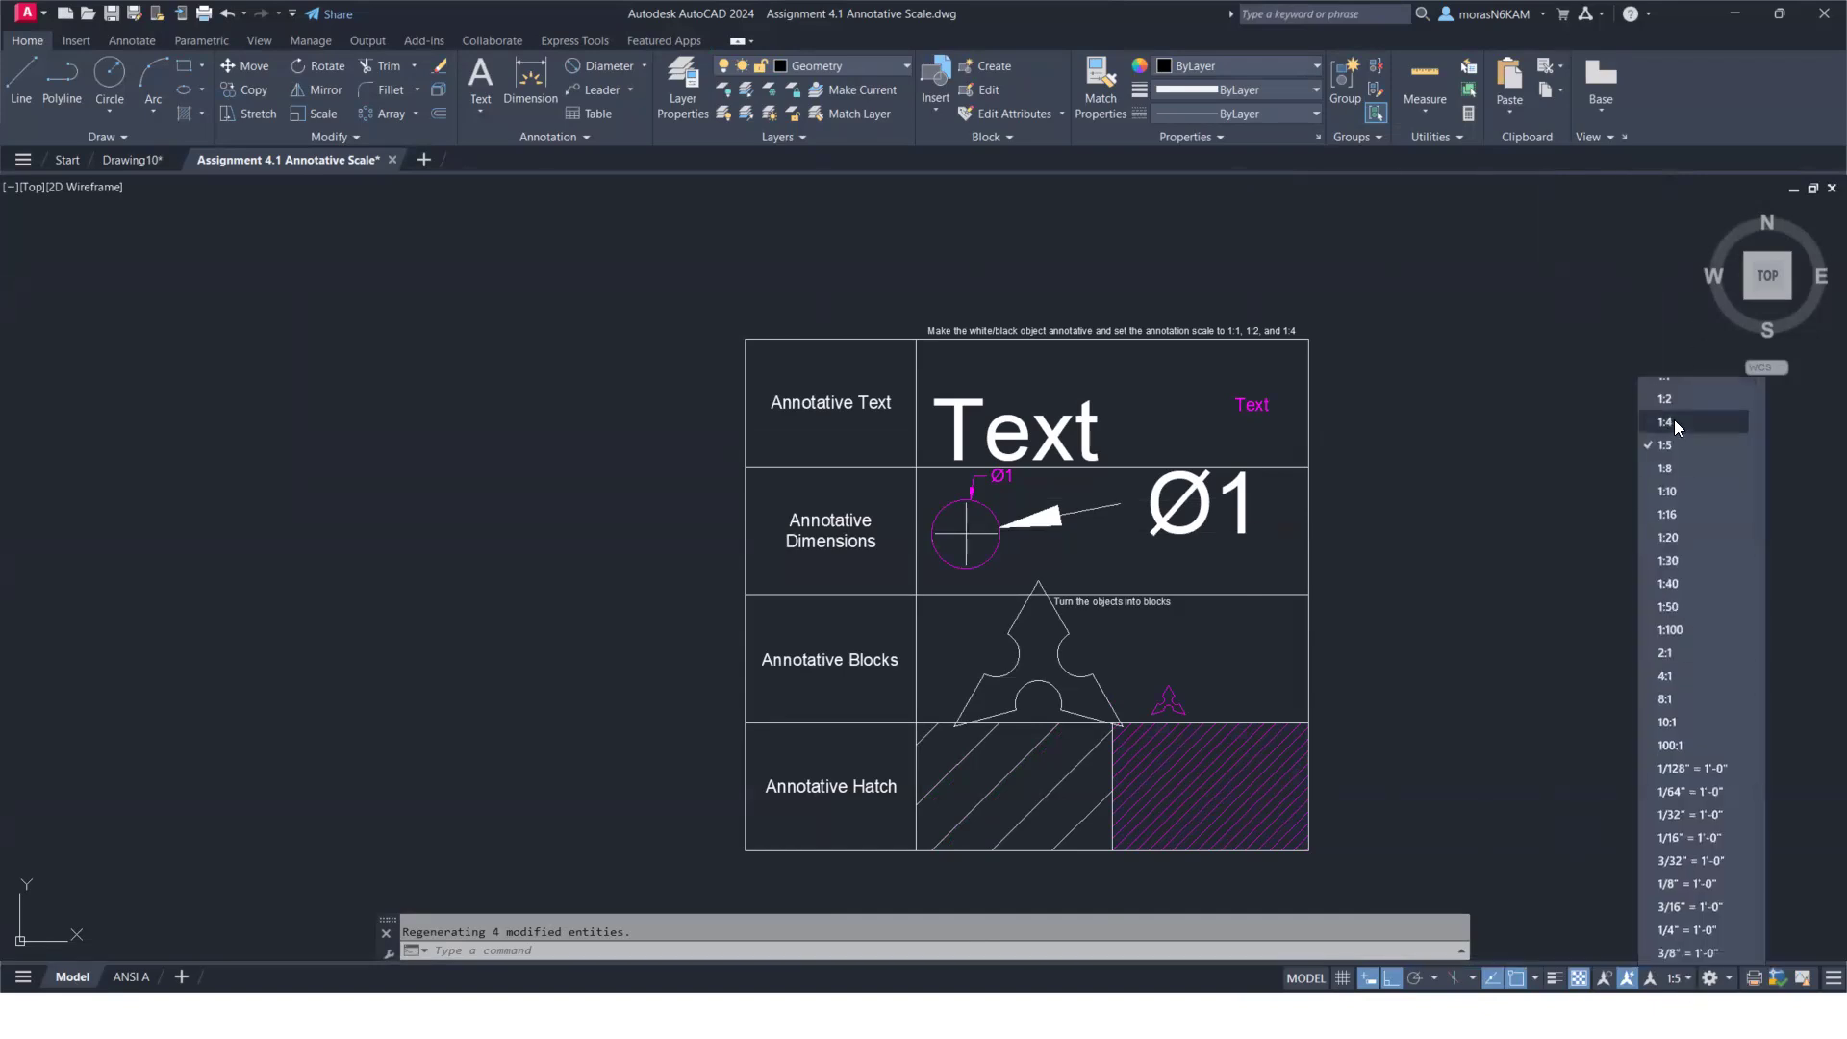
{"action": "left_click", "coordinate": [1674, 420]}
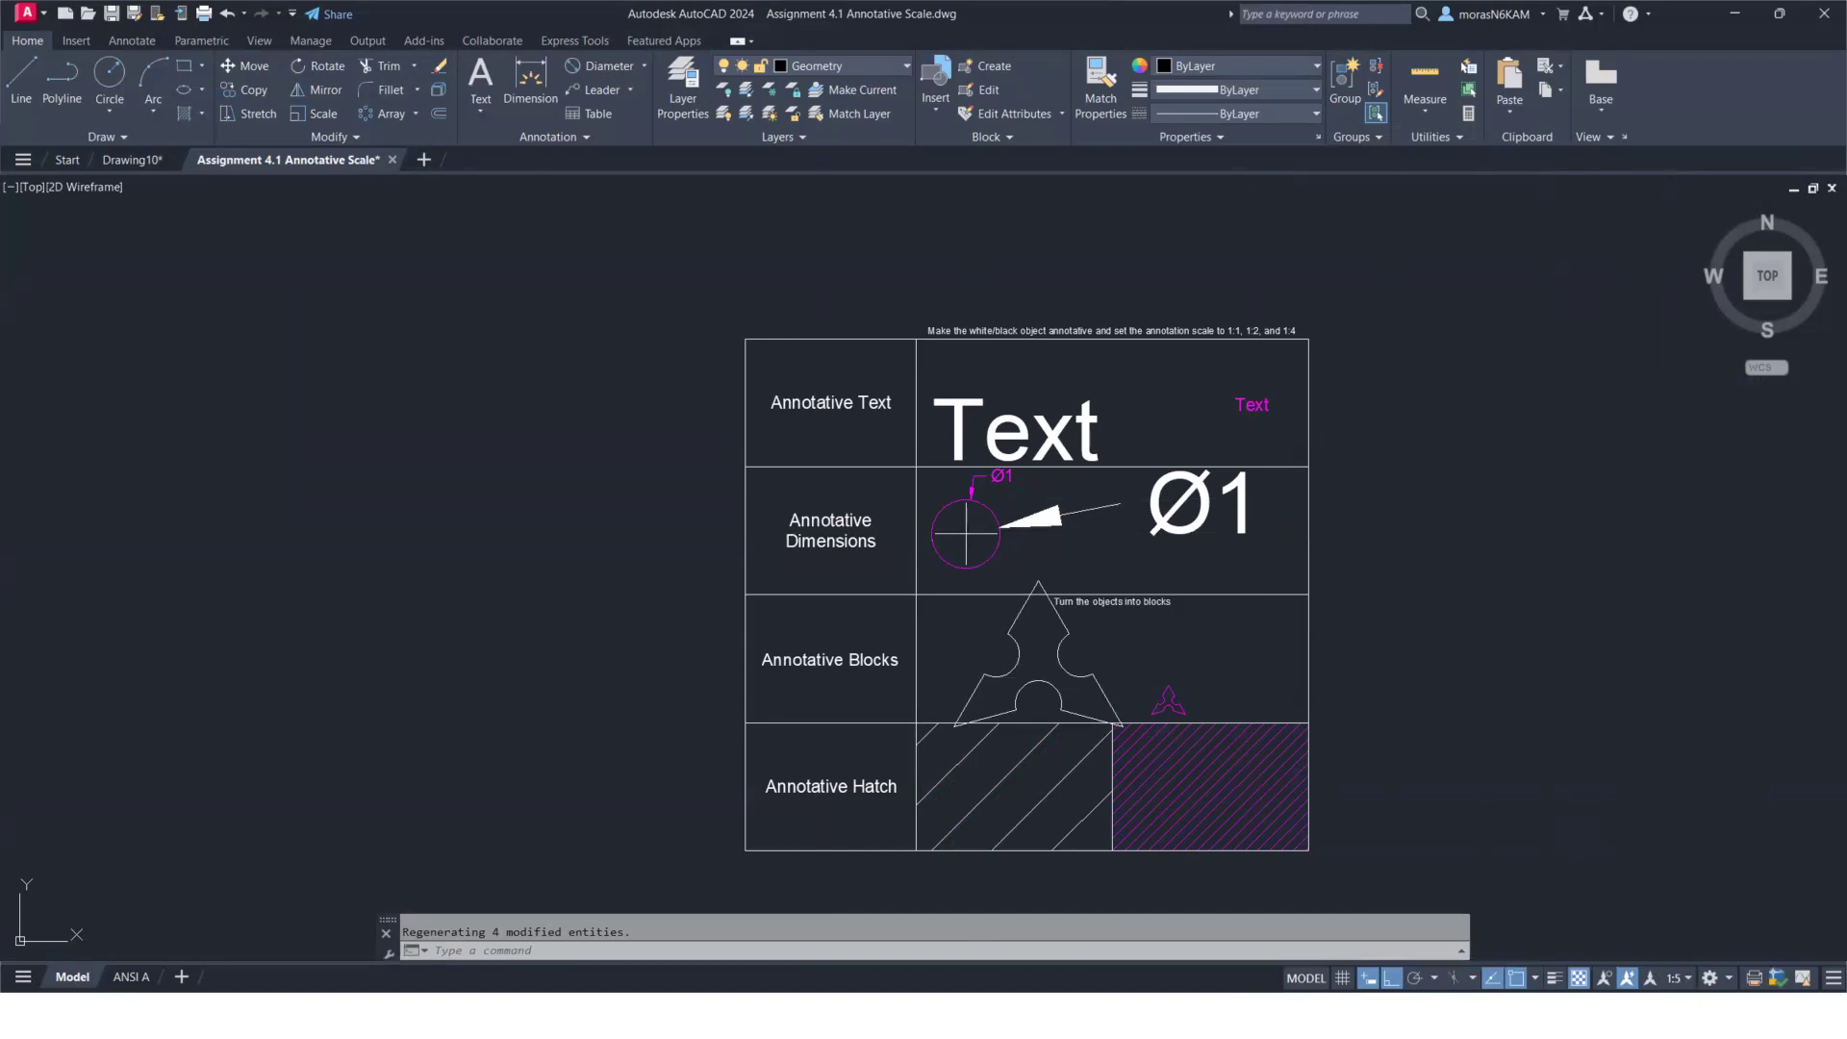
{"action": "left_click", "coordinate": [1676, 978]}
{"action": "left_click", "coordinate": [1673, 413]}
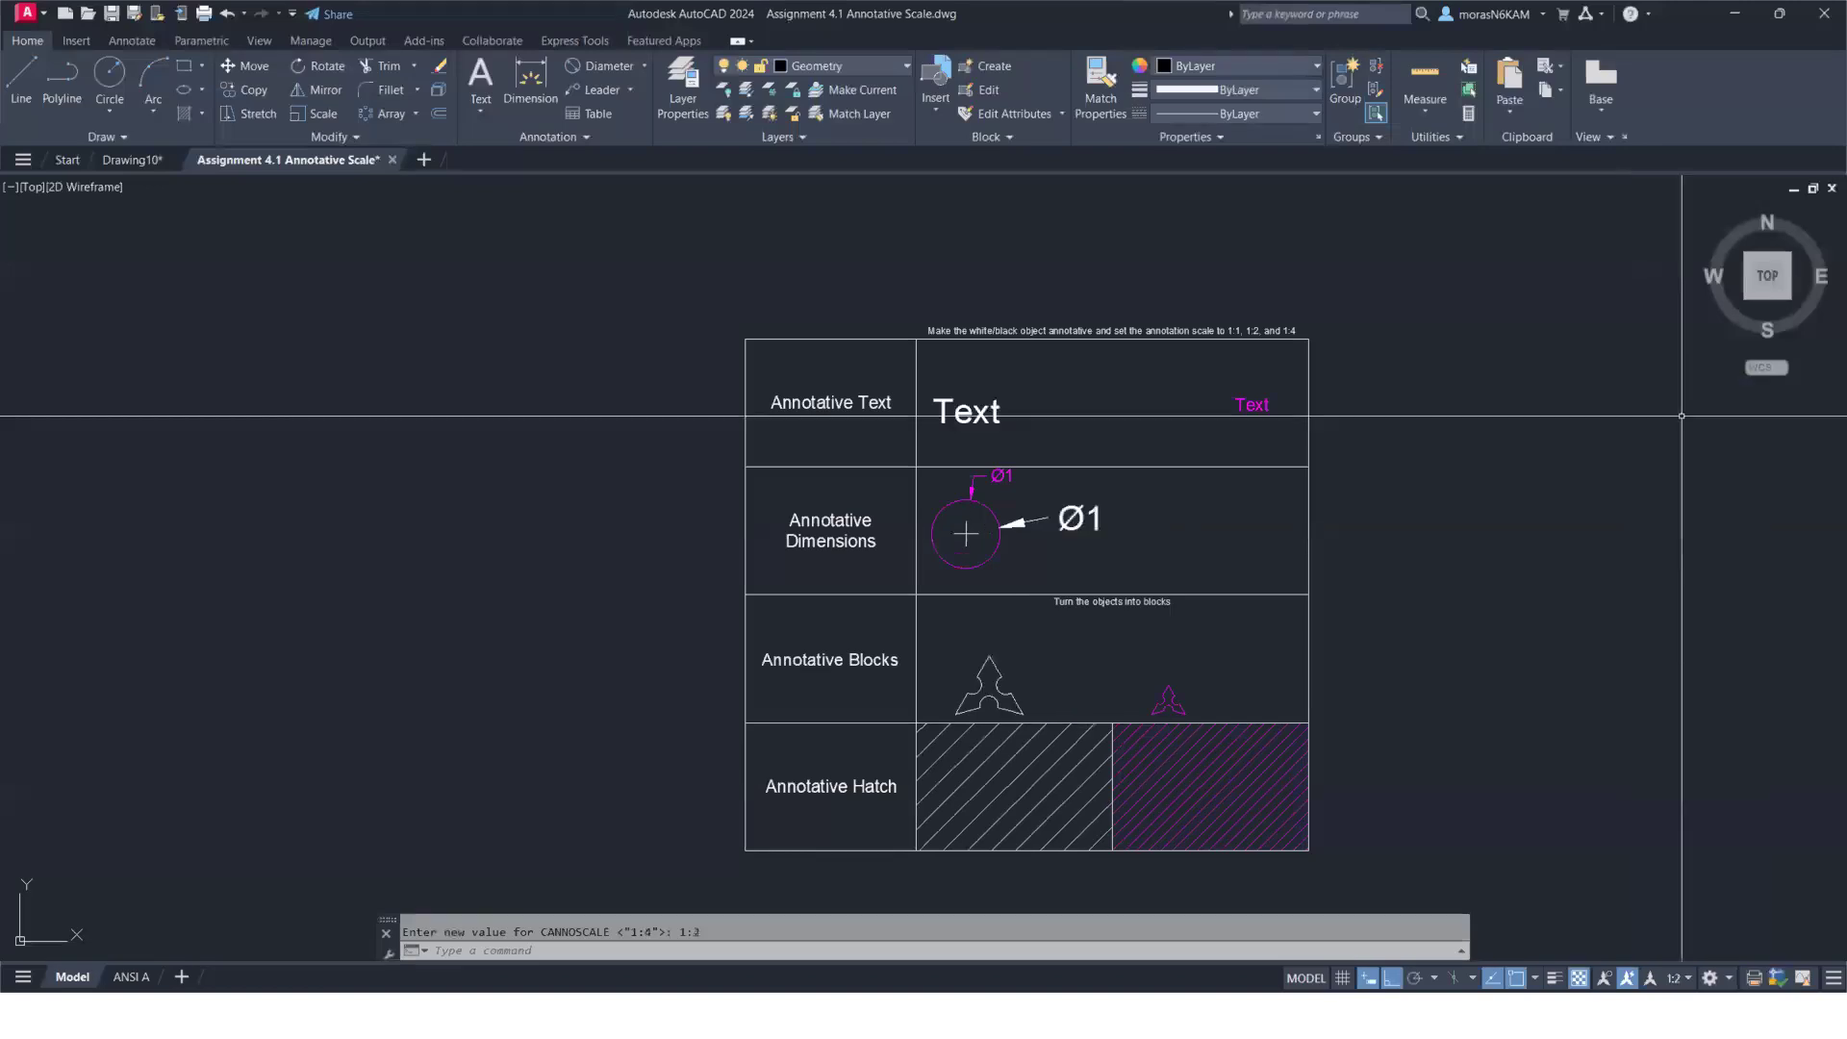
{"action": "left_click", "coordinate": [1675, 979]}
{"action": "left_click", "coordinate": [1688, 397]}
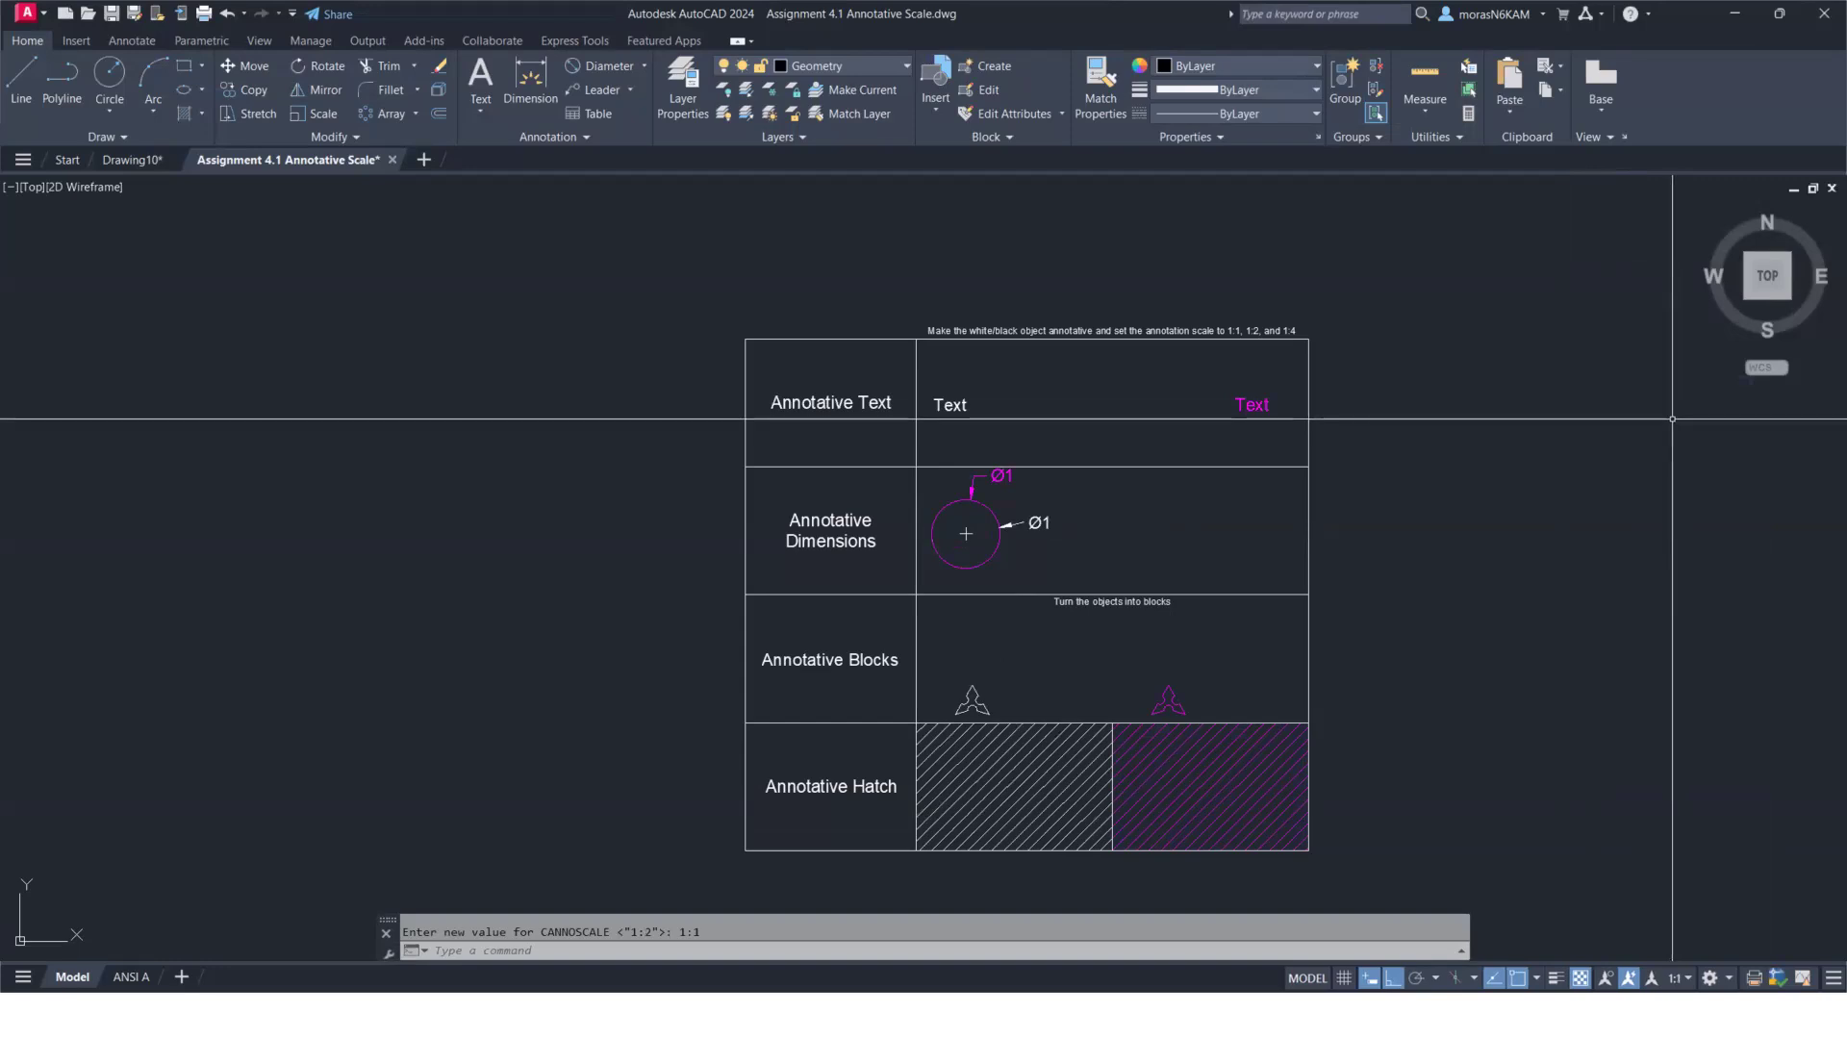